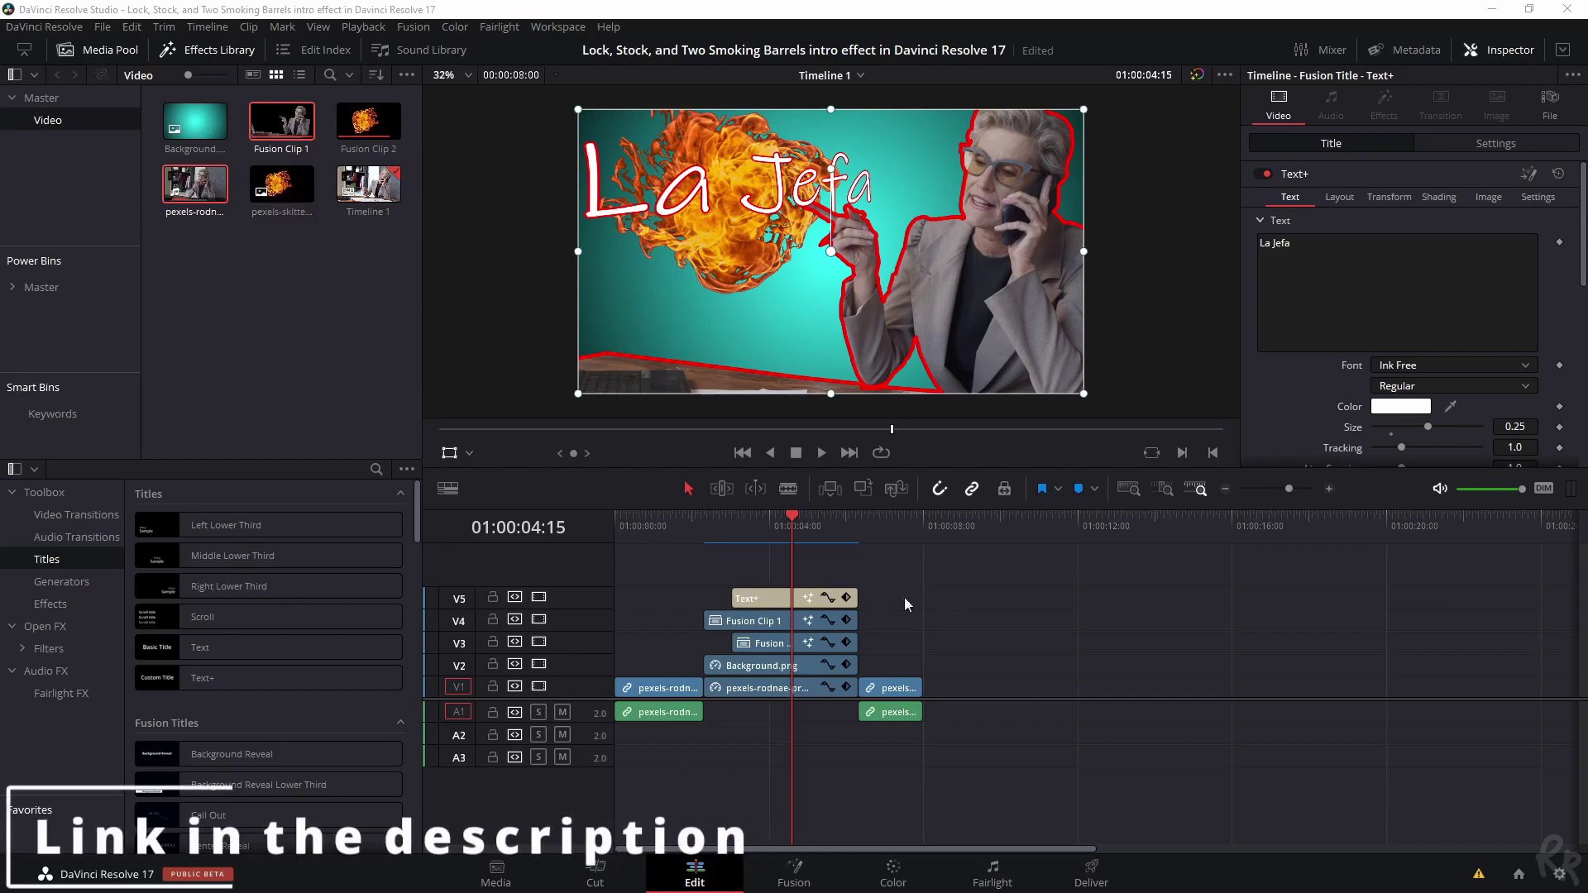
- Examine each layer of the finished intro in Timeline 1: the title, both Fusion clips, the background image and the base footage
left_click_drag(985, 582, 641, 753)
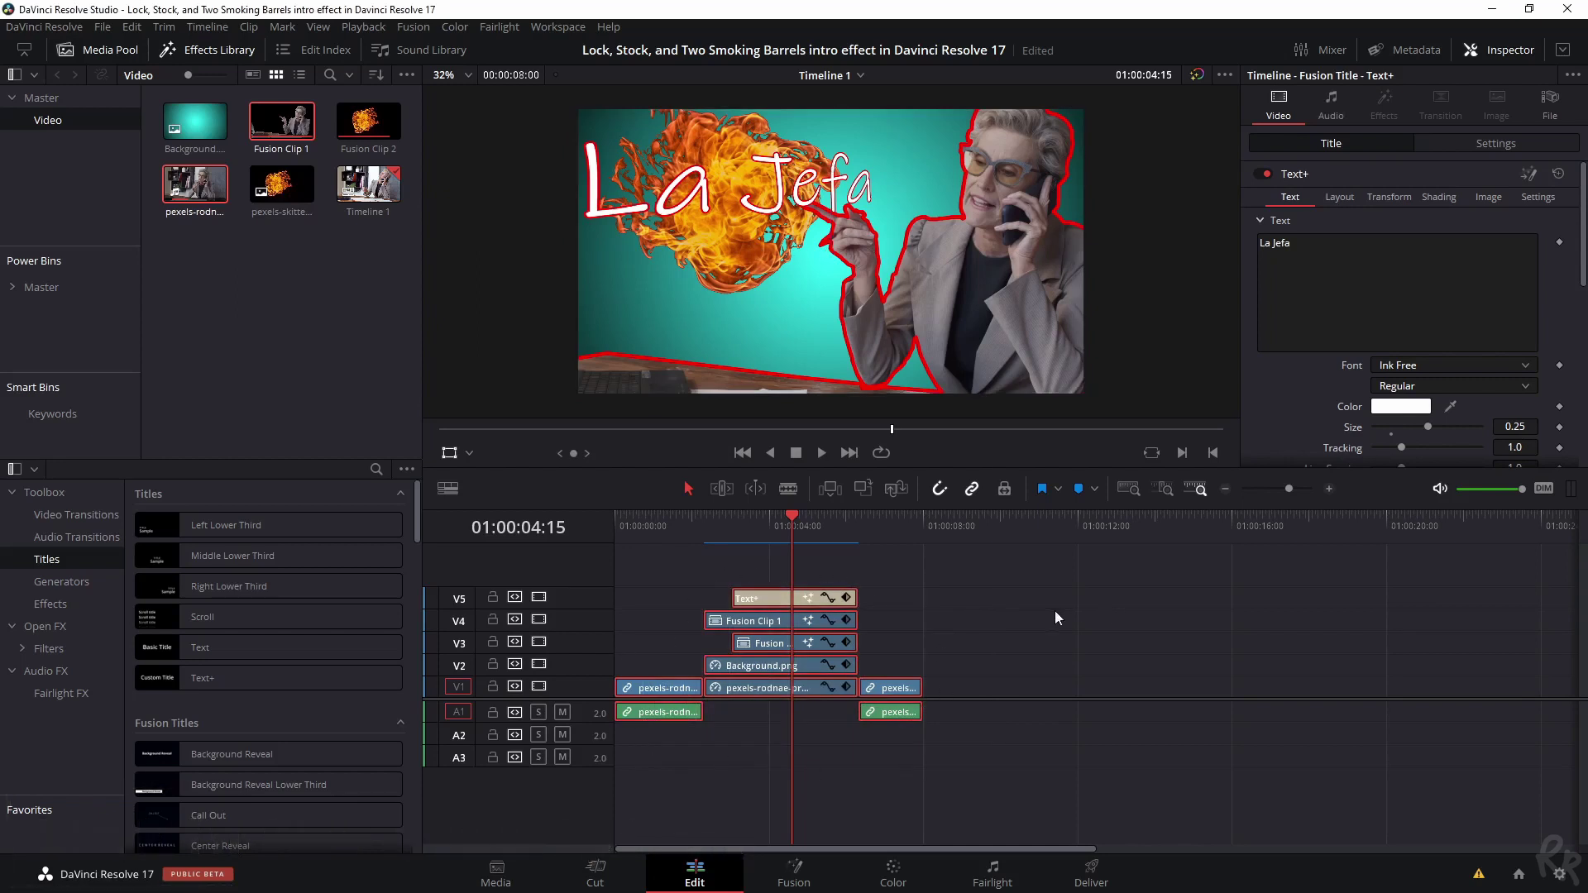
left_click(819, 598)
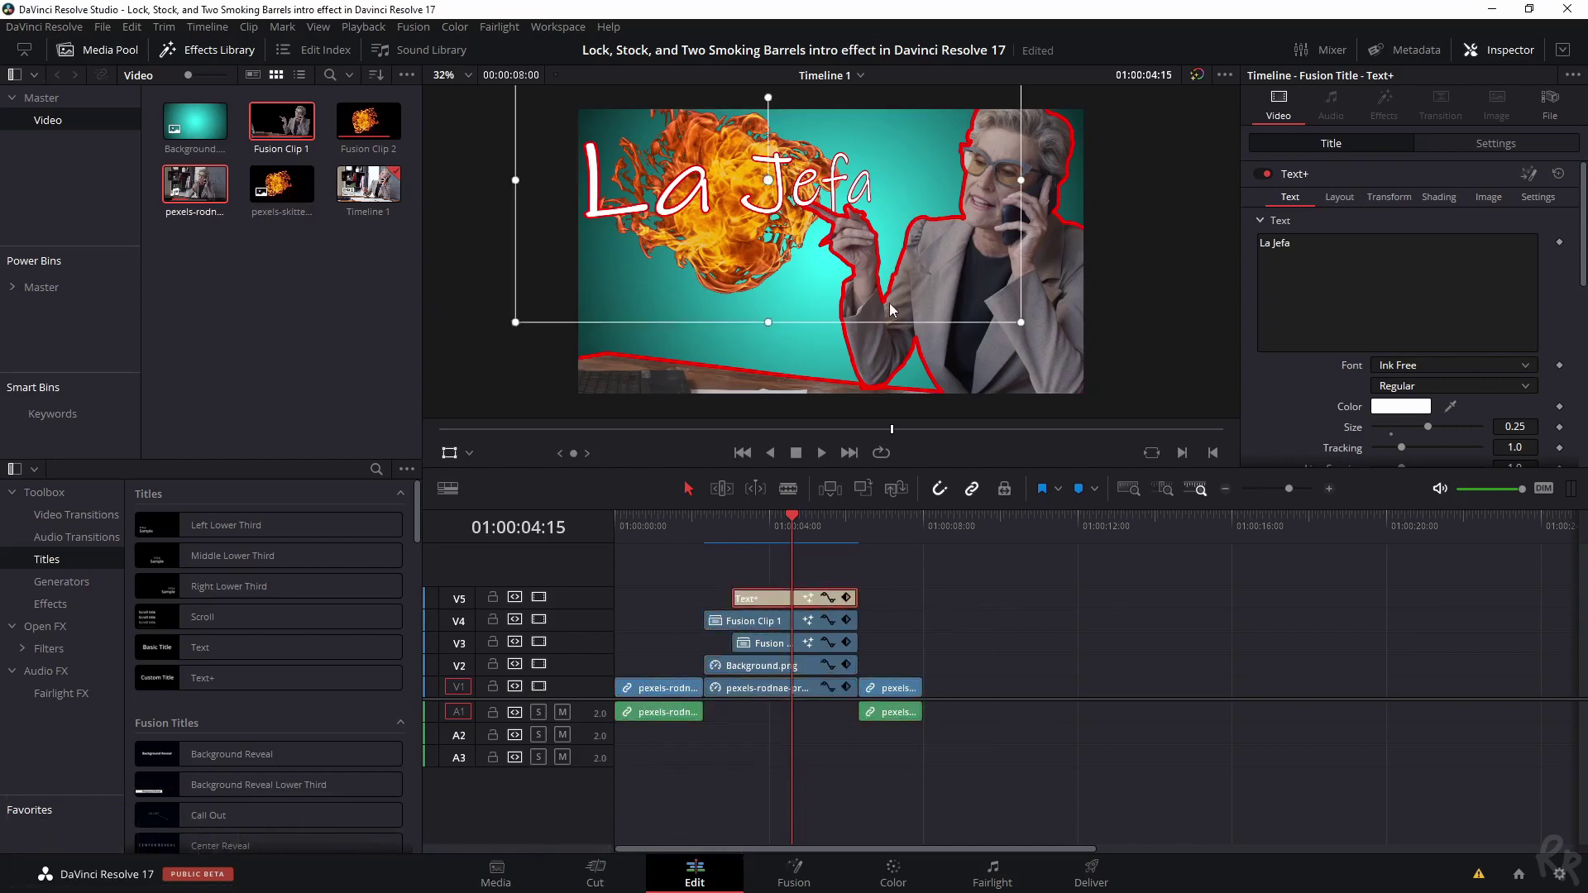
left_click(451, 457)
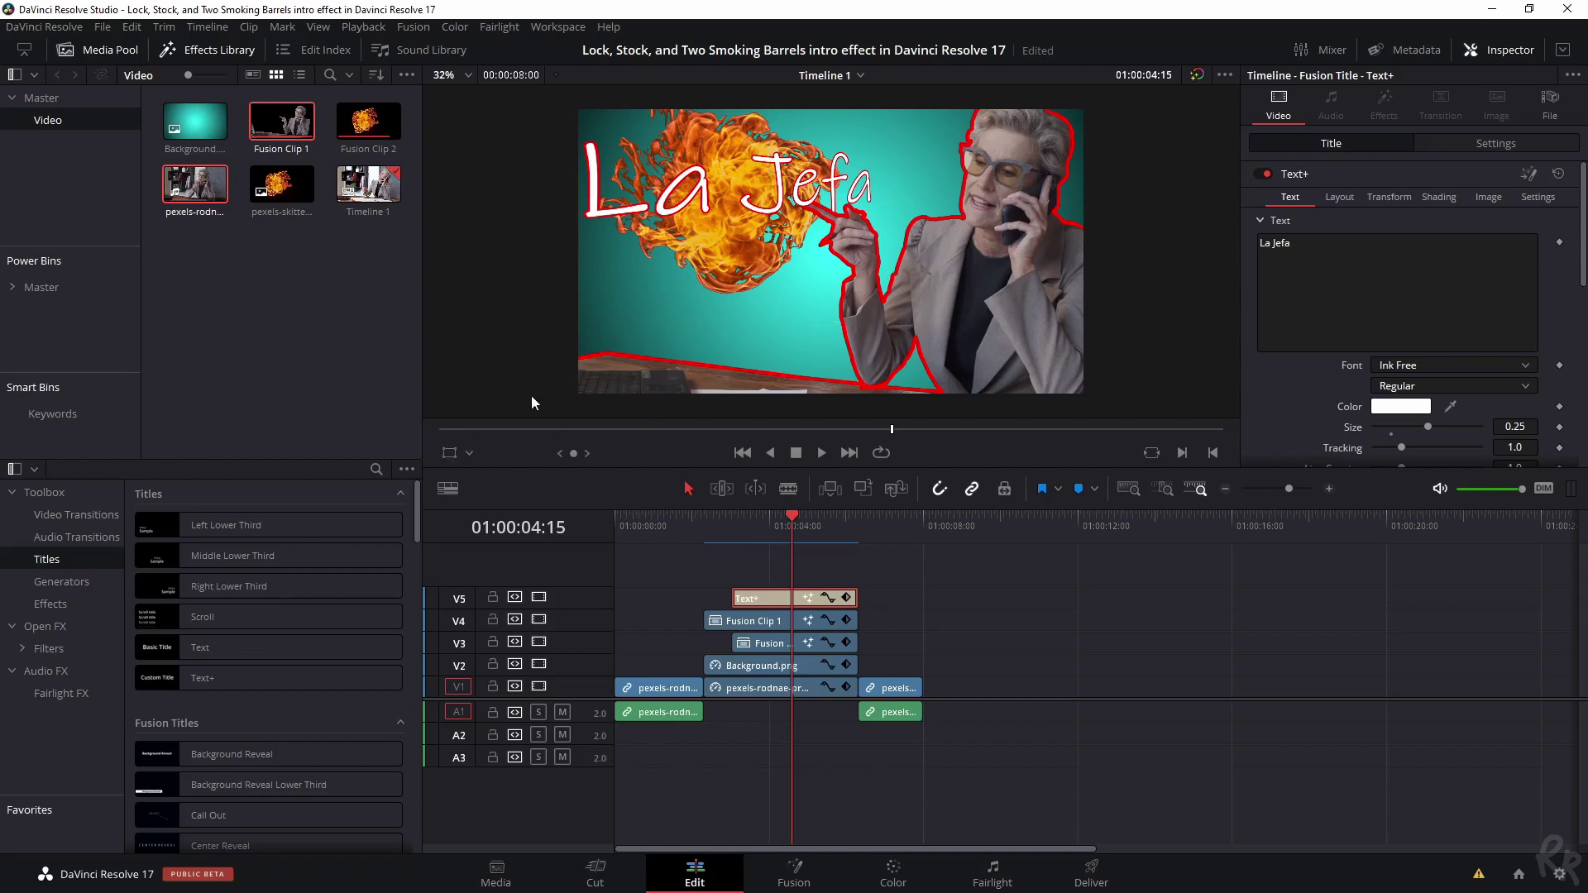
left_click(743, 622)
left_click(755, 665)
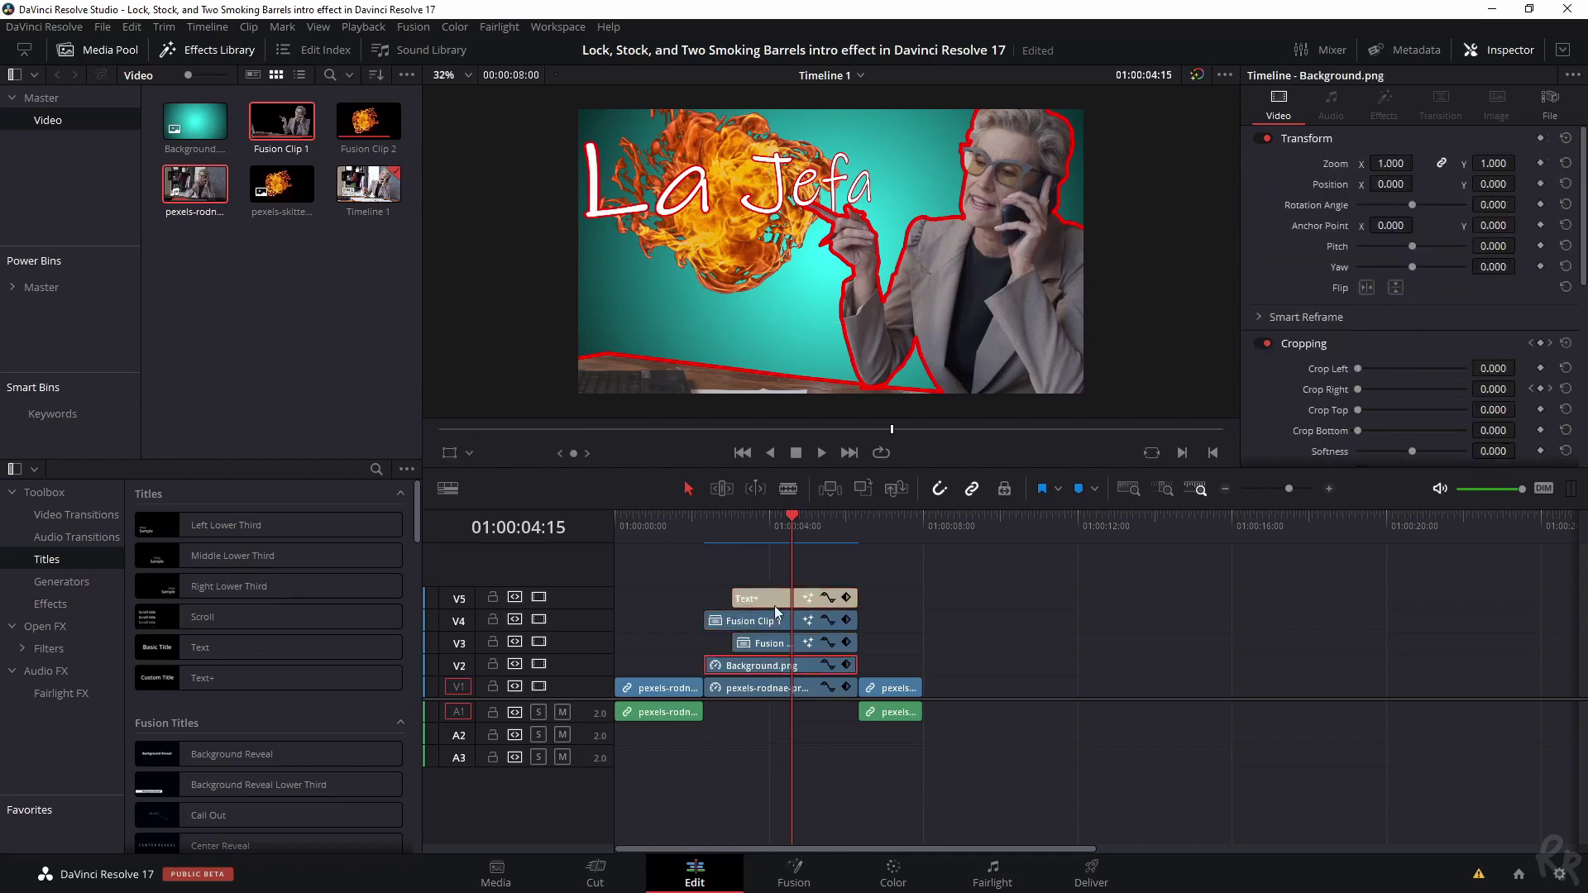
left_click(766, 598)
left_click(451, 454)
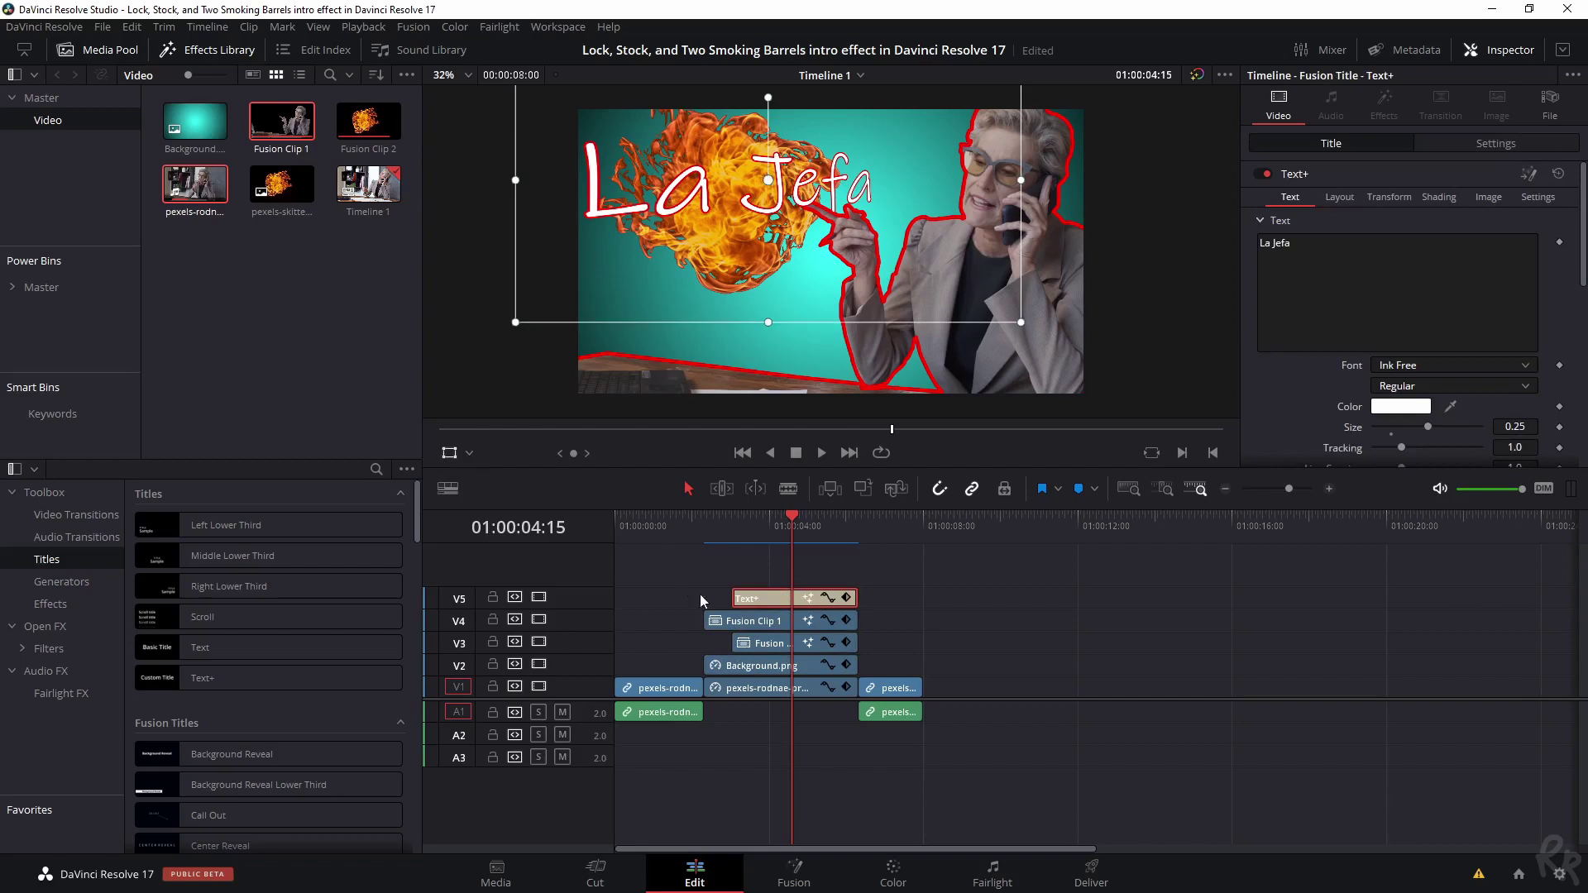
left_click(754, 627)
left_click(772, 650)
left_click(775, 670)
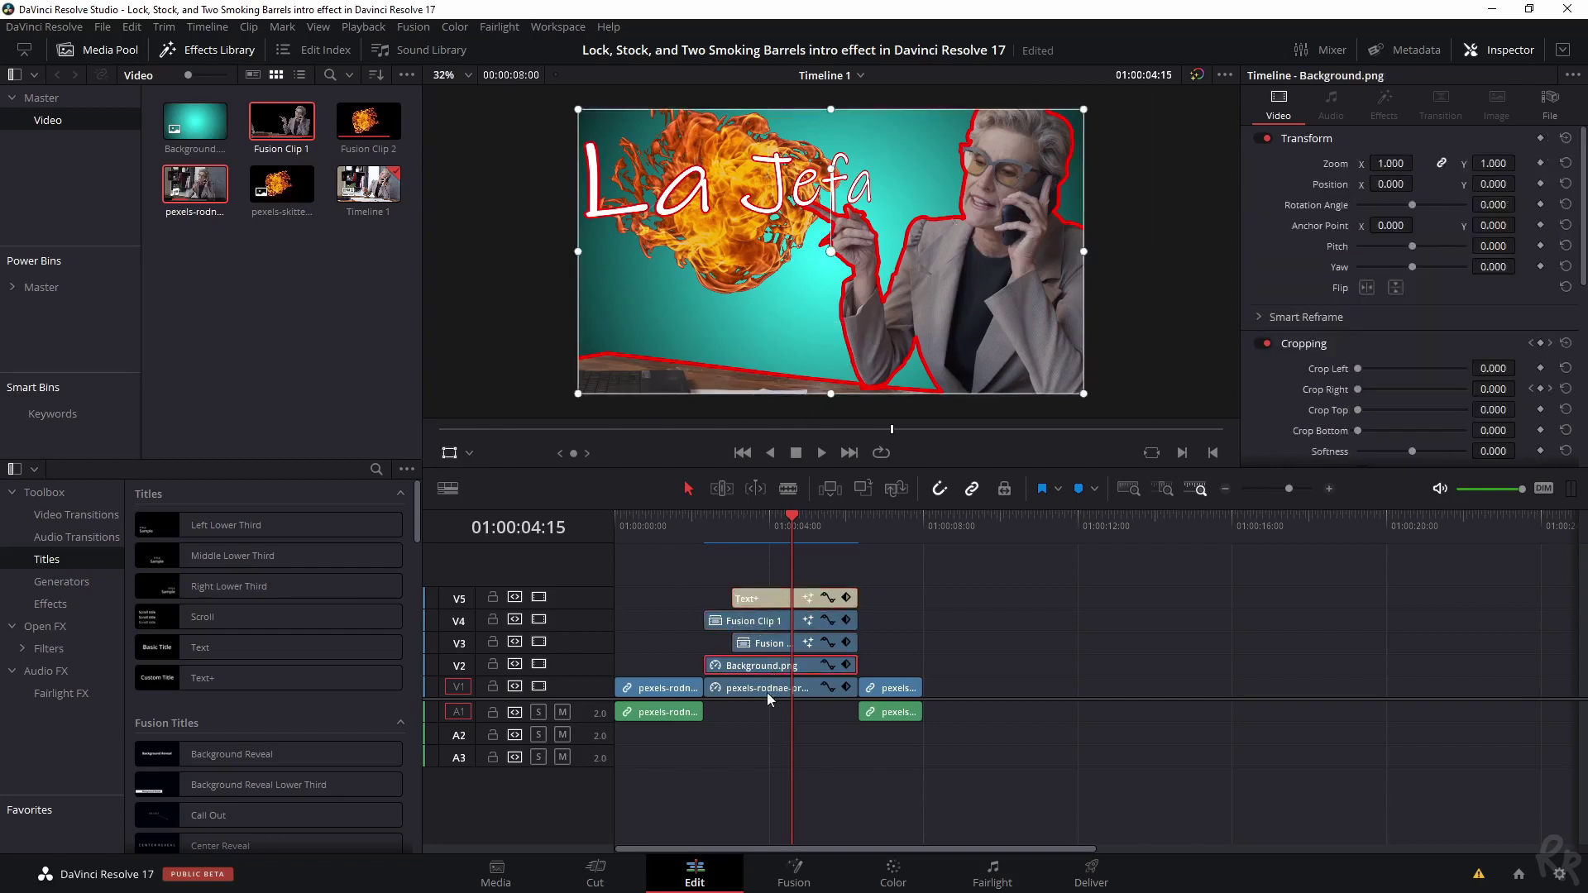
left_click(772, 693)
left_click(770, 600)
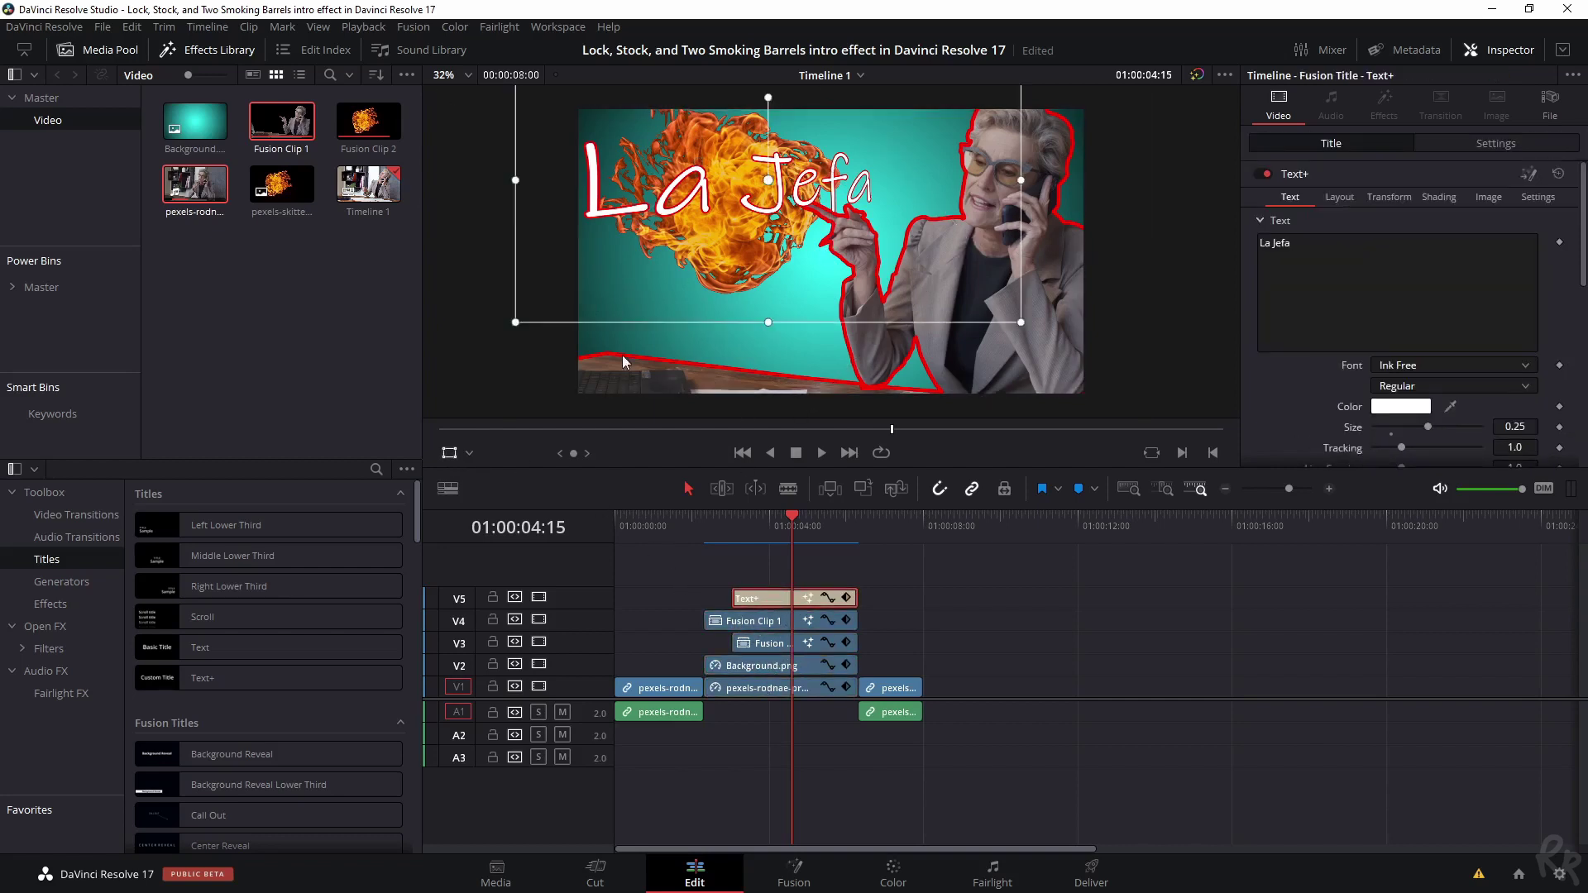
left_click(716, 624)
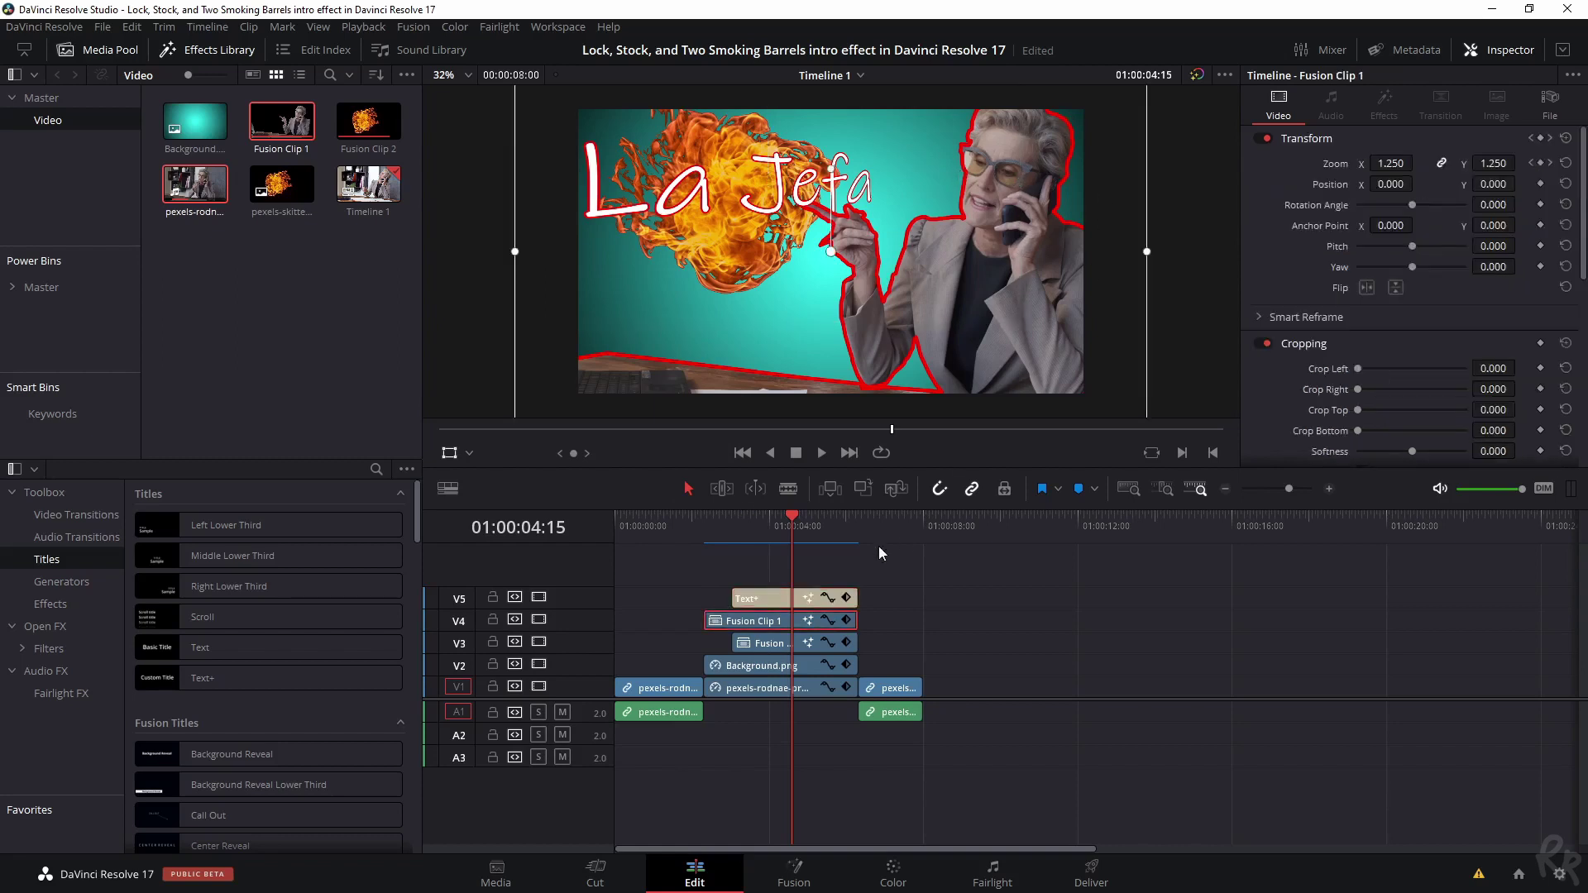
left_click(774, 650)
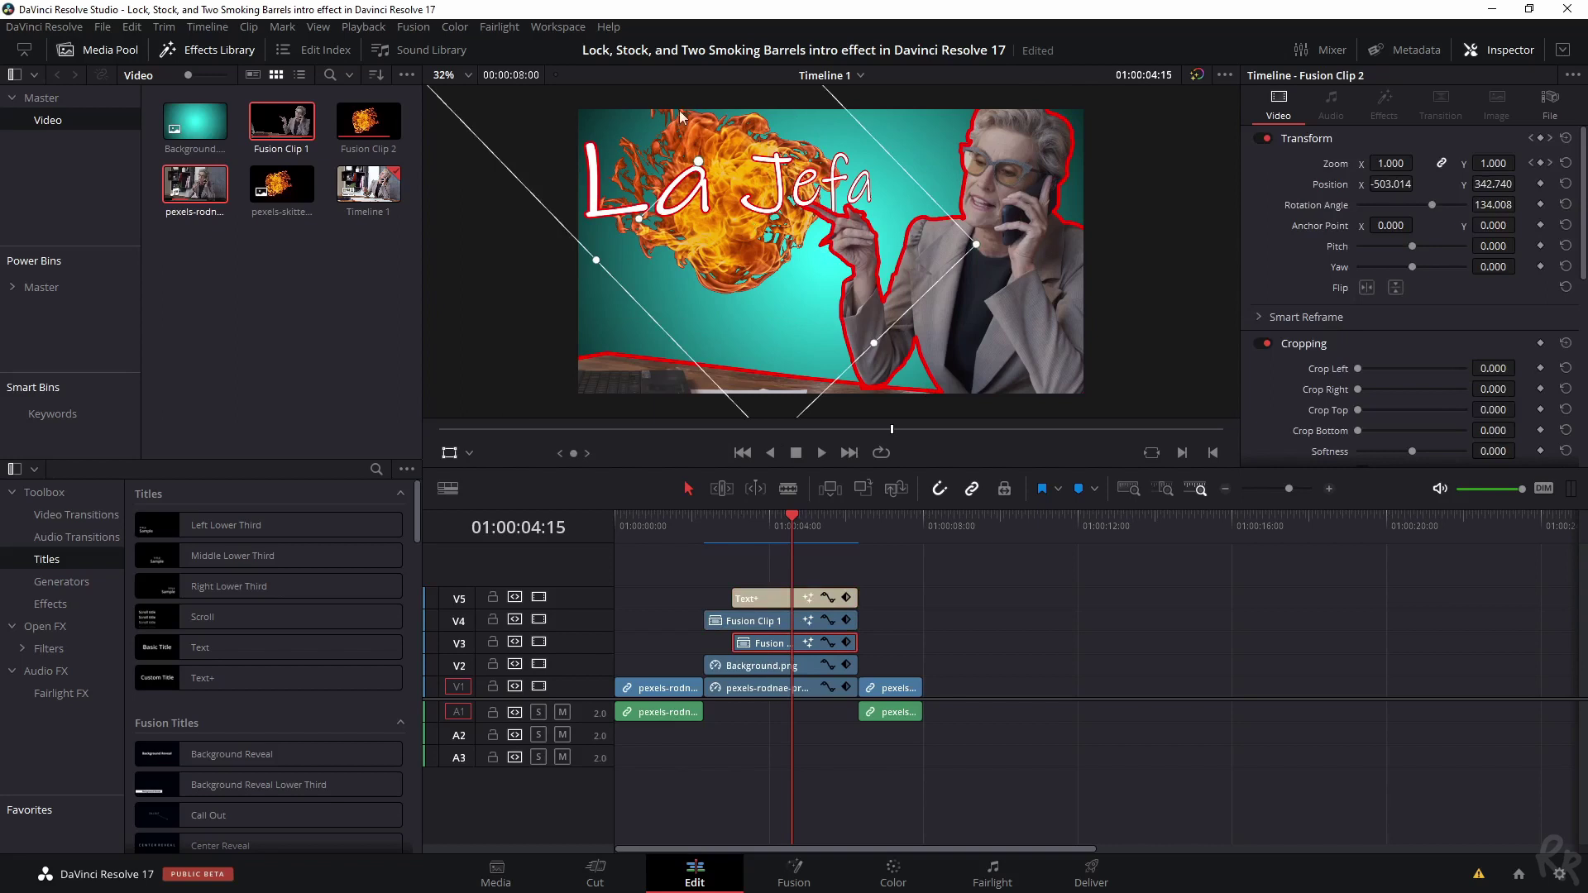
left_click(752, 667)
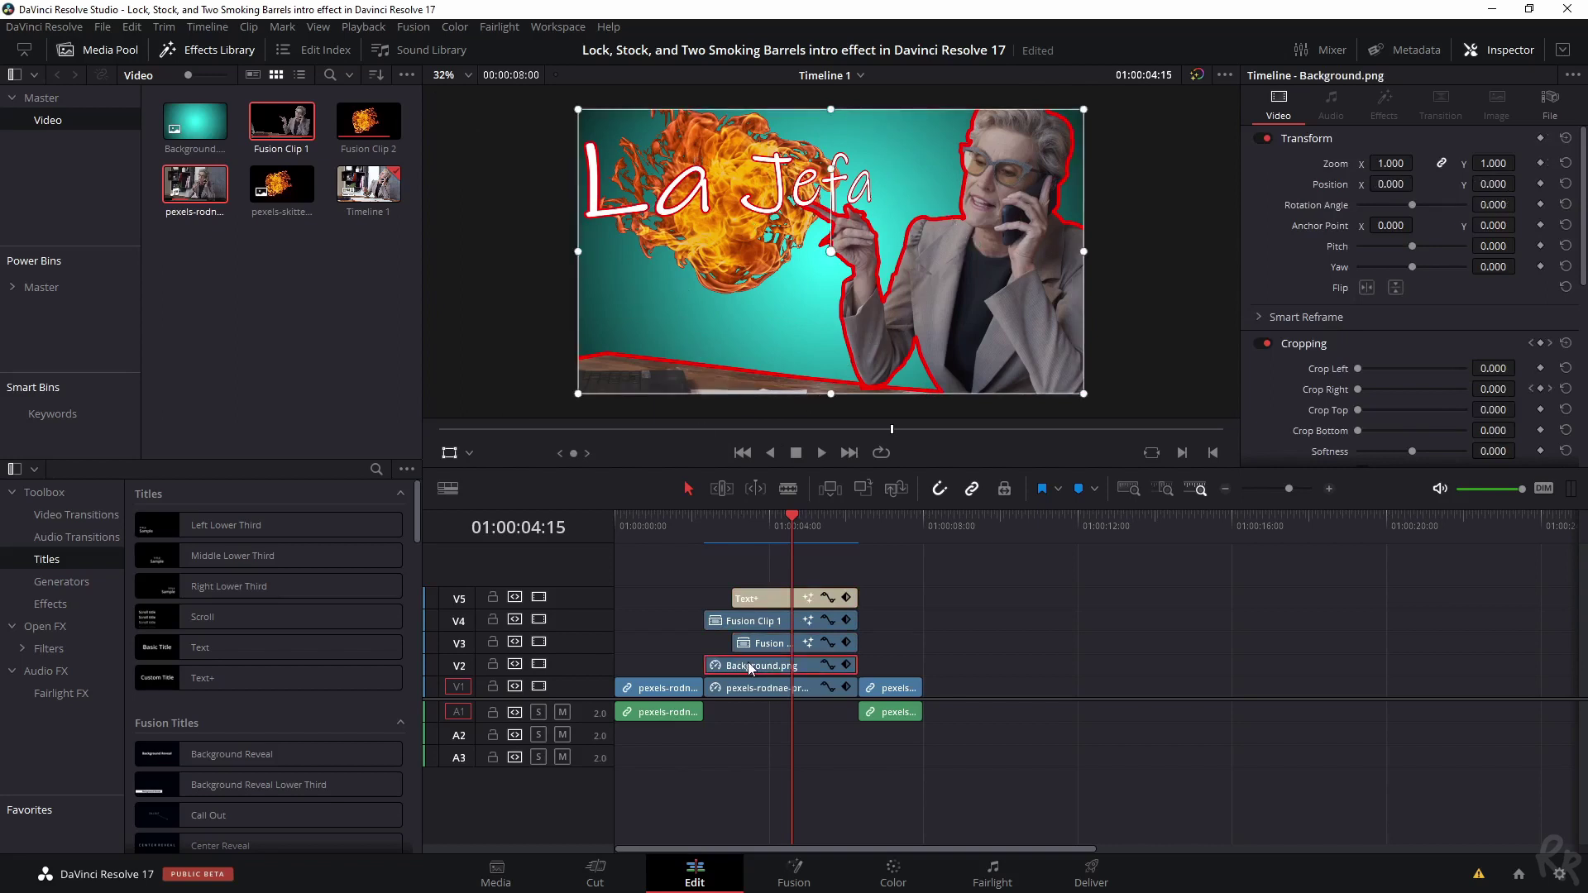
left_click(750, 690)
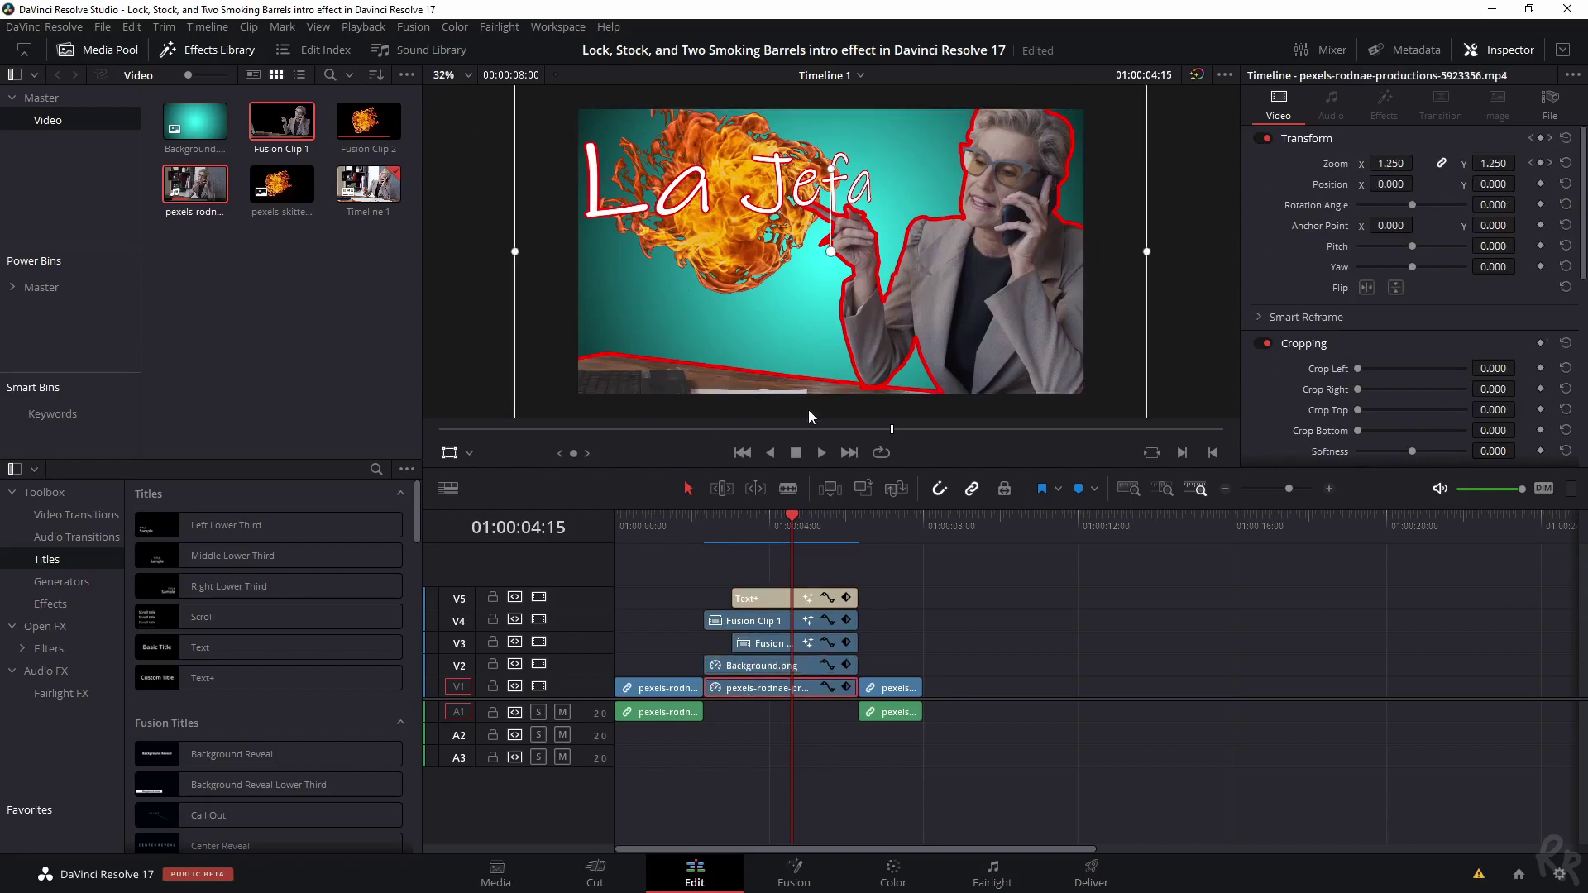
- Create an empty timeline named Timeline 2 and place the pexels-rodnae-productions footage at its start on V1
right_click(260, 273)
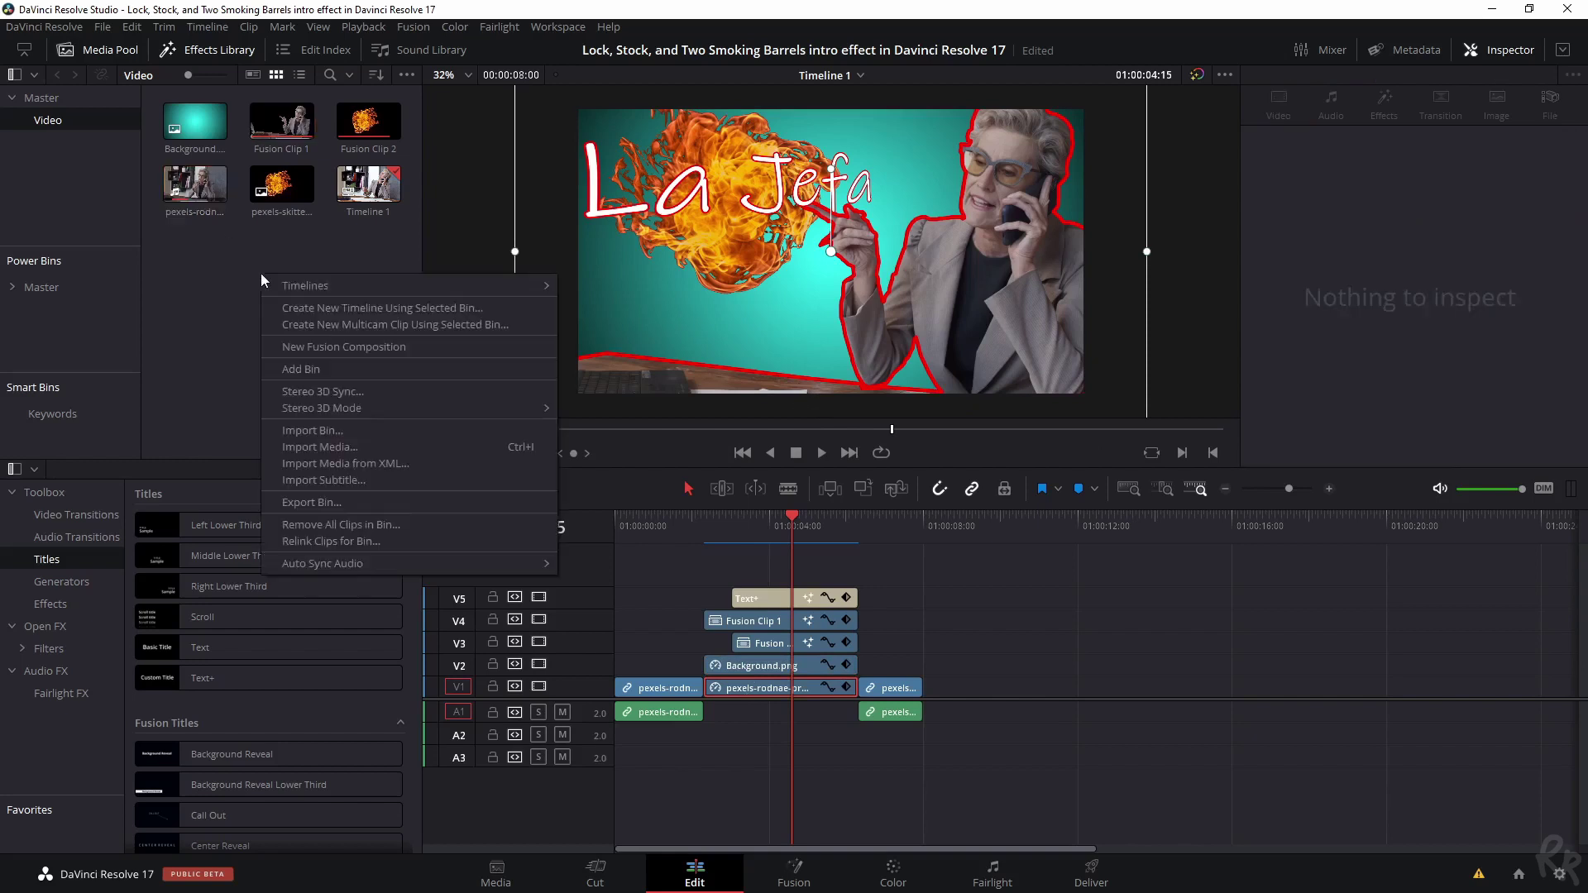
mouse_move(384, 288)
left_click(617, 291)
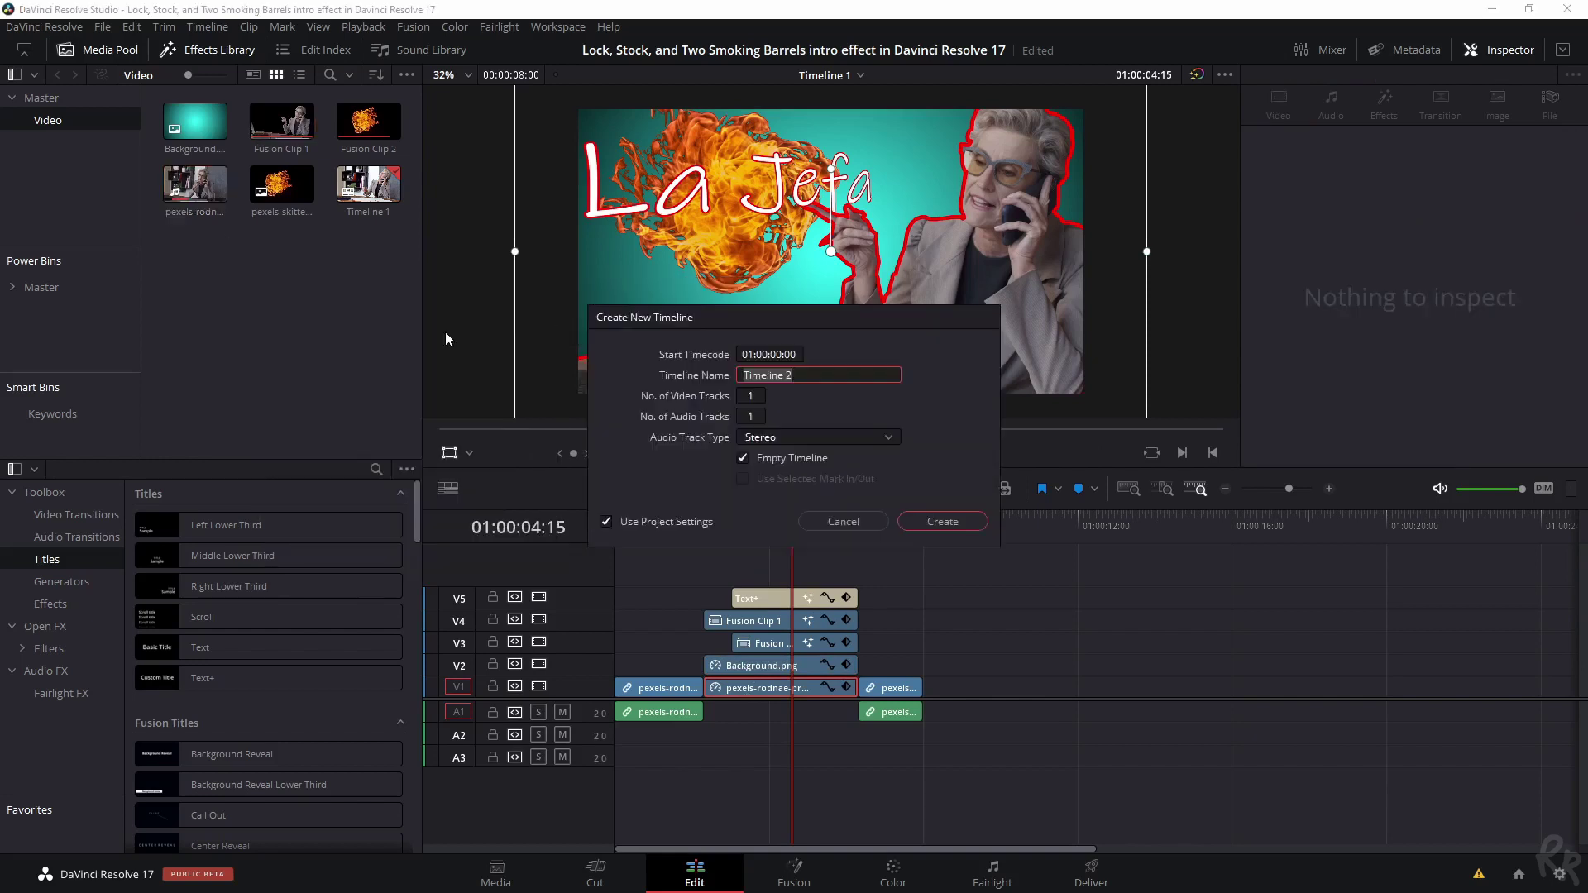
left_click(944, 523)
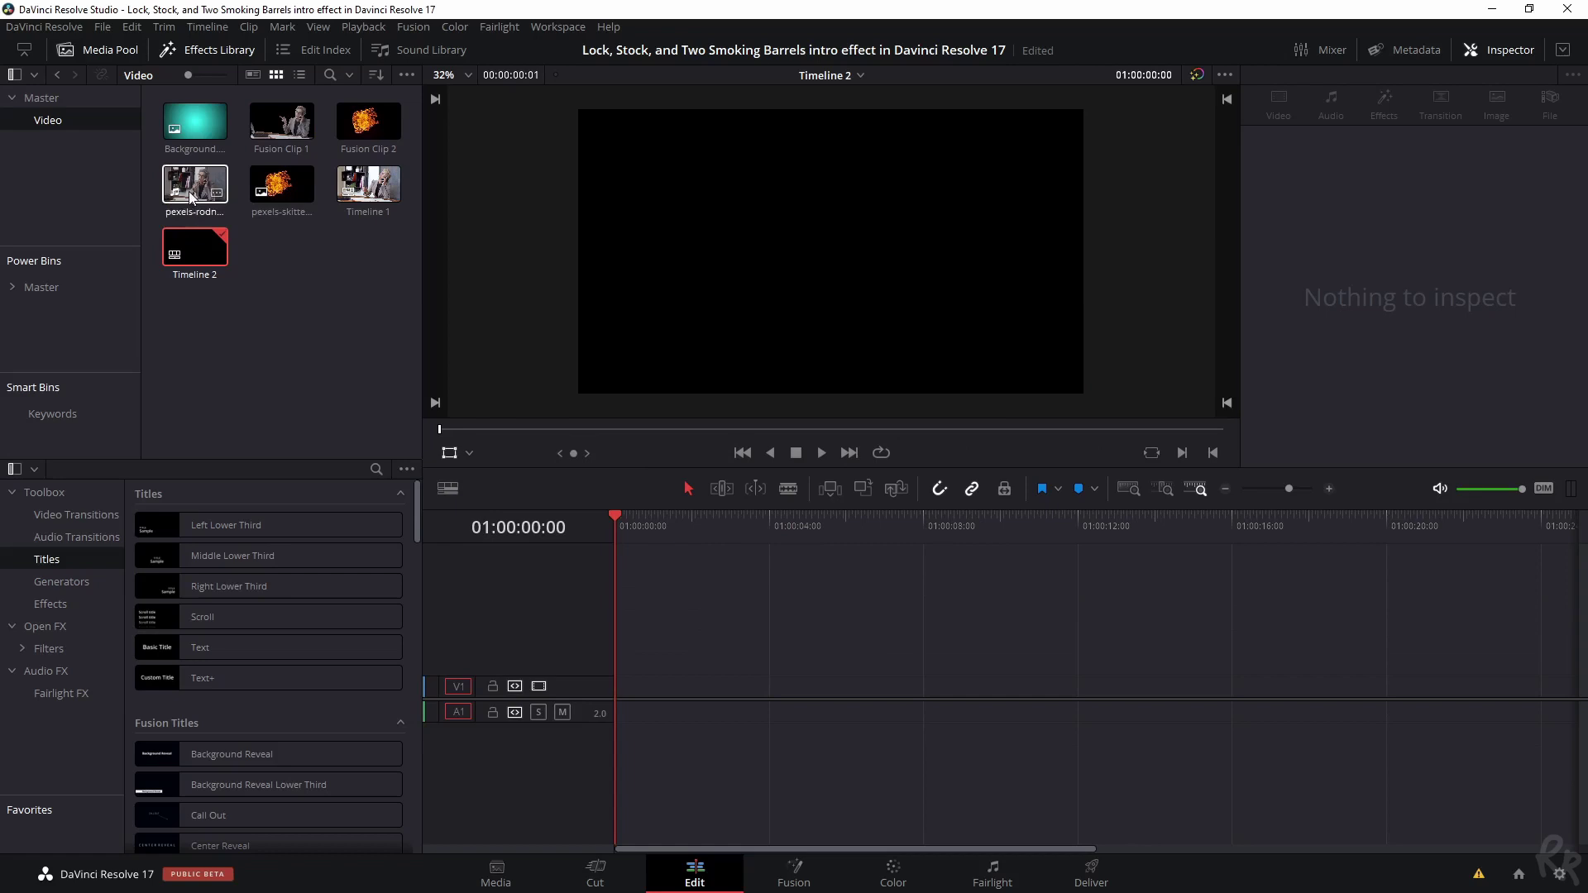
left_click_drag(189, 191, 625, 692)
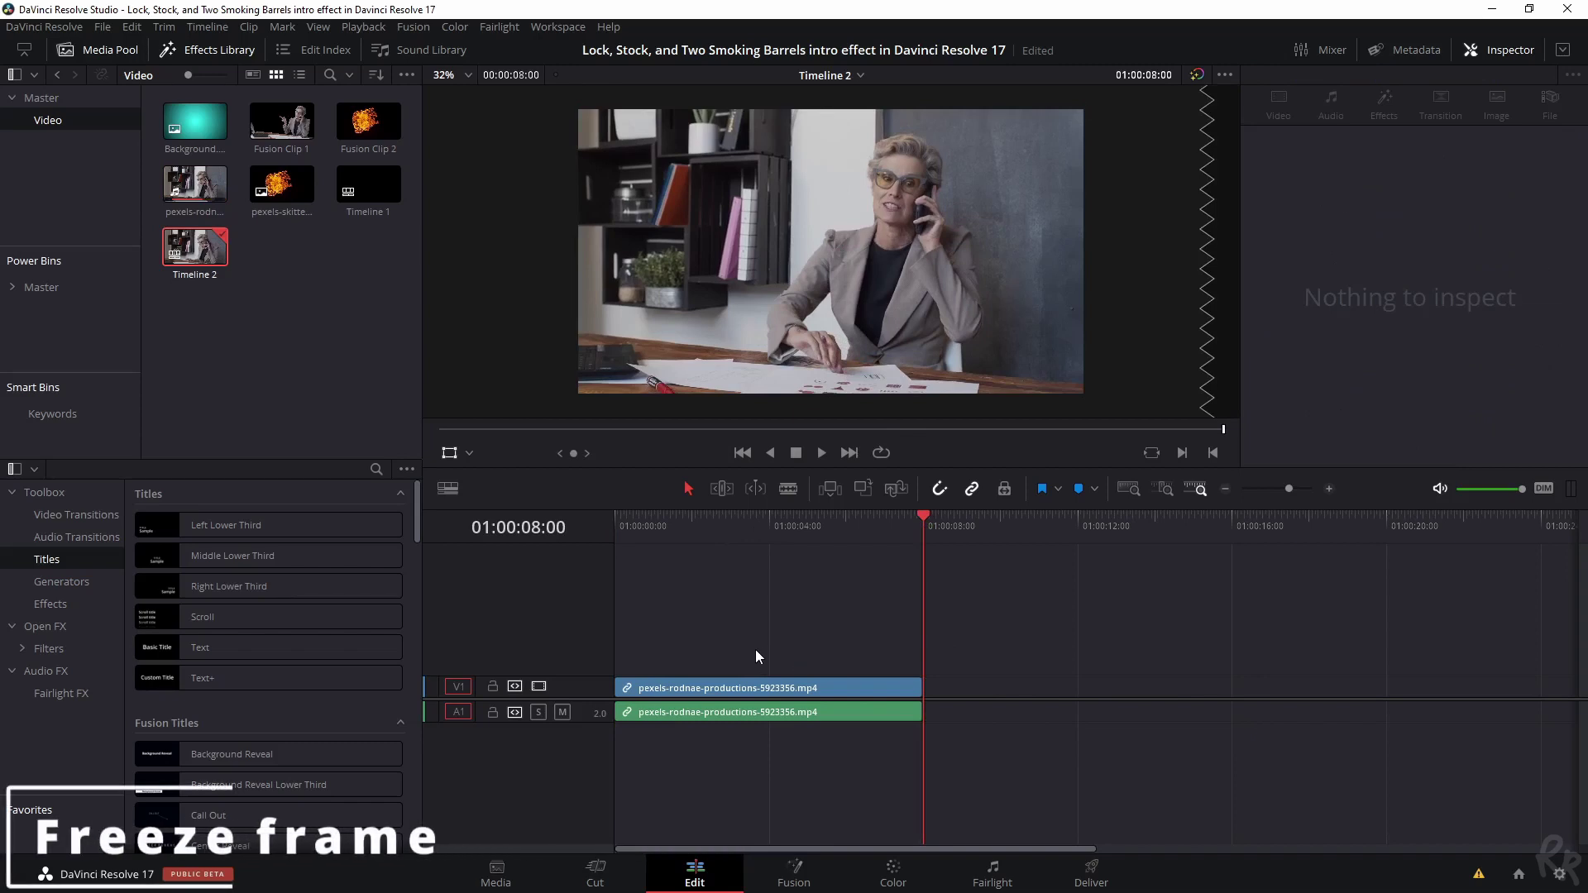
- Isolate a single frame of the footage by splitting the clip at 01:00:02:08 and 01:00:02:09, with the transform overlay hidden
mouse_move(688, 519)
left_mouse_down()
mouse_move(799, 515)
mouse_move(704, 517)
left_mouse_up()
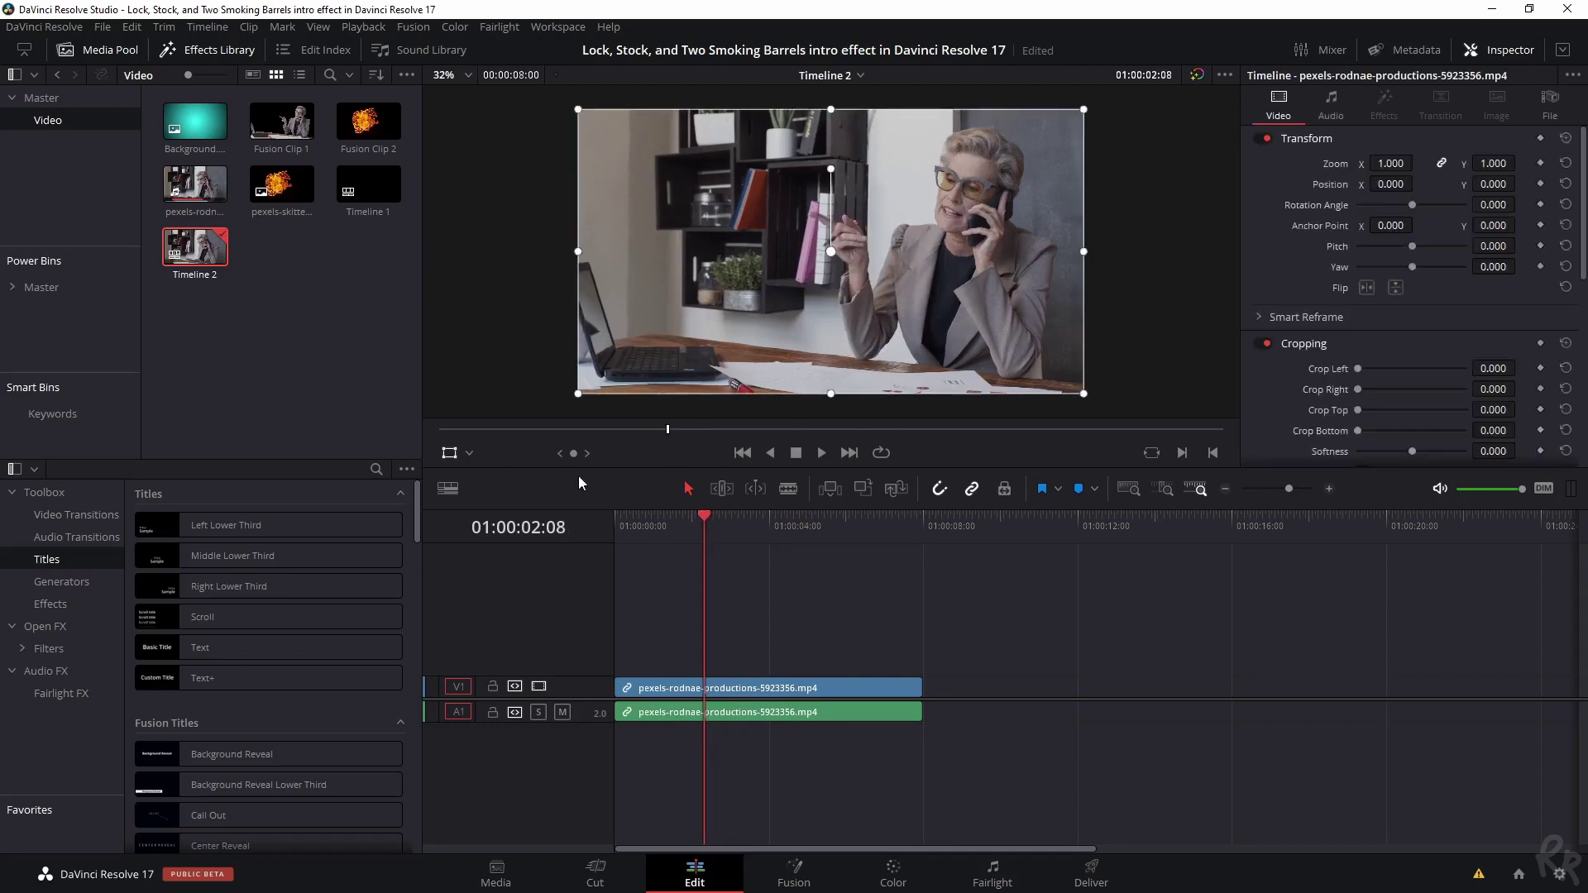
left_click(447, 455)
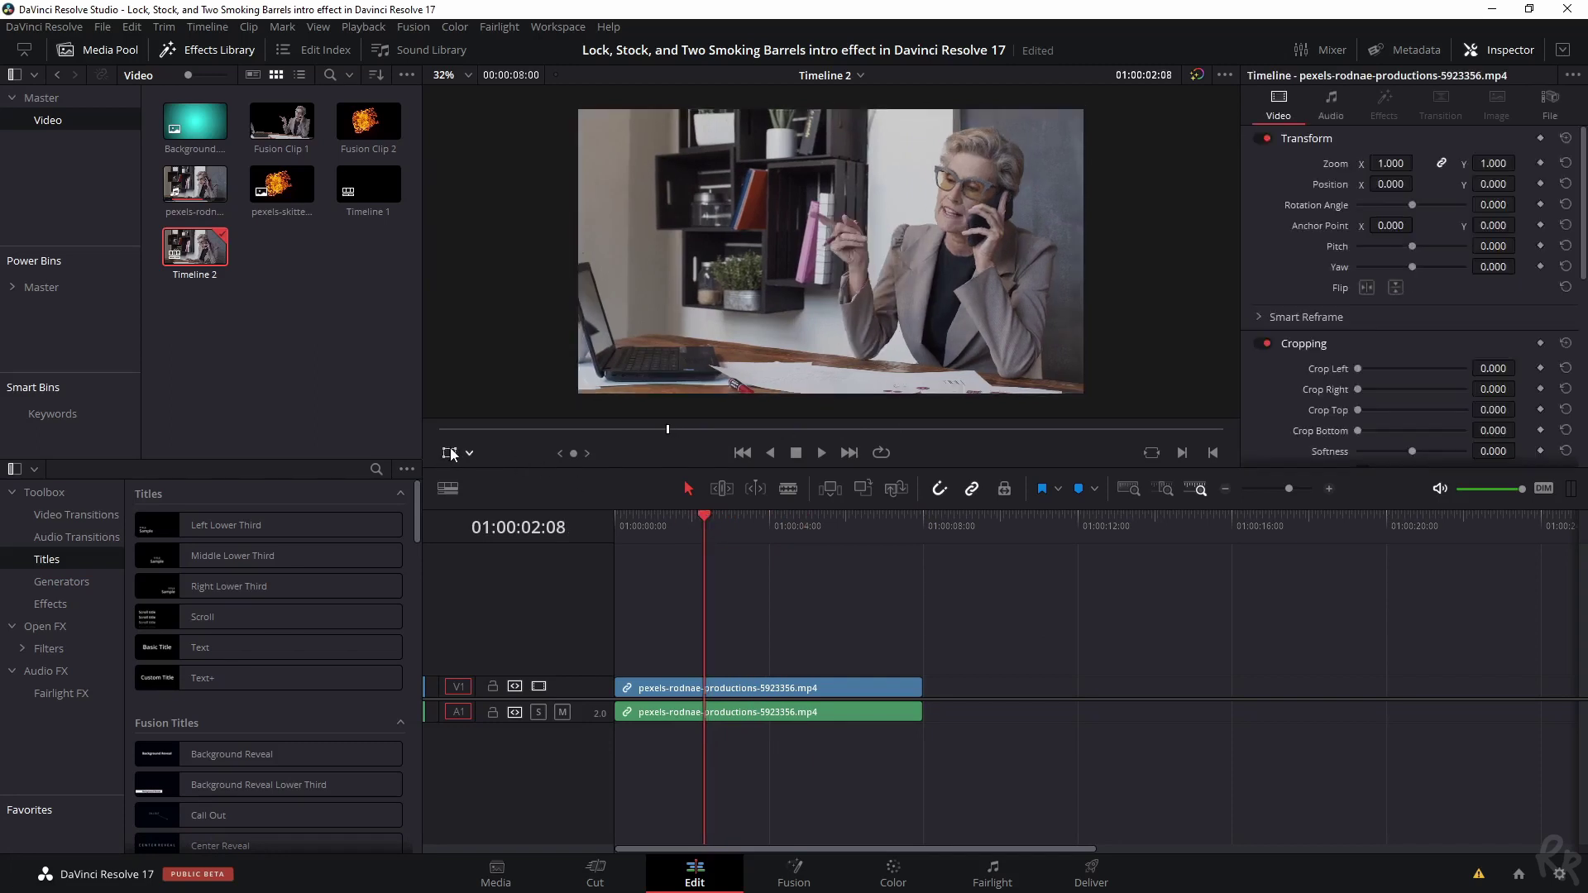
key("b")
left_click(710, 704)
left_click_drag(1292, 484, 1299, 494)
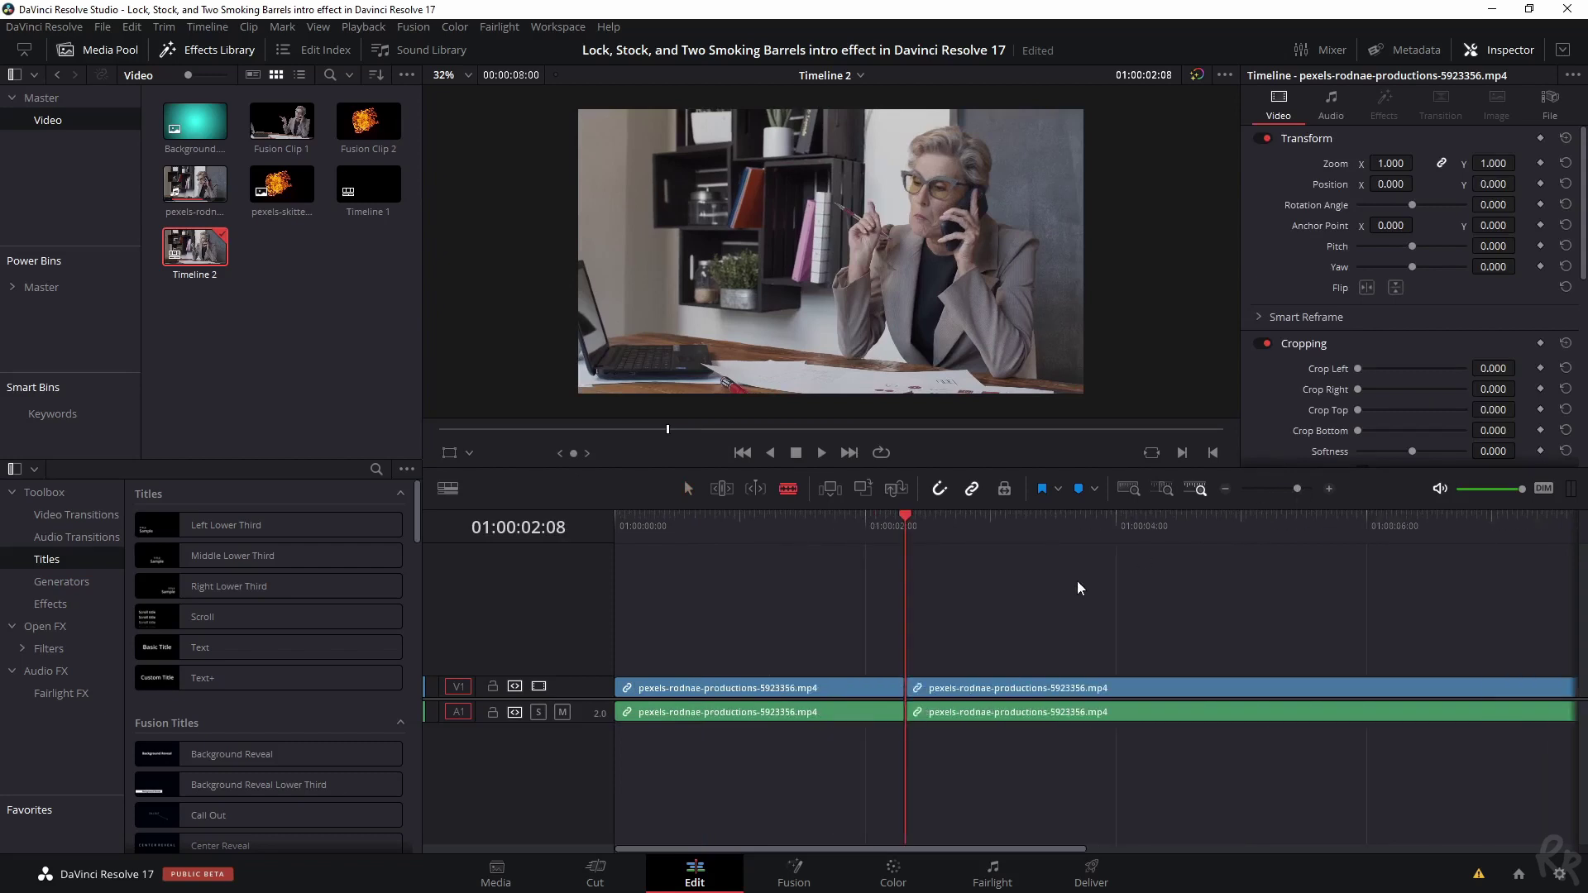
key("Right")
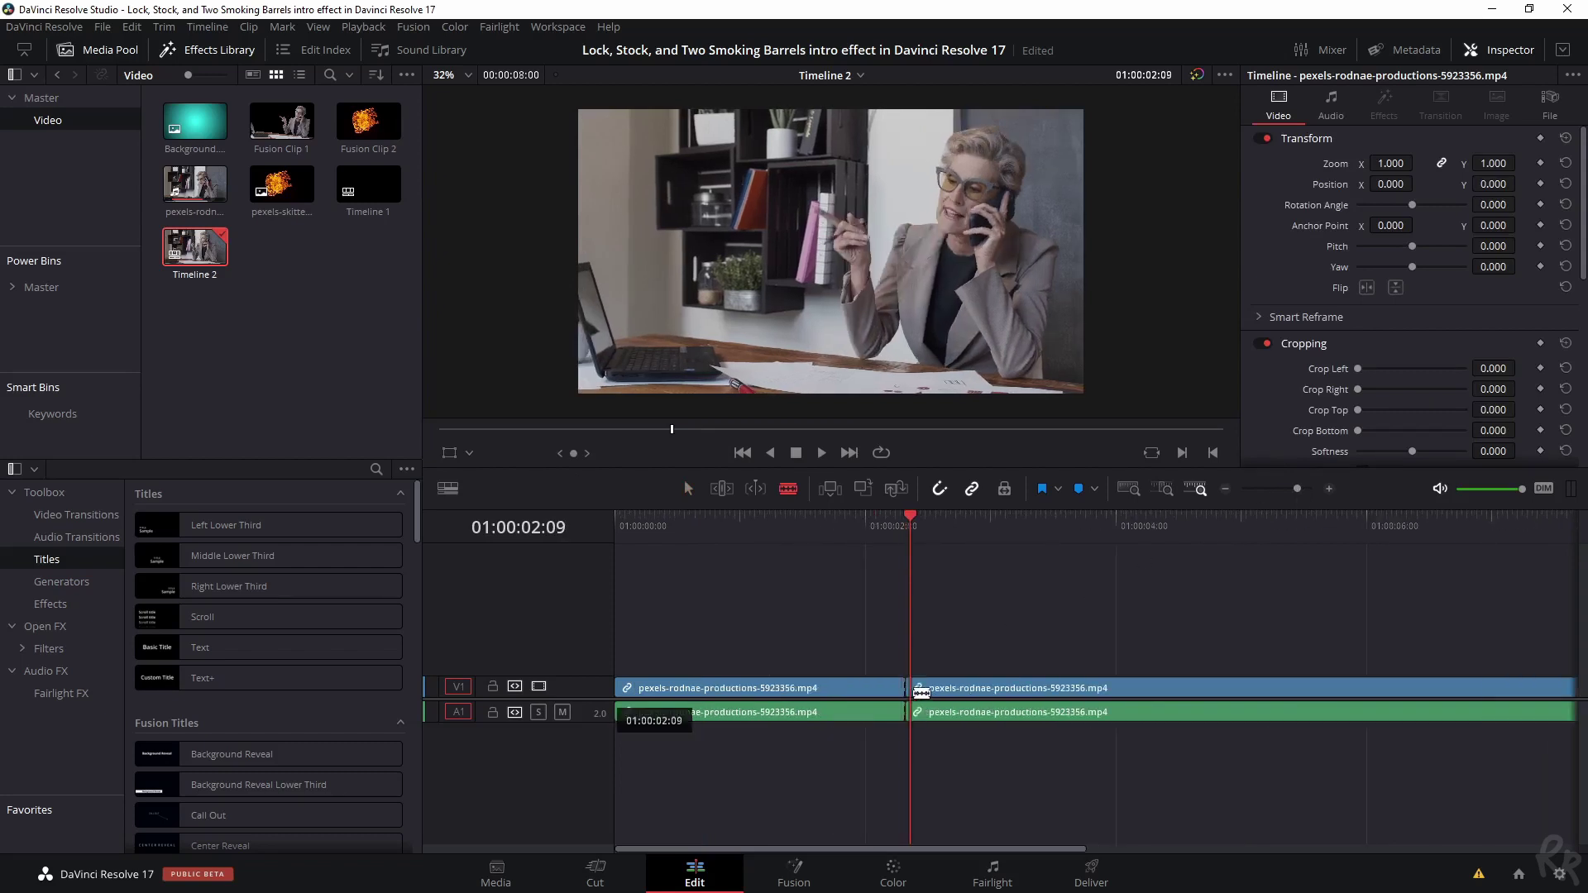
left_click(921, 692)
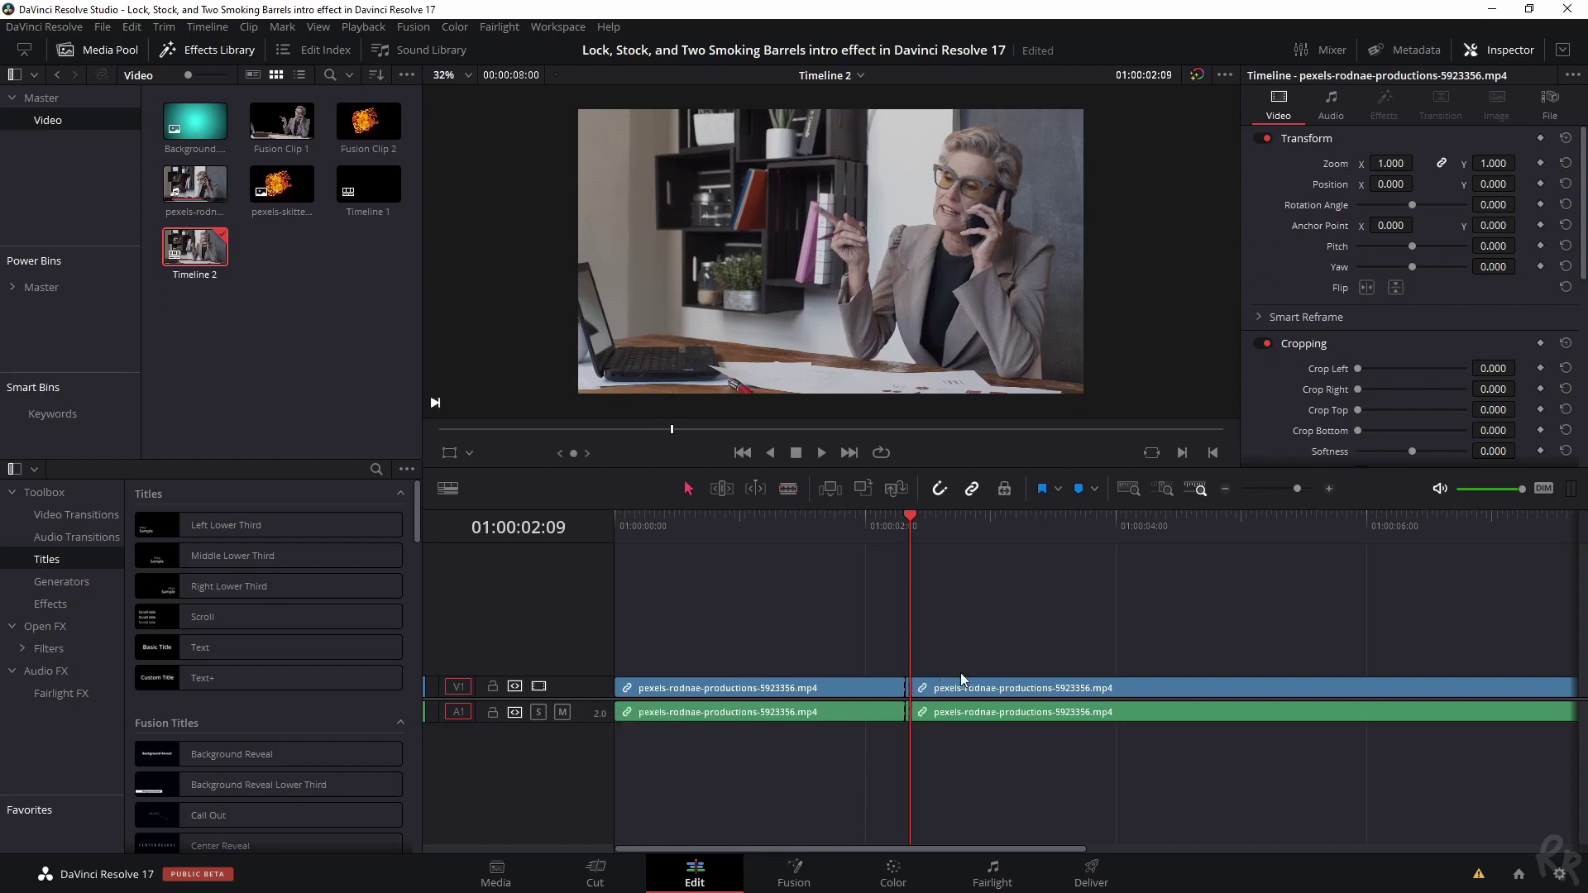
- Move the remaining footage away from the isolated frame and change that frame's clip speed to Freeze frame
left_click_drag(971, 693, 1387, 693)
scroll(1089, 693, "up", 3)
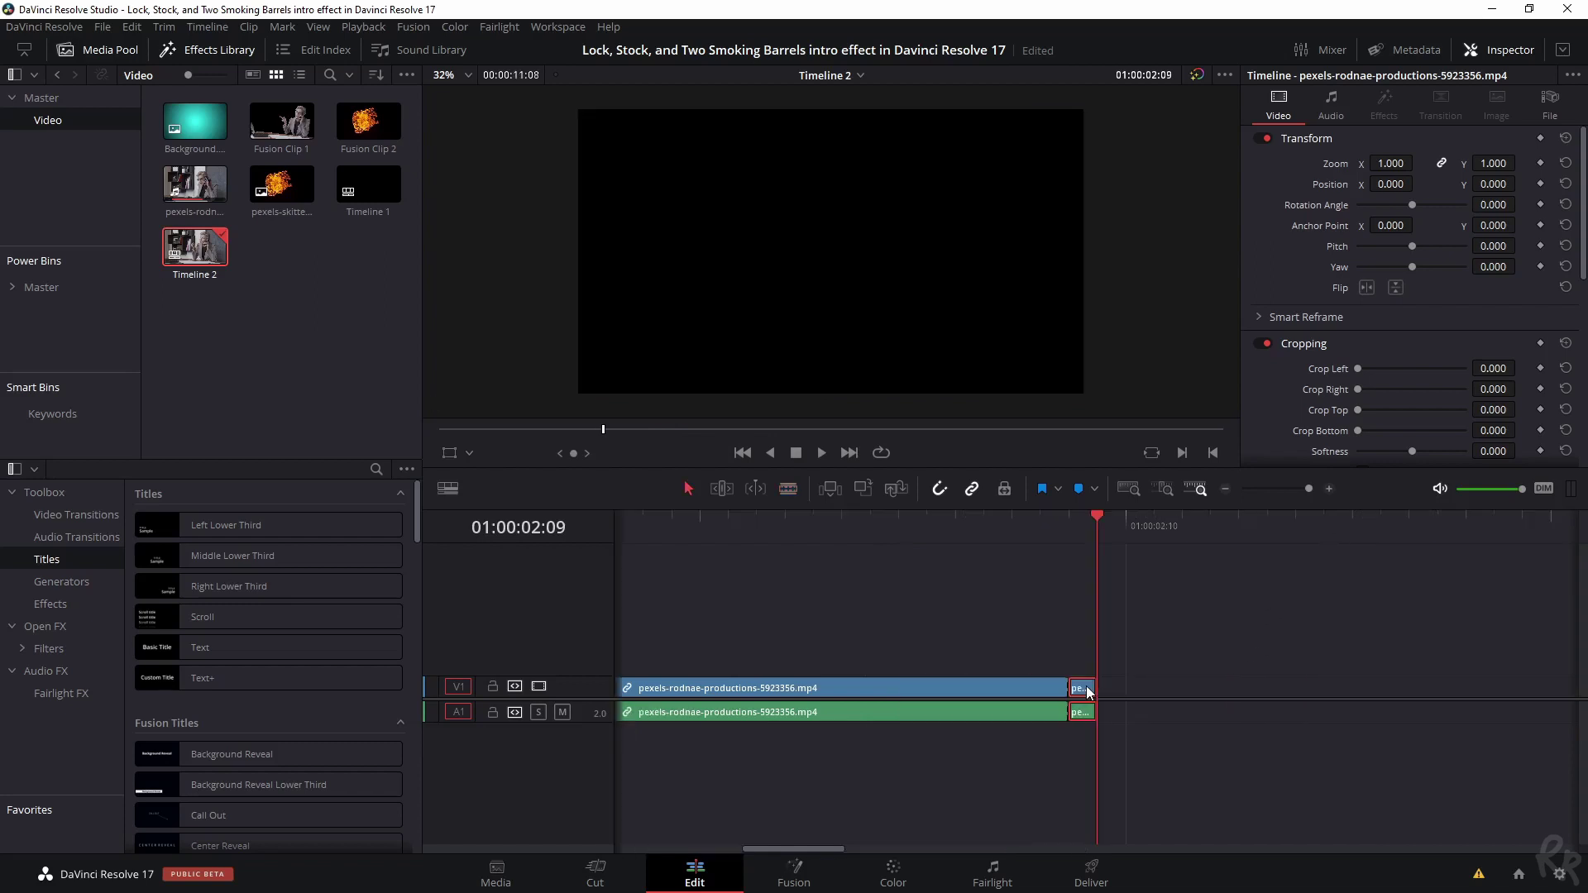
right_click(1089, 693)
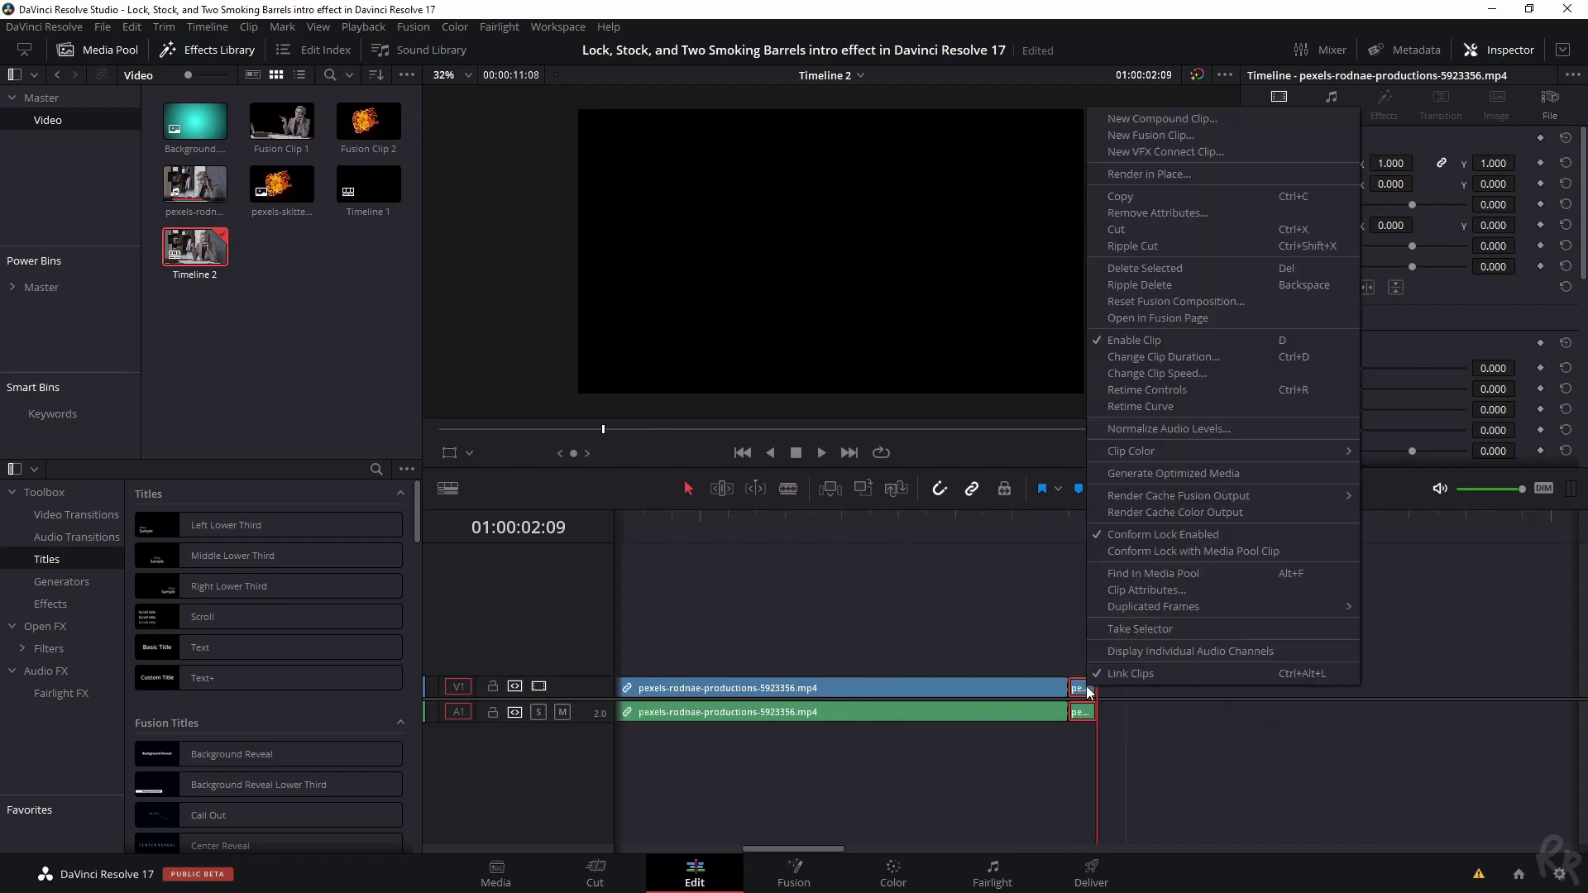
left_click(1150, 374)
left_click(1151, 516)
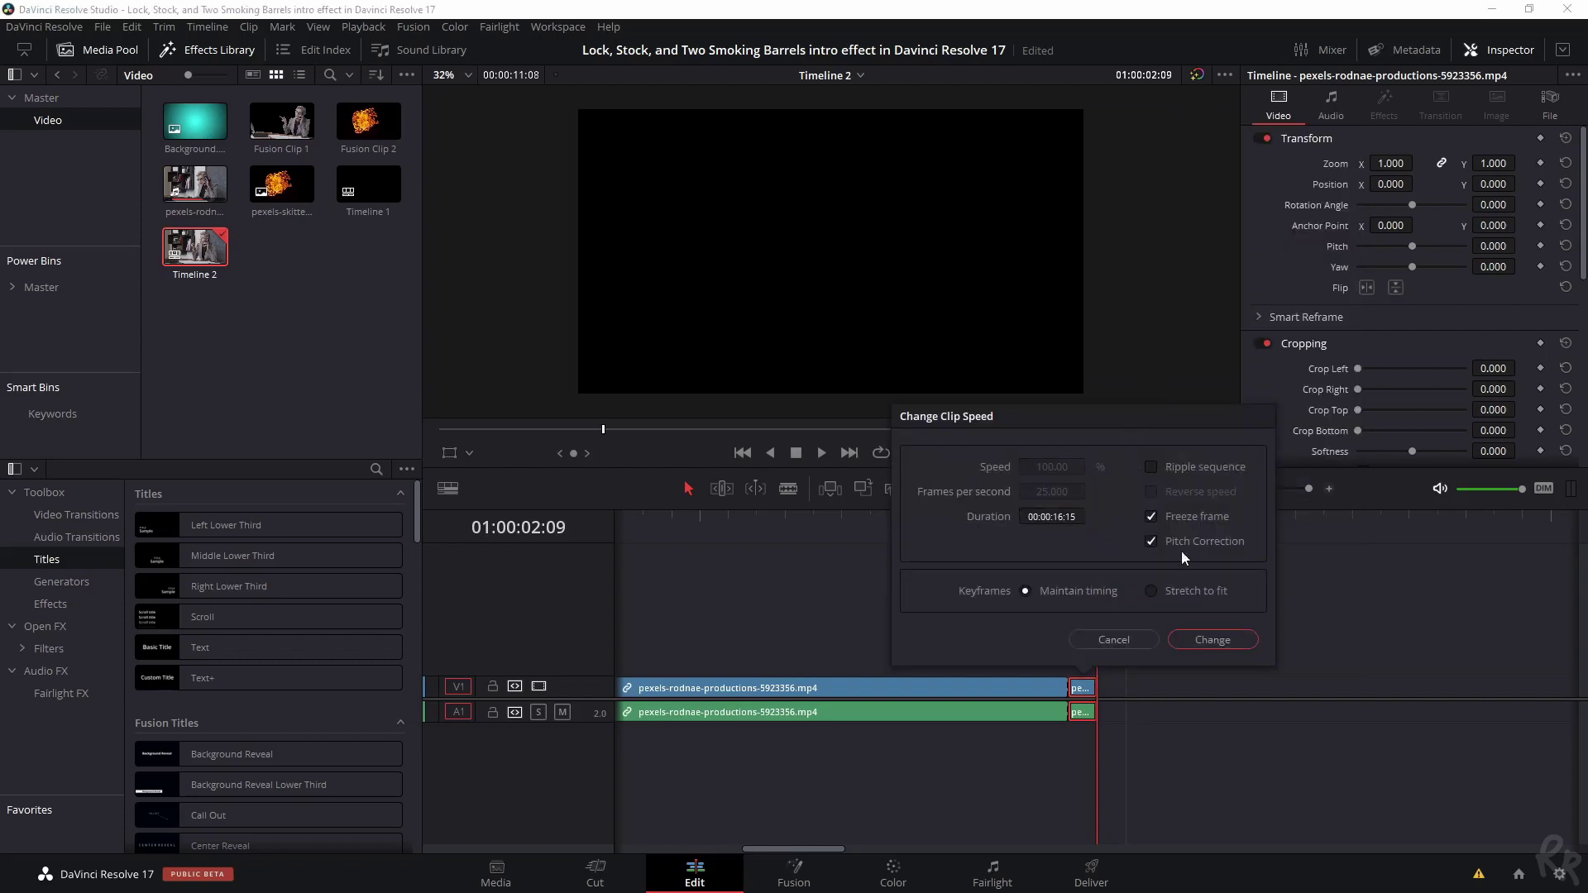
left_click(1189, 639)
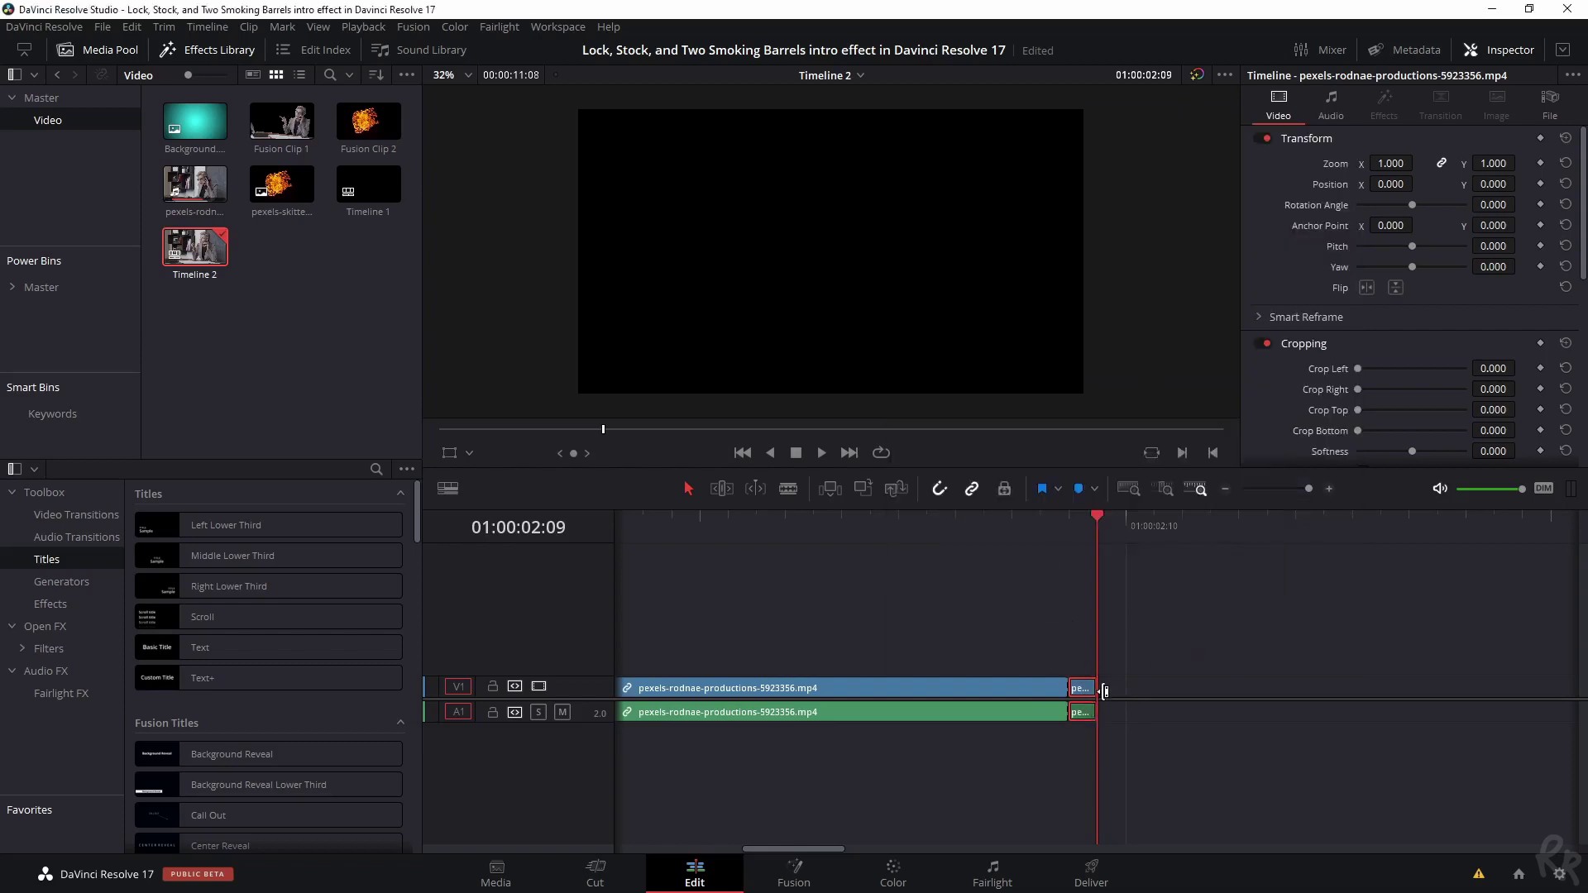
- Extend the freeze frame clip to 01:00:06:08 and delete the gap between it and the remaining footage
left_click_drag(1181, 691, 1373, 691)
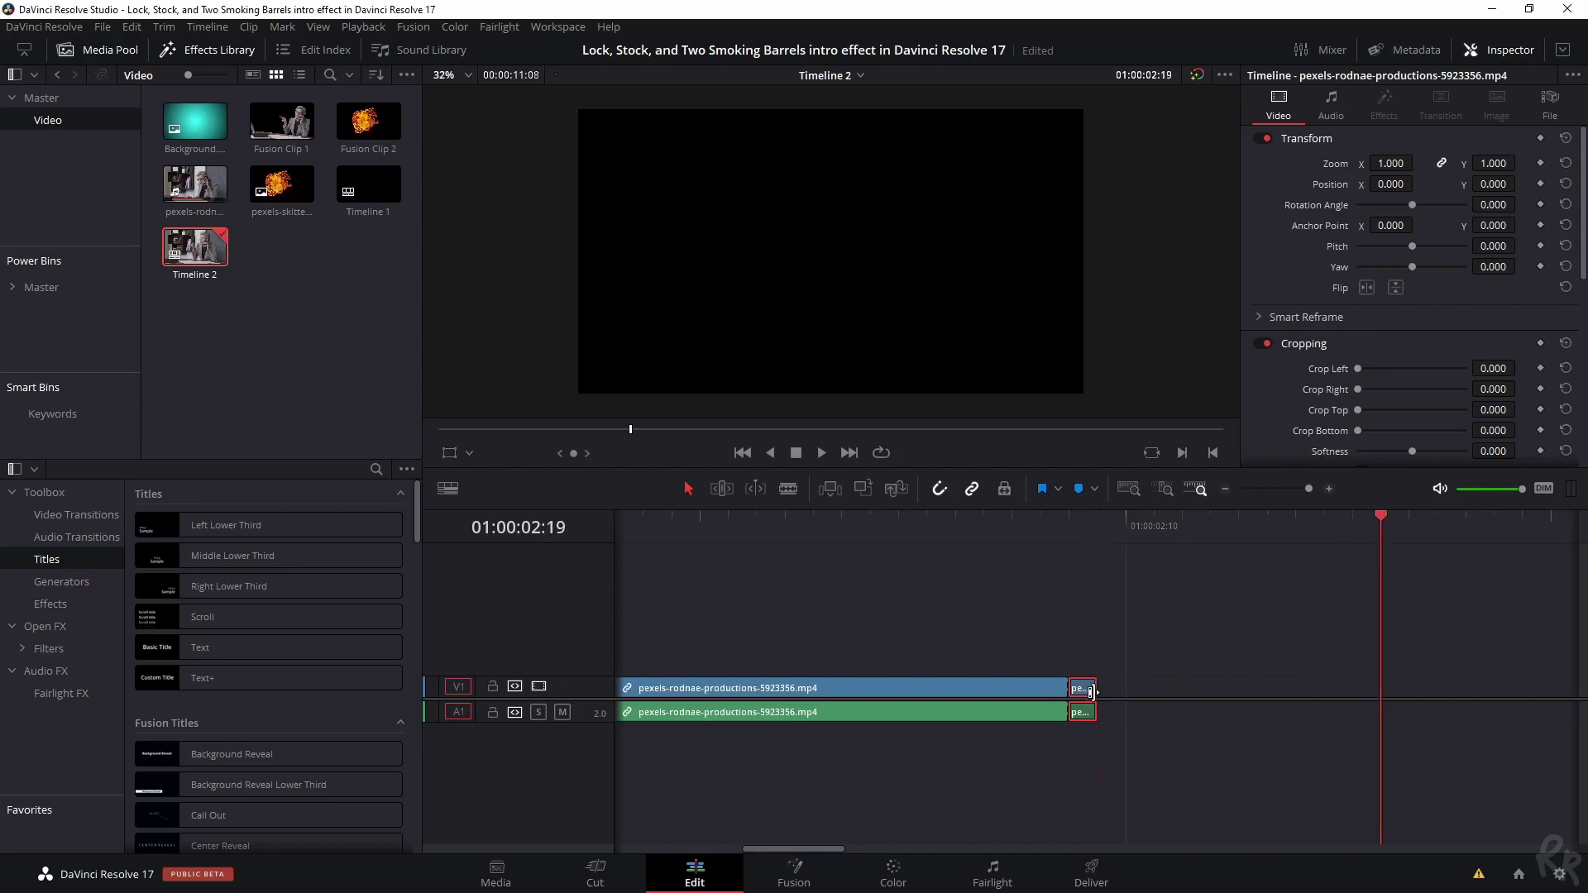
left_click_drag(1094, 689, 1514, 704)
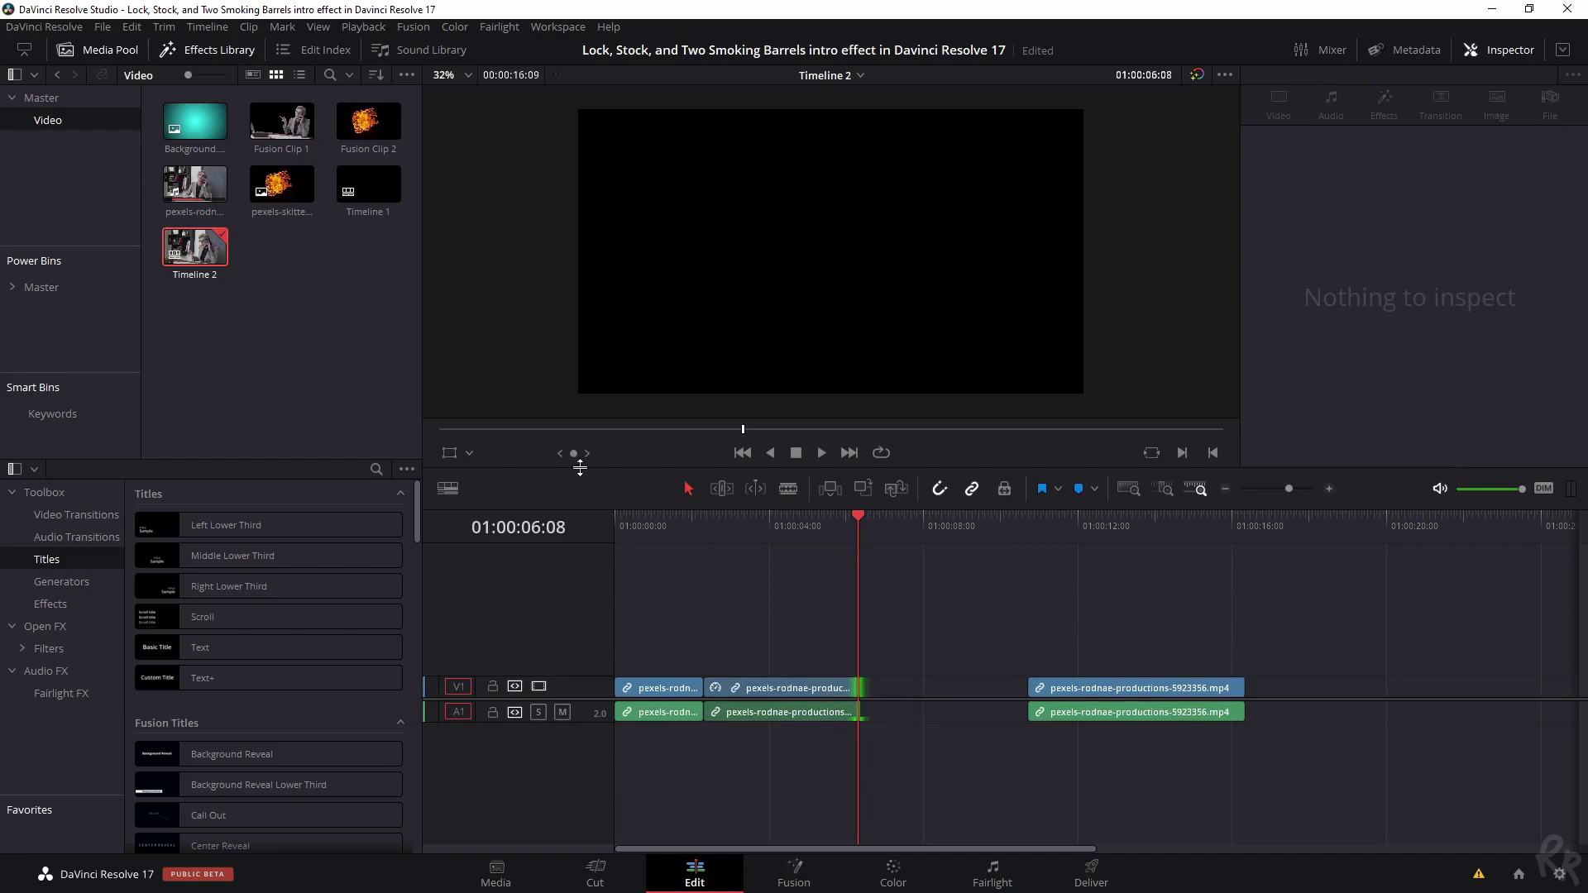
left_click(703, 523)
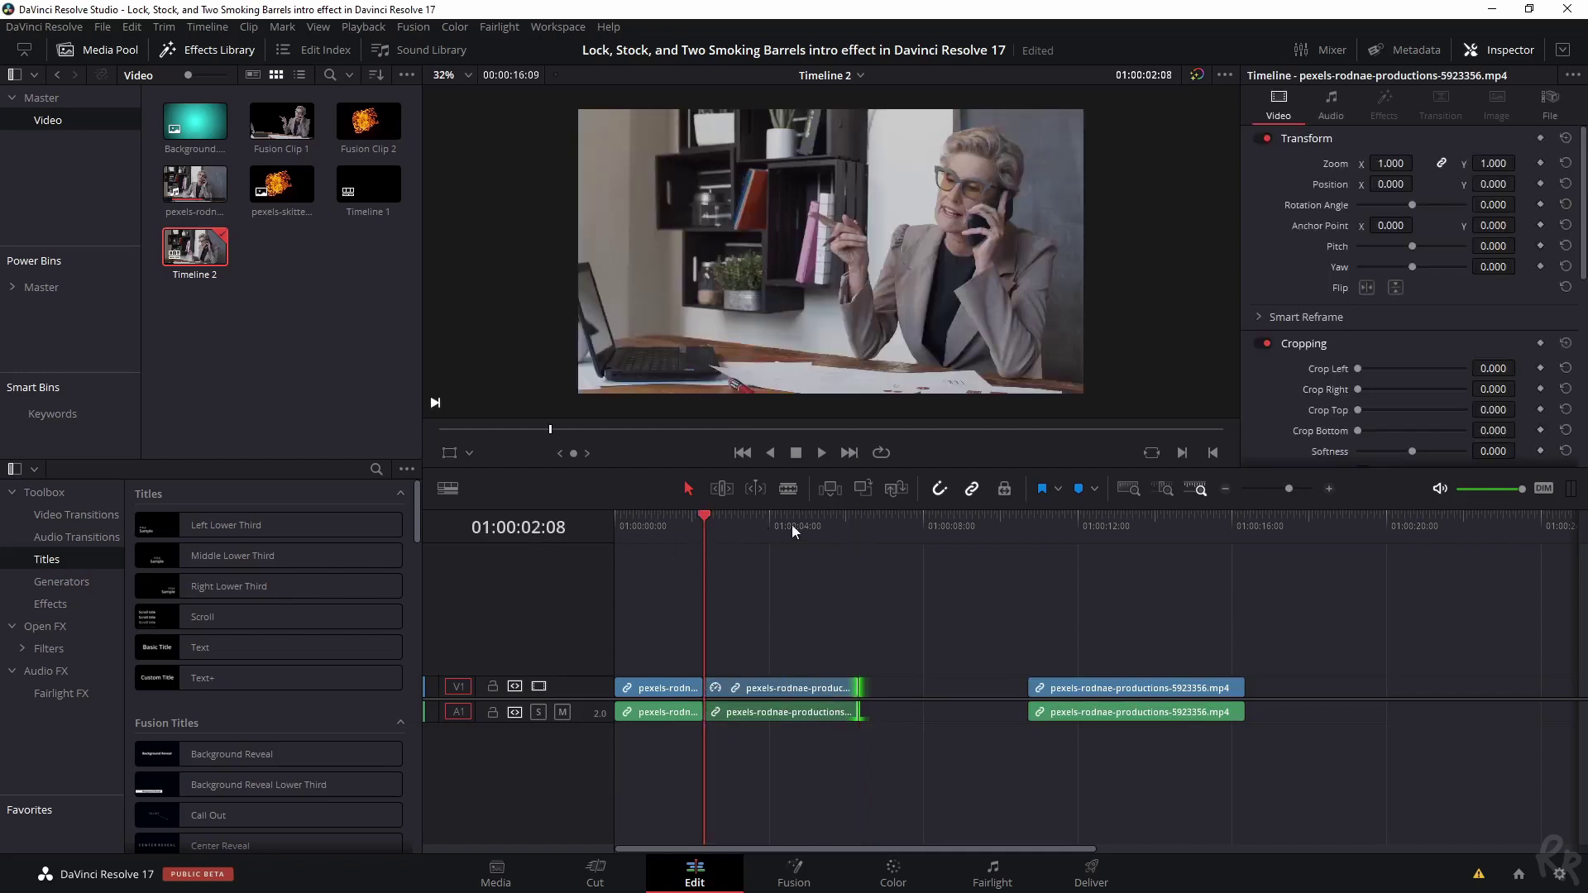
left_click(856, 519)
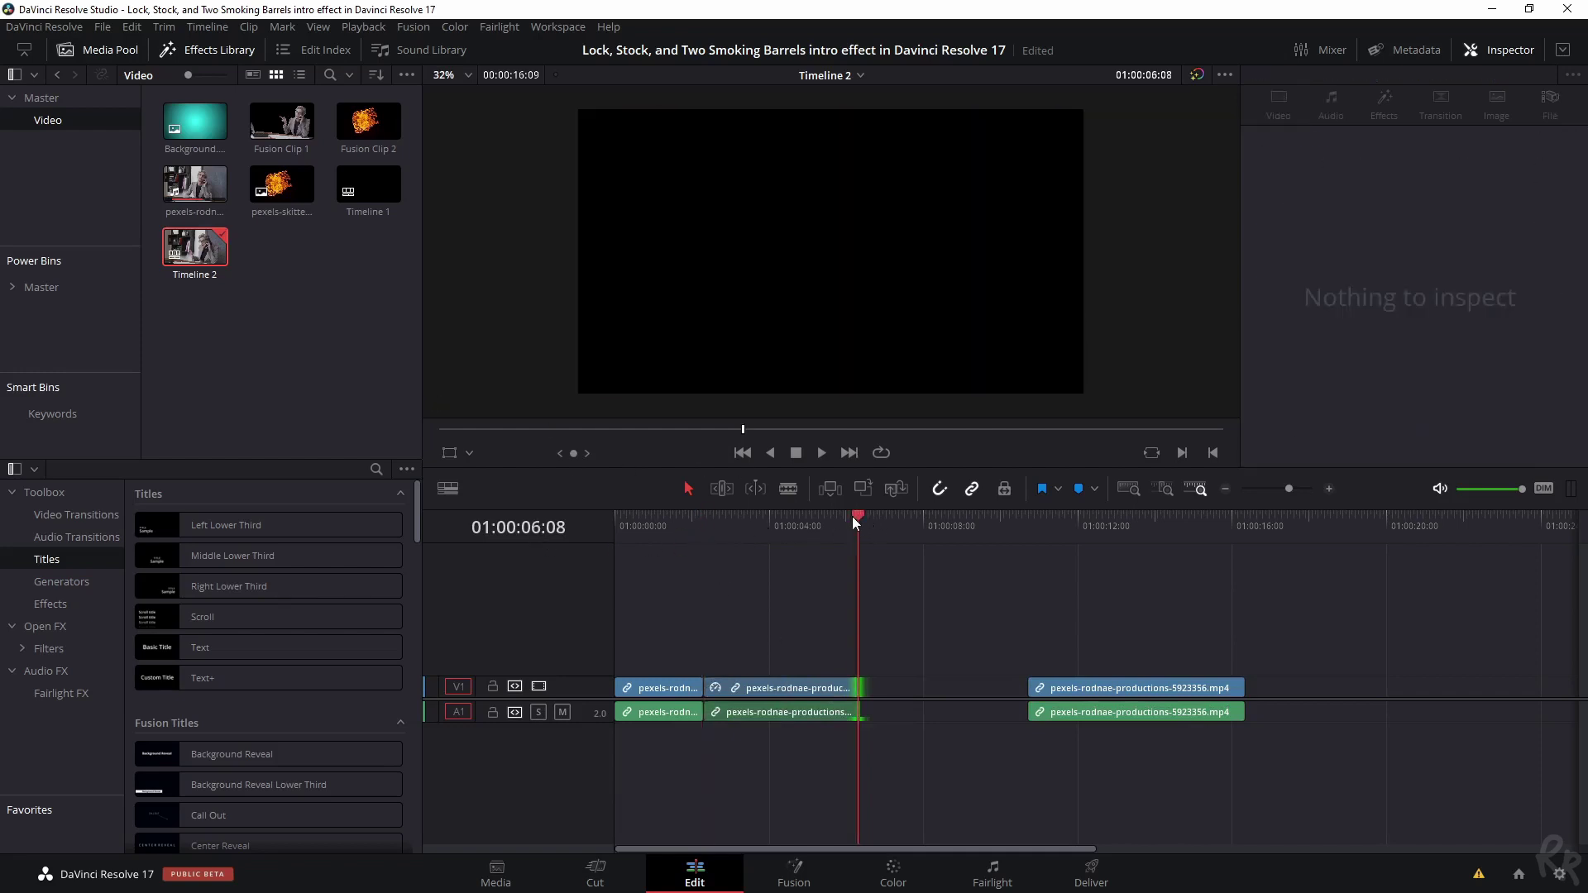
left_click(910, 685)
key("Delete")
- Play the timeline from 01:00:01:11 through the freeze frame into the remaining footage to check the pause
left_click(671, 522)
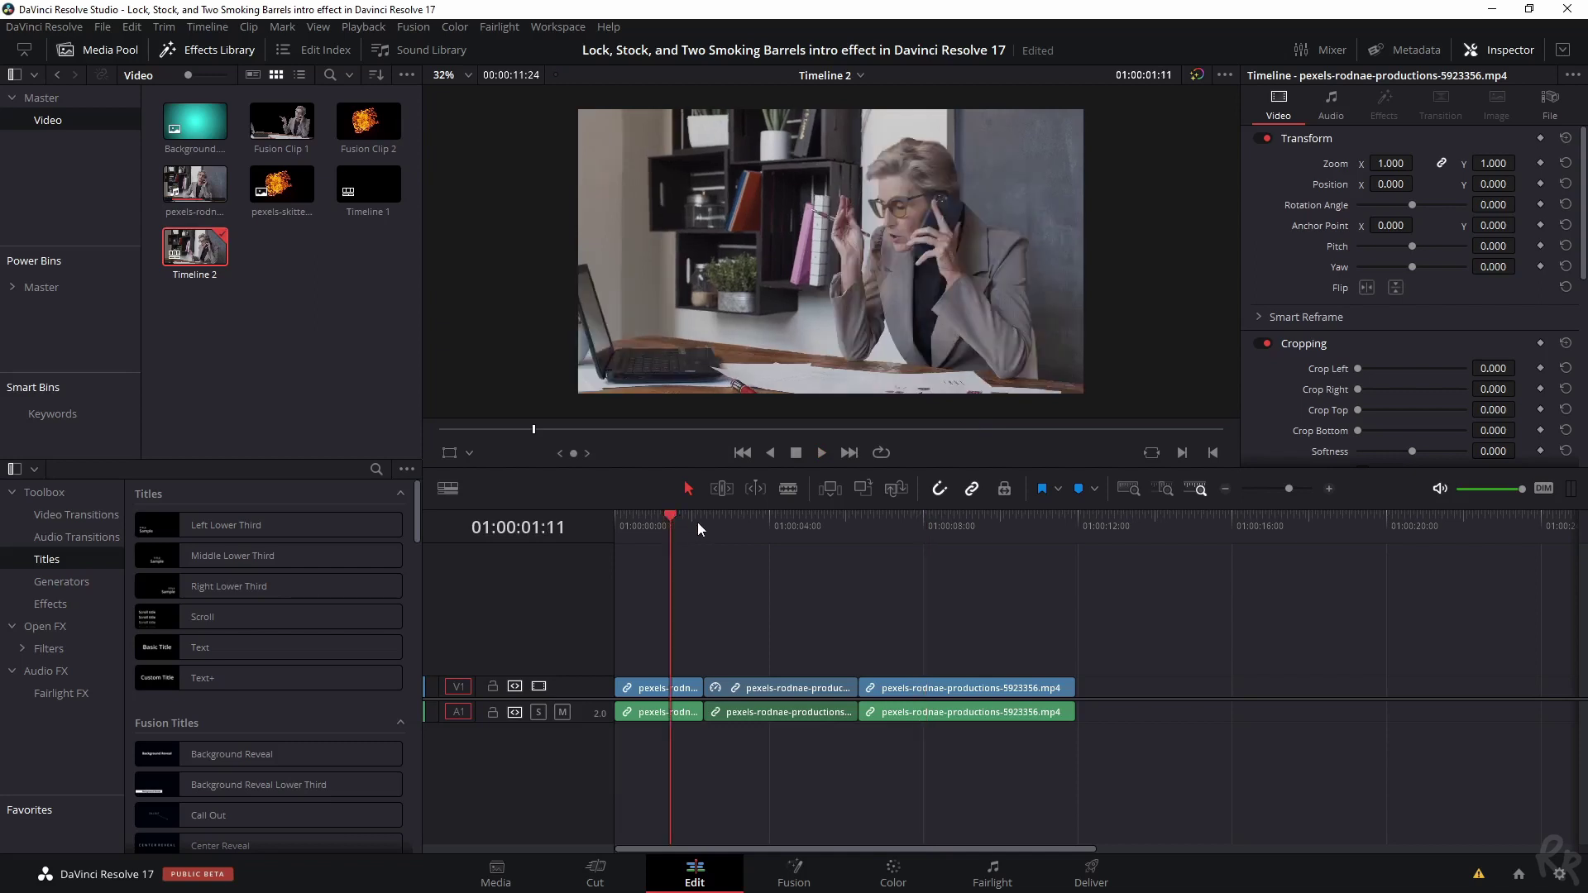
key("space")
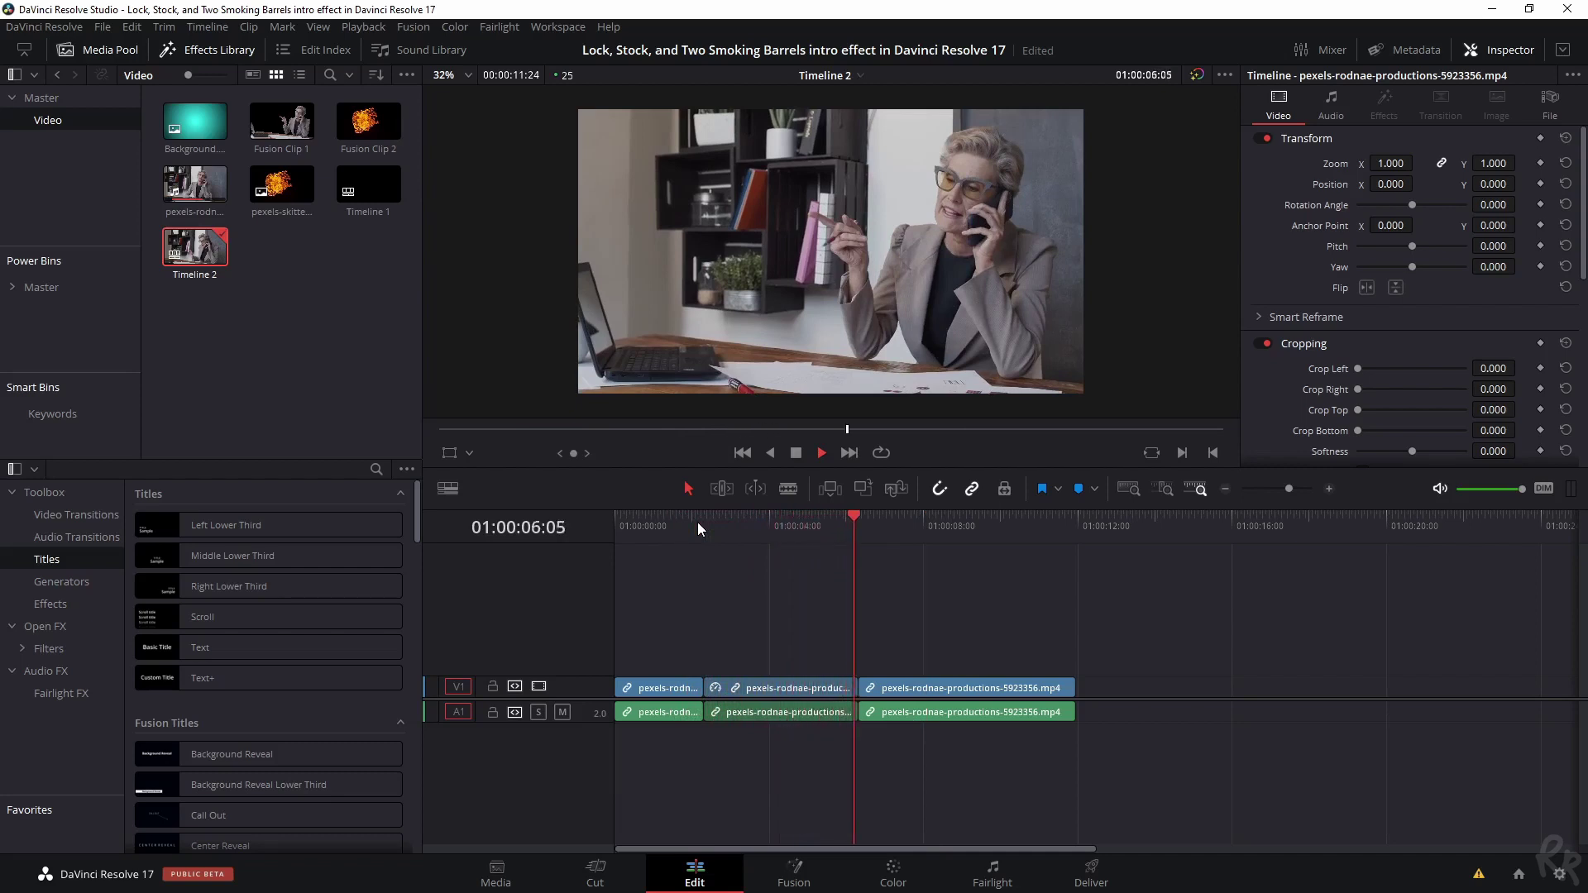
key("space")
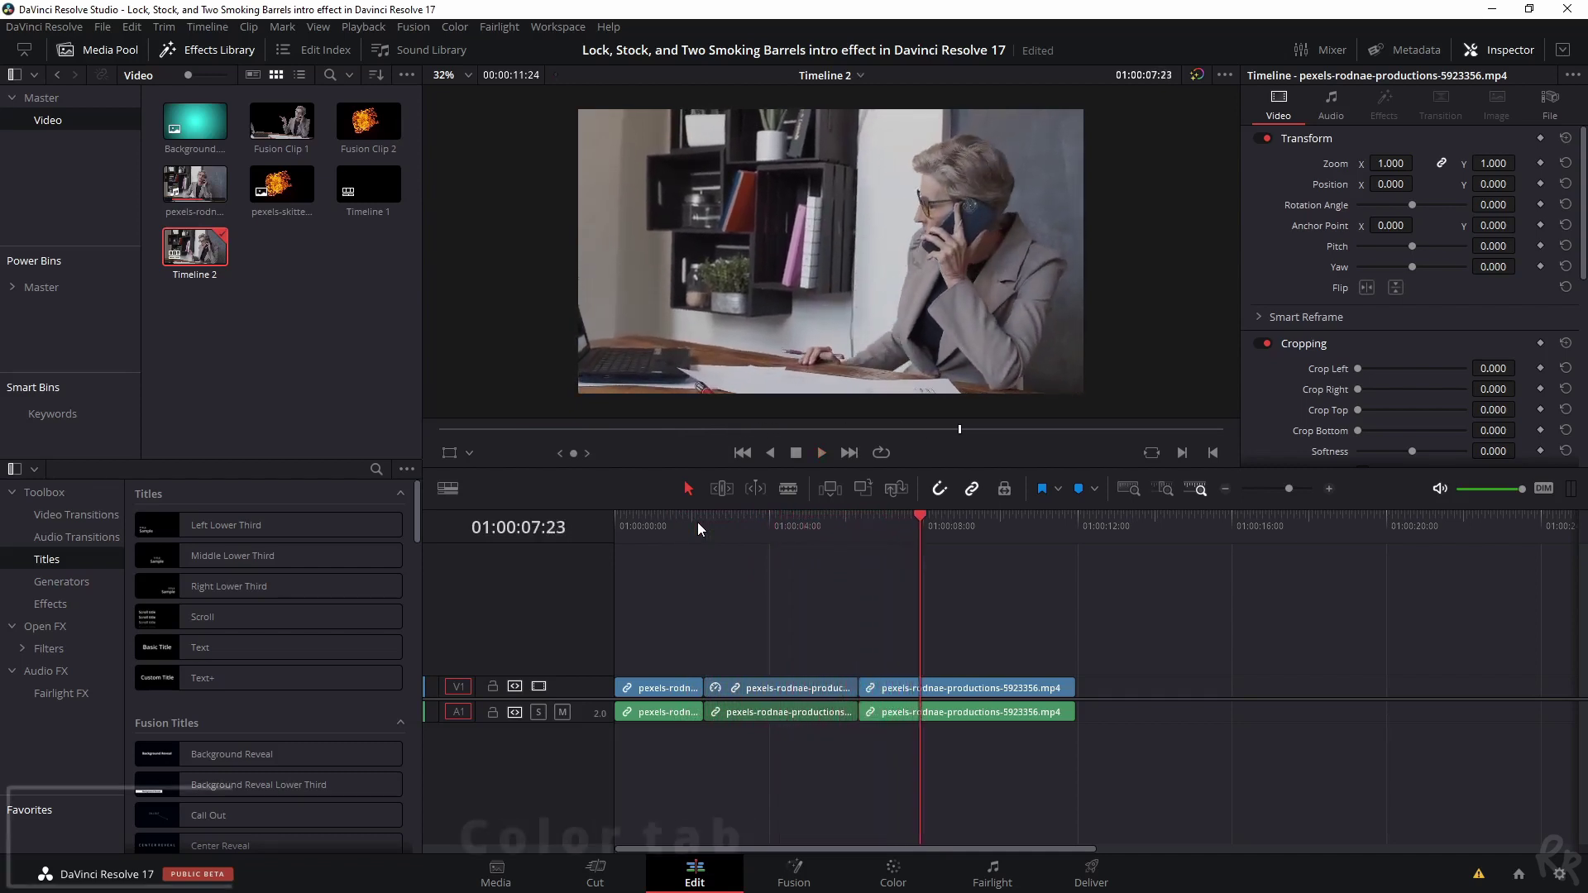
- Duplicate the freeze frame clip onto V2 directly above the original and open the copy at 01:00:02:23 on the Color page
left_click(759, 692)
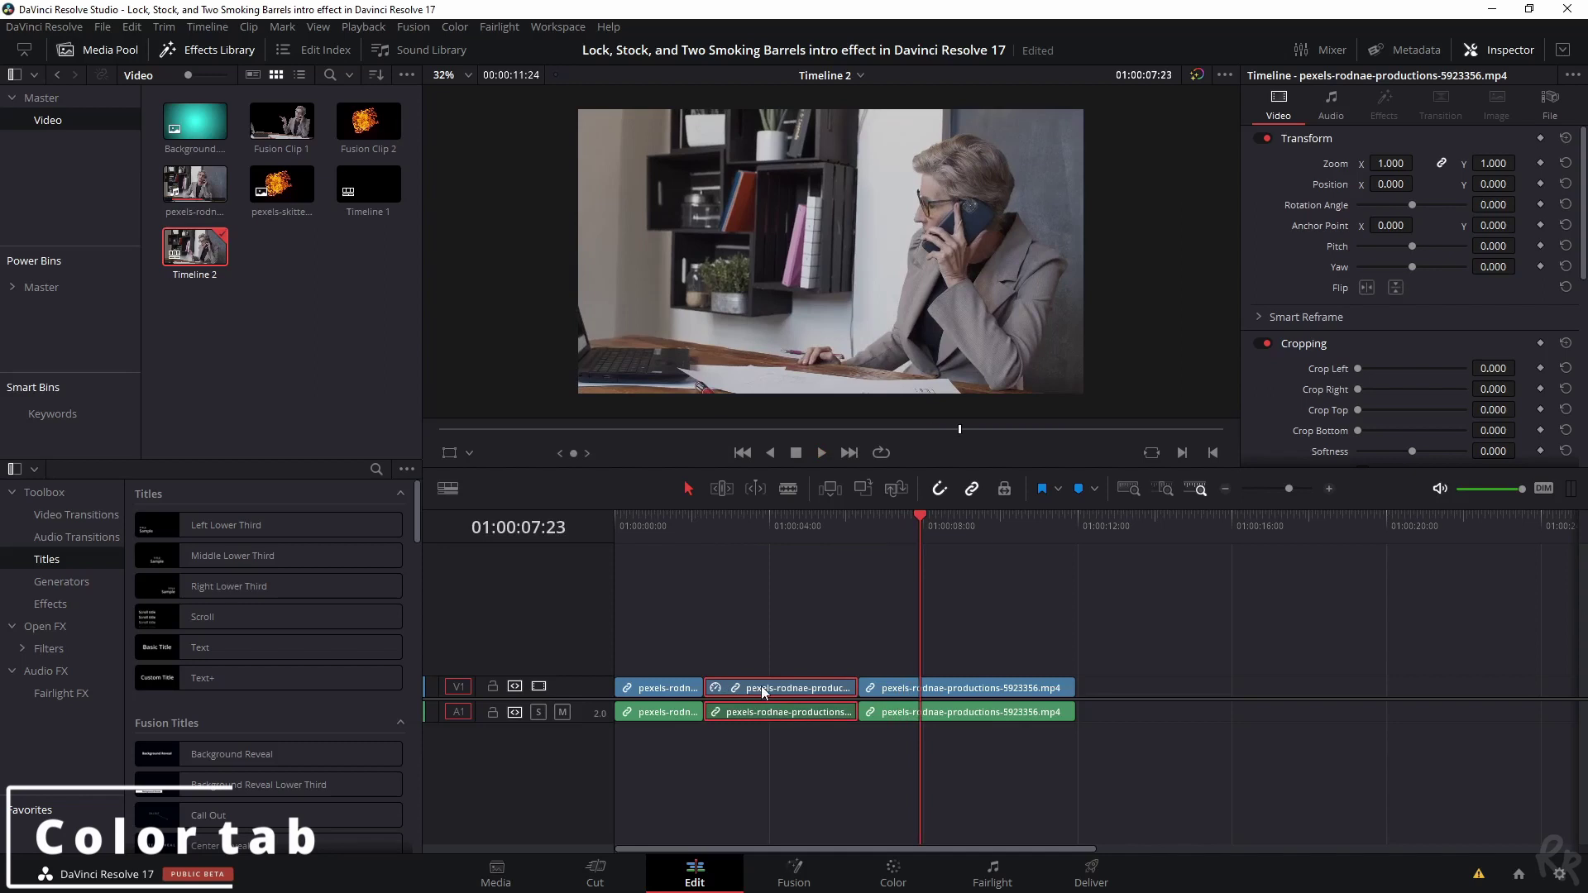
left_click_drag(762, 693, 767, 664)
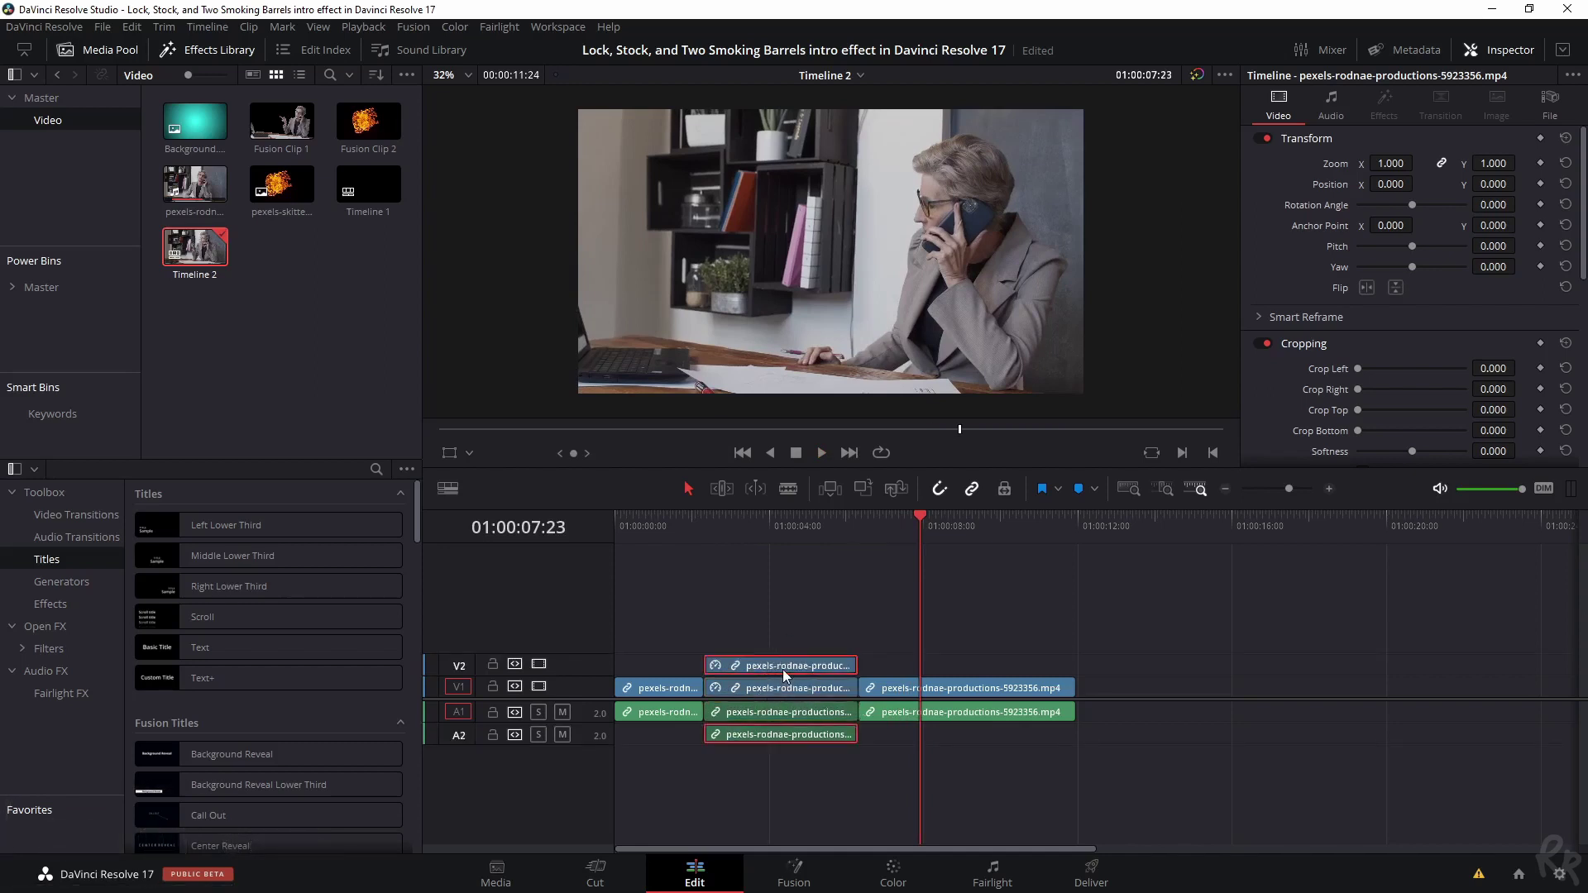
left_click(728, 526)
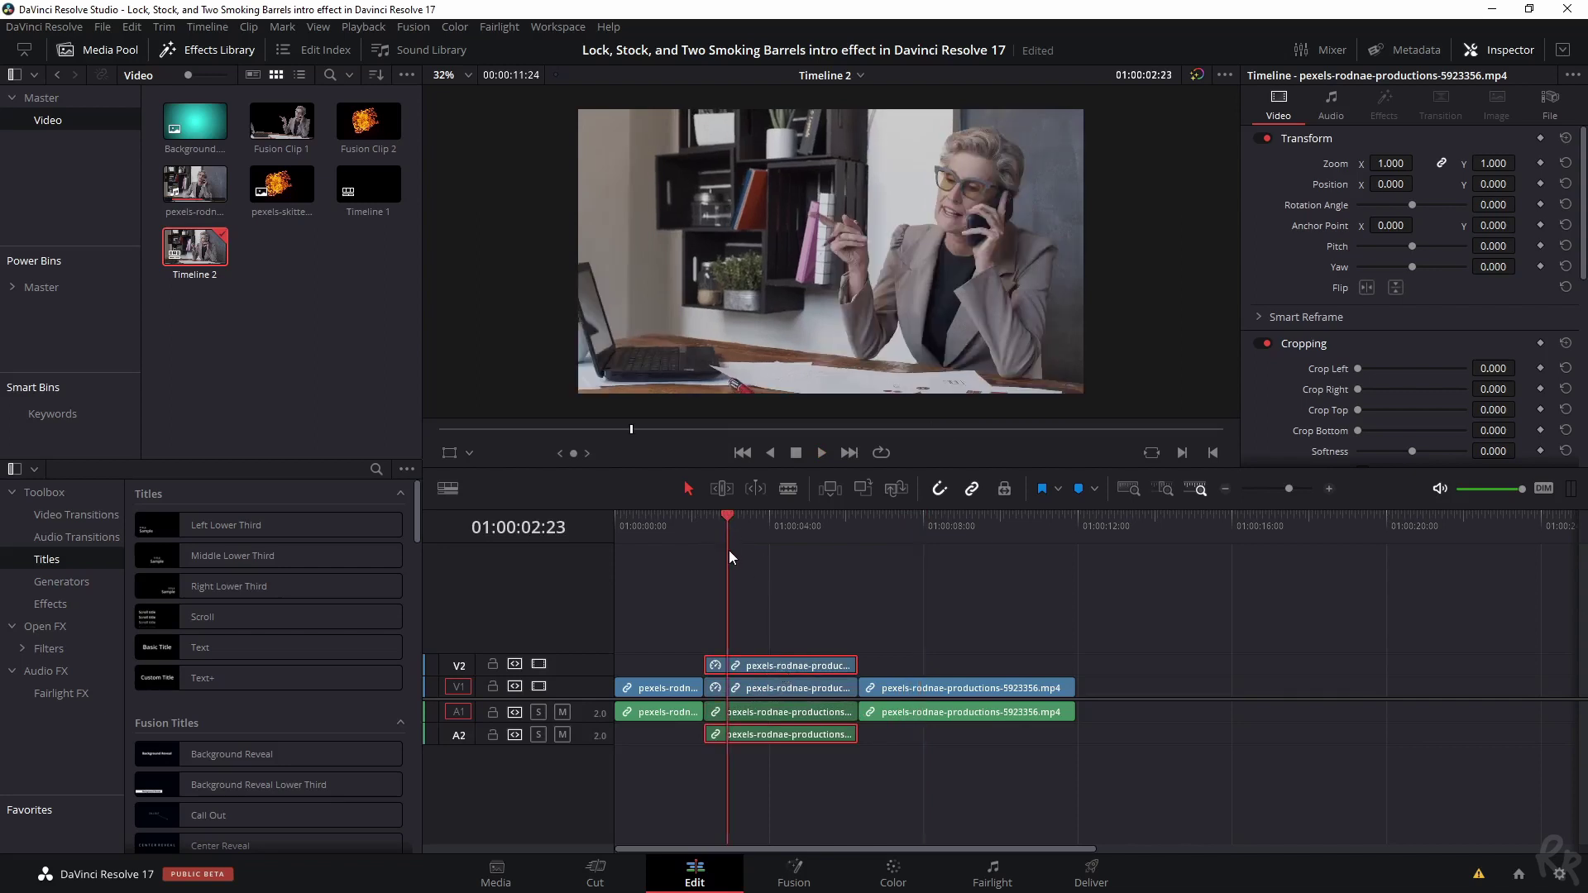
left_click(895, 877)
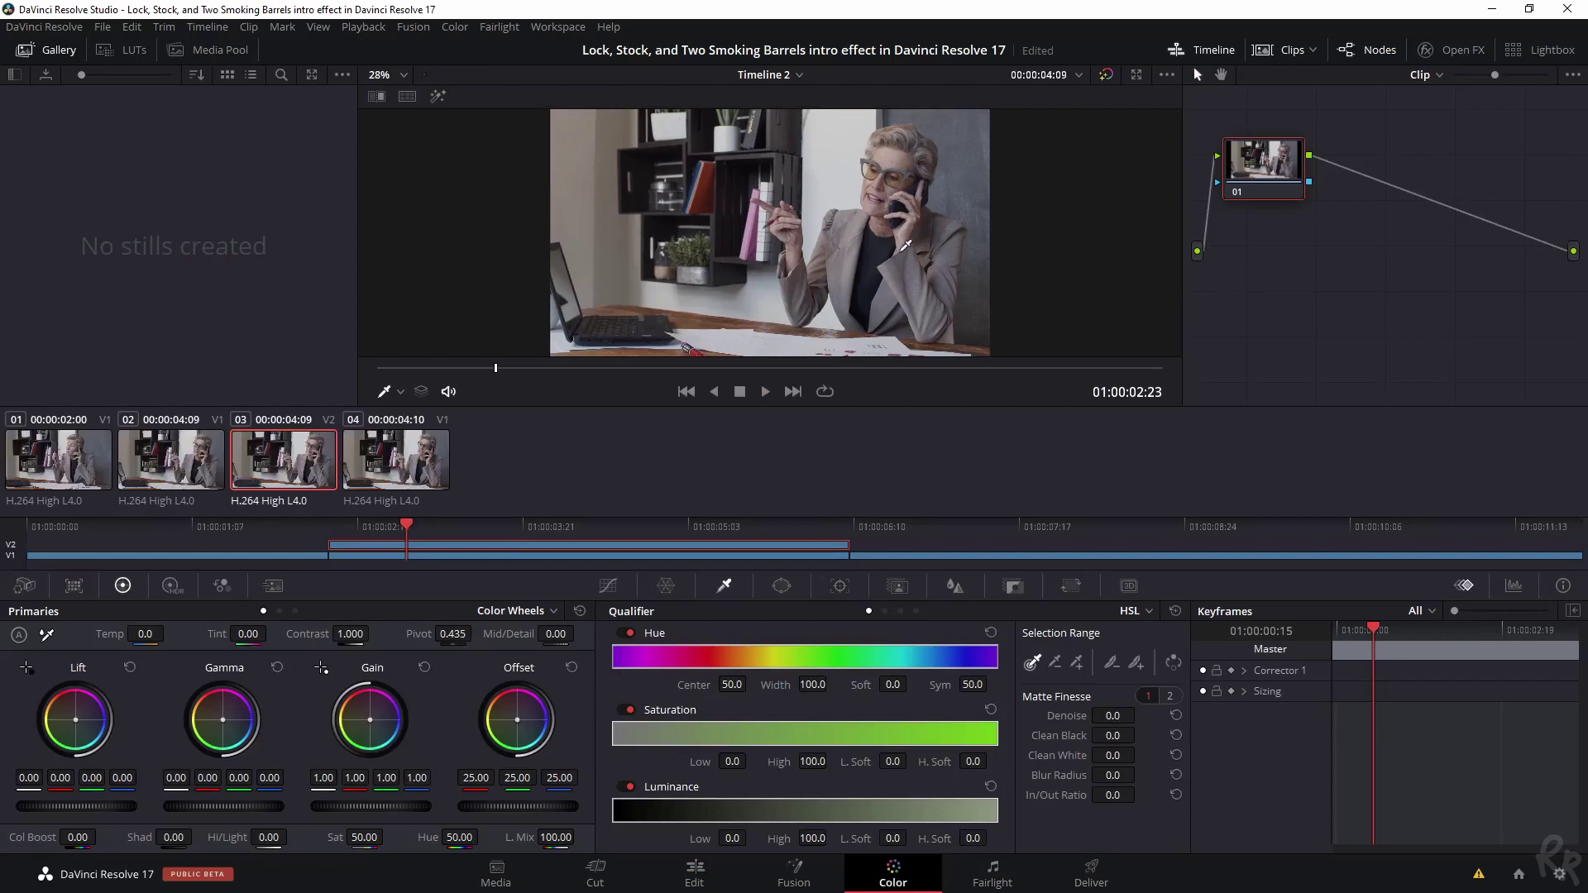
- Draw a closed custom curve window on node 01 around the woman, the desk and the laptop, extending past the frame edges
left_click(1282, 50)
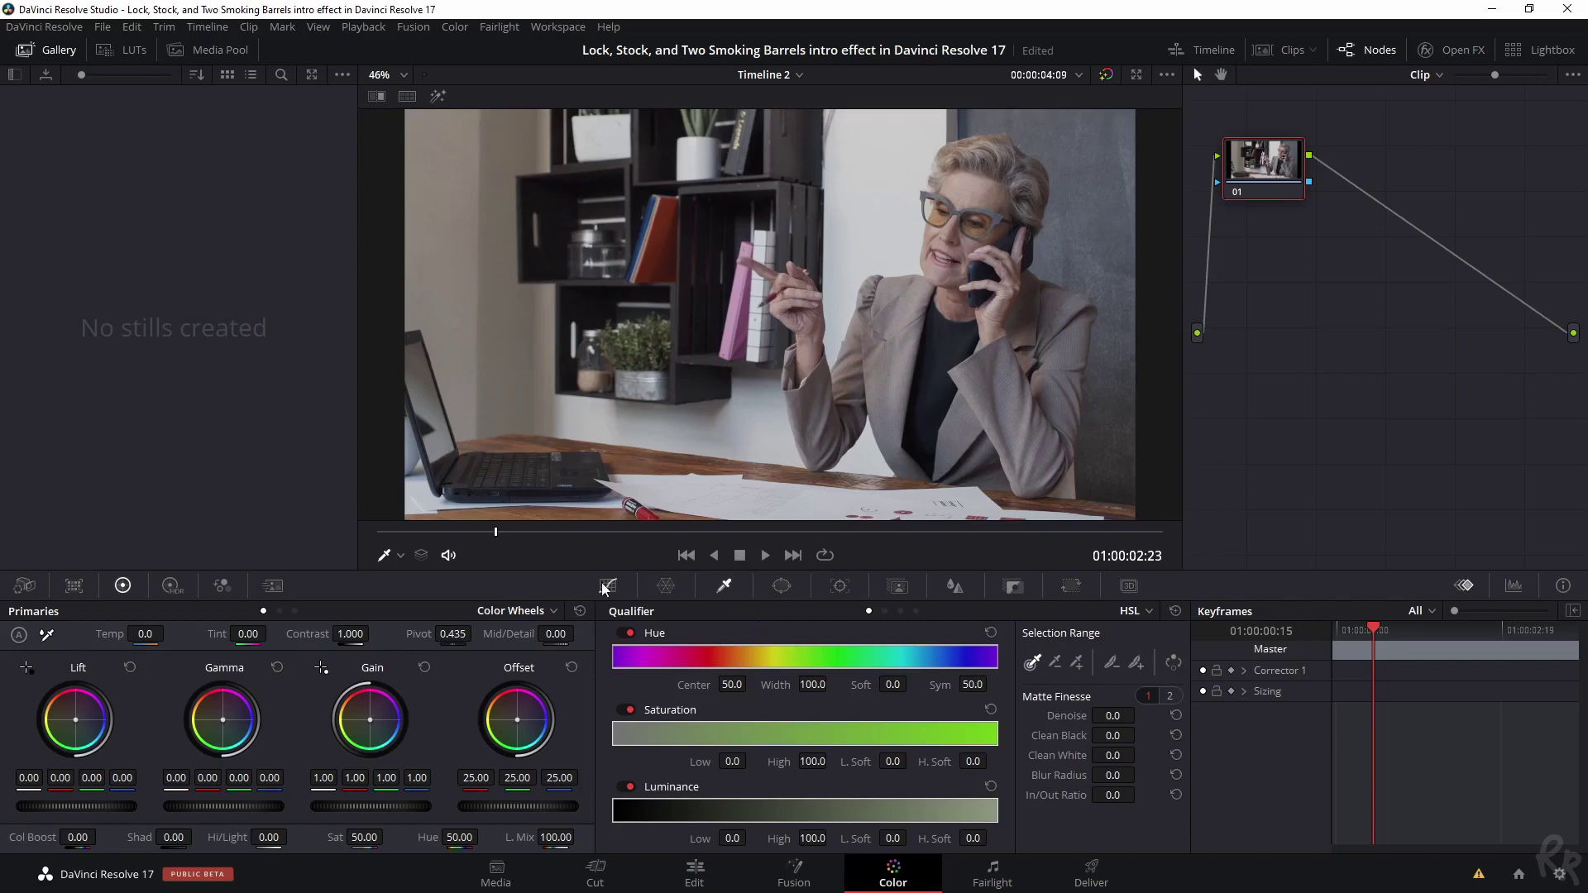
left_click(791, 588)
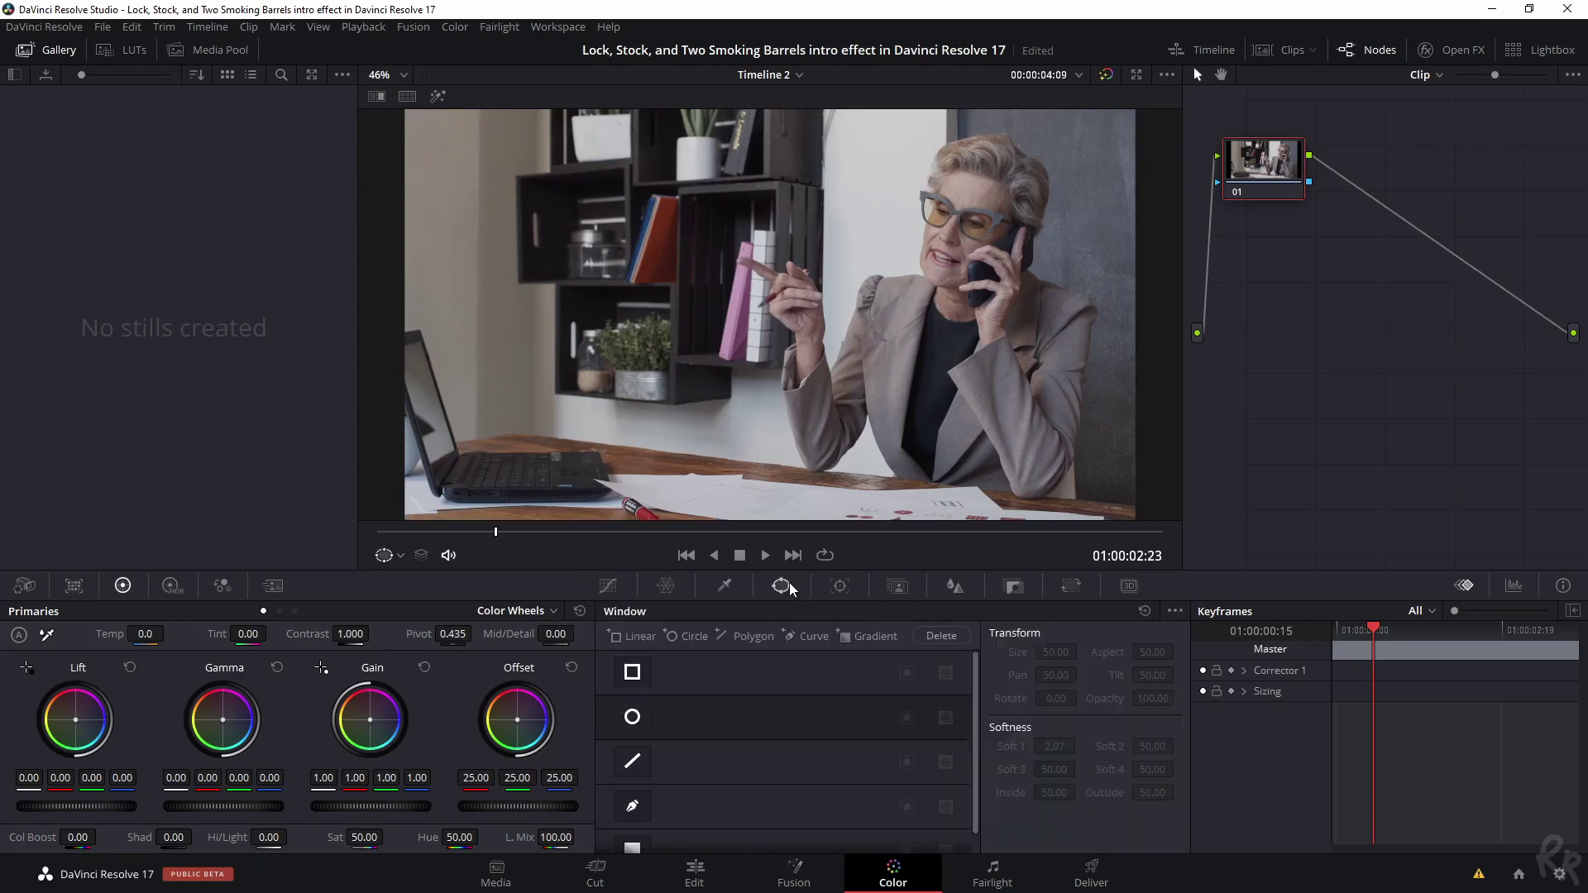
left_click(634, 811)
scroll(1137, 499, "up", 3)
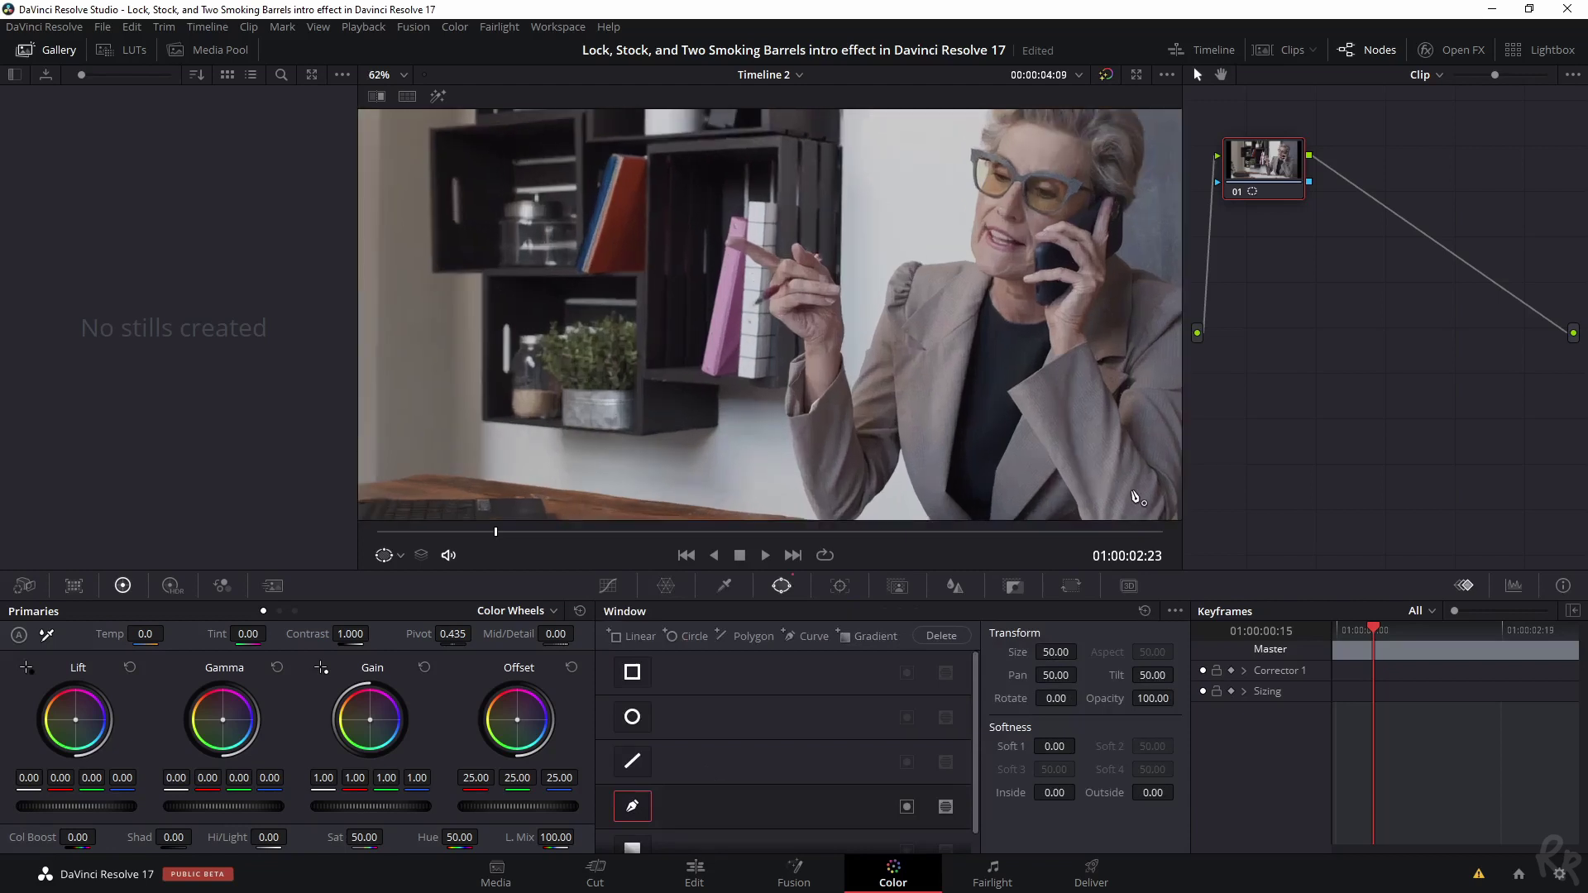
scroll(1138, 498, "up", 2)
left_click(890, 355)
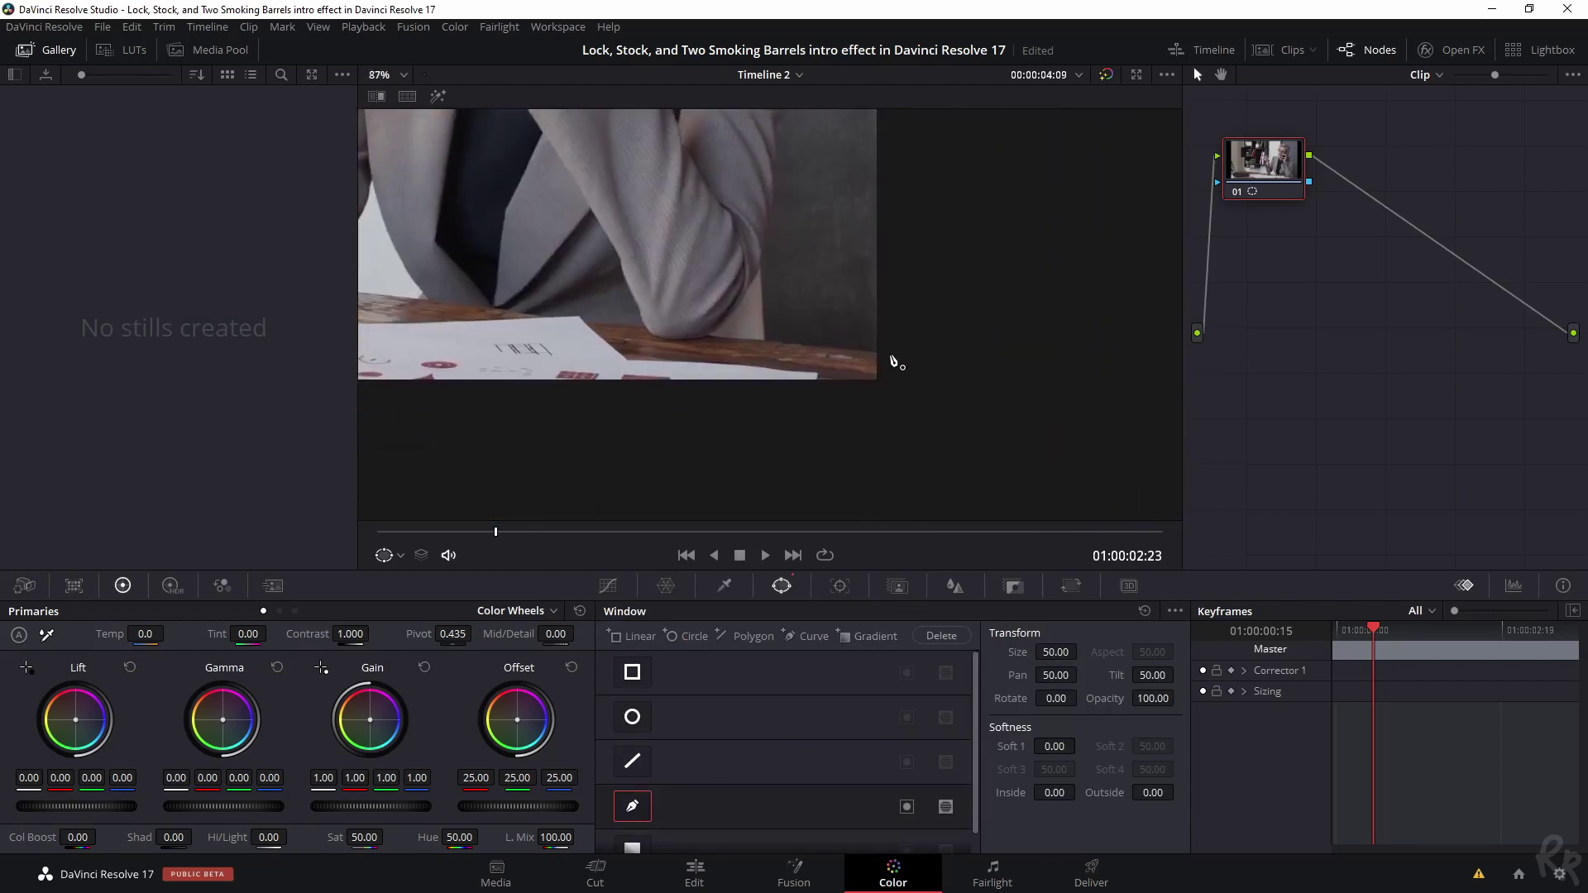
left_click(841, 349)
left_click(739, 337)
left_click_drag(709, 336, 747, 312)
scroll(747, 313, "down", 5)
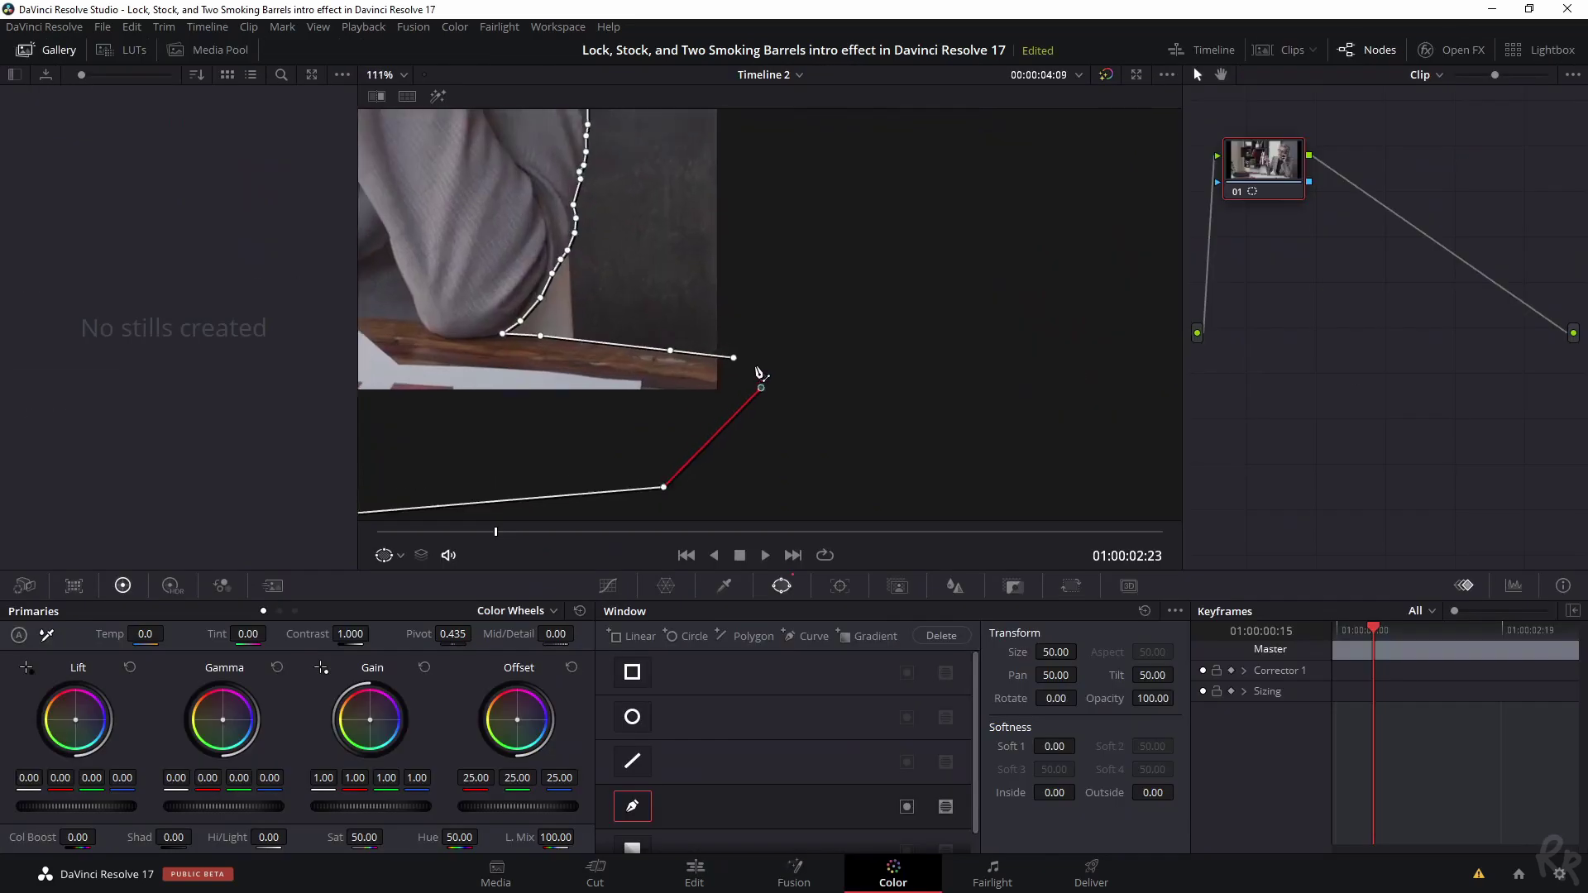
left_click_drag(787, 384, 699, 399)
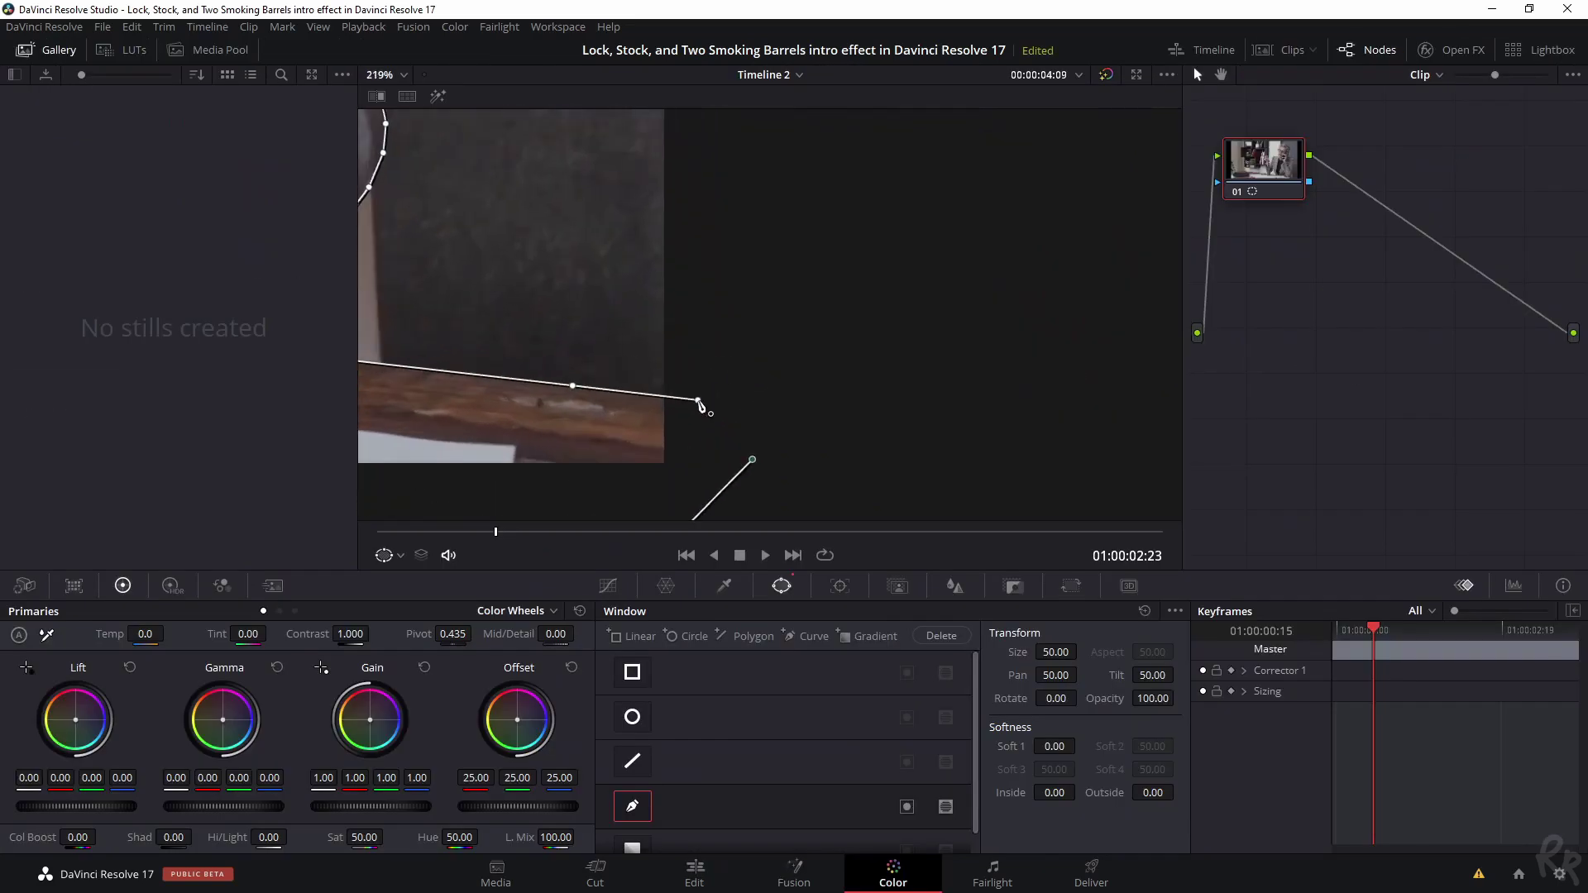
left_click(699, 400)
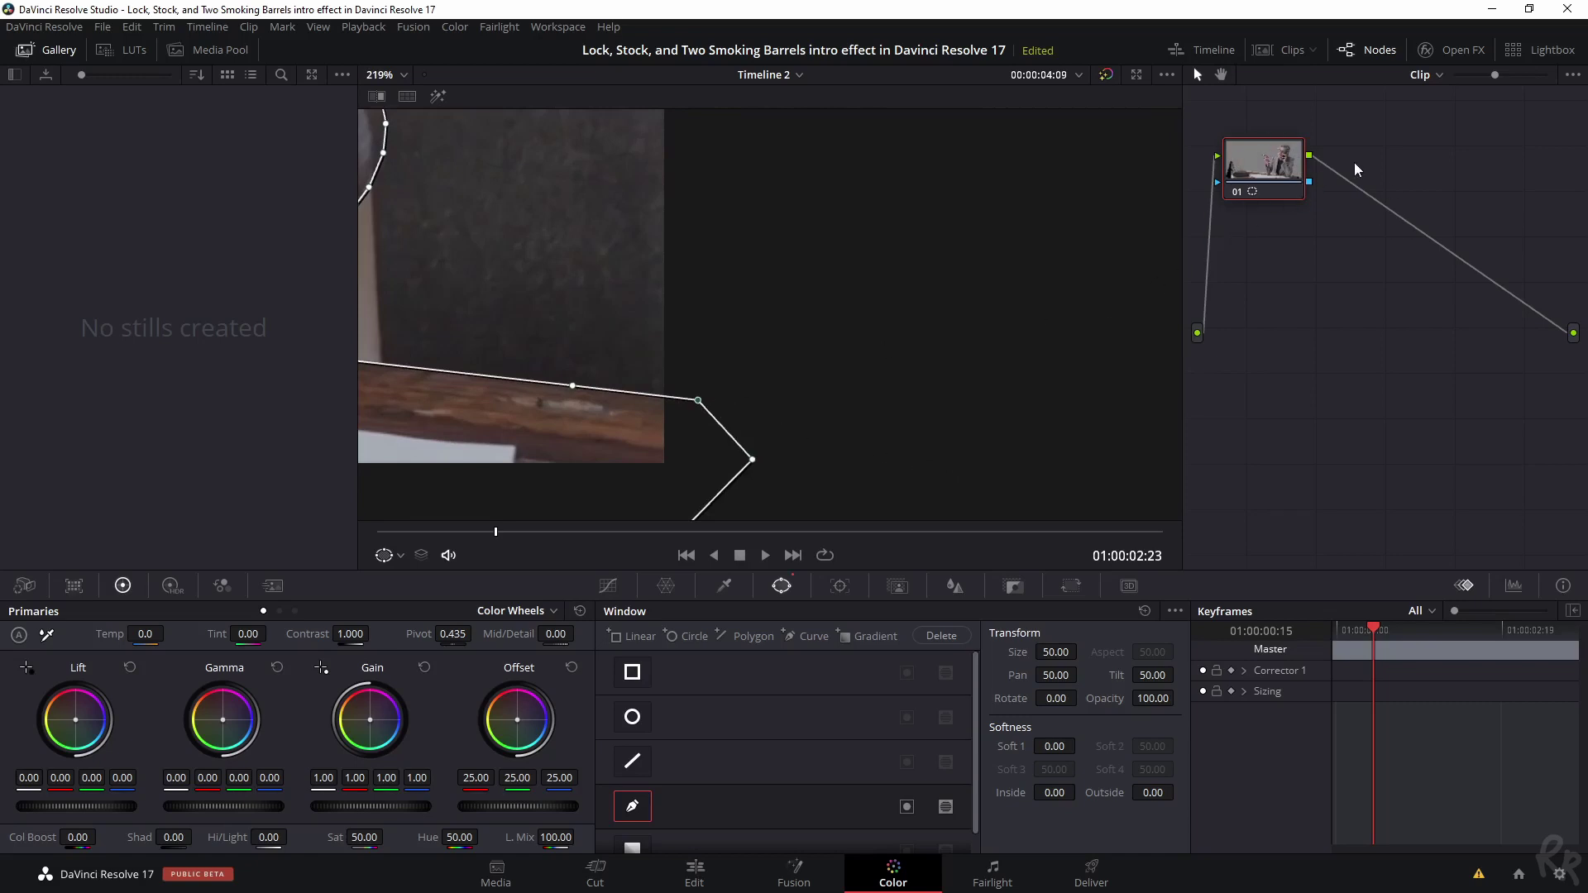
- Add an alpha output to the node graph and connect node 01's alpha output to it
right_click(1365, 326)
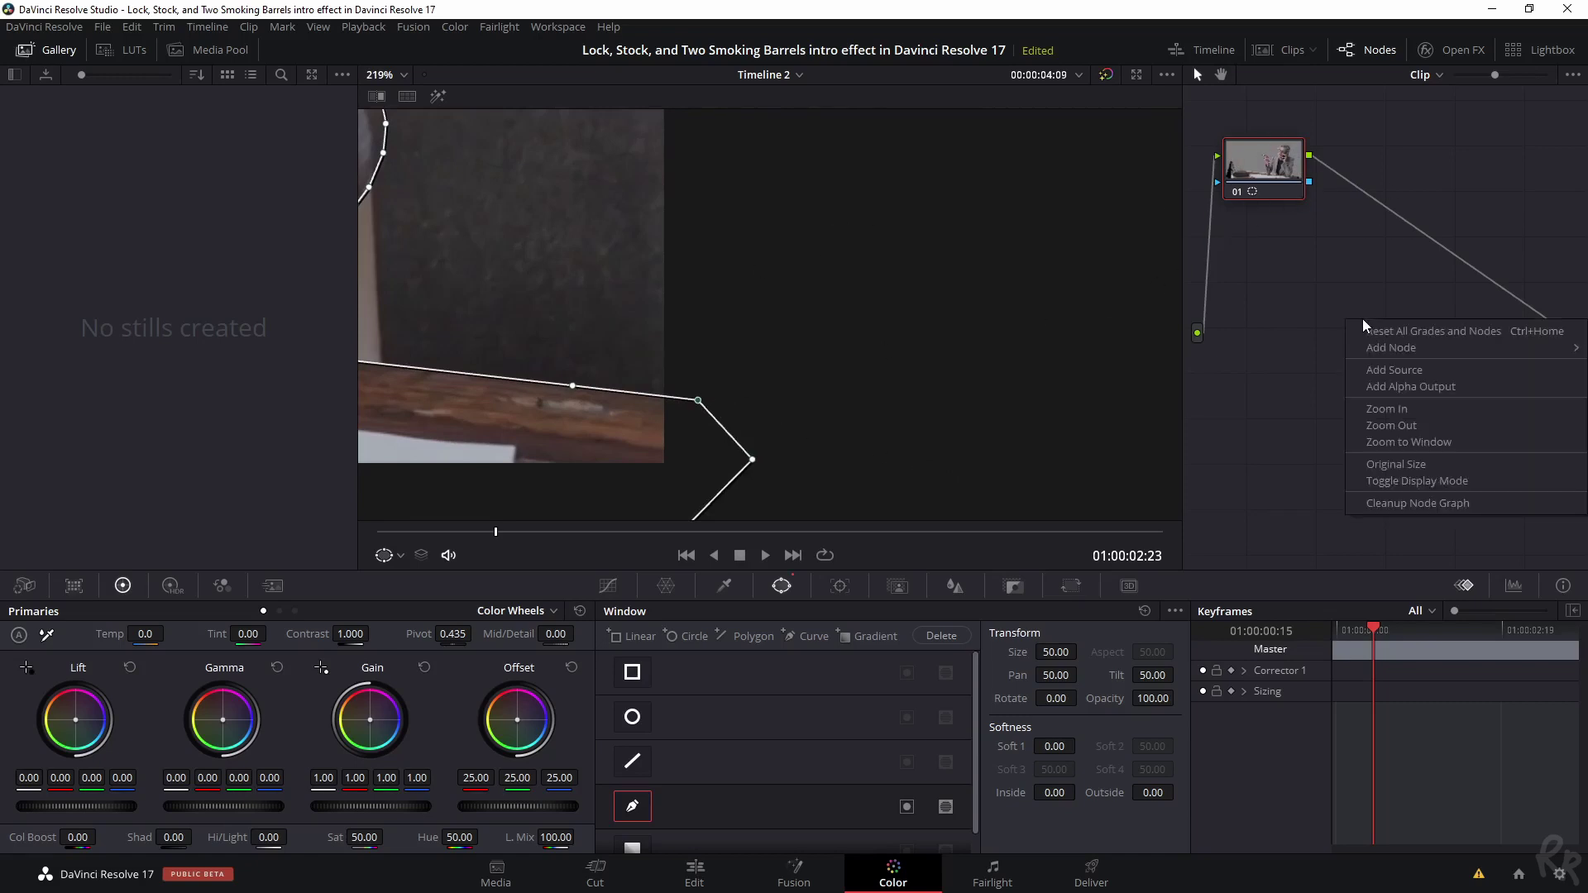
left_click(1409, 387)
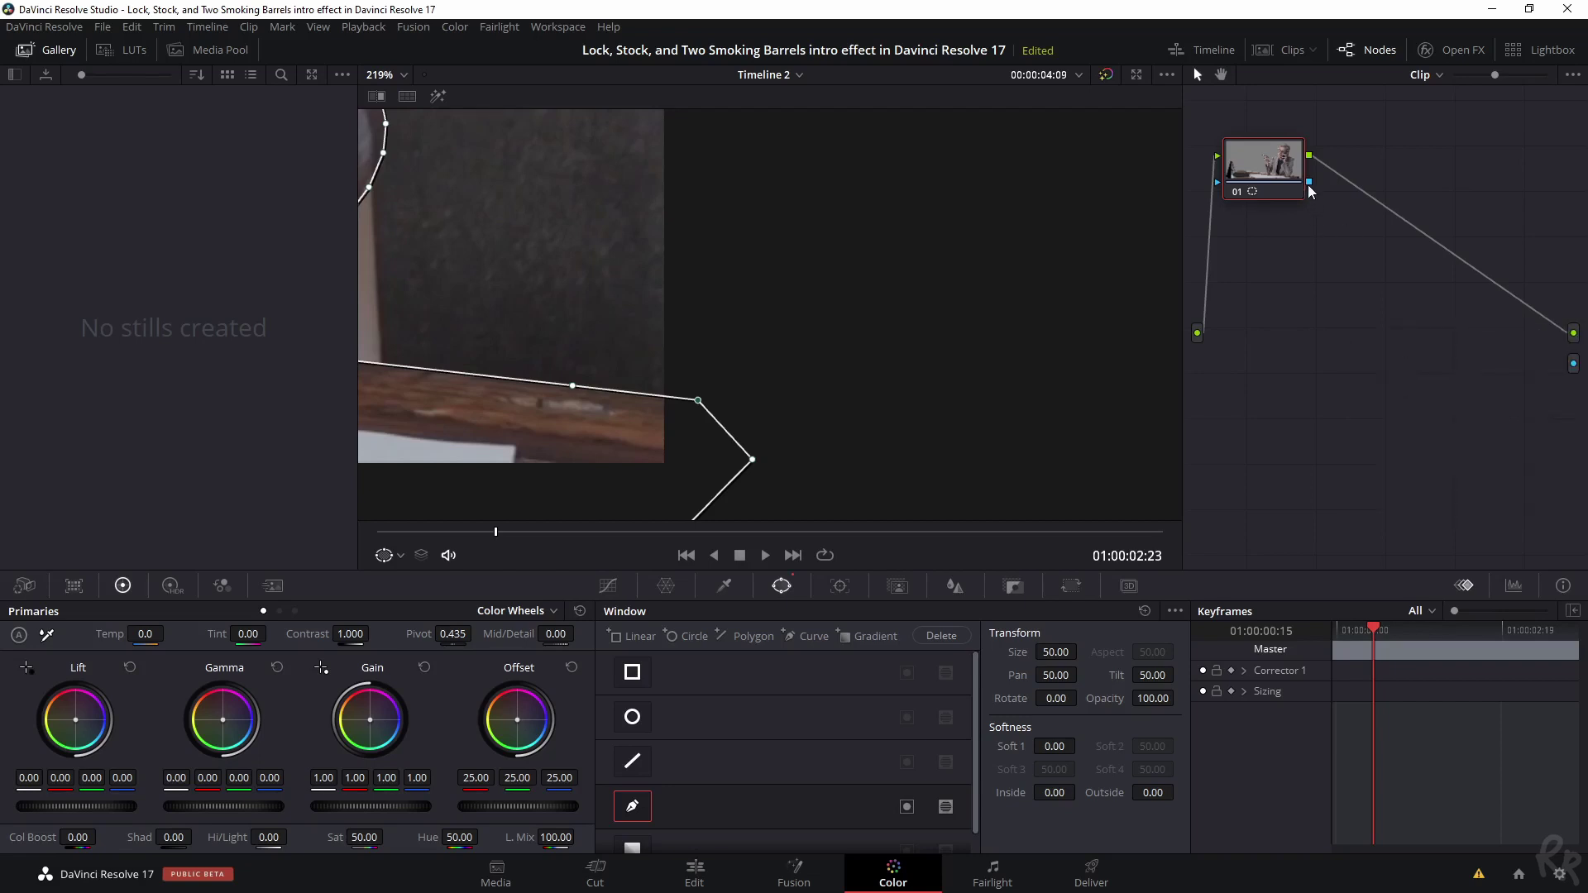
left_click_drag(1309, 182, 1574, 364)
key("shift+z")
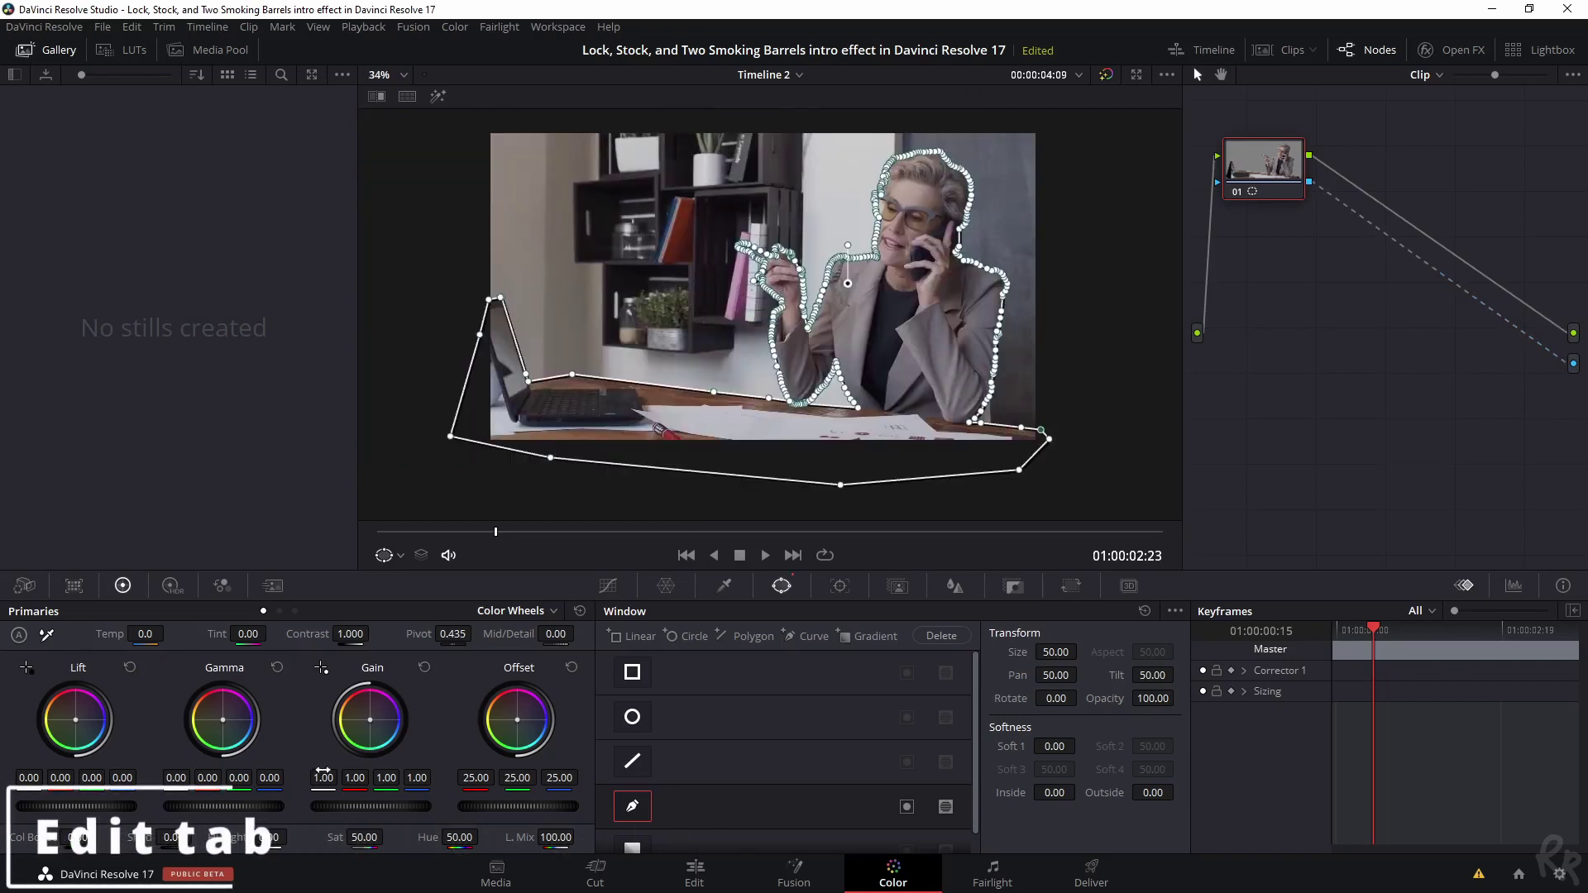
- Return to the Edit page and turn video track V1 off and on at 01:00:03:19 to check the cutout on V2
left_click(691, 873)
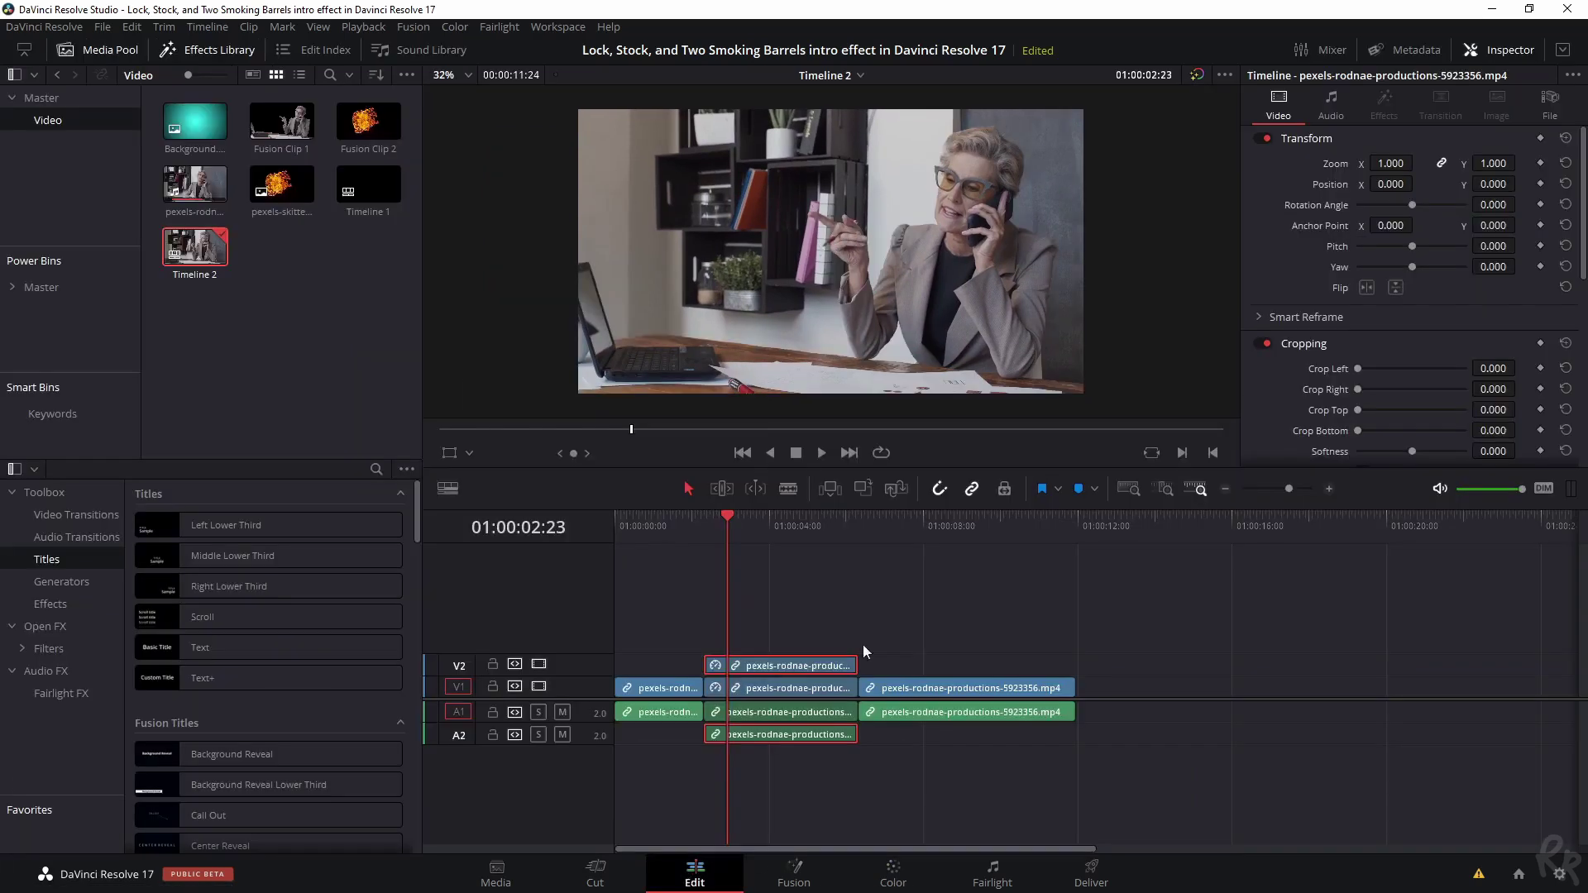
key("space")
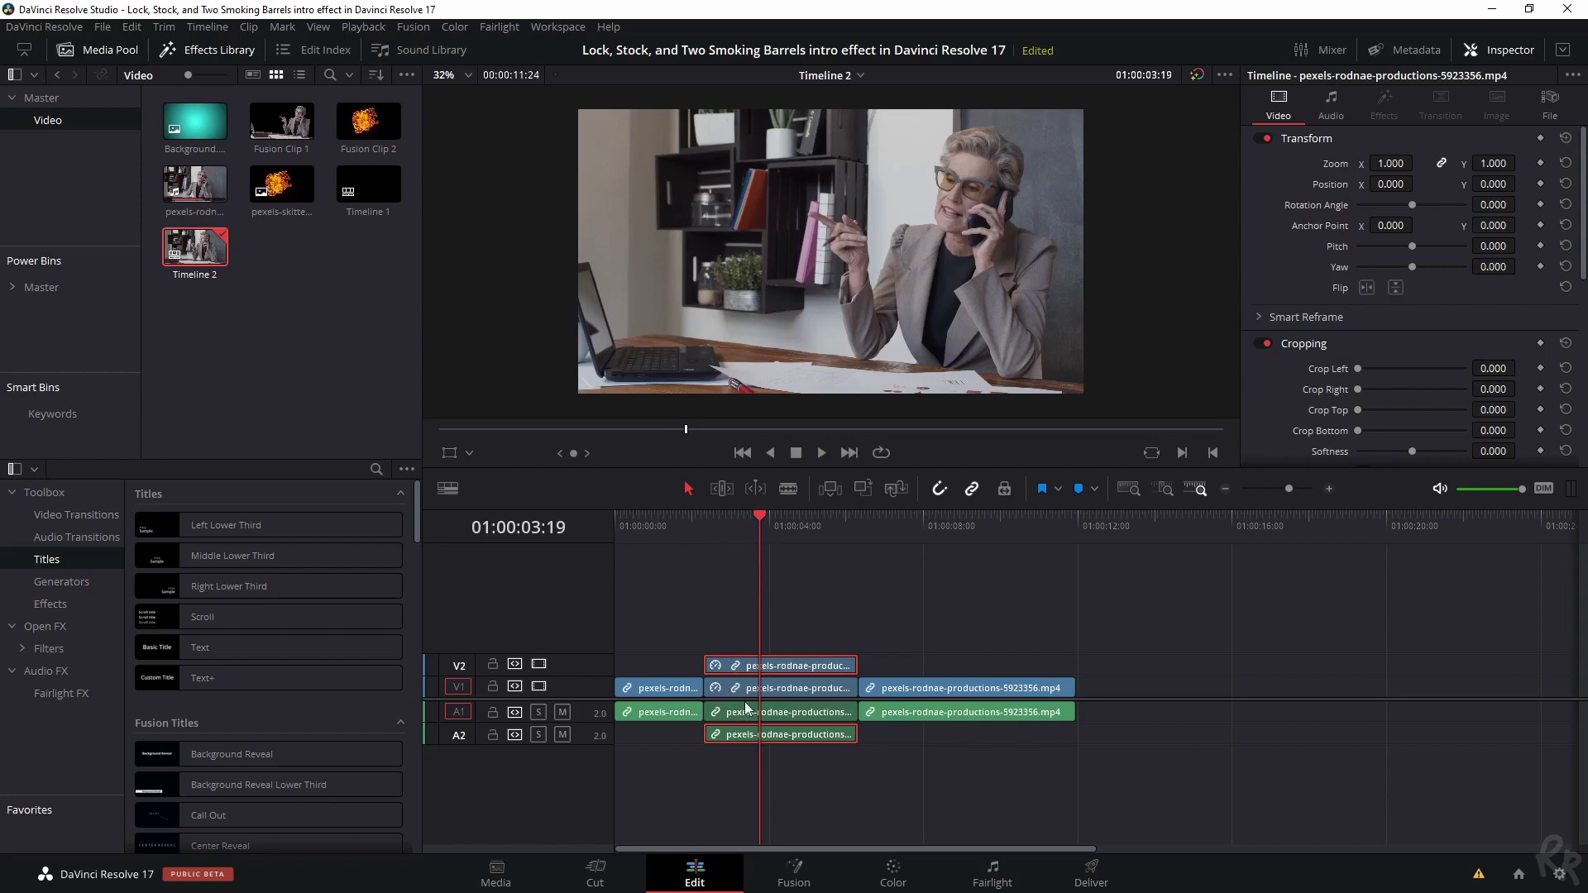
left_click(539, 687)
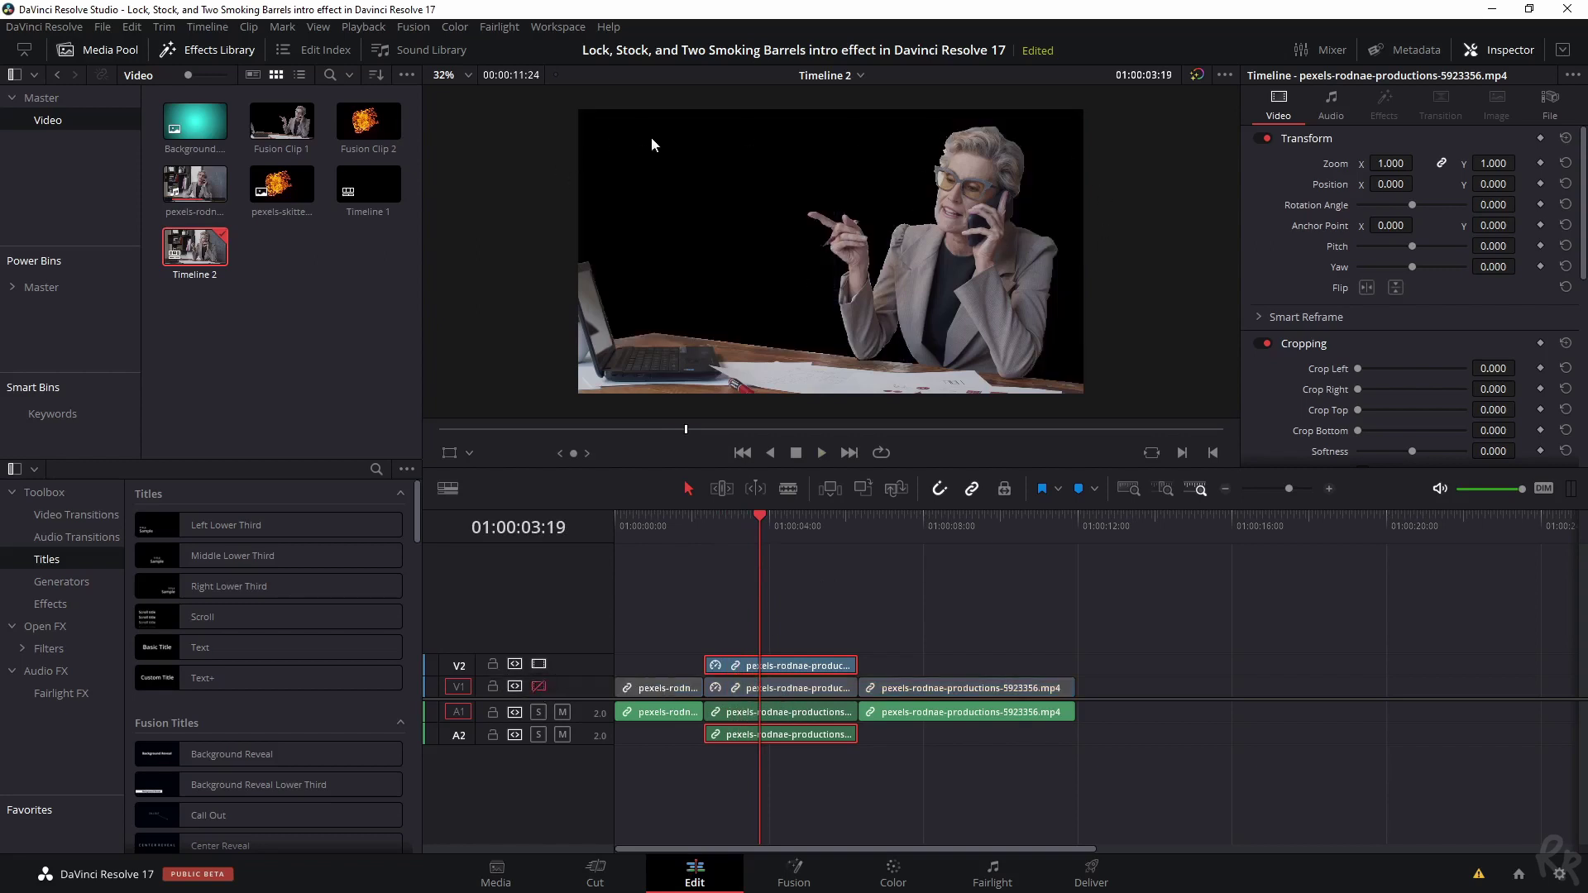
left_click(538, 686)
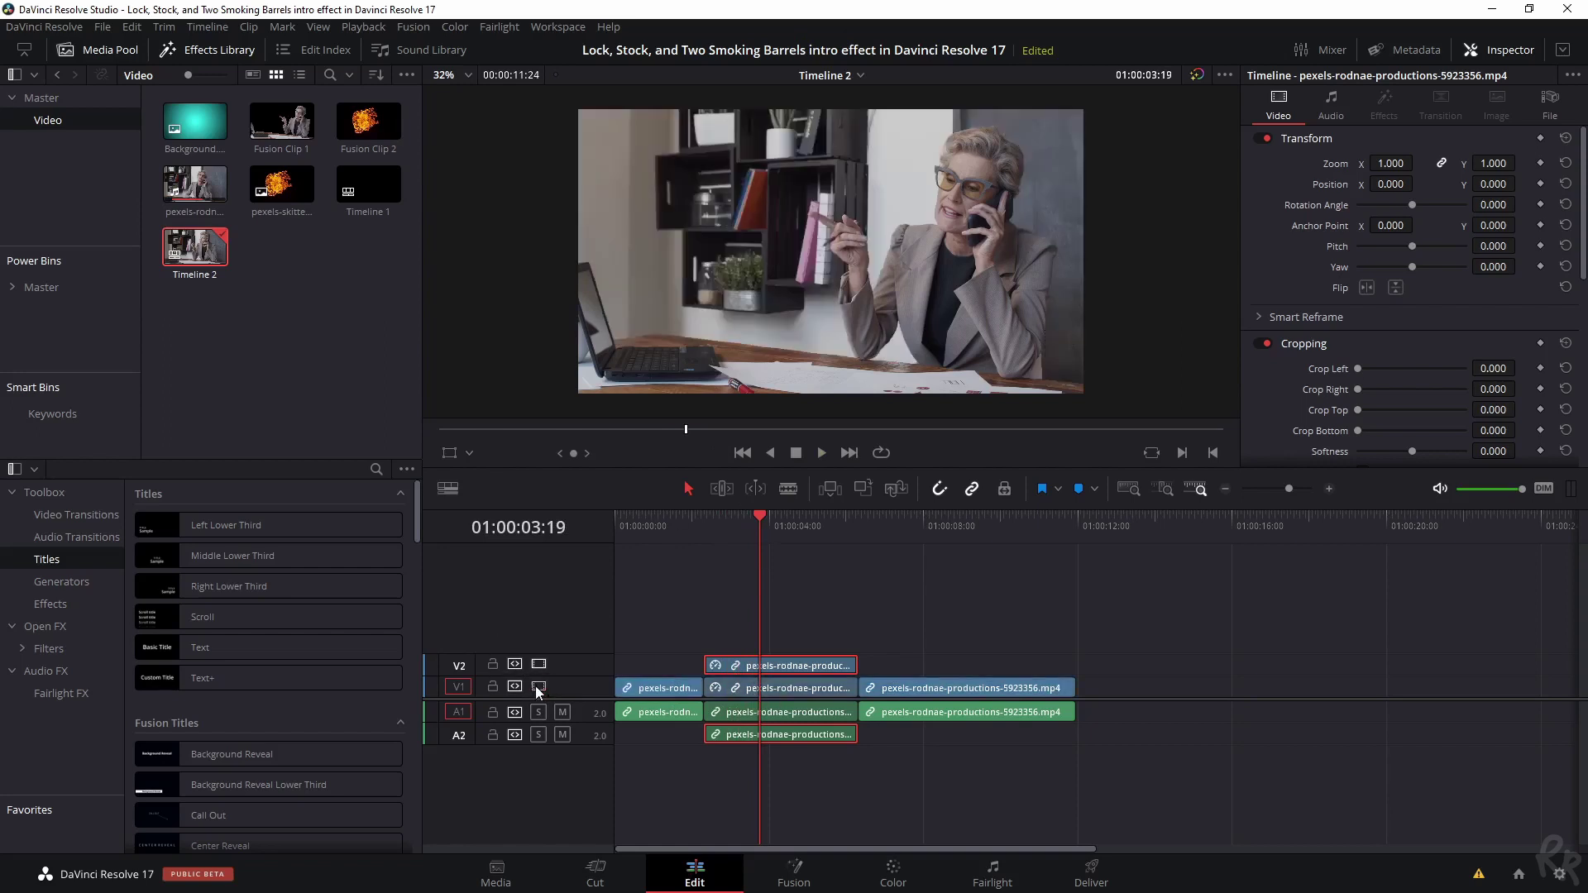
- Convert the cutout clip on V2 into a Fusion clip and open it on the Fusion page, lining up MediaIn1 with MediaOut1
right_click(791, 663)
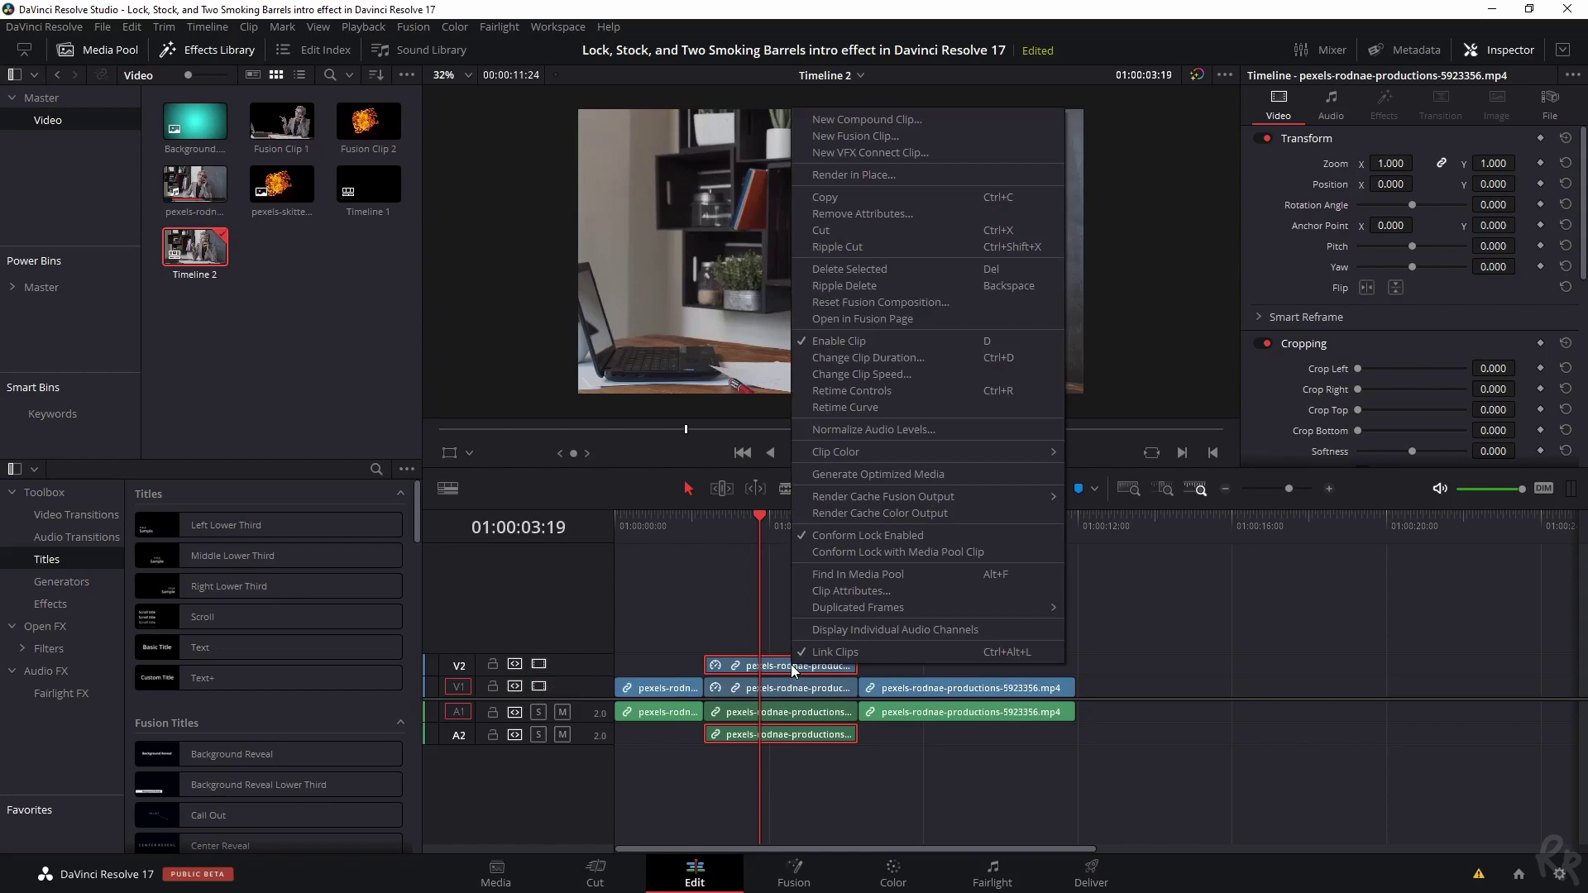
left_click(869, 137)
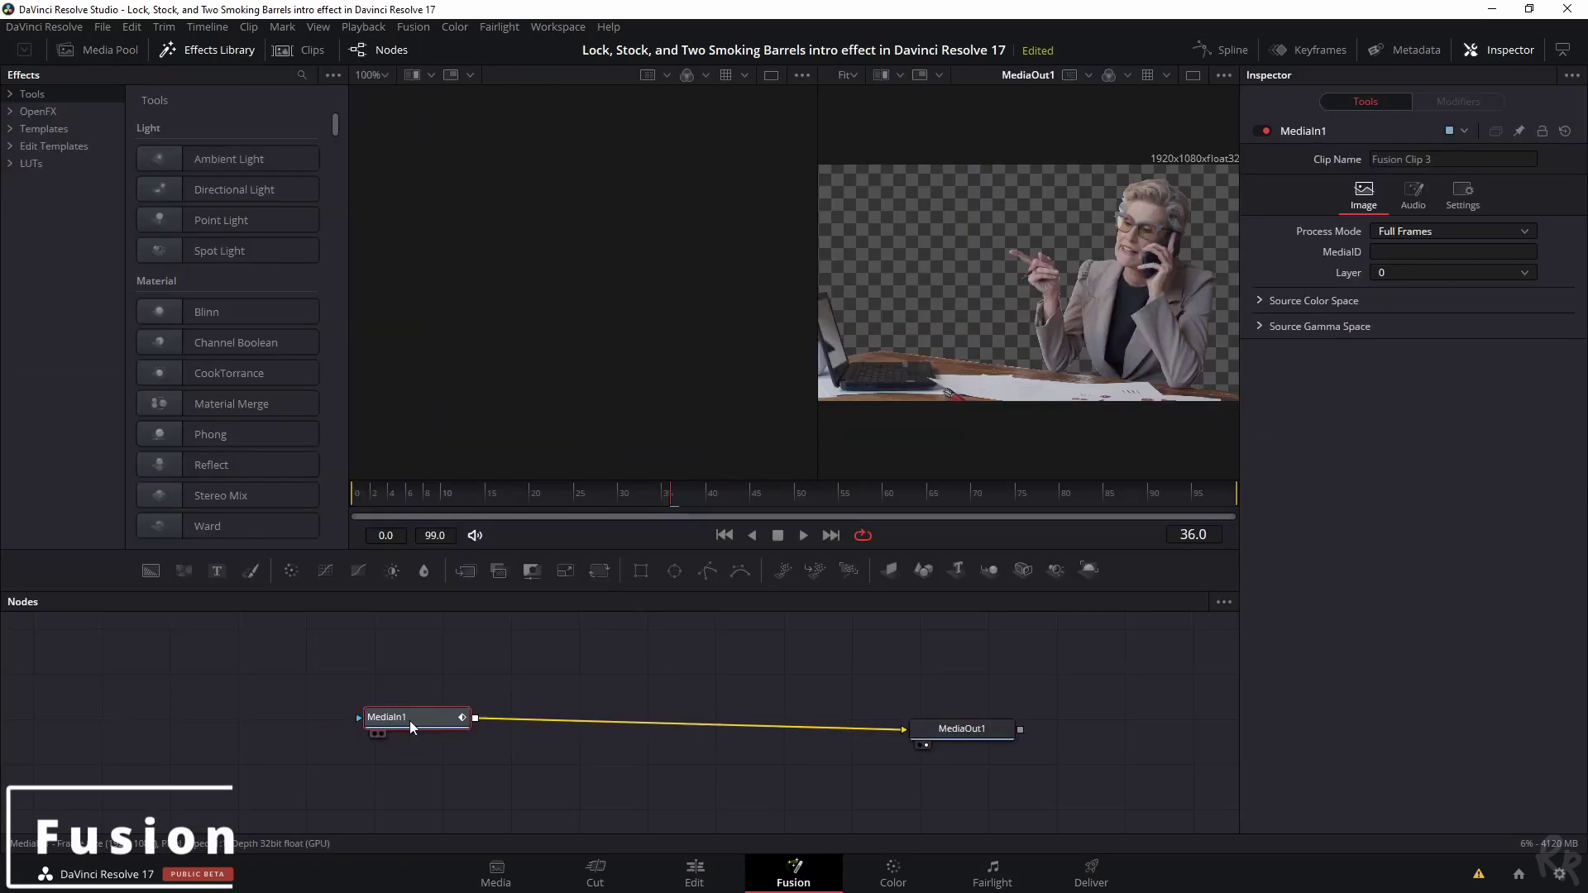
left_click_drag(411, 725, 402, 740)
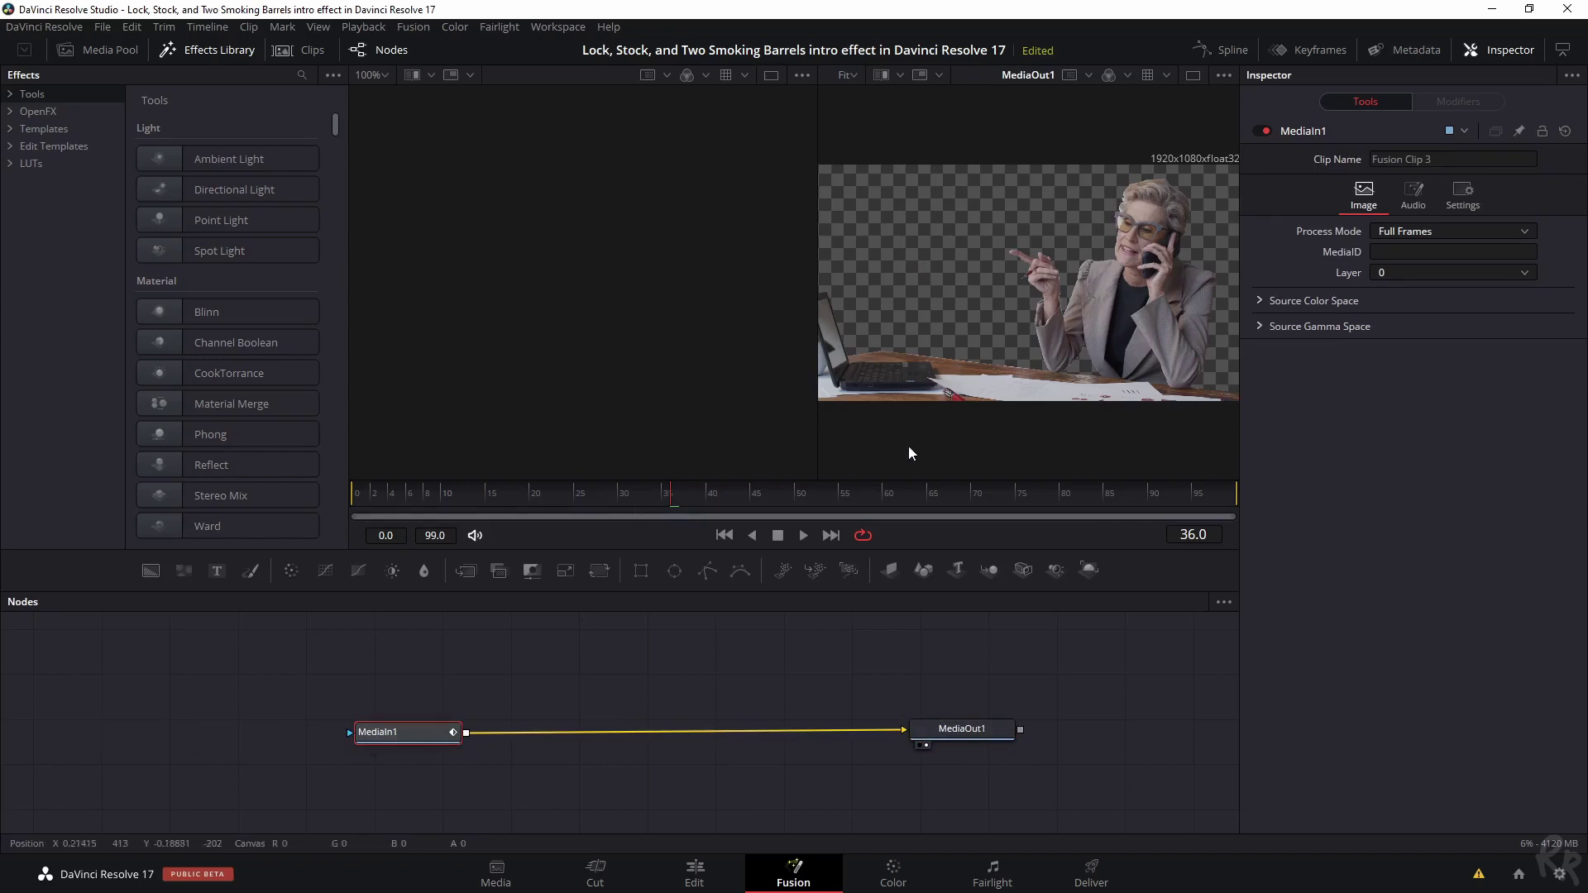
- Add a Background node merged over MediaIn1 and attach a Polygon mask to it
left_click(151, 570)
left_click(398, 777)
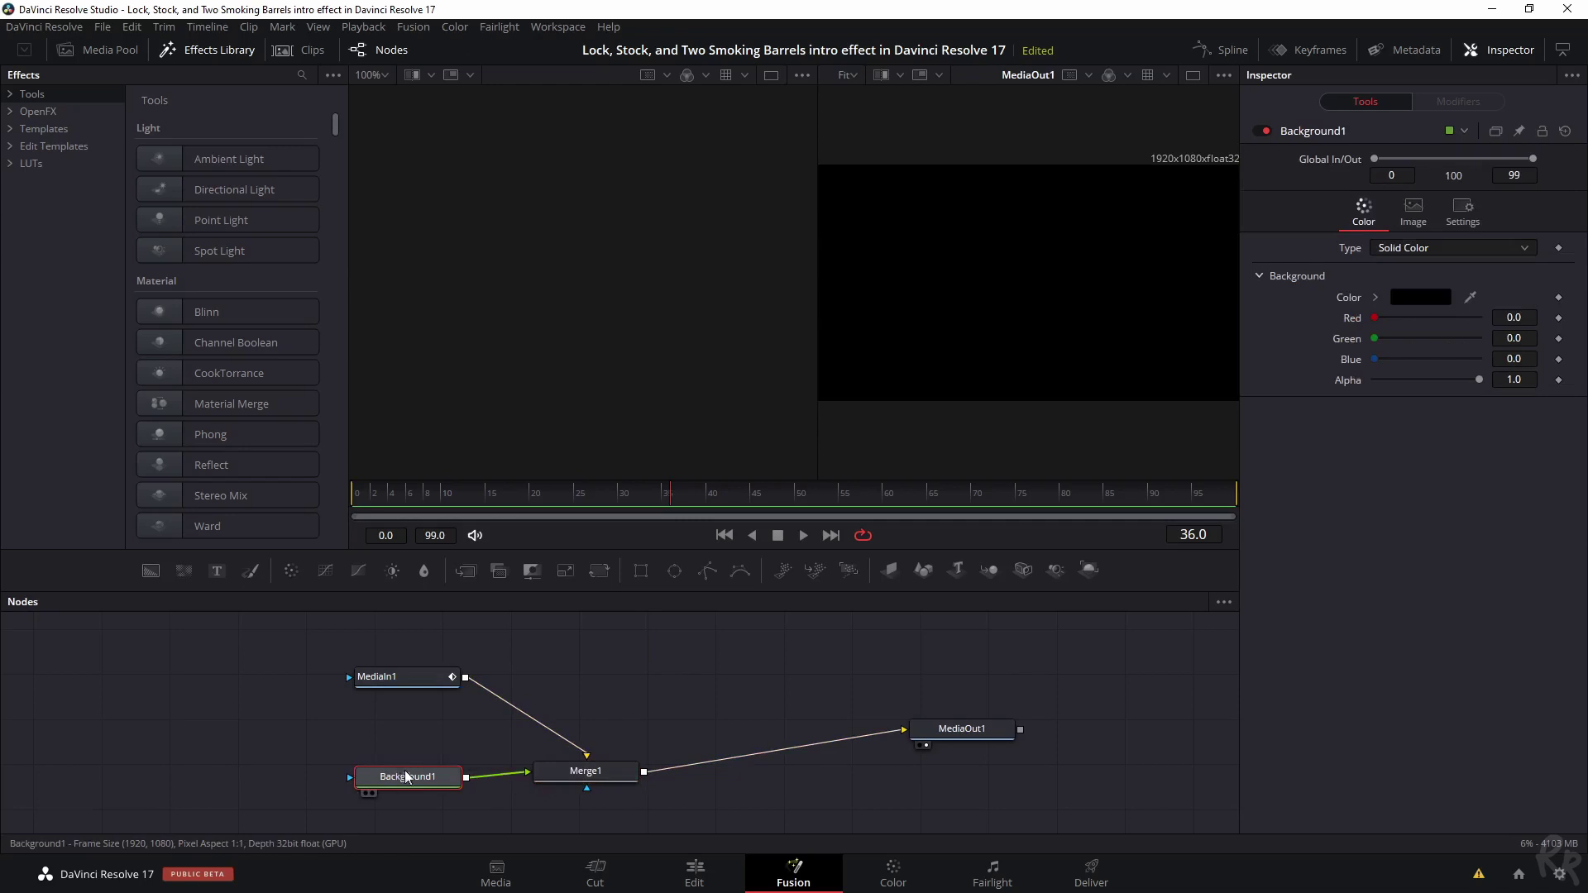
left_click(707, 574)
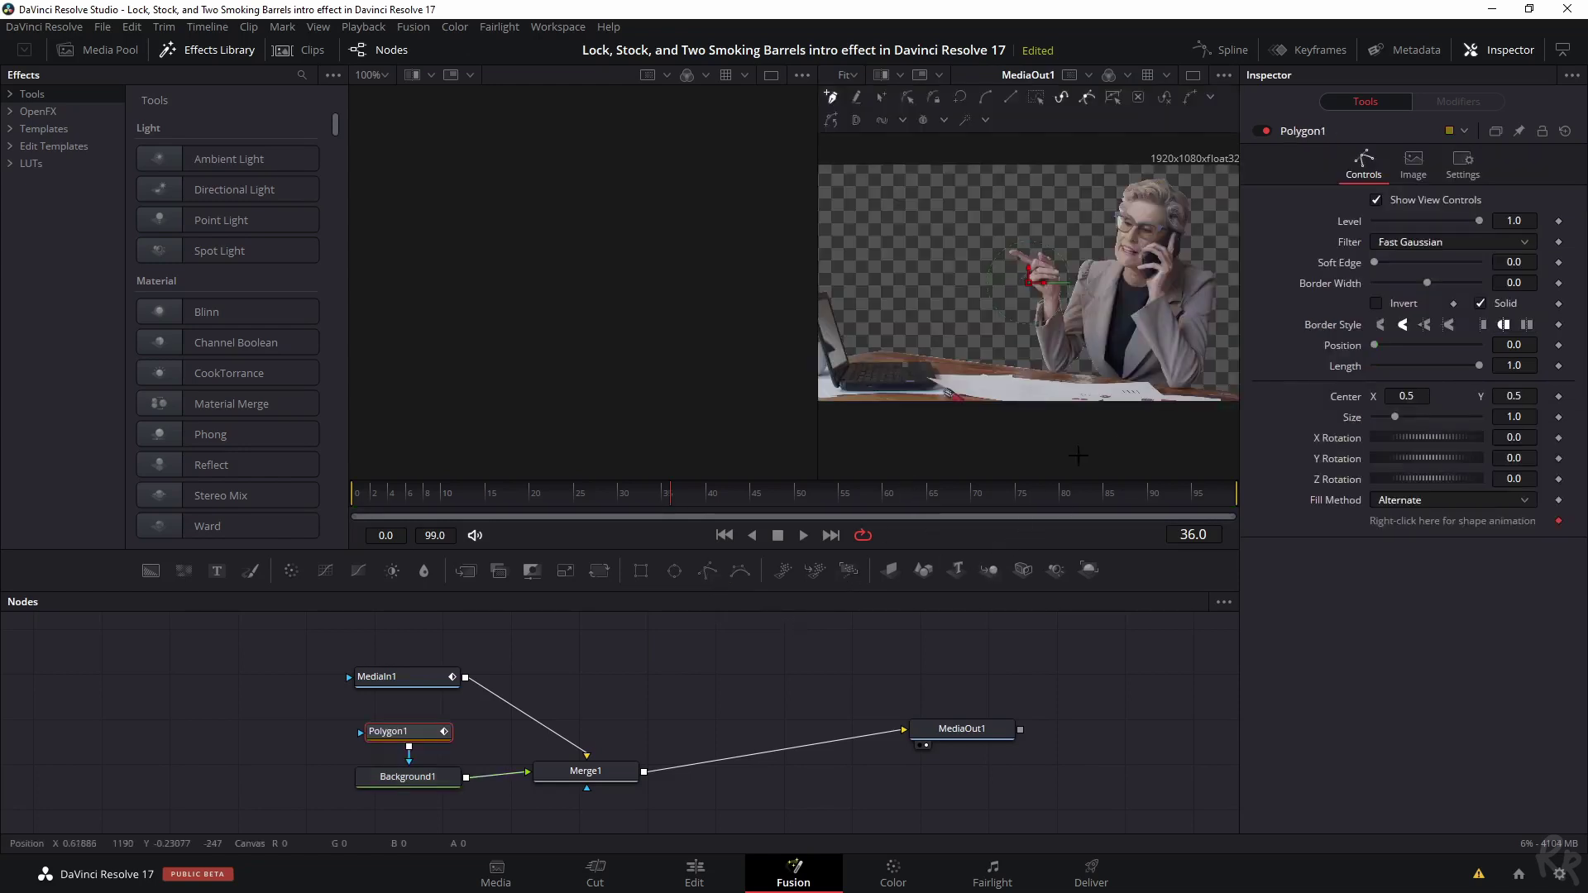
- Trace the Polygon mask around the woman, desk and laptop, starting just outside the frame at the desk's right end and closing the shape
scroll(1040, 383, "down", 1)
scroll(1040, 383, "up", 1)
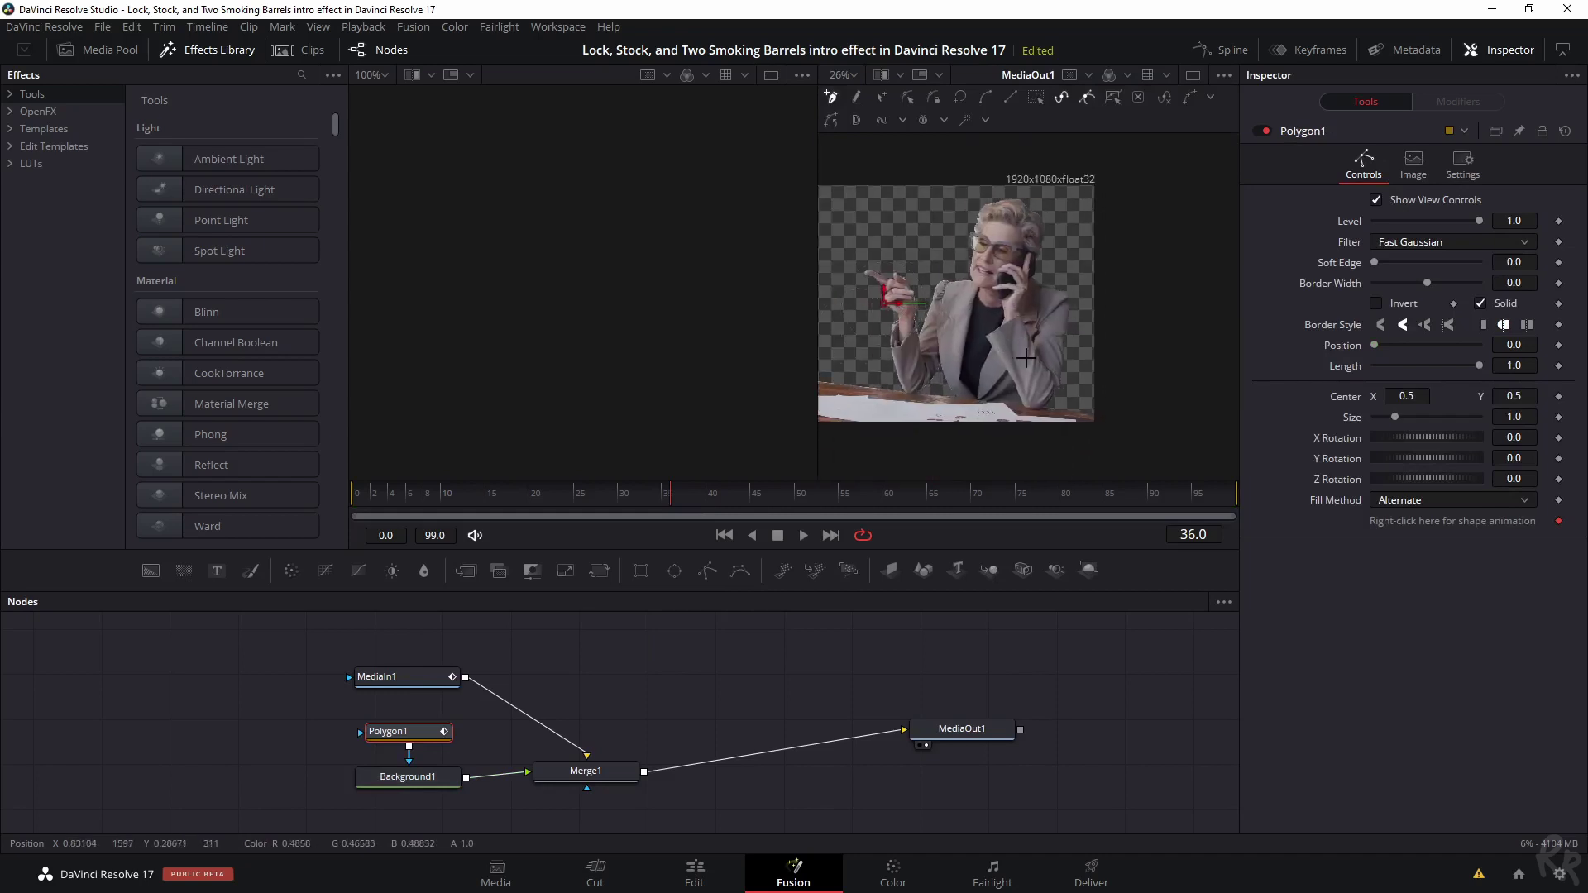
scroll(1049, 386, "up", 5)
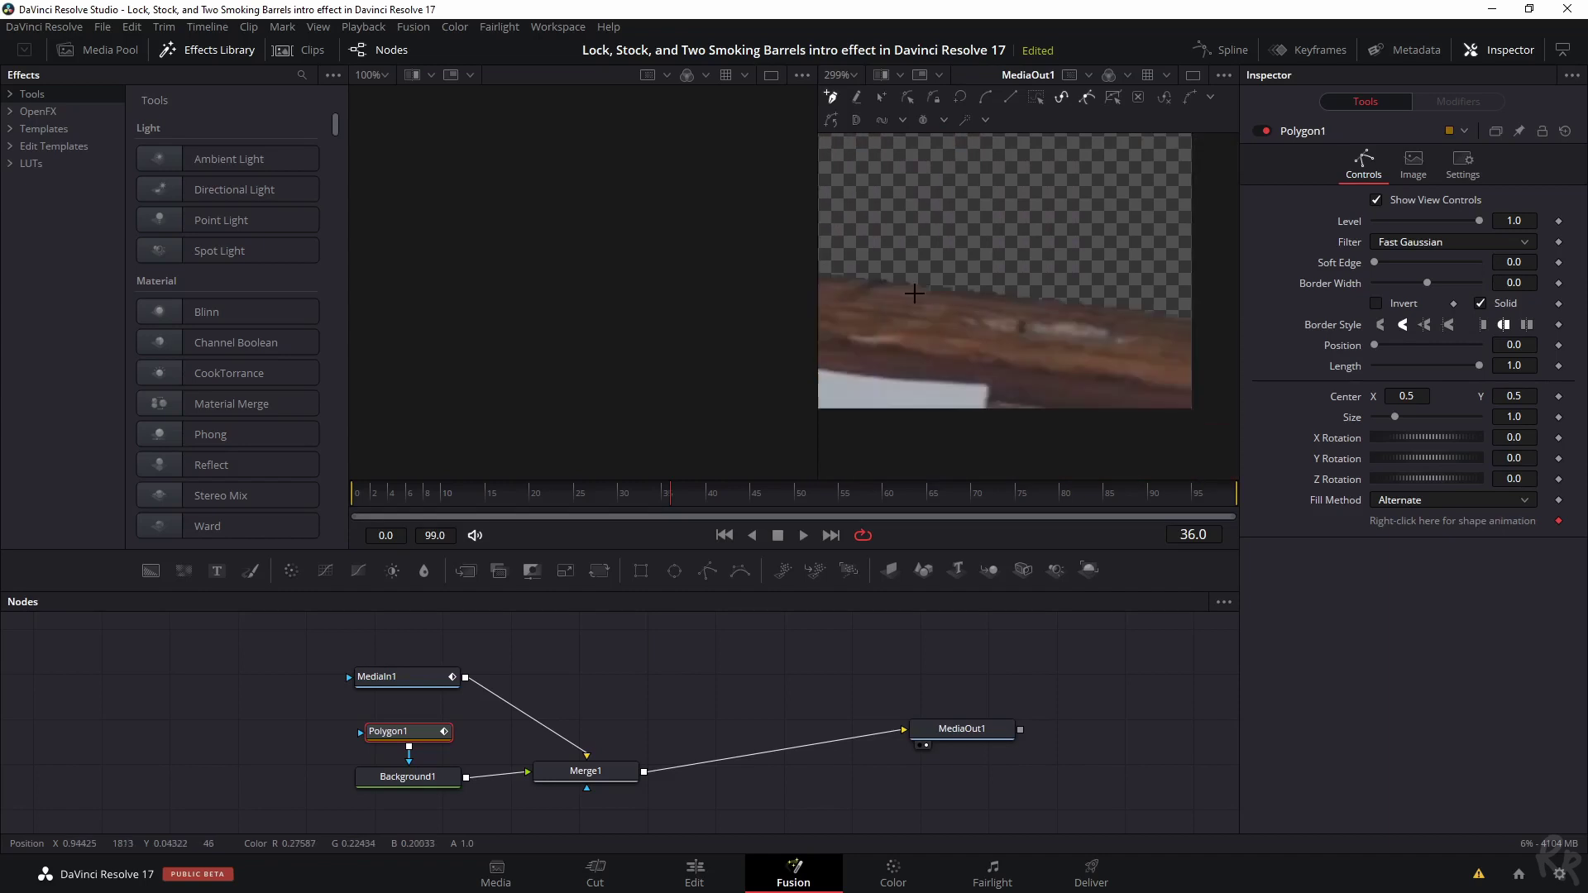
scroll(1067, 339, "down", 3)
left_click(1090, 324)
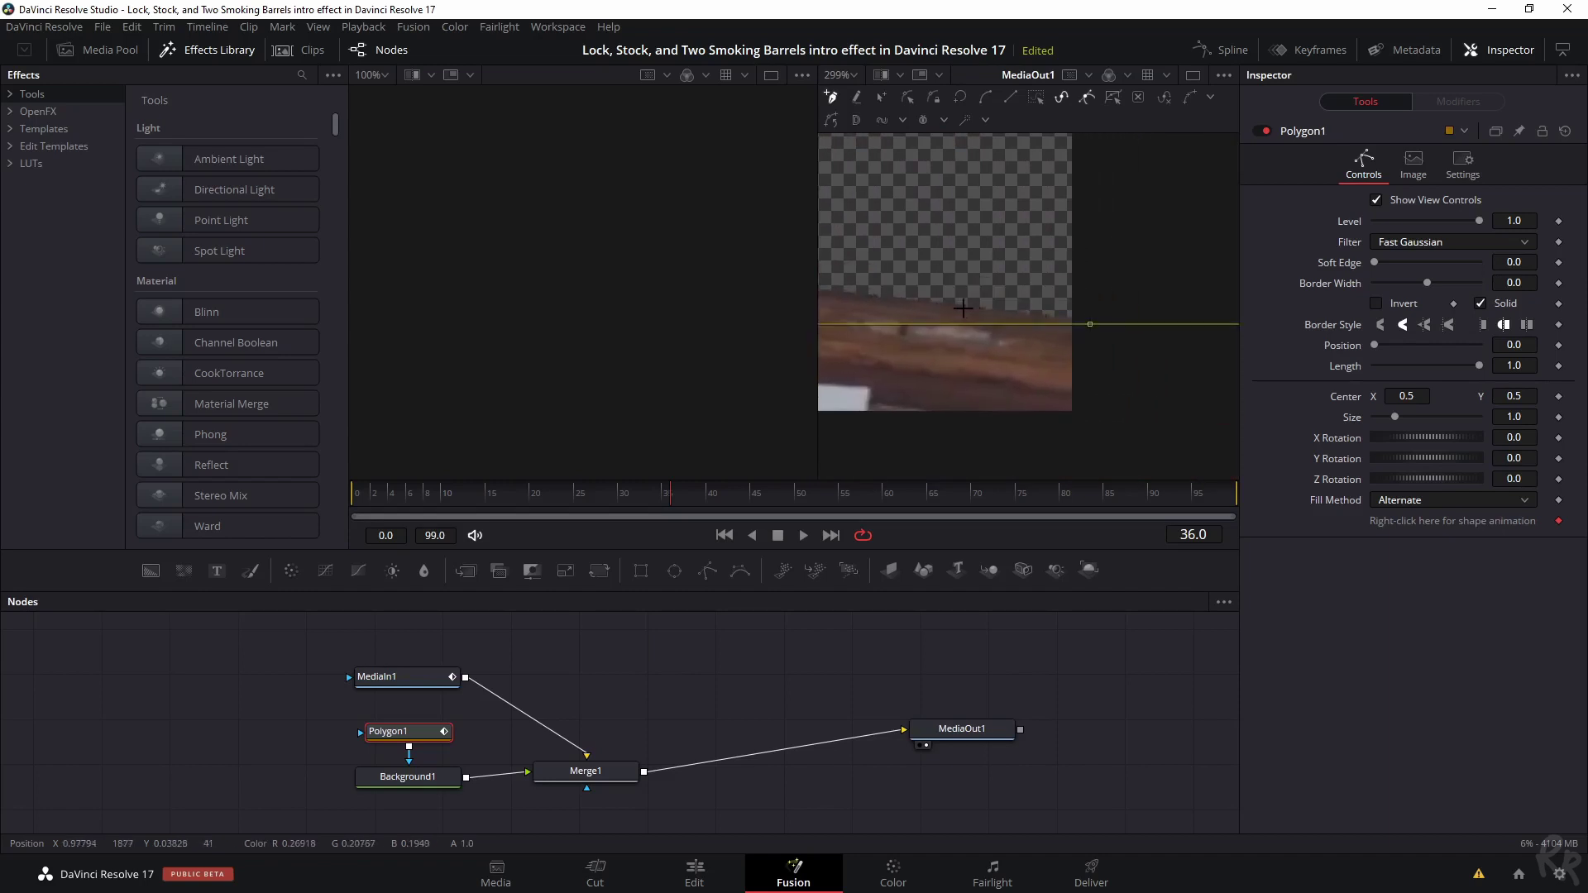
left_click(995, 309)
left_click(947, 302)
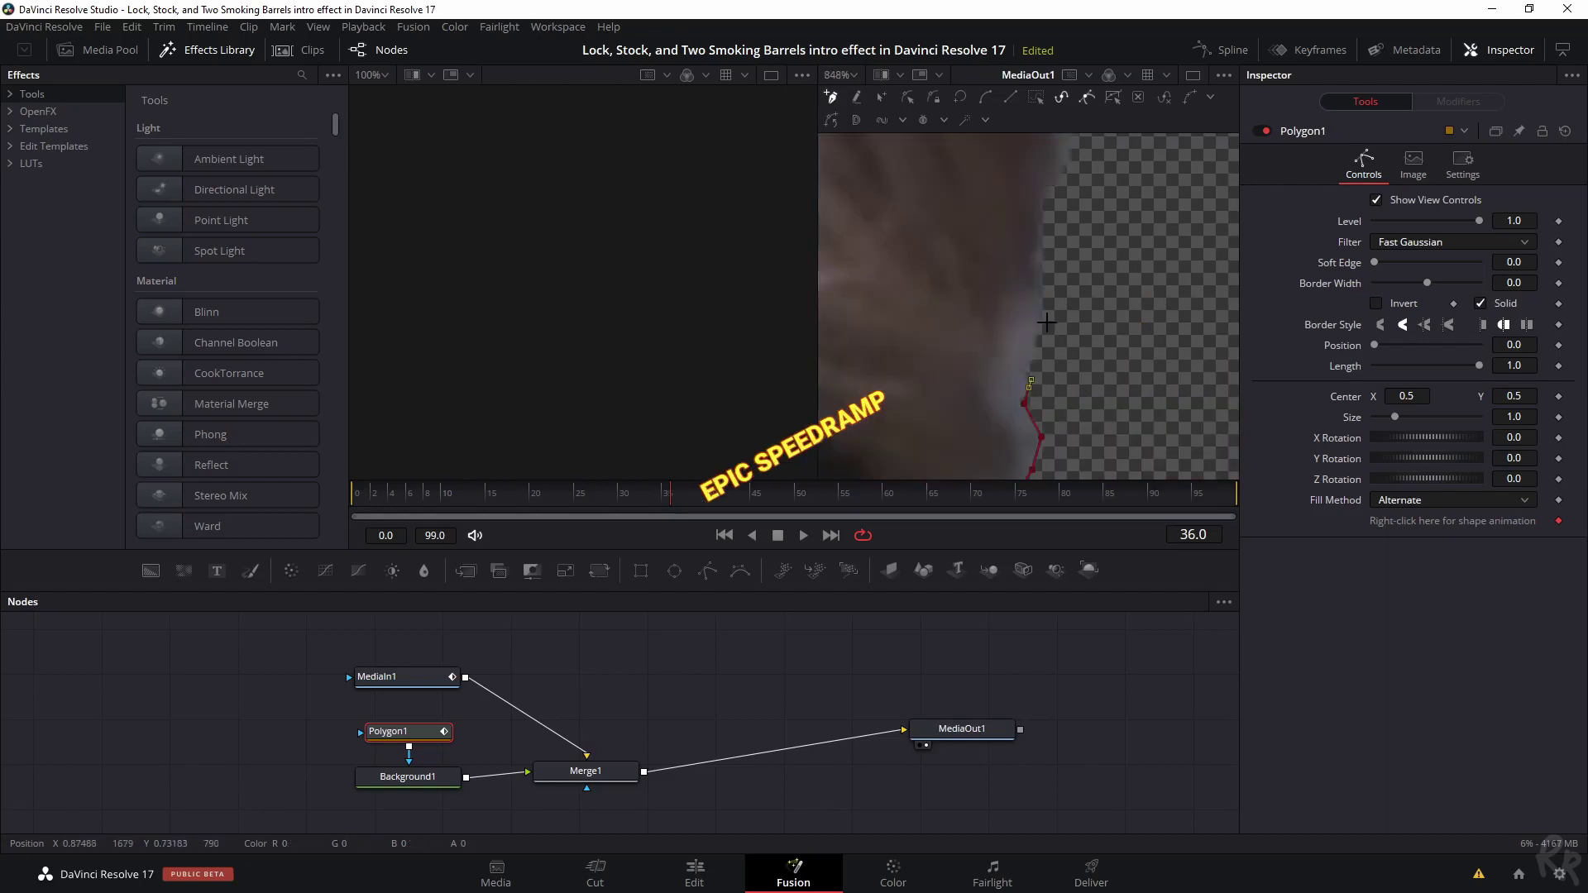
scroll(1028, 307, "down", 10)
- Turn off the Solid fill of the Polygon mask
left_click(1514, 283)
type("0.05")
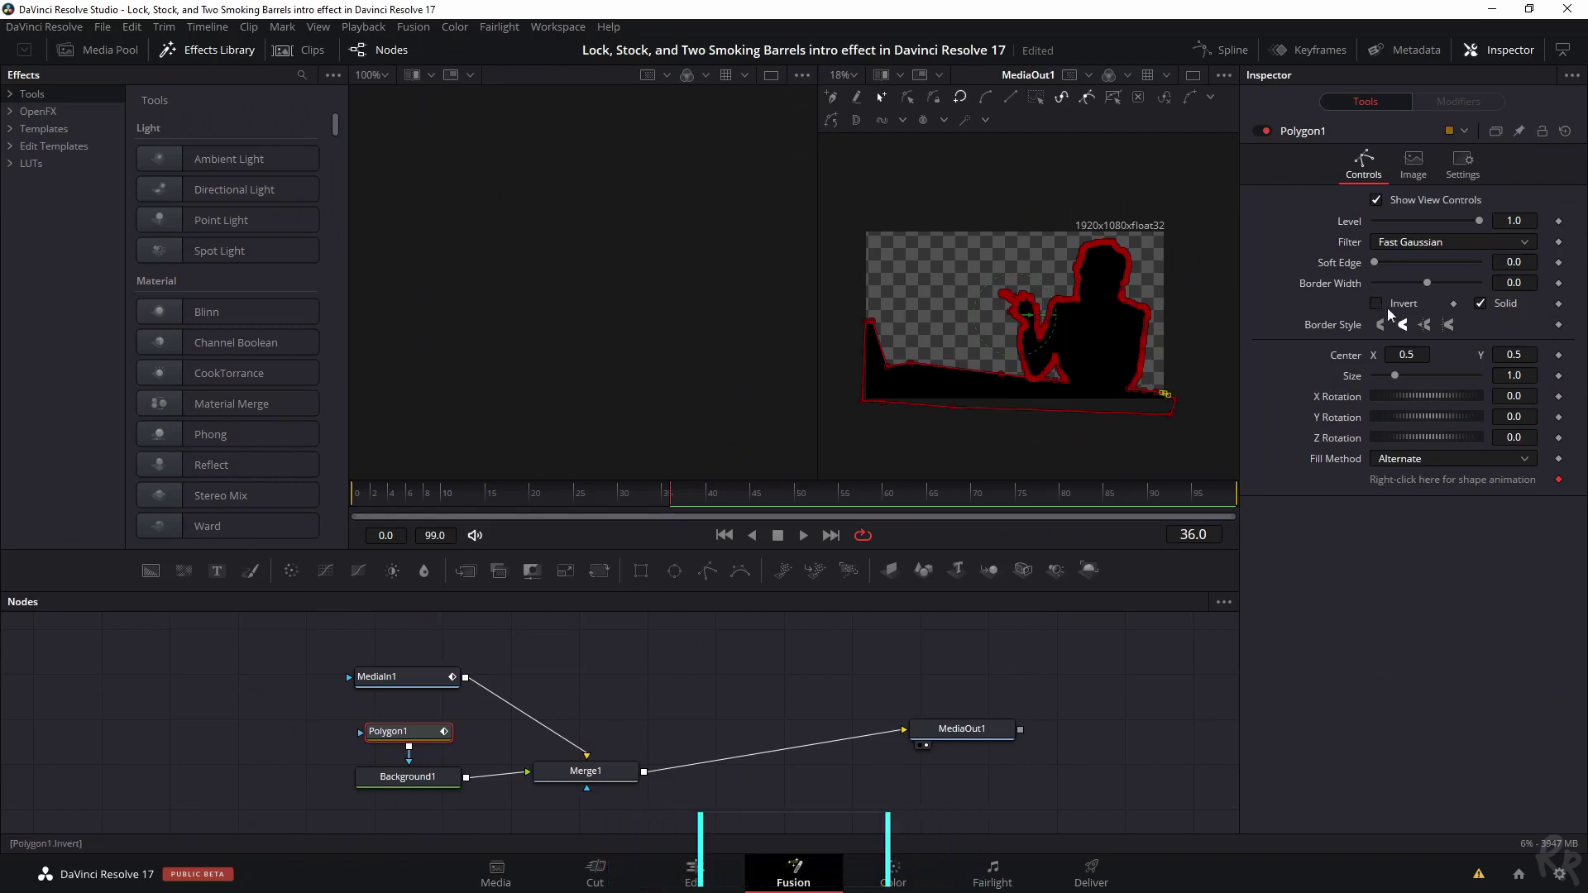
left_click(1481, 304)
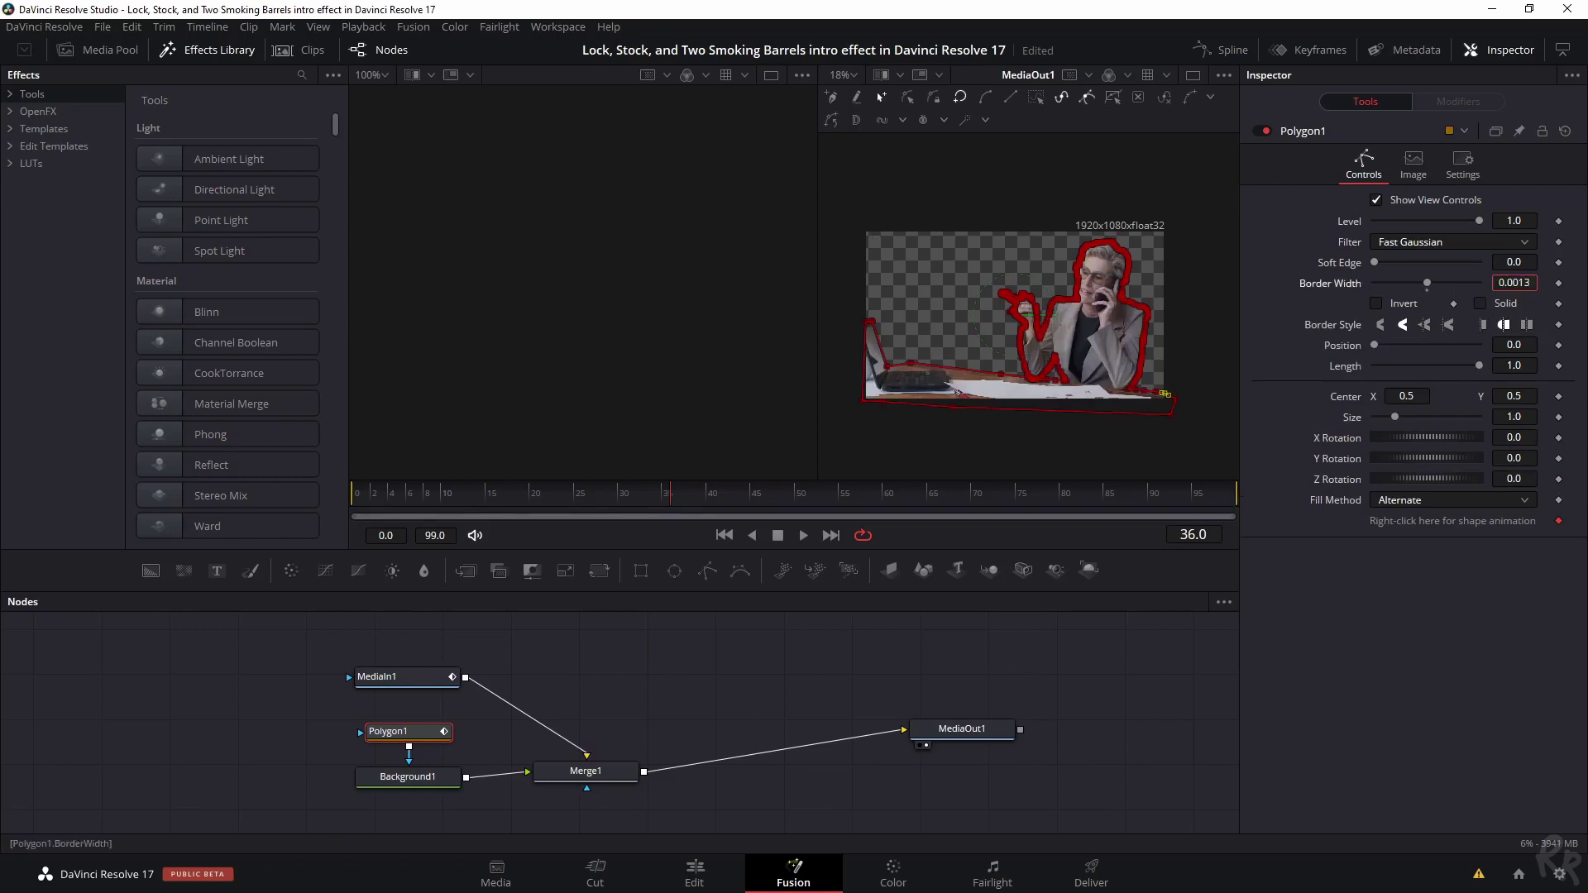
- Set the Polygon mask's Border Width to 0.006 for a thin outline around the subject
left_click_drag(1428, 283, 1454, 283)
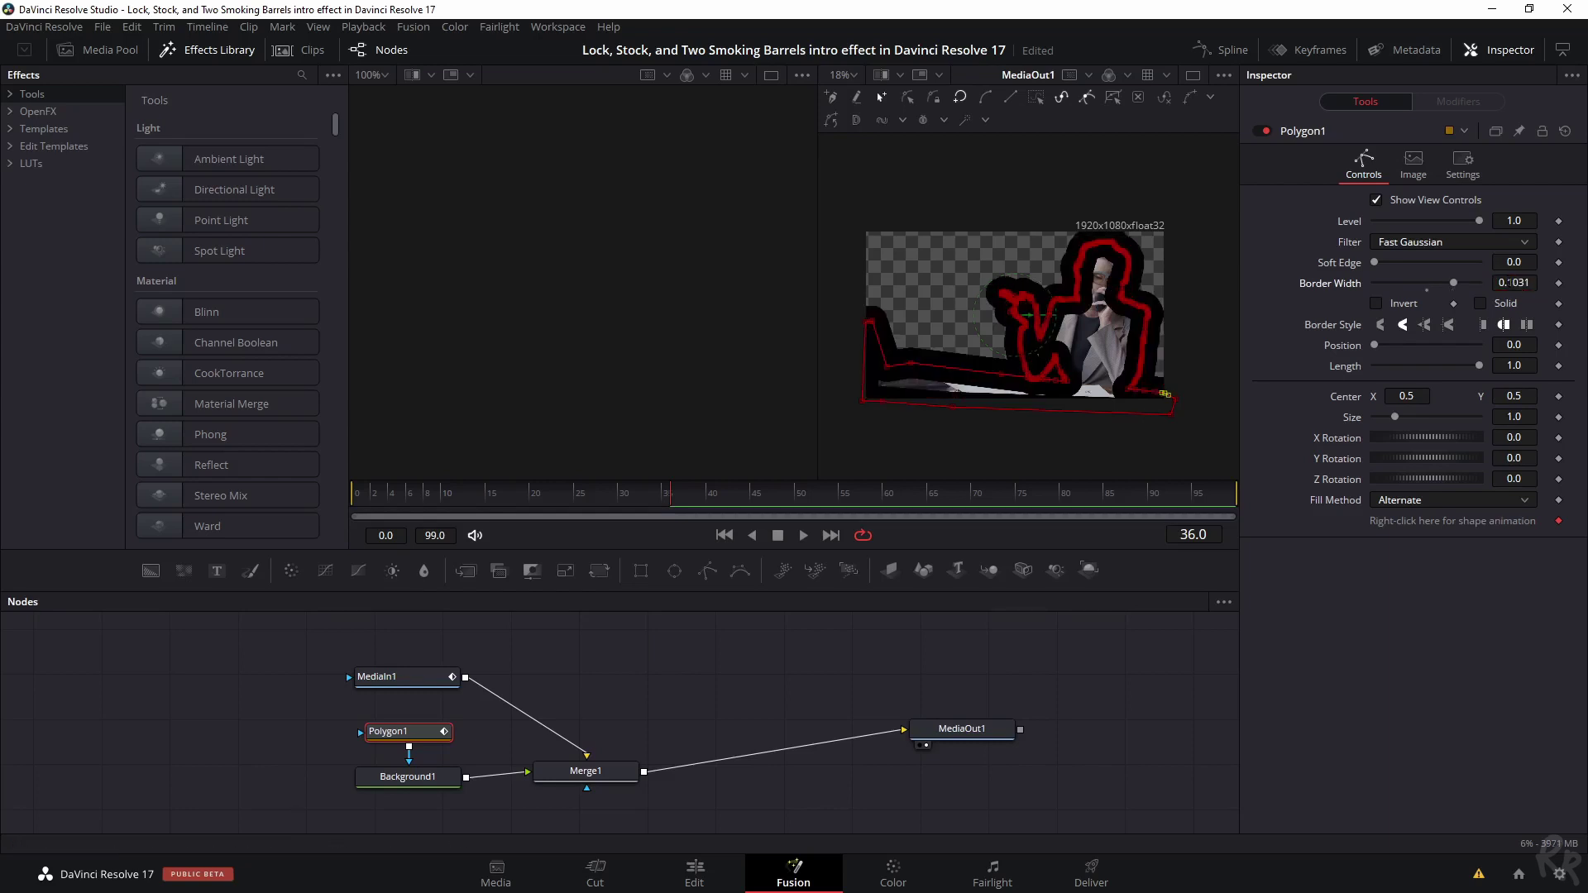
left_click(1508, 283)
key("Delete")
key("Delete")
key("Delete")
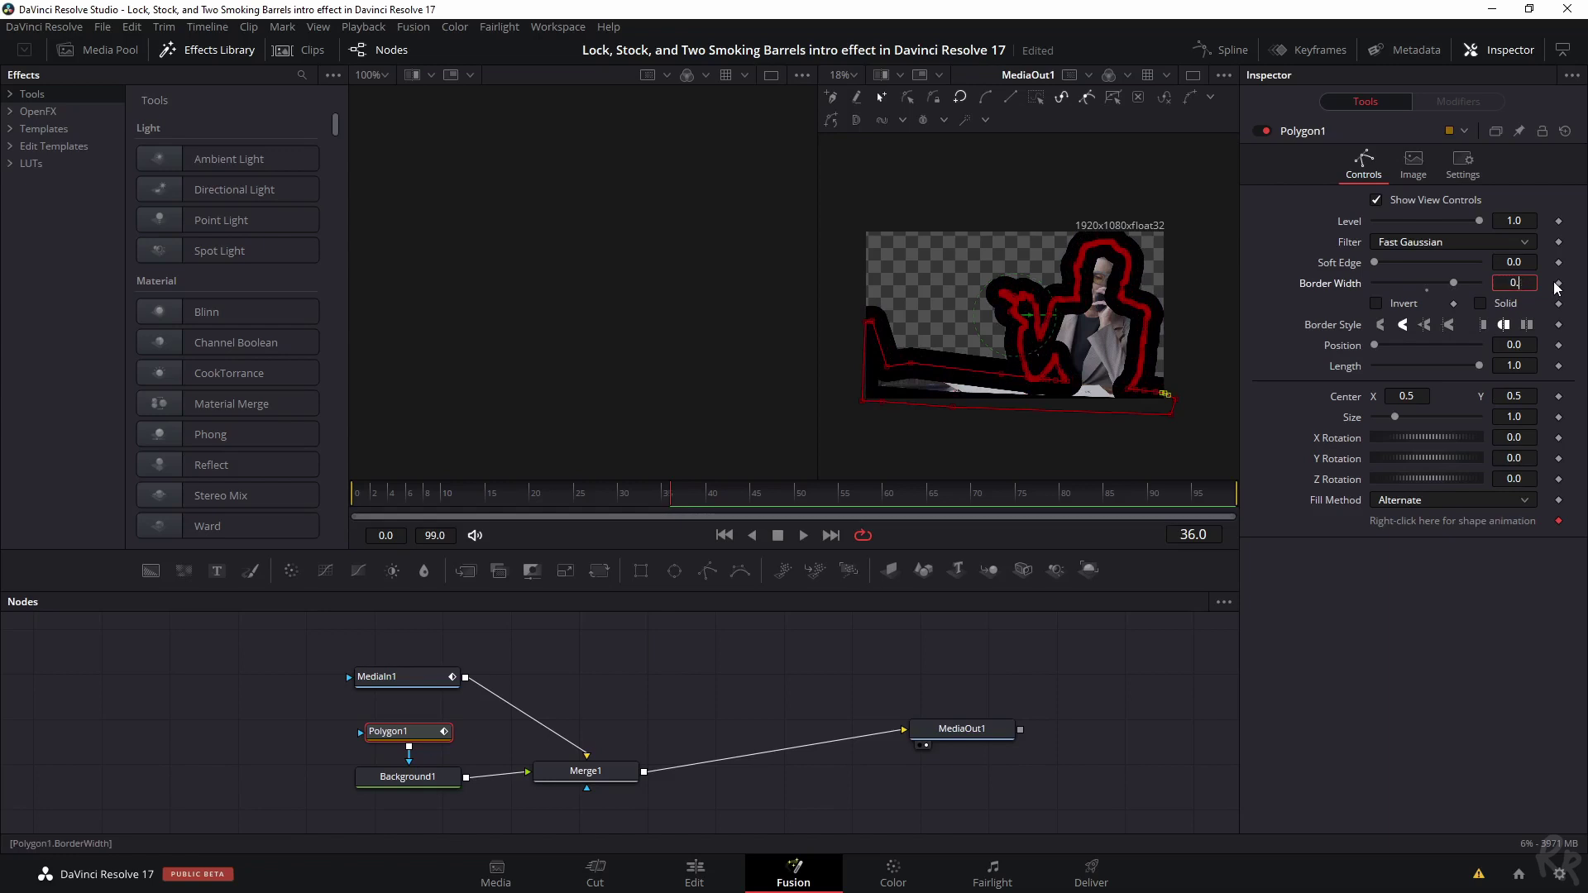
type("06")
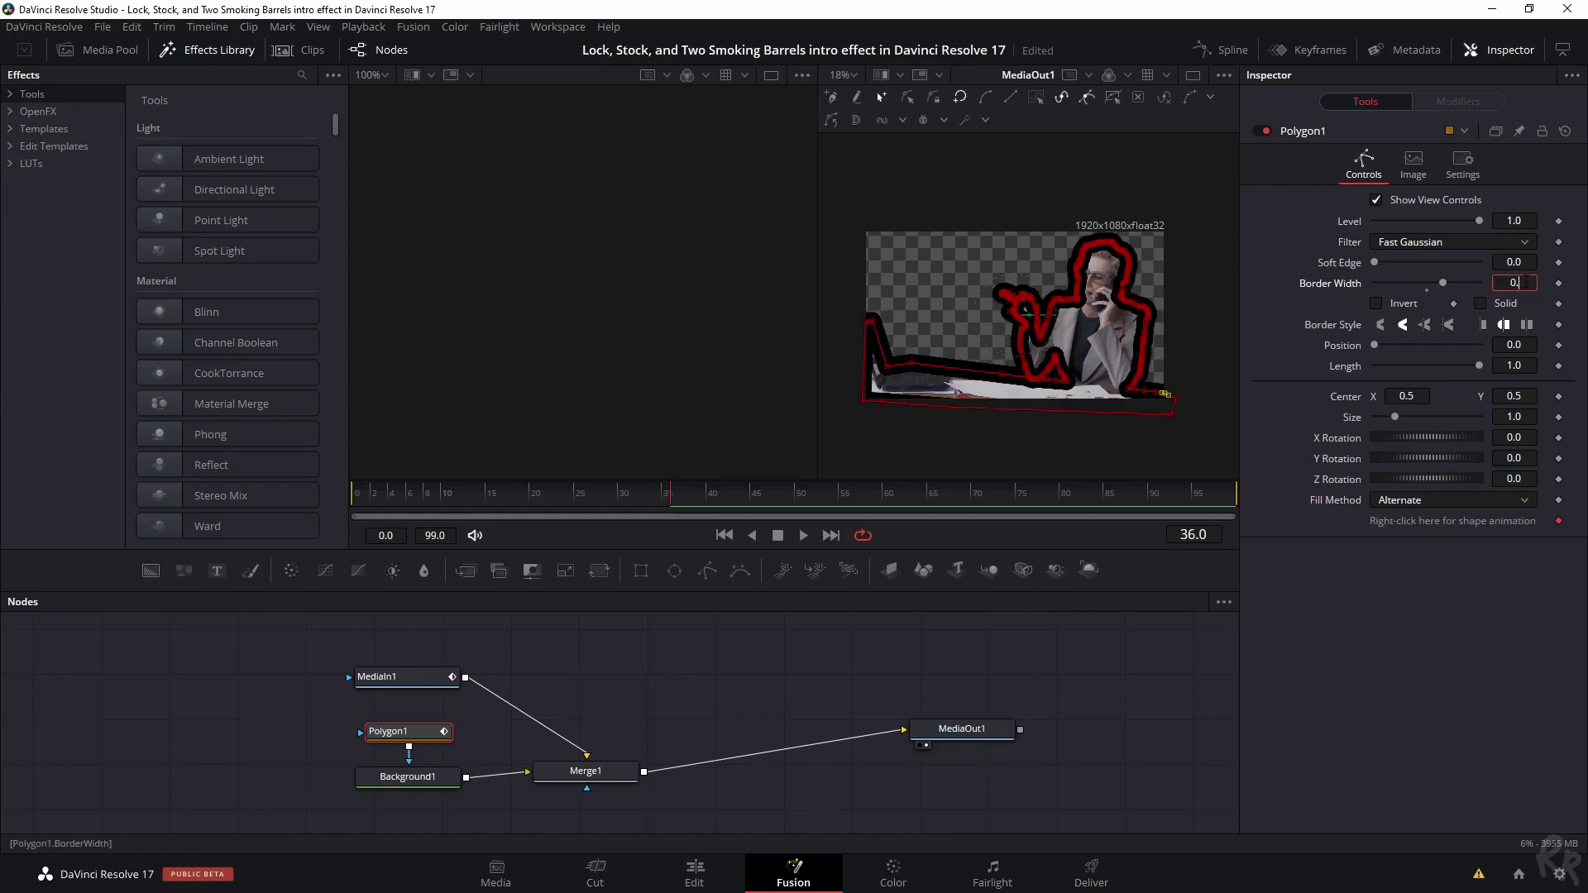
type("006")
key("Tab")
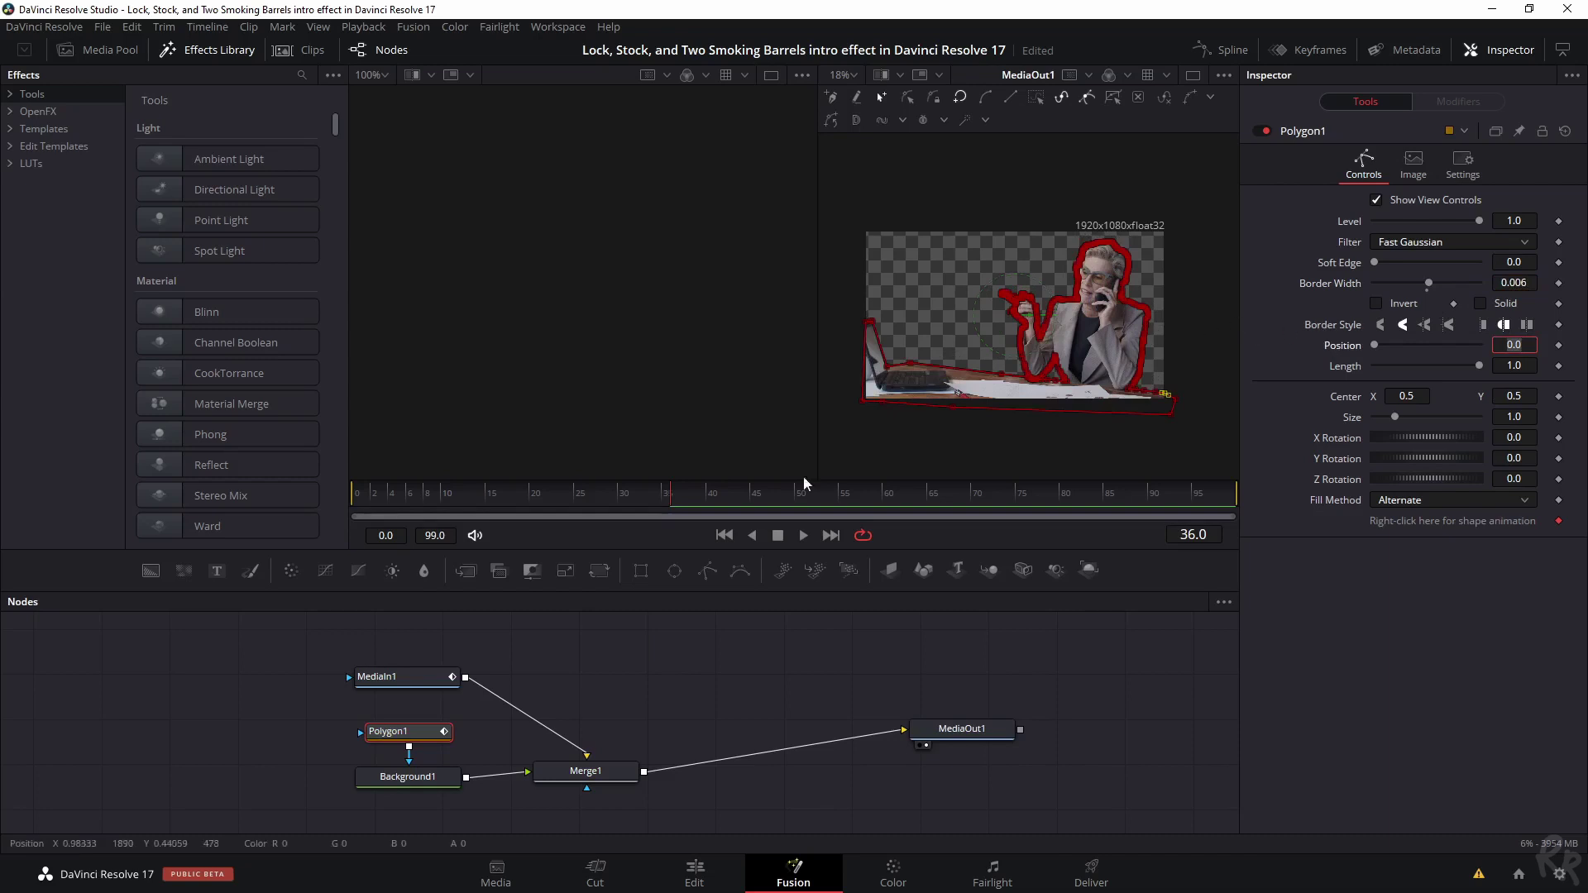
- Change the Background1 color to pure red (Red 1.0, Green 0.0, Blue 0.0) and inspect the outline around the subject
left_click(402, 777)
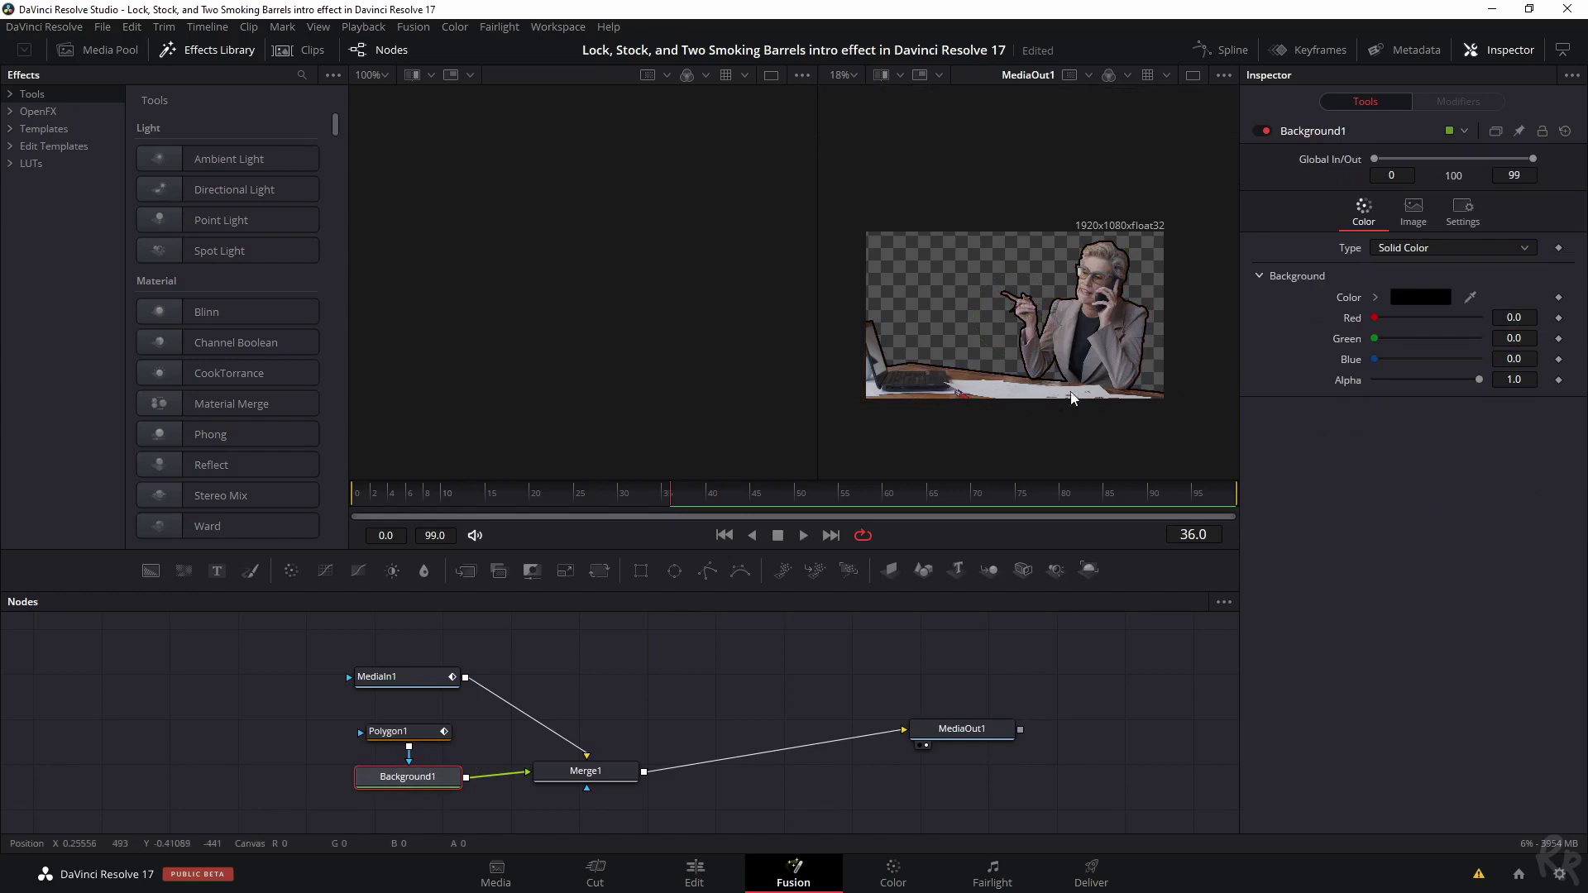
scroll(1143, 303, "up", 2)
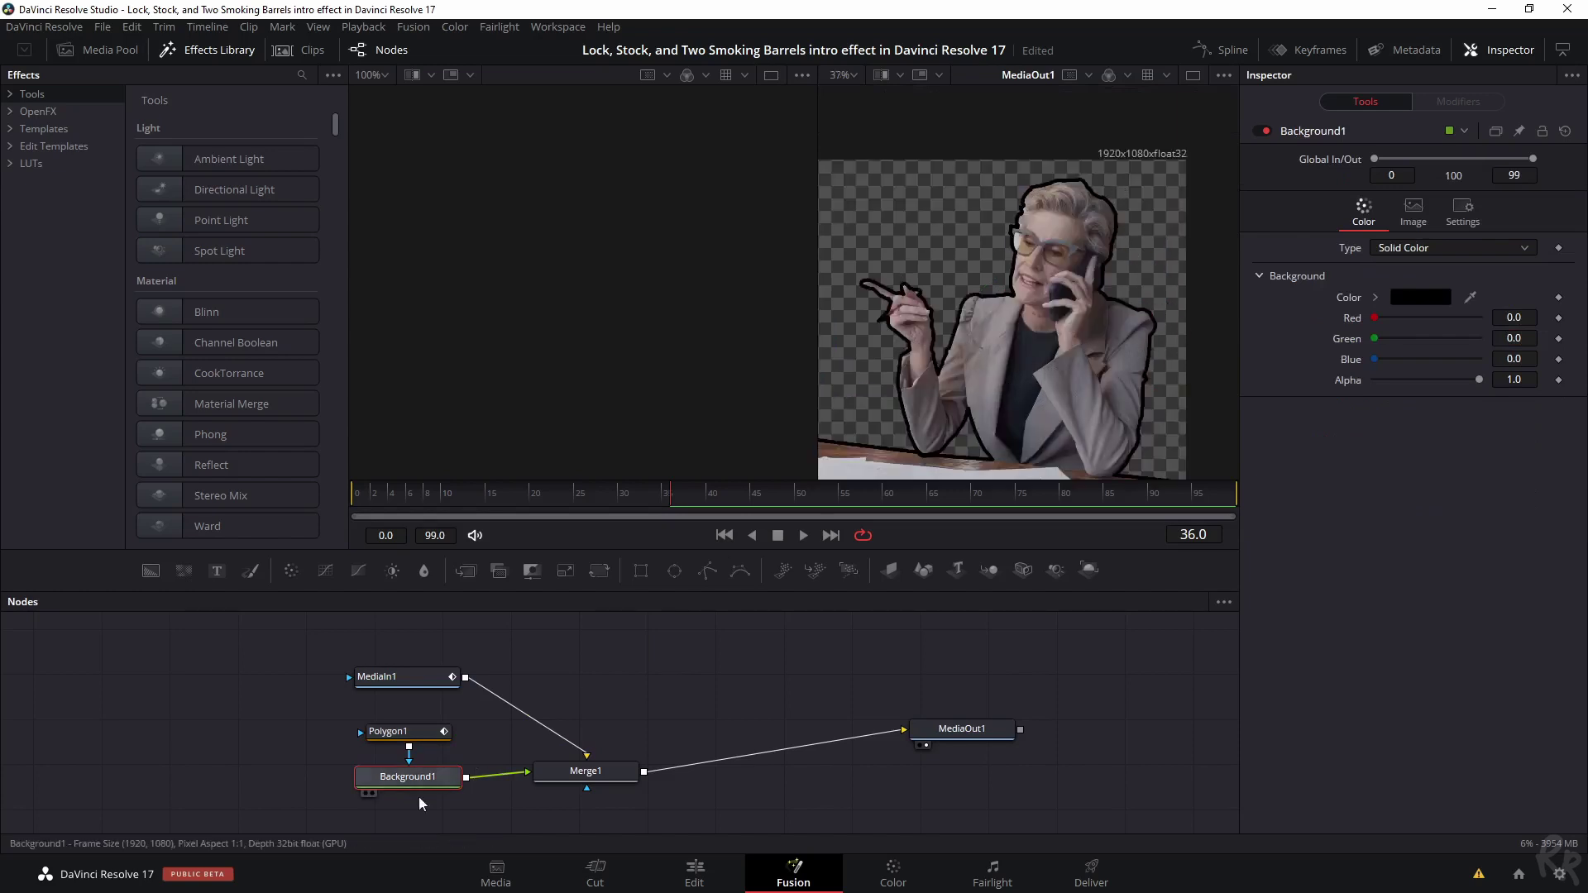
left_click(1421, 300)
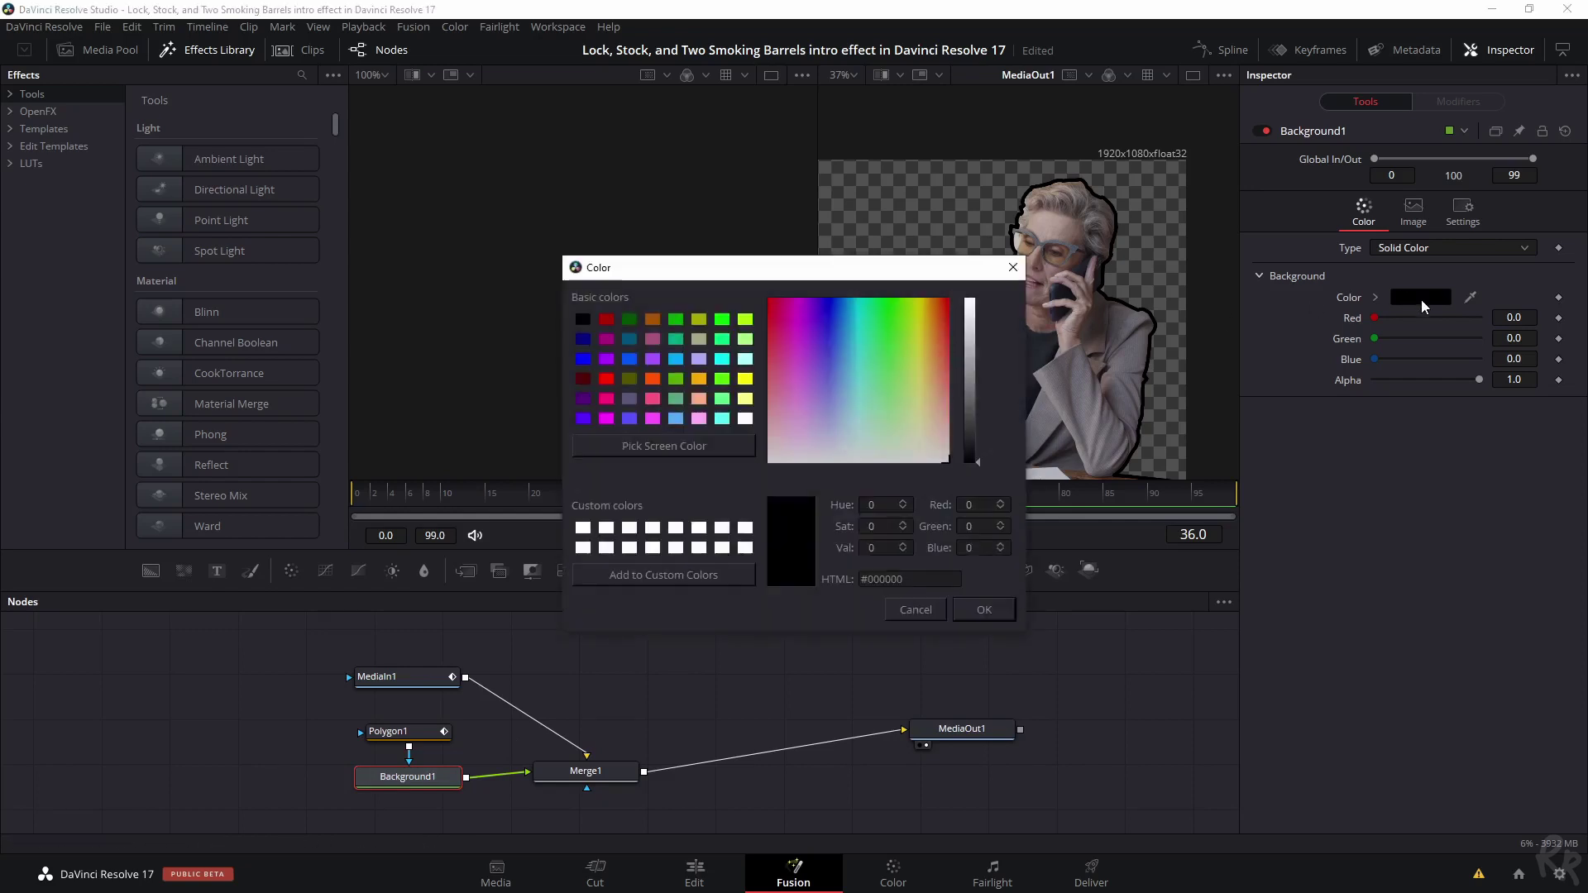
left_click(607, 380)
left_click(985, 611)
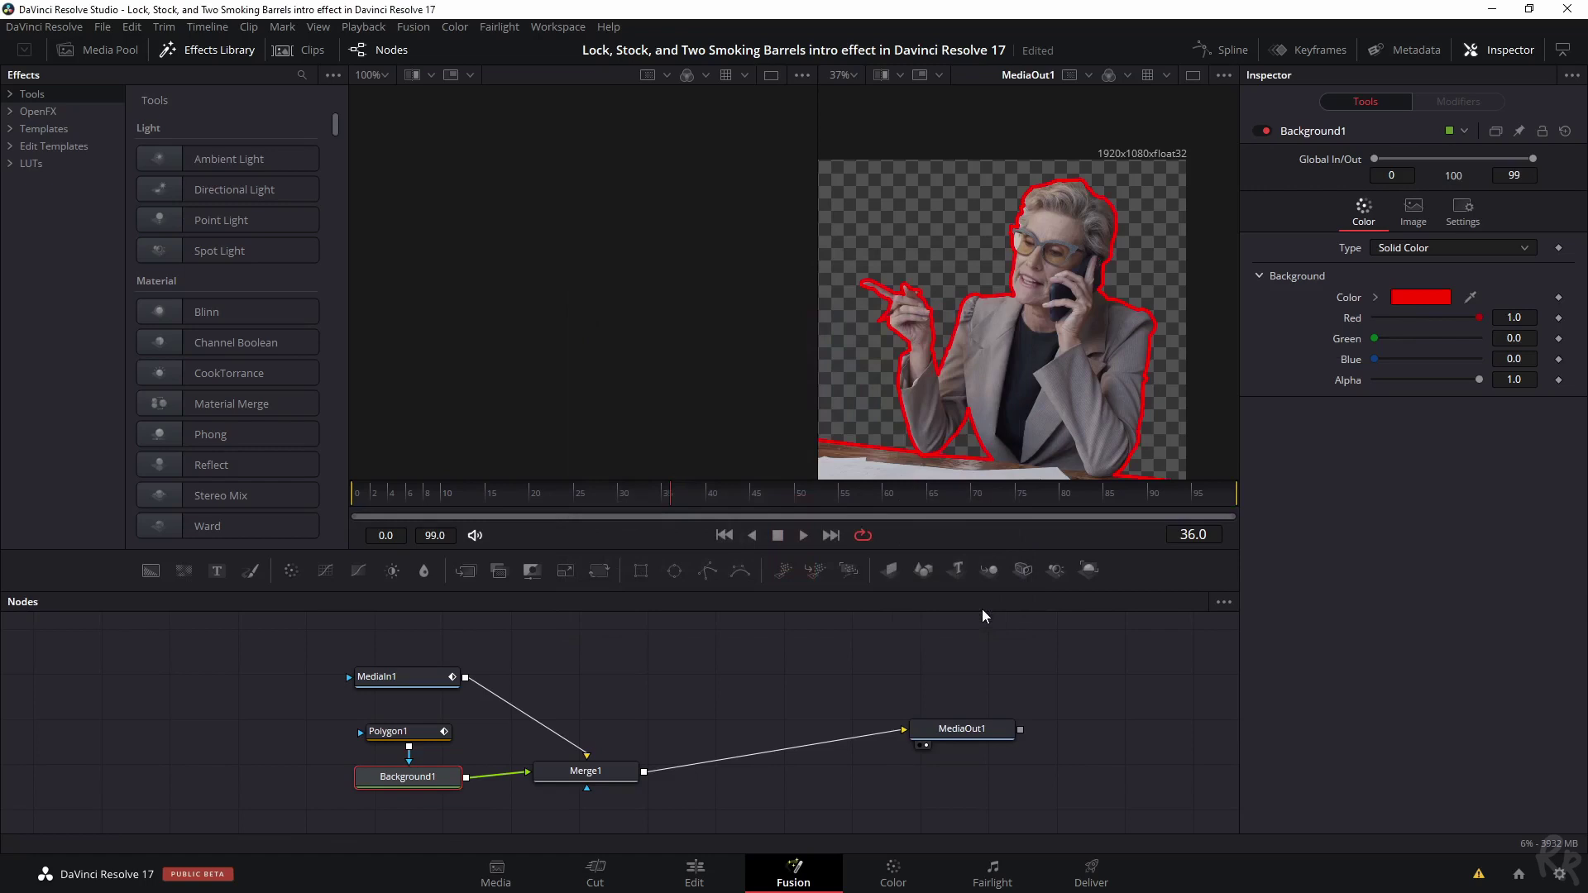
scroll(918, 277, "down", 2)
scroll(919, 275, "down", 1)
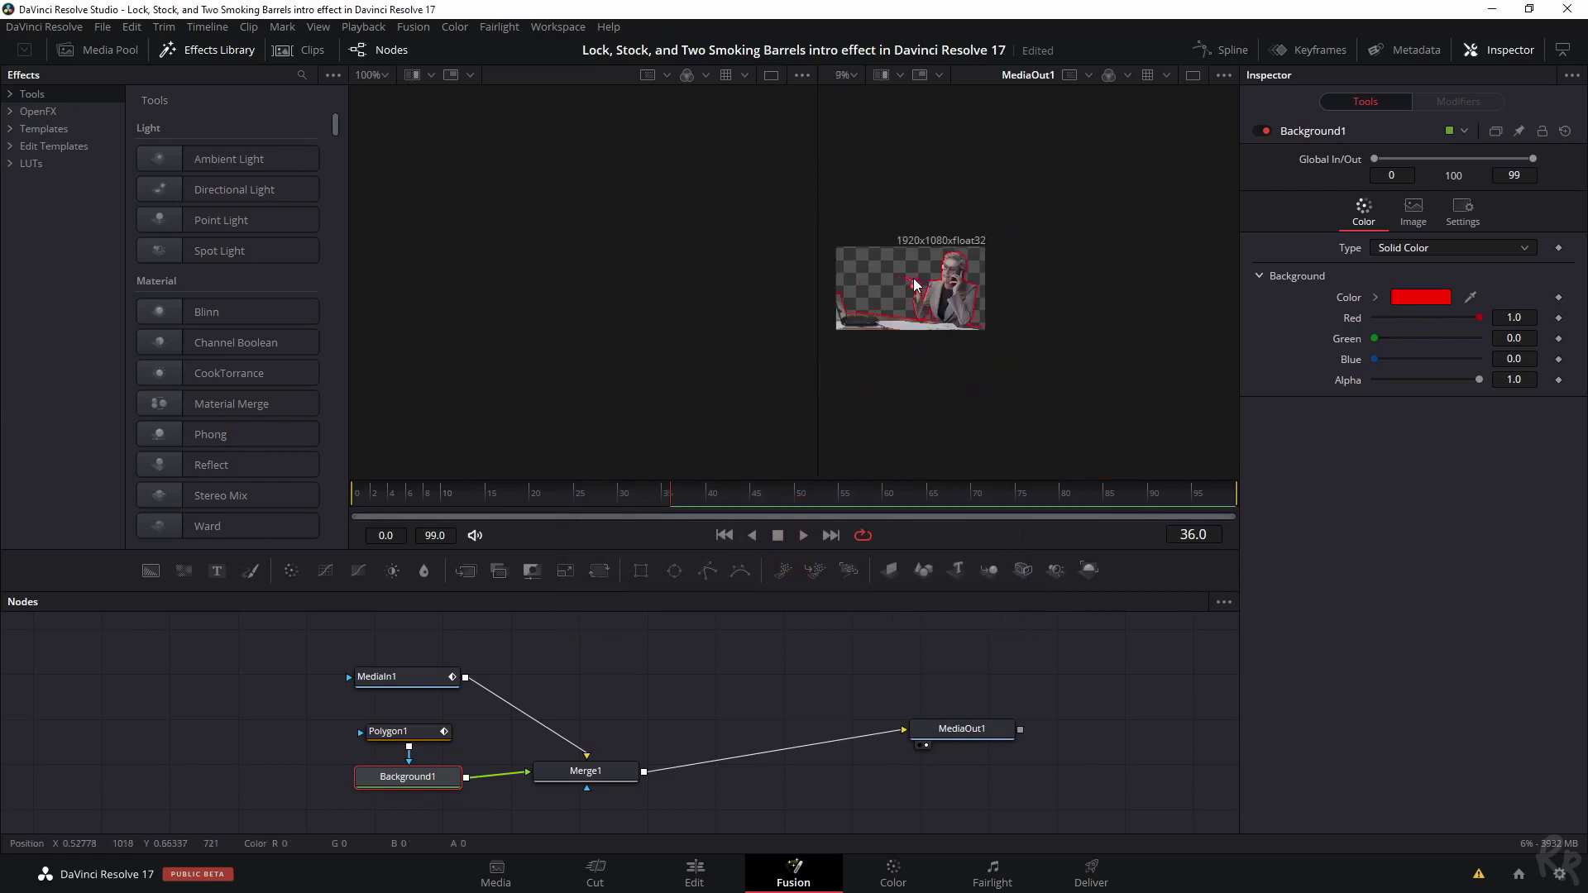
scroll(886, 324, "up", 3)
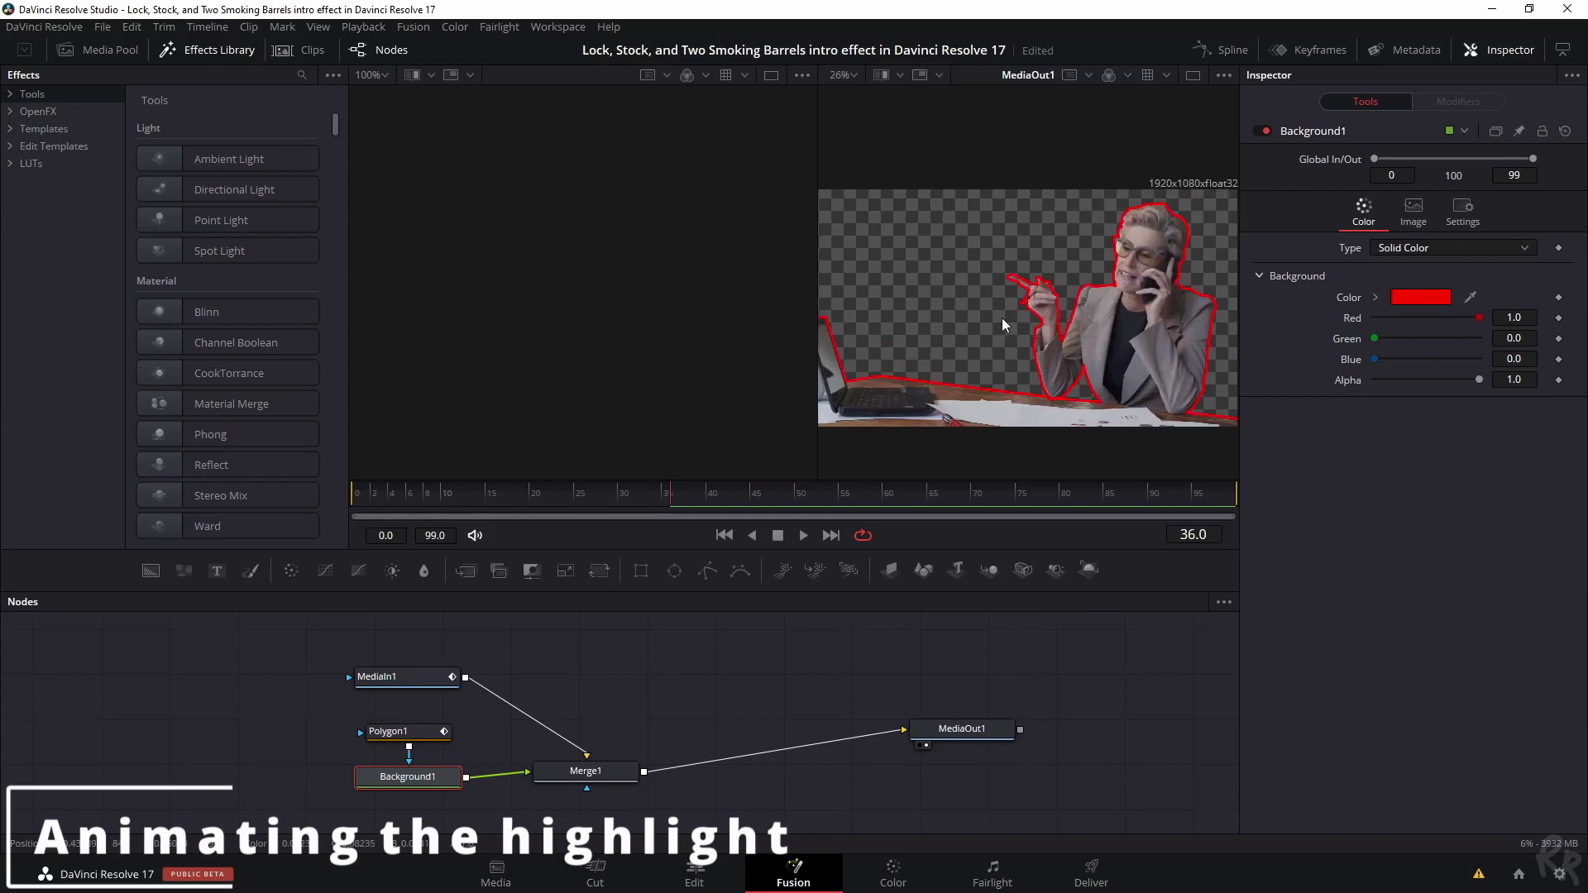
- Select the Polygon mask and add a keyframe for its Length of 1.0 at frame 25
scroll(1032, 339, "up", 2)
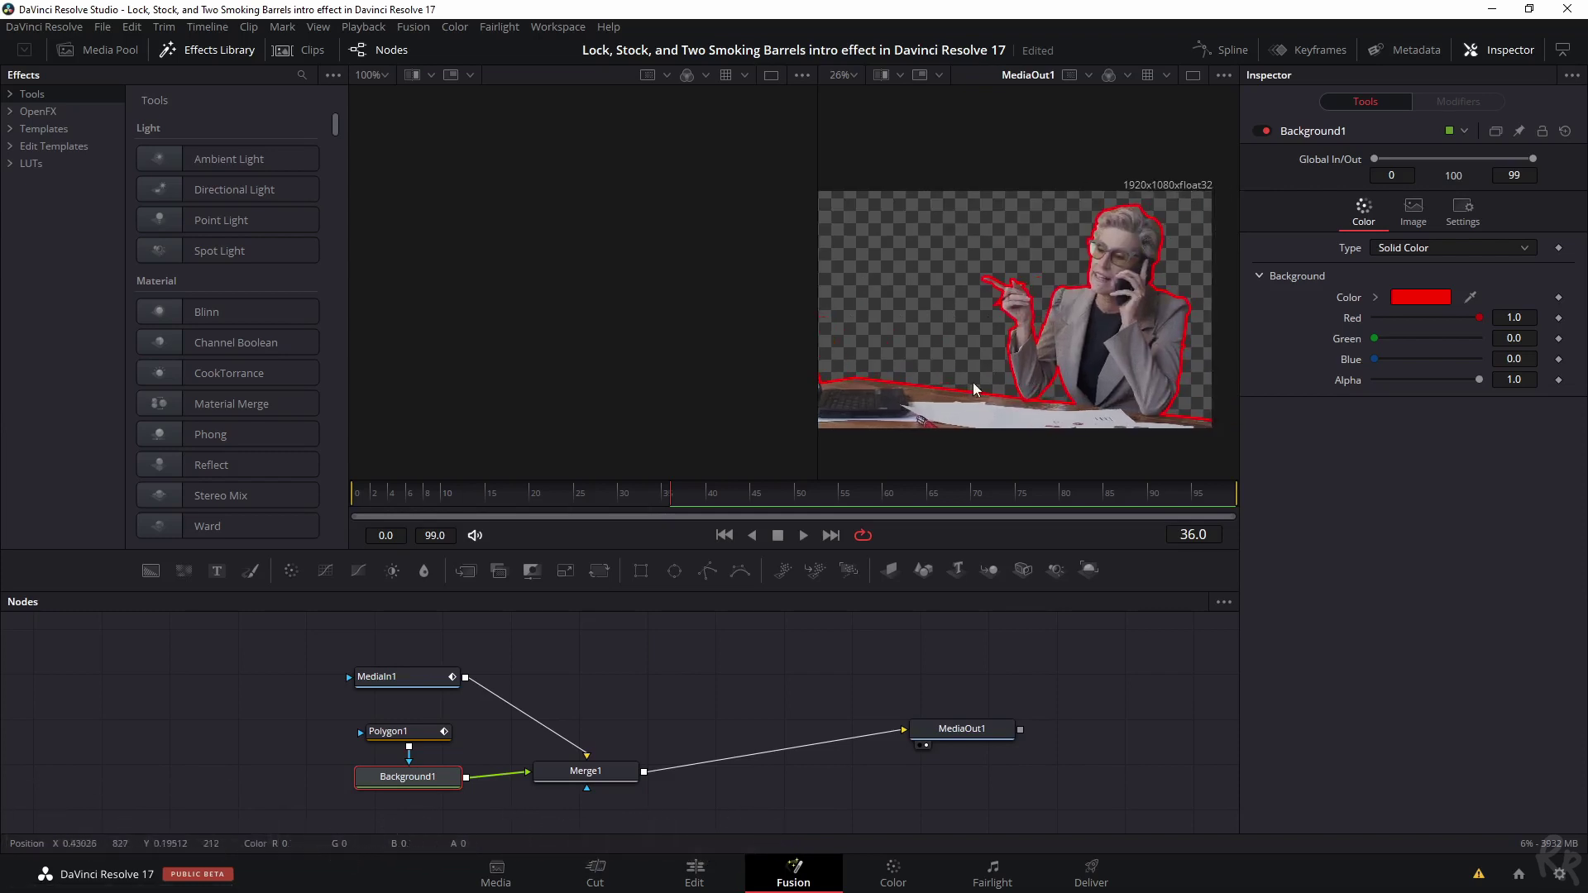
left_click(401, 737)
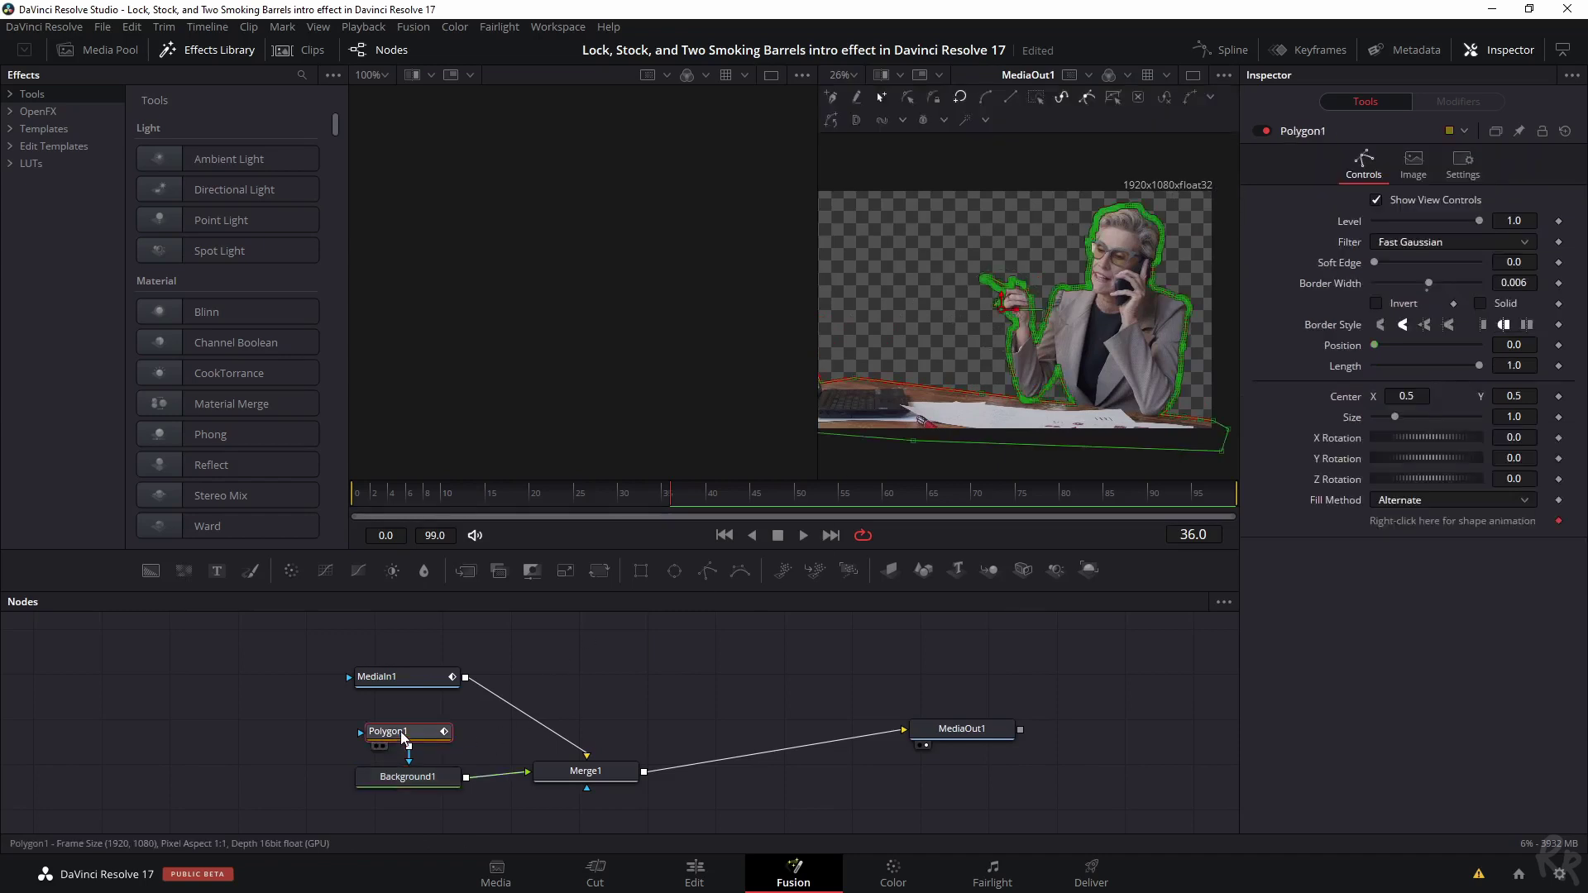
left_click(542, 500)
left_click_drag(543, 500, 498, 500)
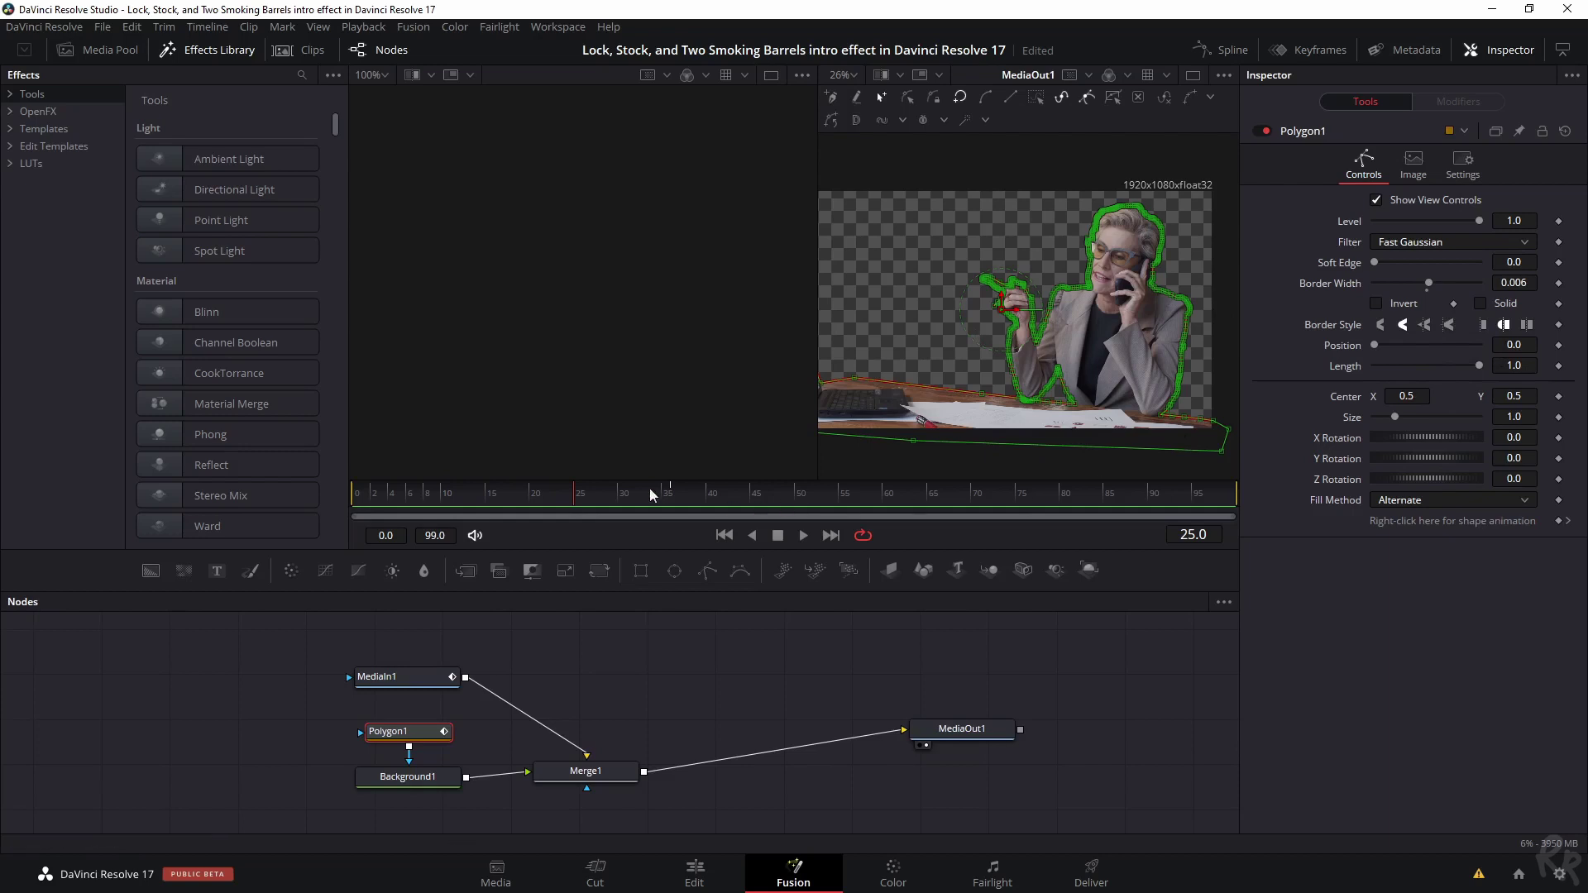
left_click(1559, 366)
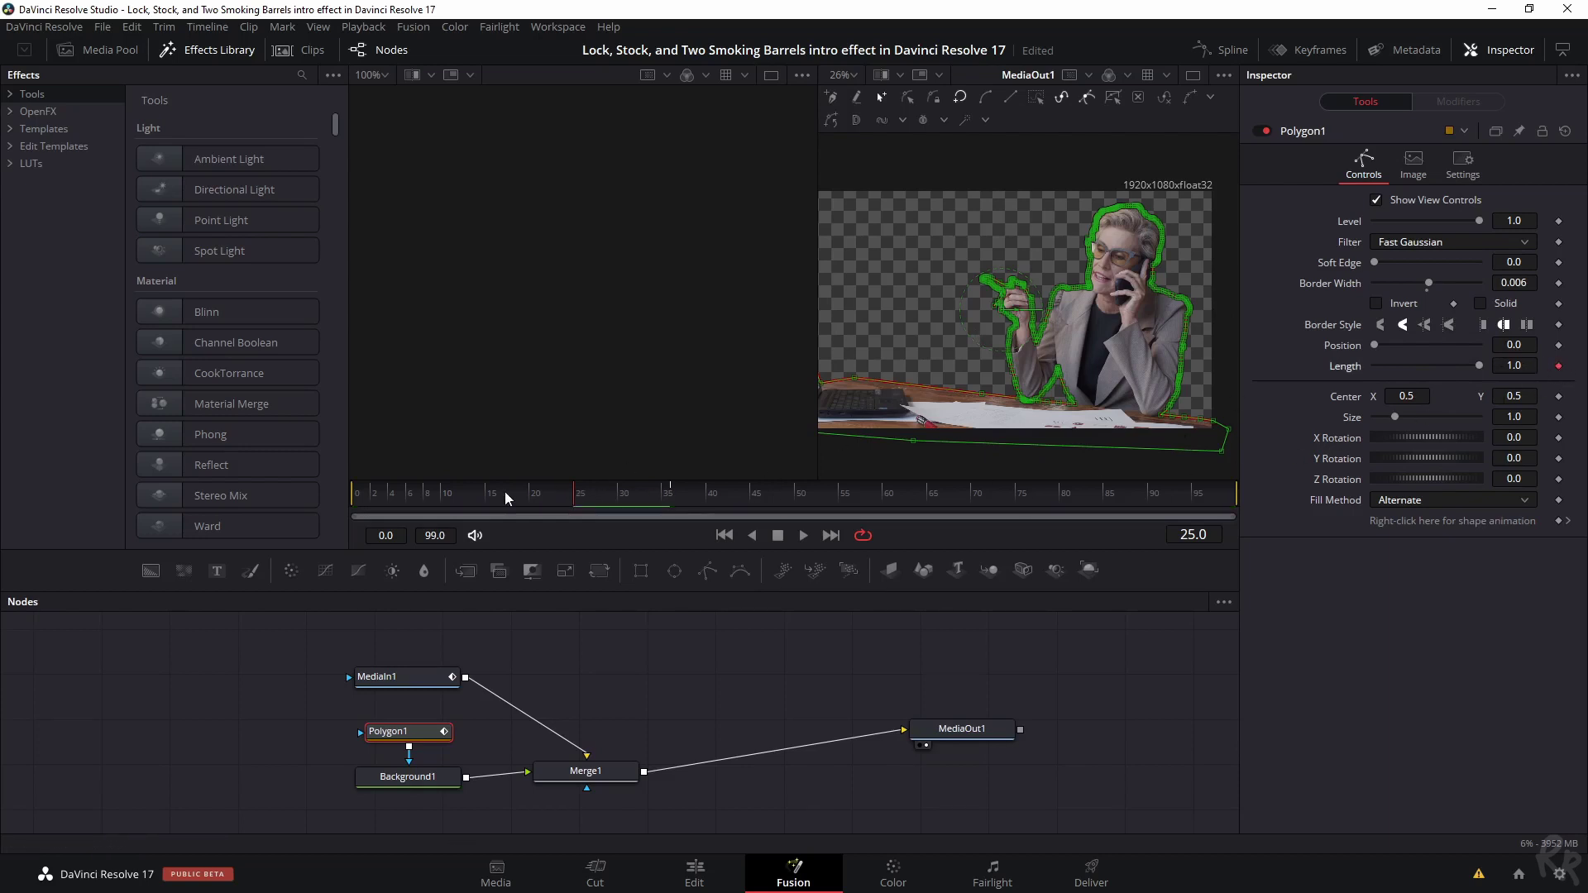
- Set the Polygon mask's Length to 0.0 at frame 0, and play back the outline drawing on around the subject
left_click_drag(507, 497, 363, 505)
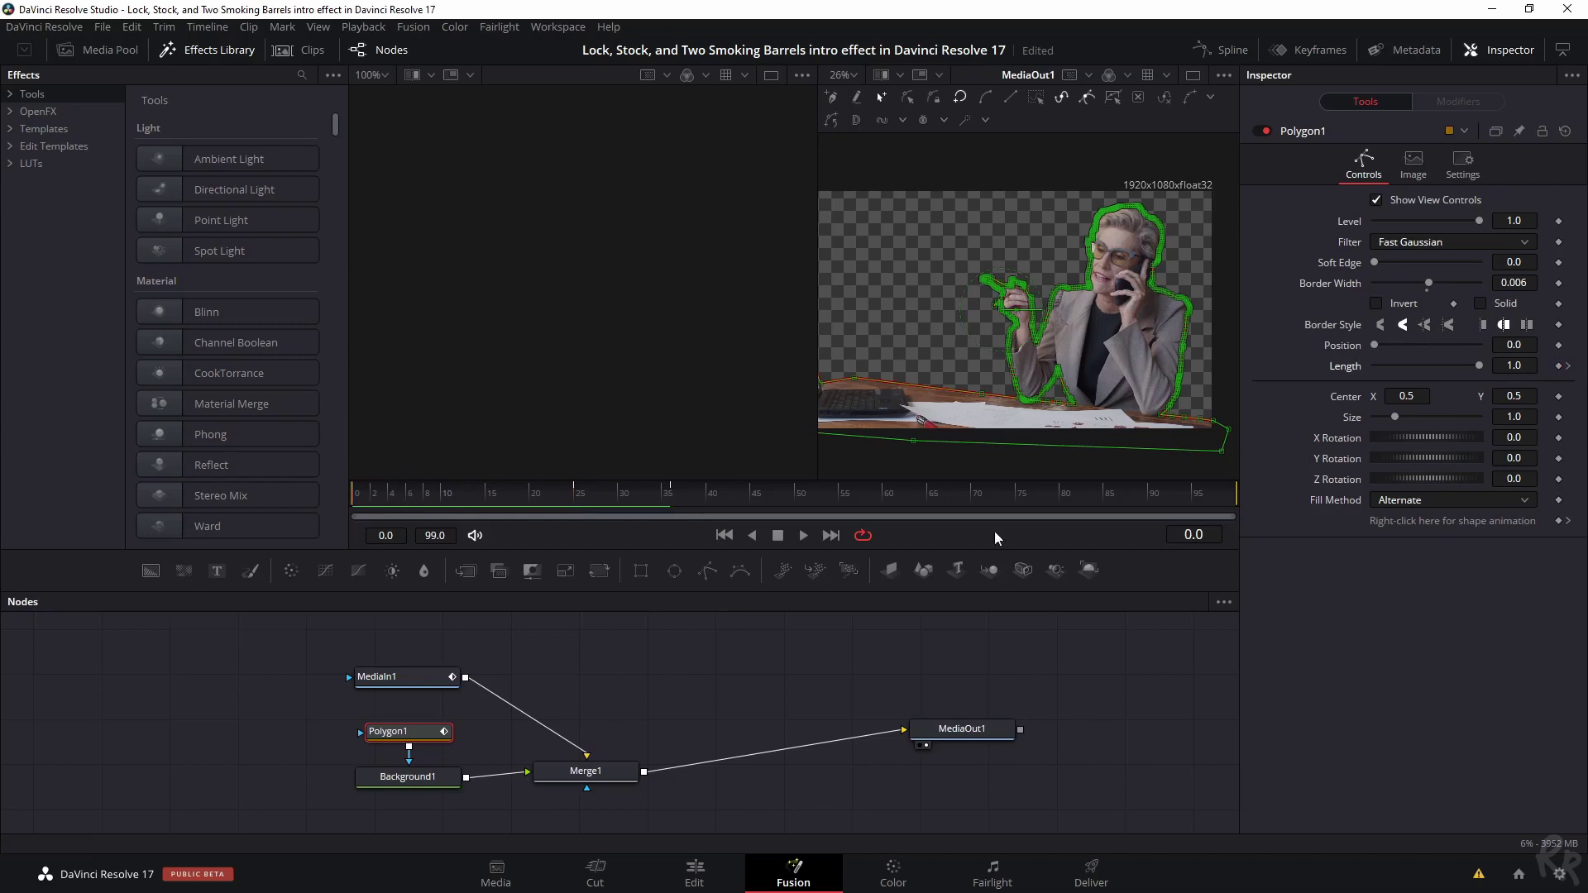
left_click_drag(1477, 366, 1343, 366)
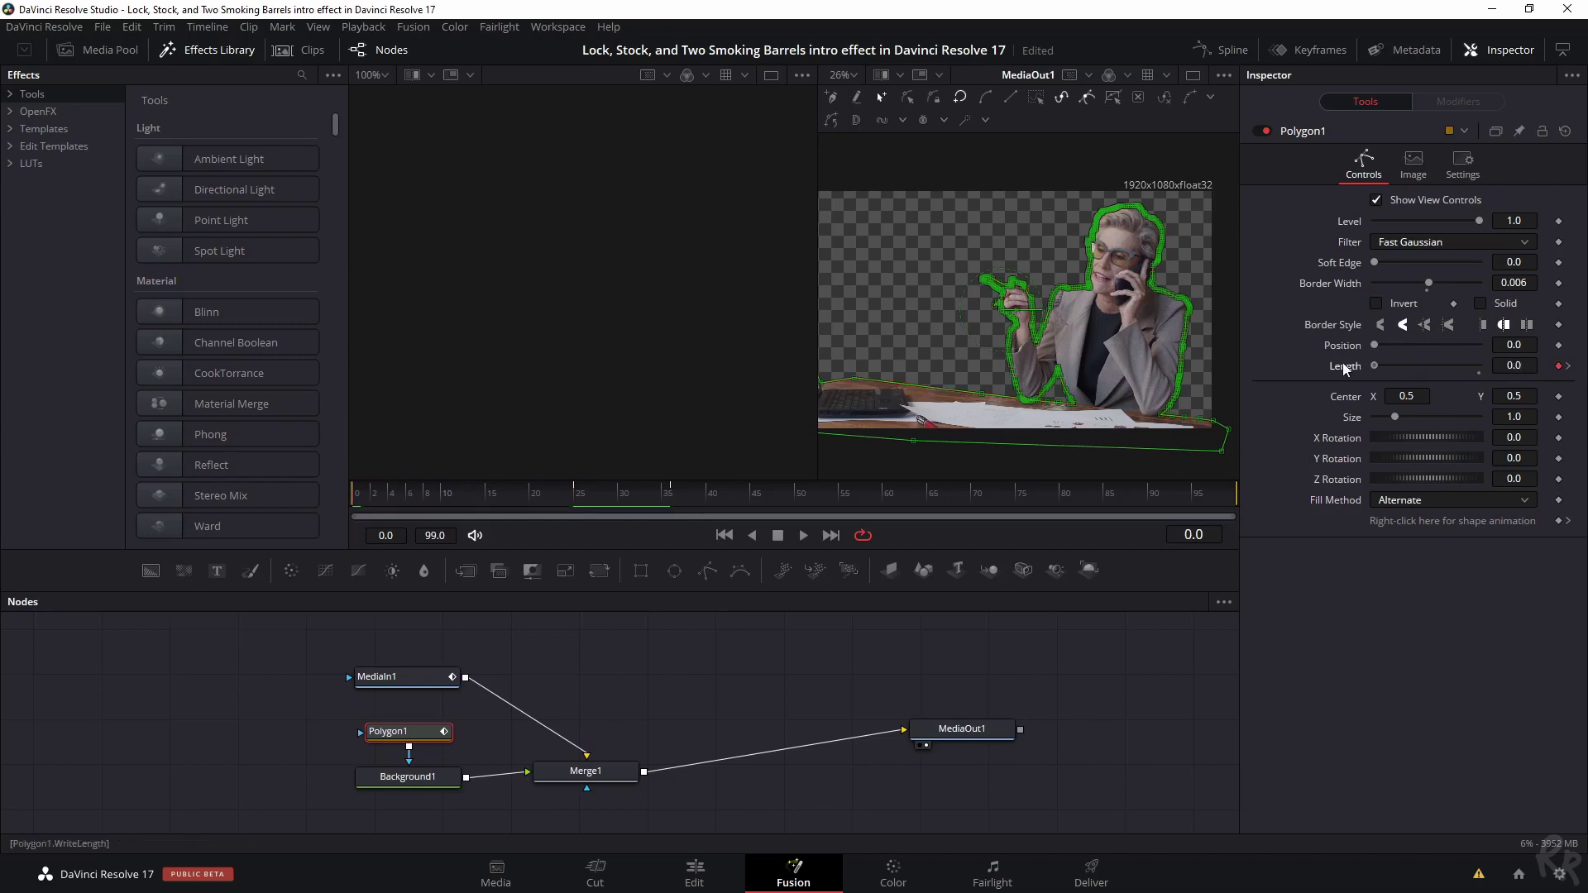
left_click(1568, 366)
left_click(1549, 366)
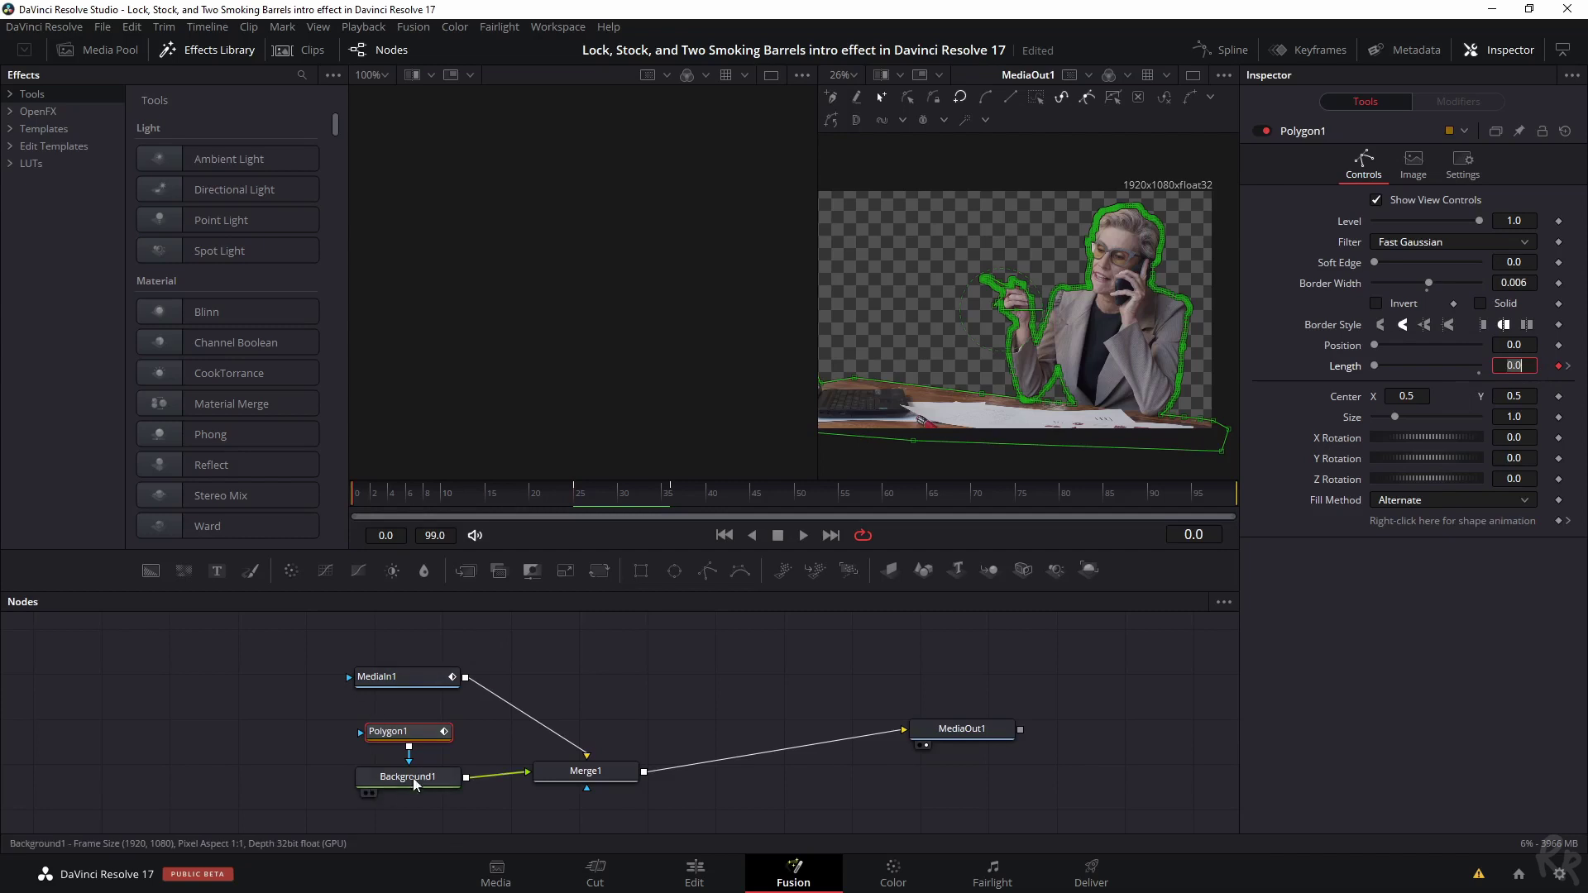
left_click(407, 786)
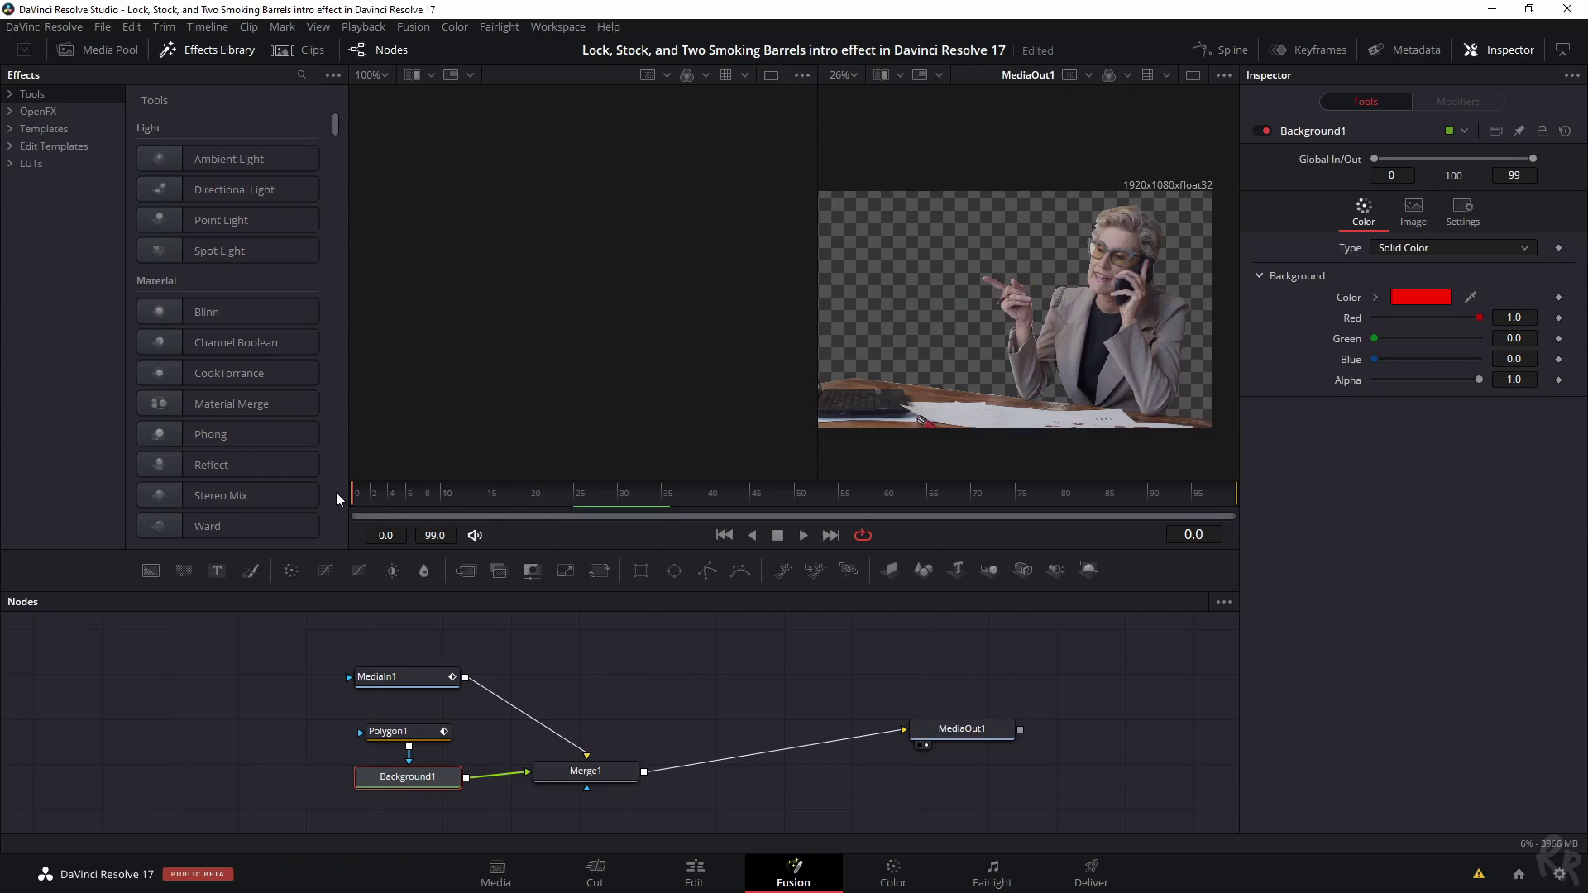
left_click(804, 536)
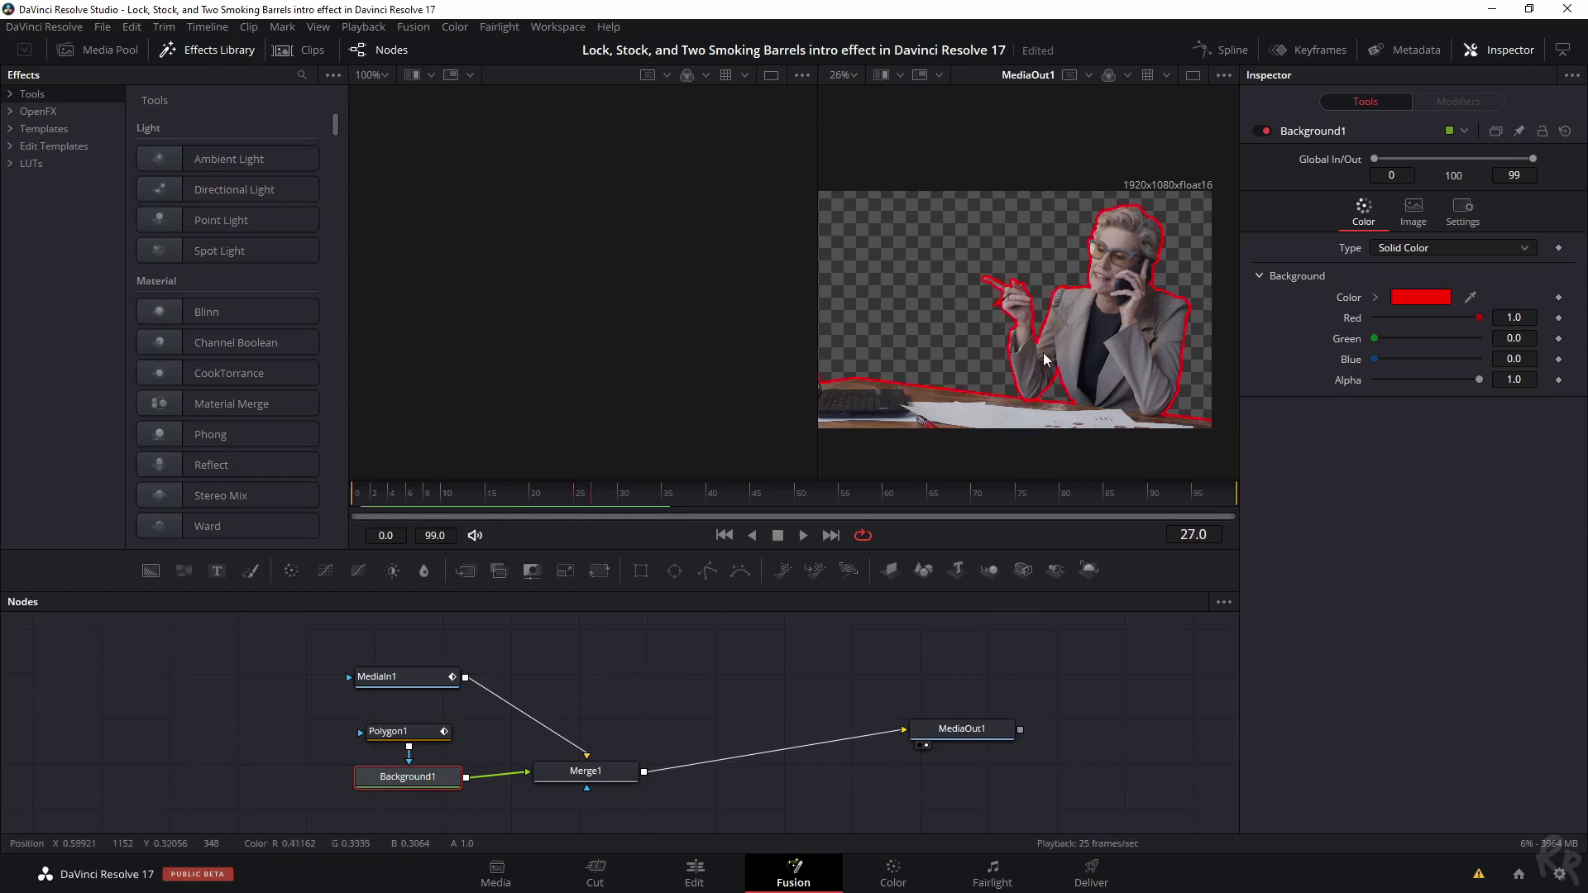
- Return to the Edit page and move Fusion Clip 3 up to video track V4
left_click(689, 875)
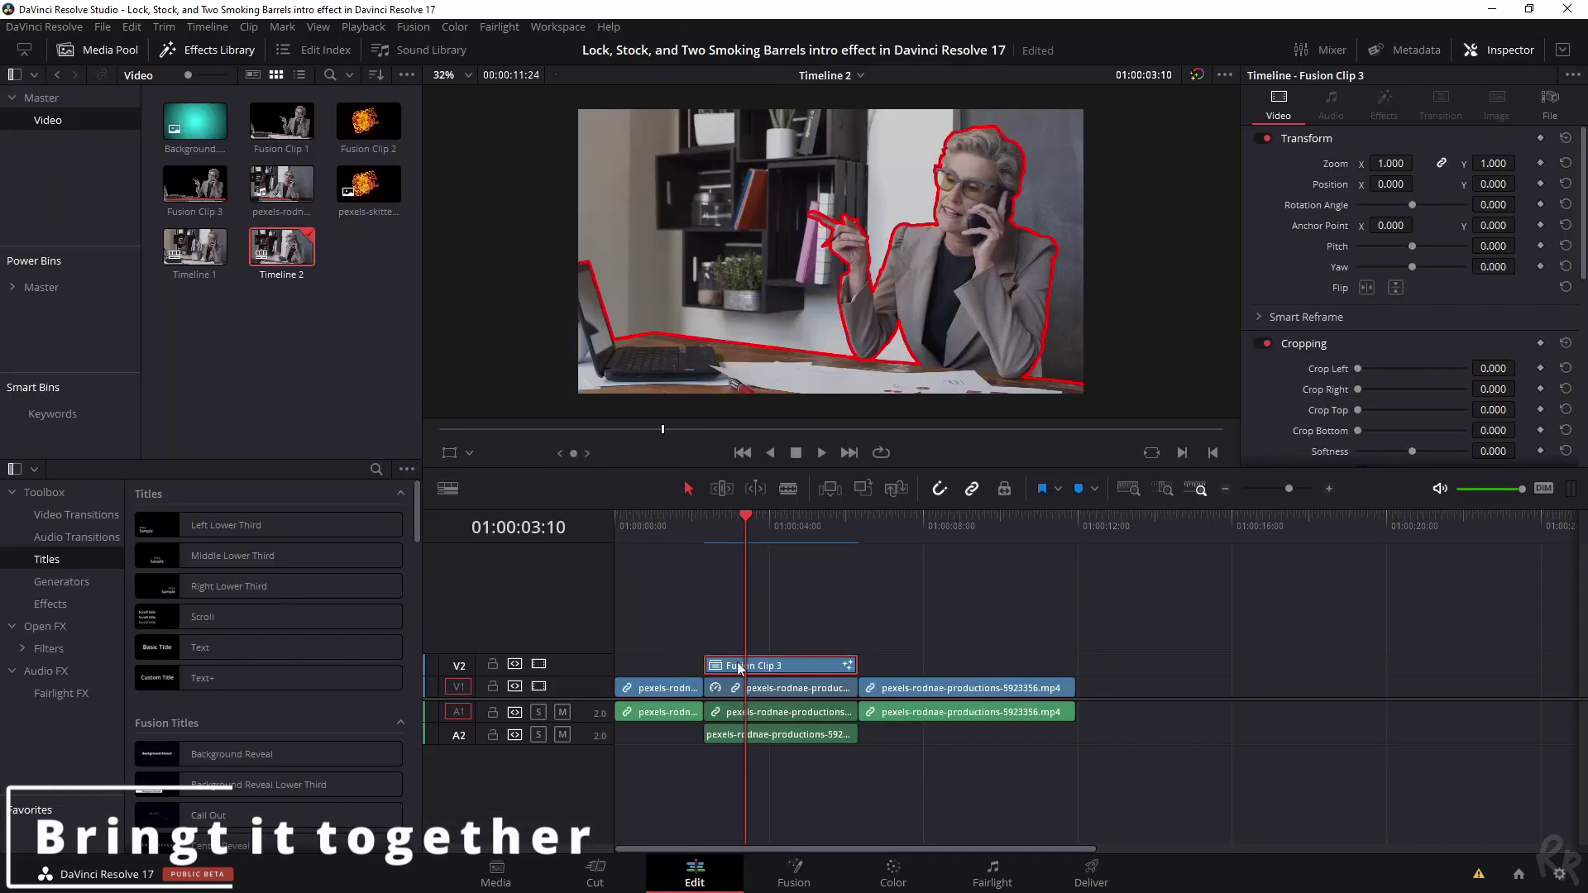
left_click_drag(776, 667, 777, 648)
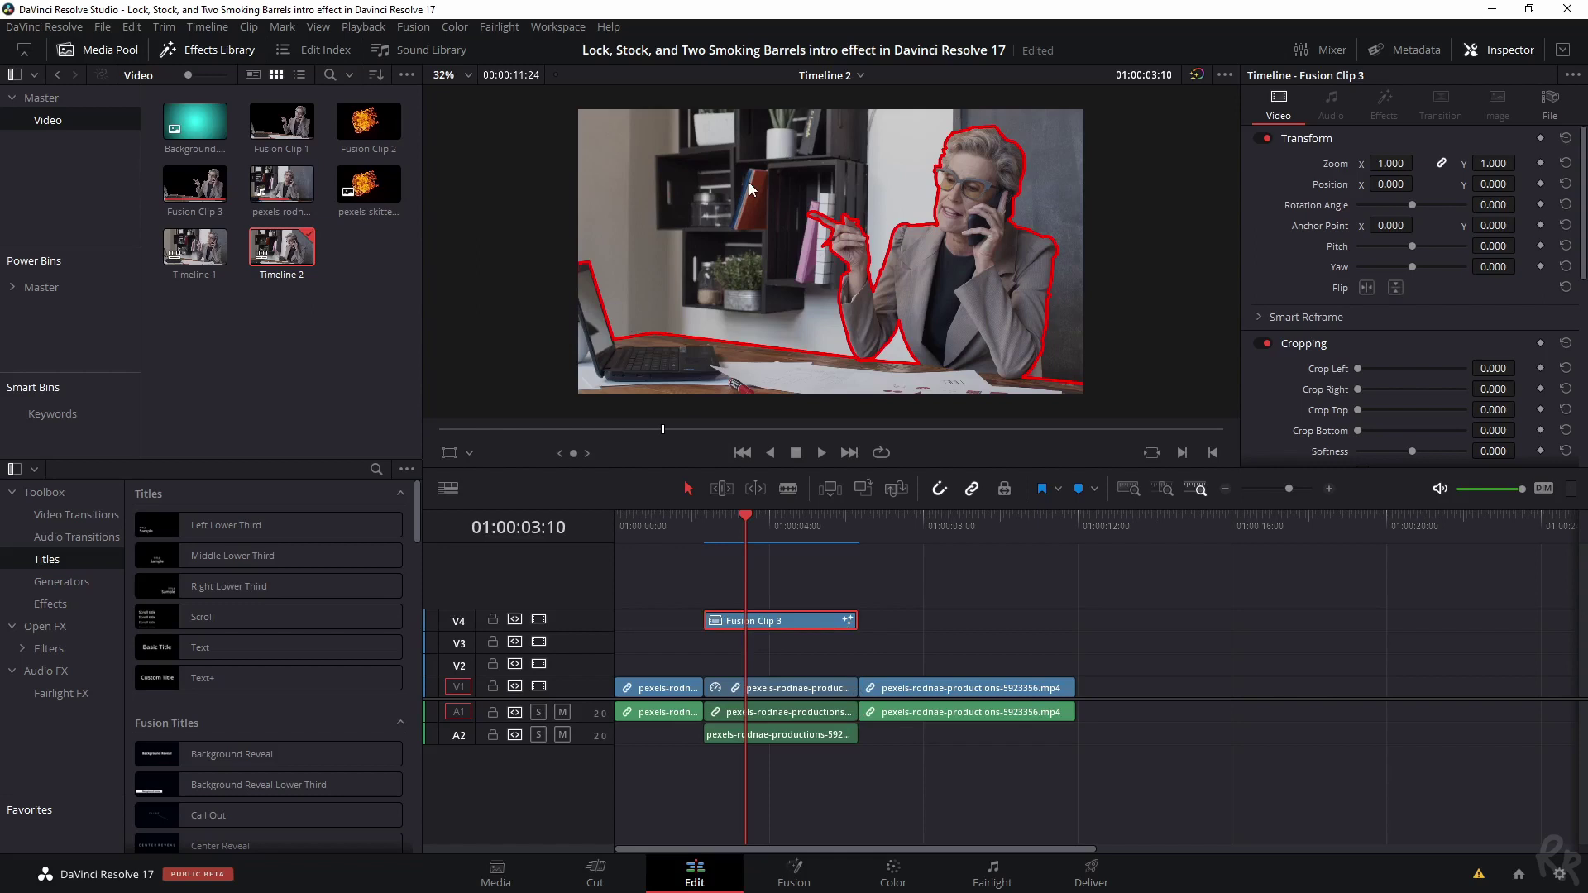
- Place Background.png on track V2 beneath Fusion Clip 3, trim it to the same end, and compare the image with V2 disabled and enabled
left_click_drag(195, 124, 787, 668)
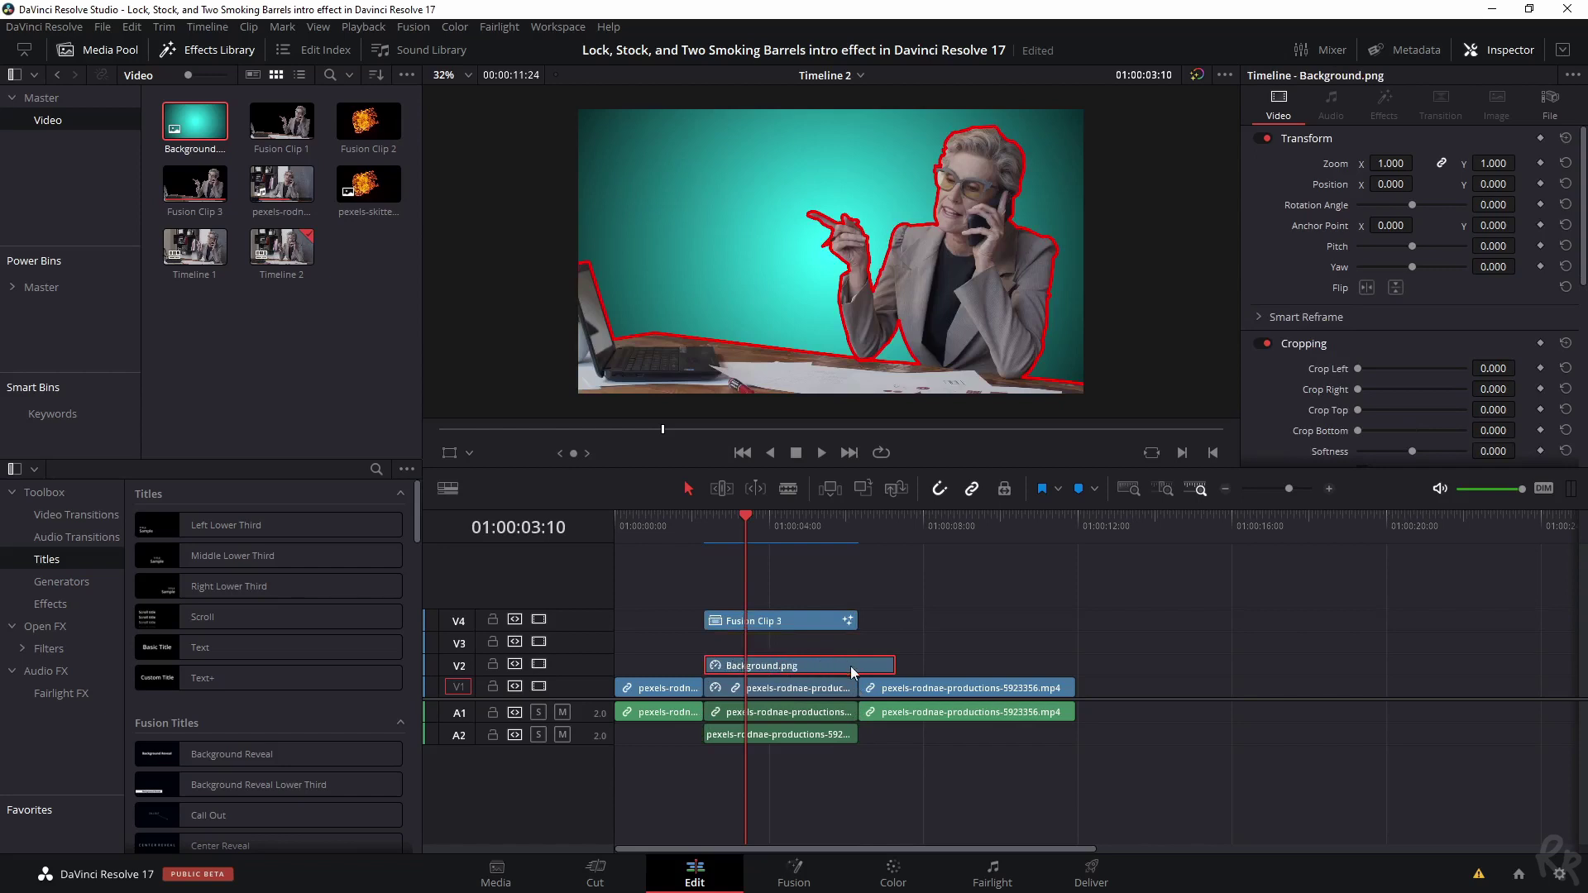
left_click_drag(895, 667, 858, 667)
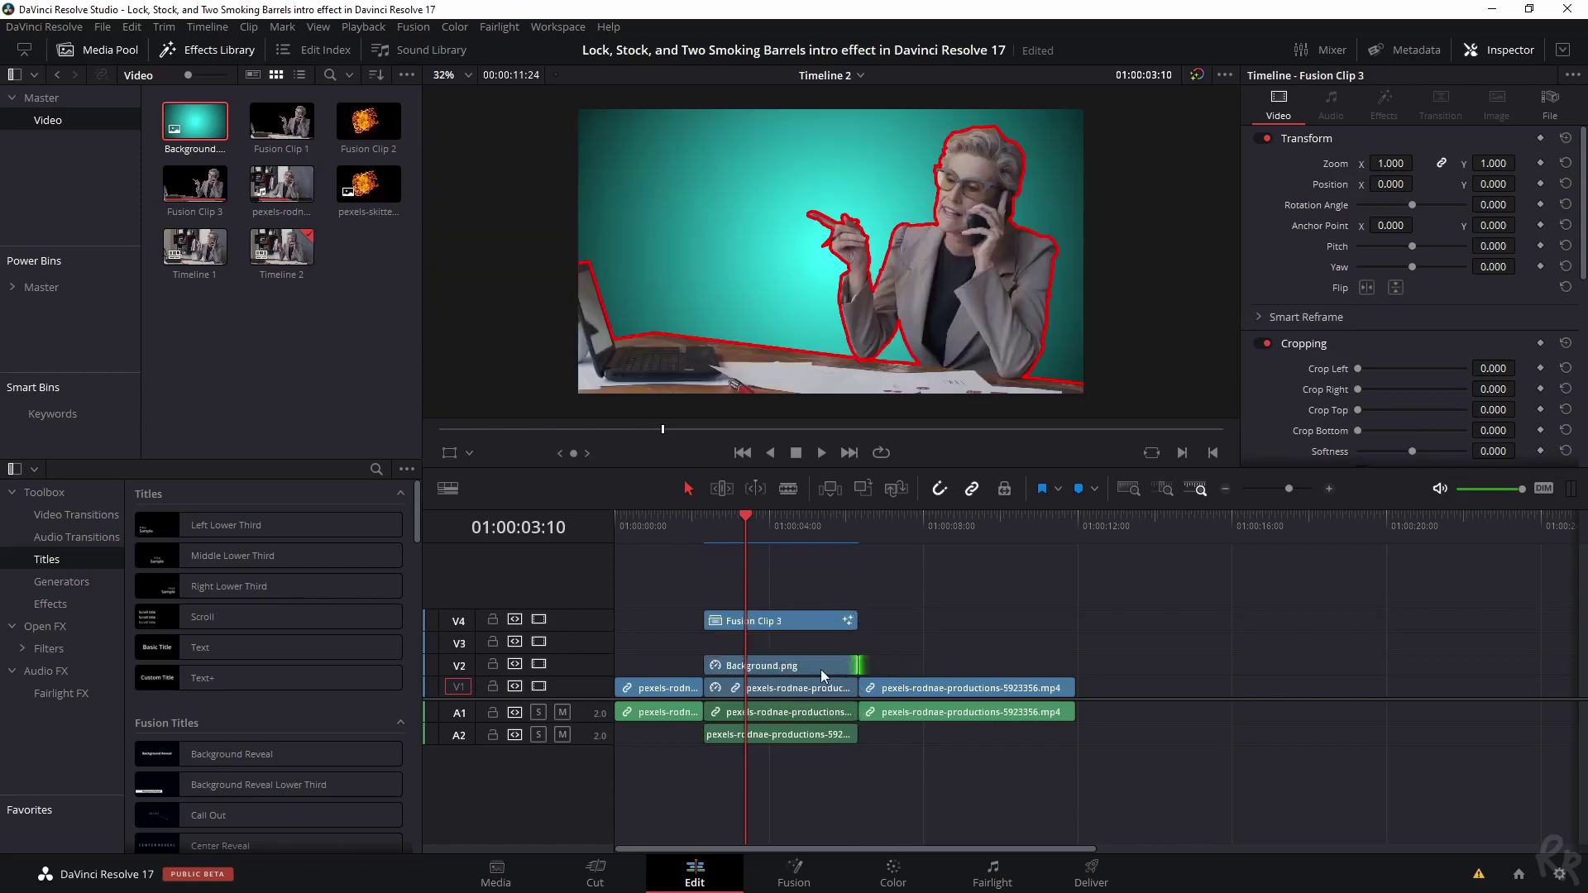
left_click(539, 666)
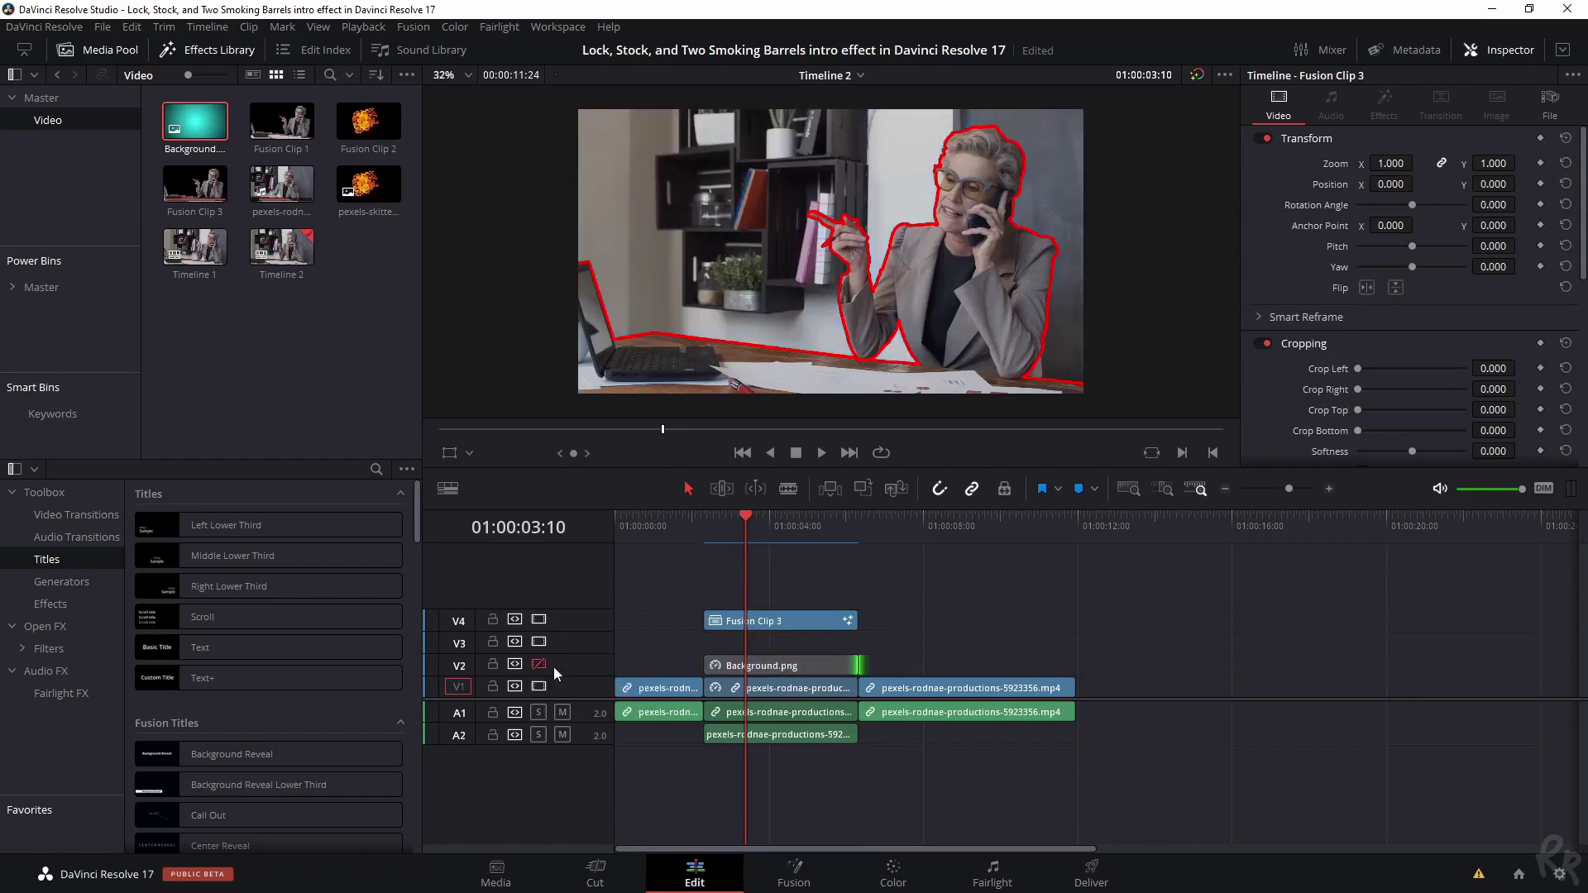
left_click(539, 665)
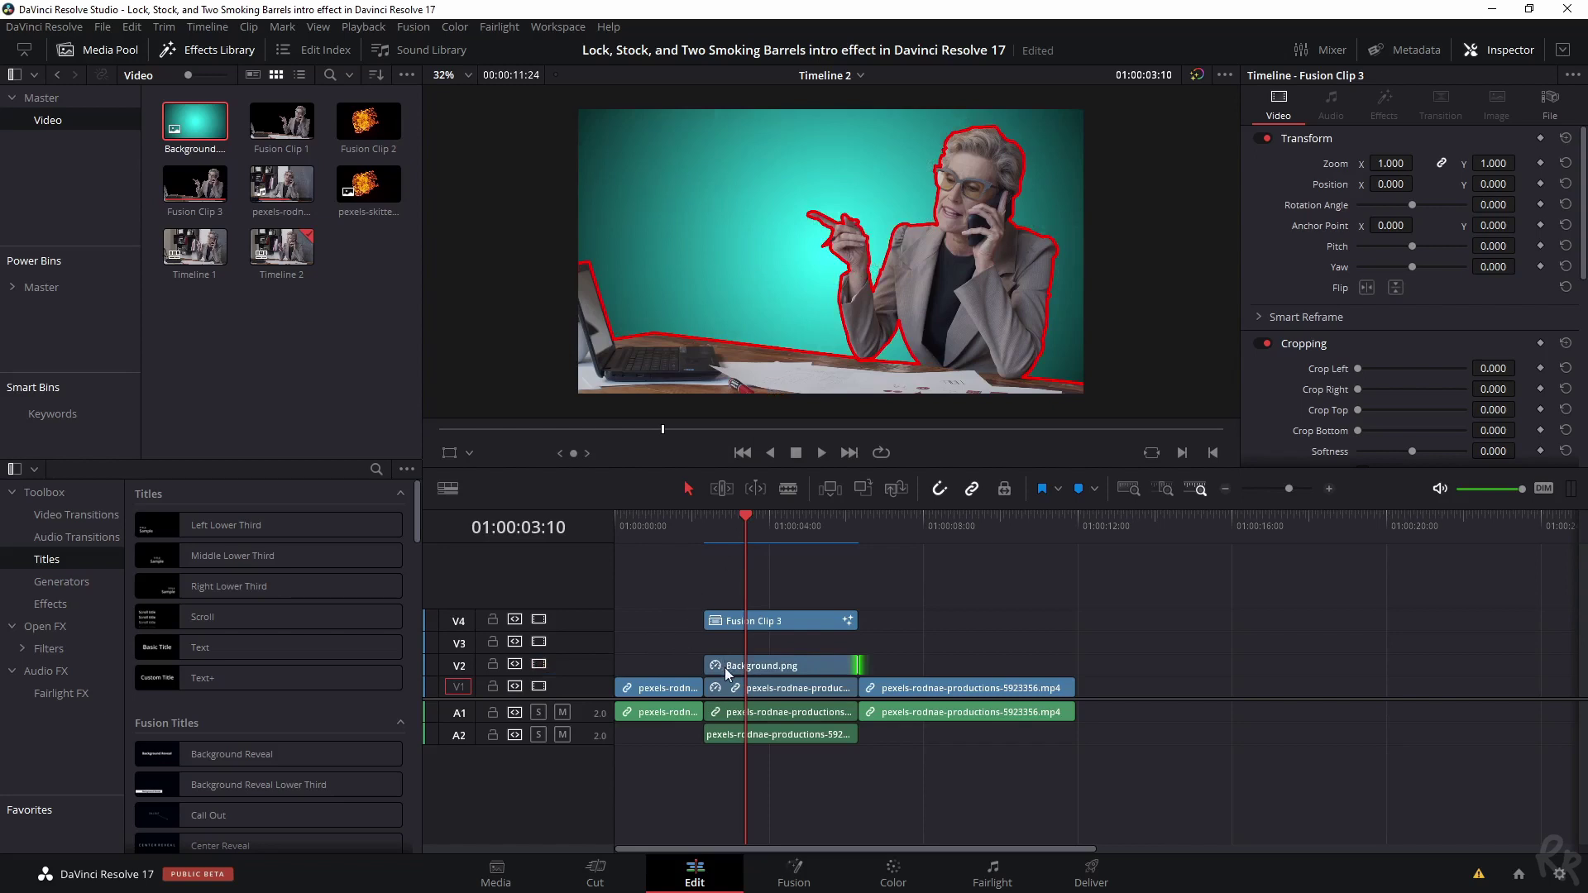
- At the start of Background.png (01:00:02:08), set Crop Right to 1920 with a keyframe
left_click(713, 517)
left_click(751, 667)
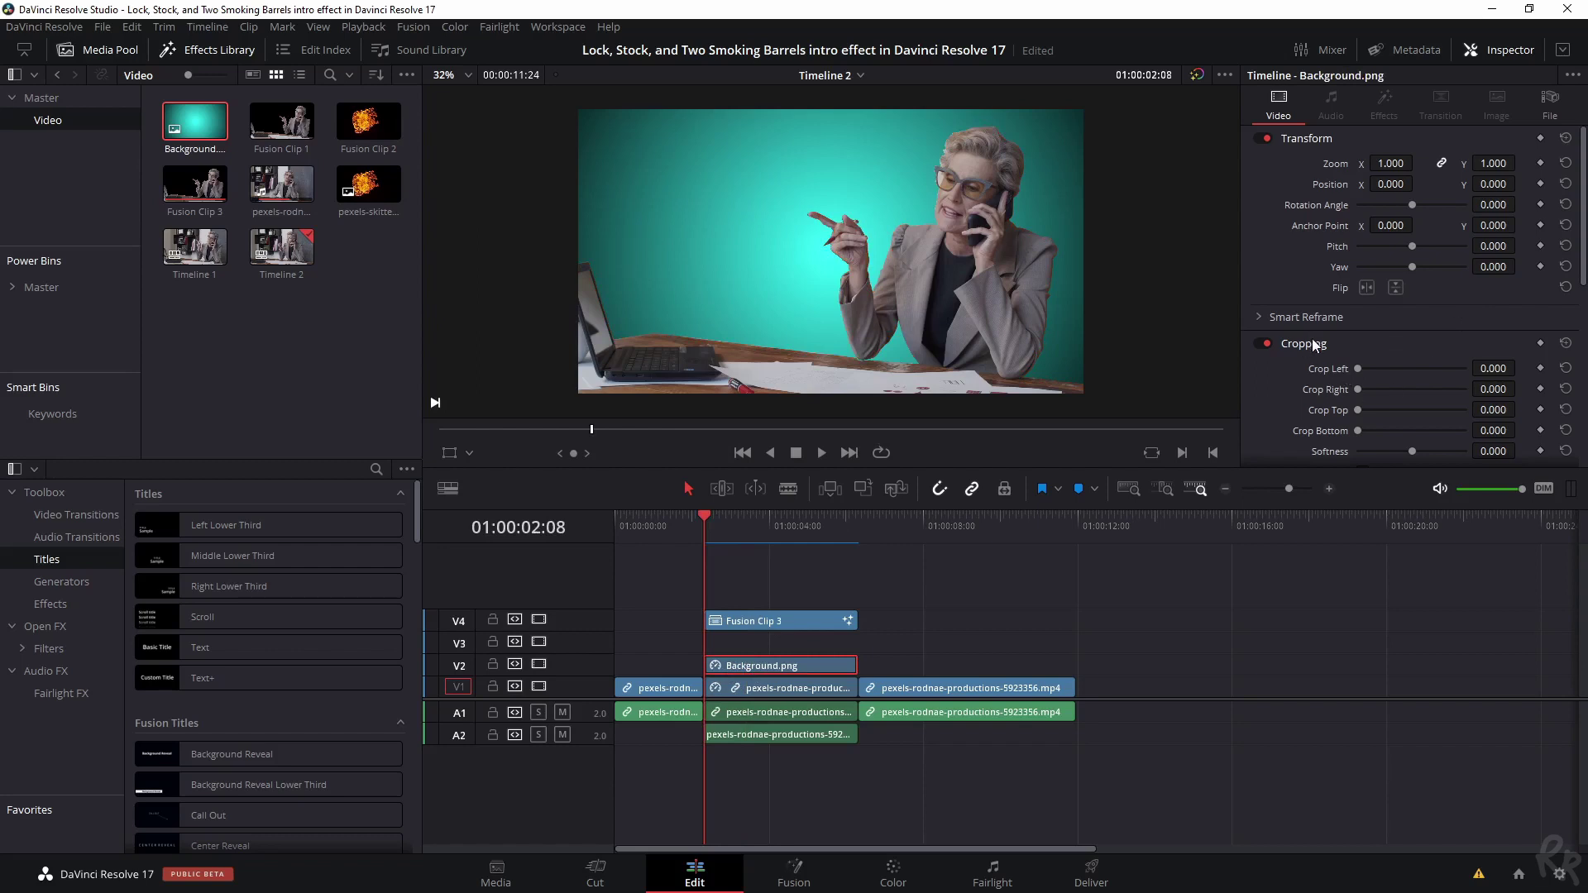
left_click_drag(1358, 390, 1510, 391)
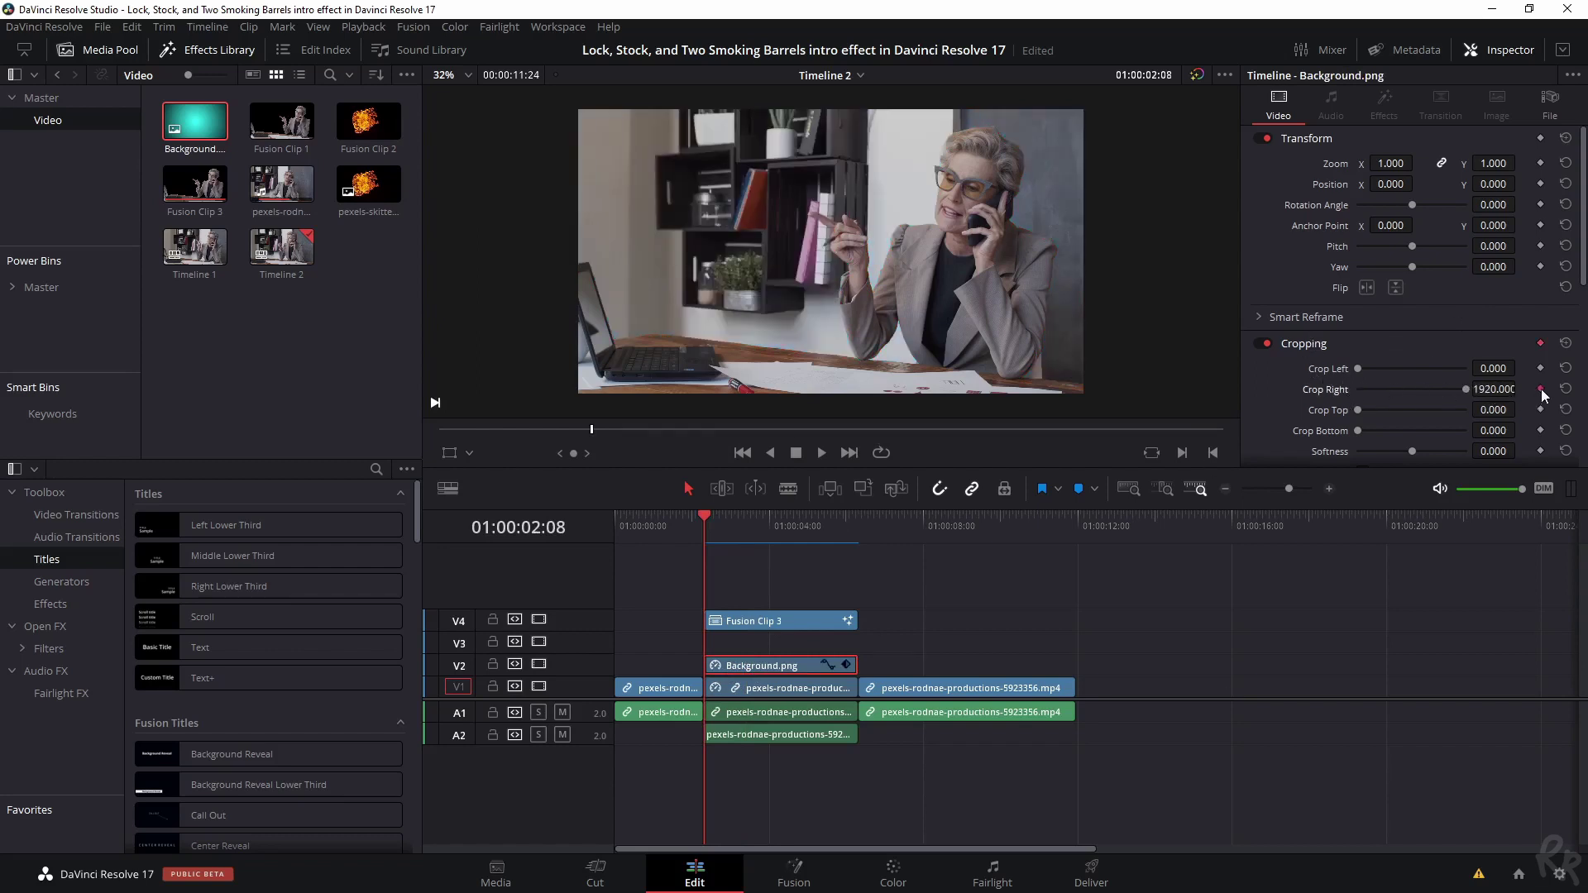
- Set Crop Right of Background.png to 0 at 01:00:03:08 and play back the background wipe from the clip's start
left_click(743, 518)
left_click_drag(1466, 389, 1315, 399)
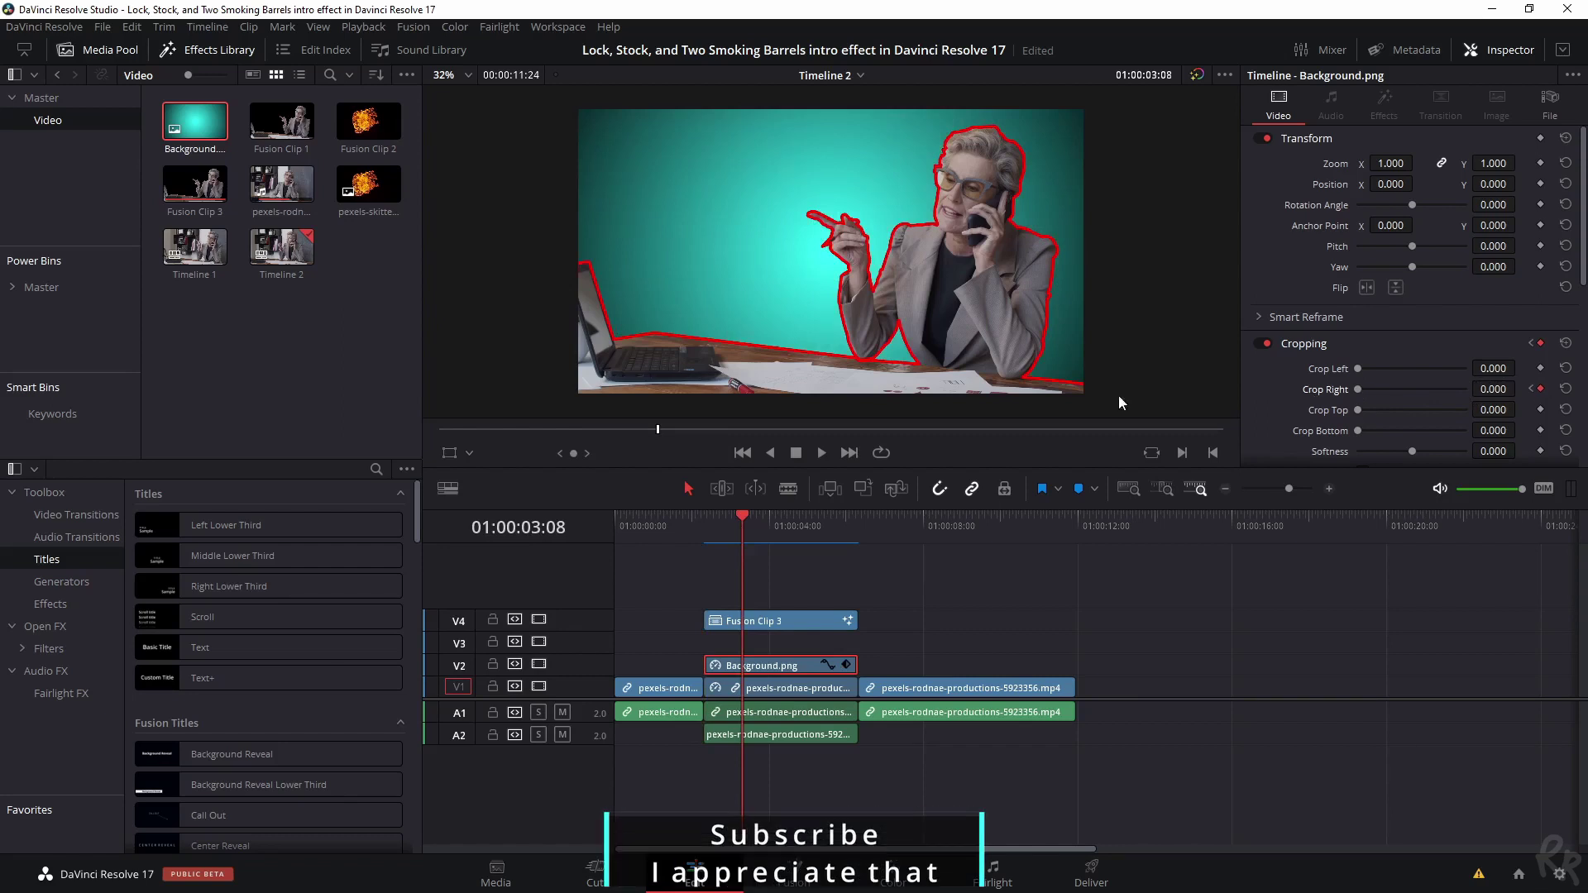
left_click(708, 523)
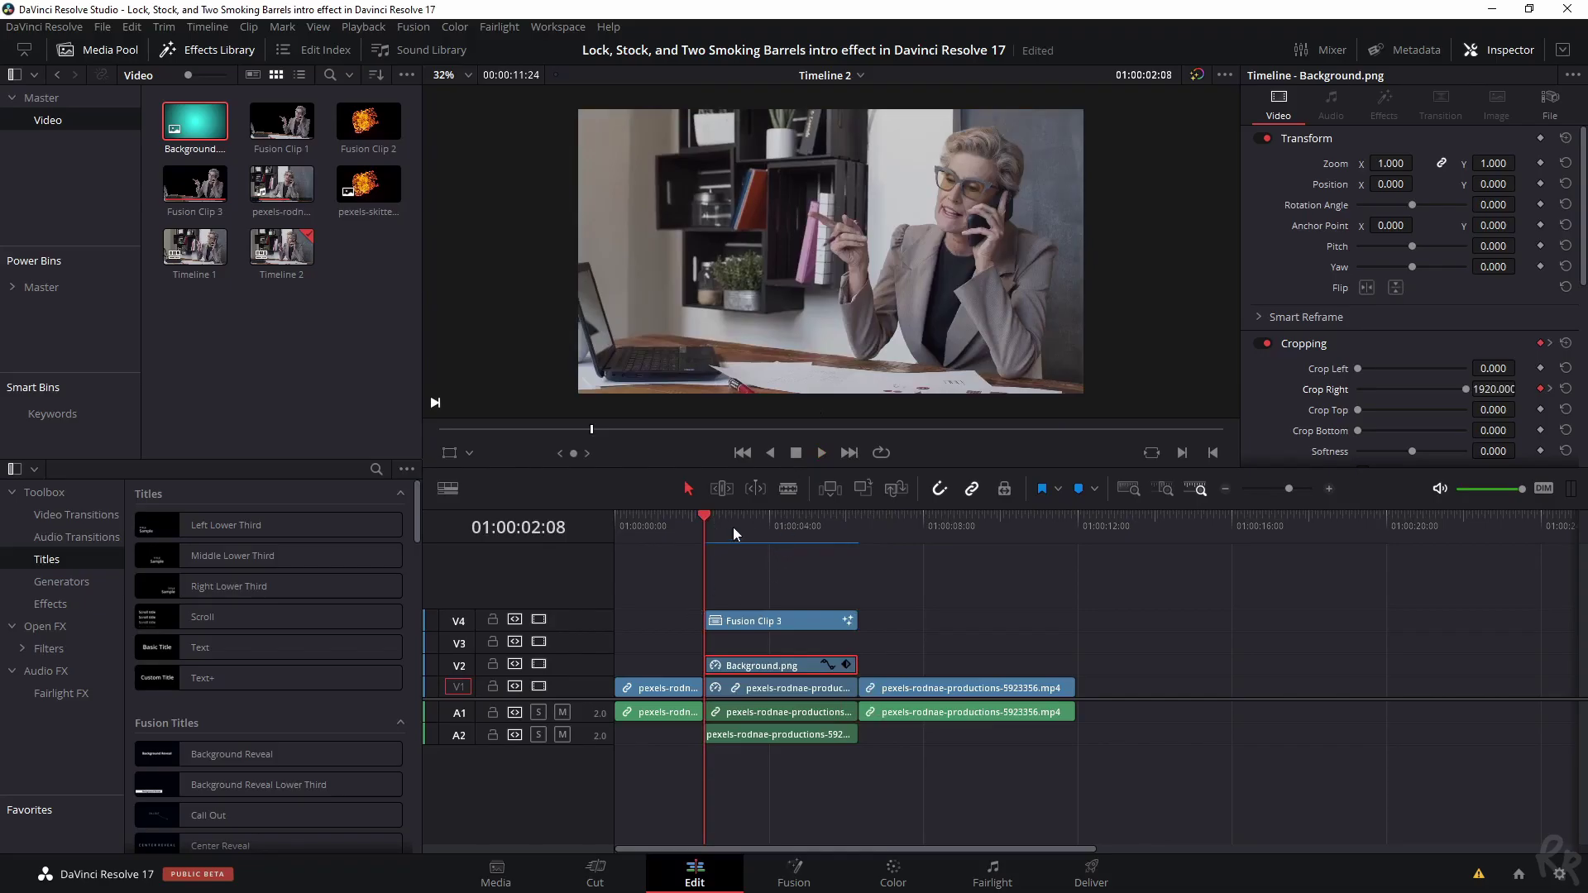
left_click(754, 524)
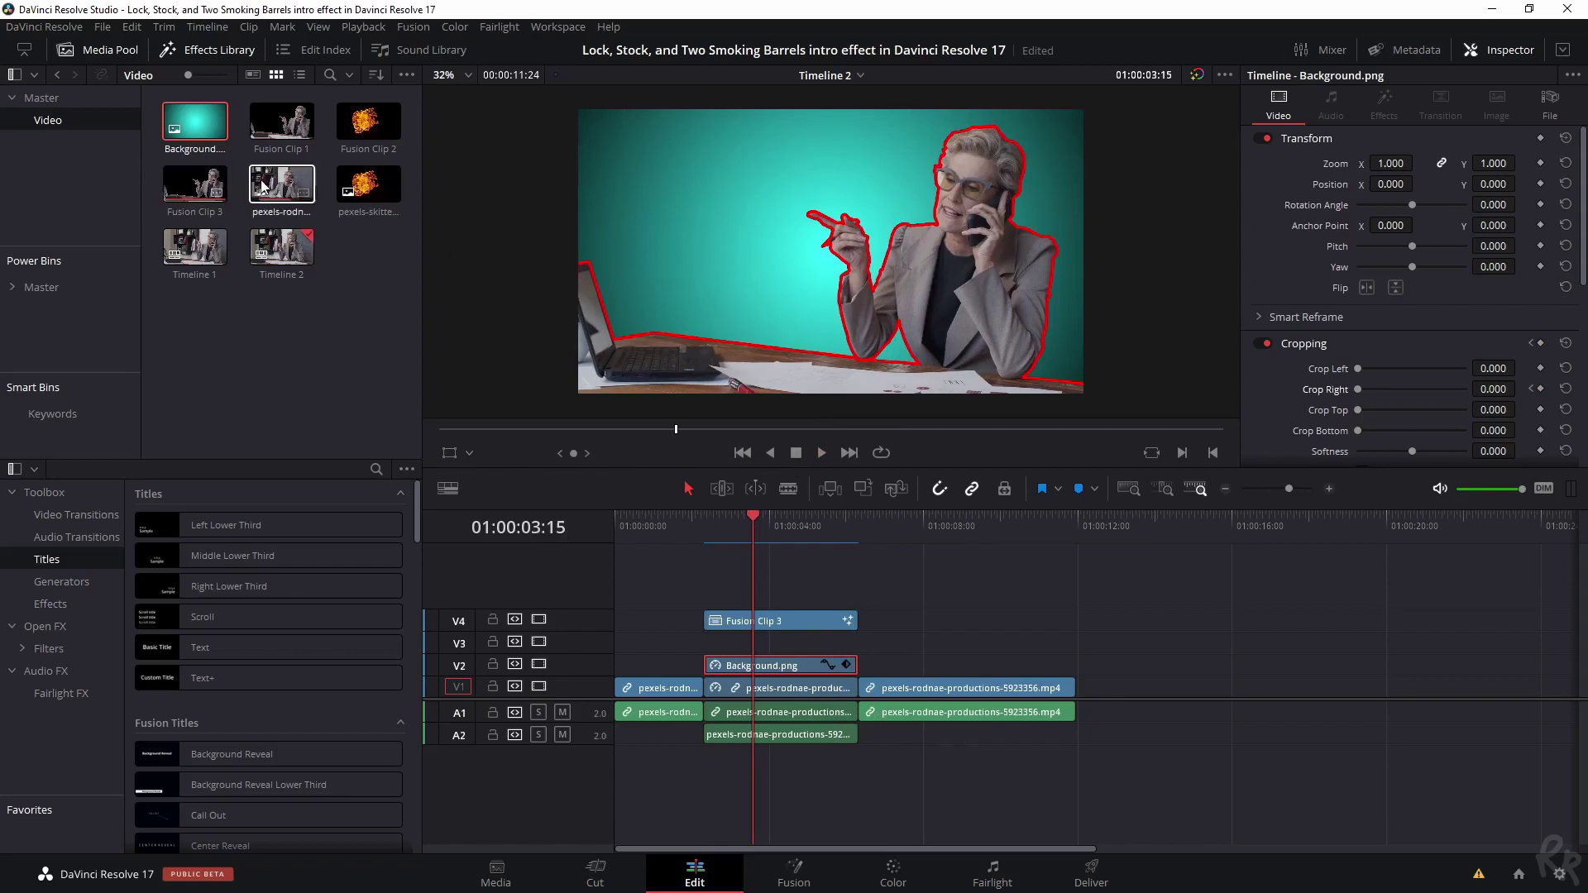
- Place the fire image on track V3, trimmed to the end of Background.png, and convert it into a new Fusion clip
left_click_drag(365, 192, 714, 644)
left_click_drag(895, 646, 860, 645)
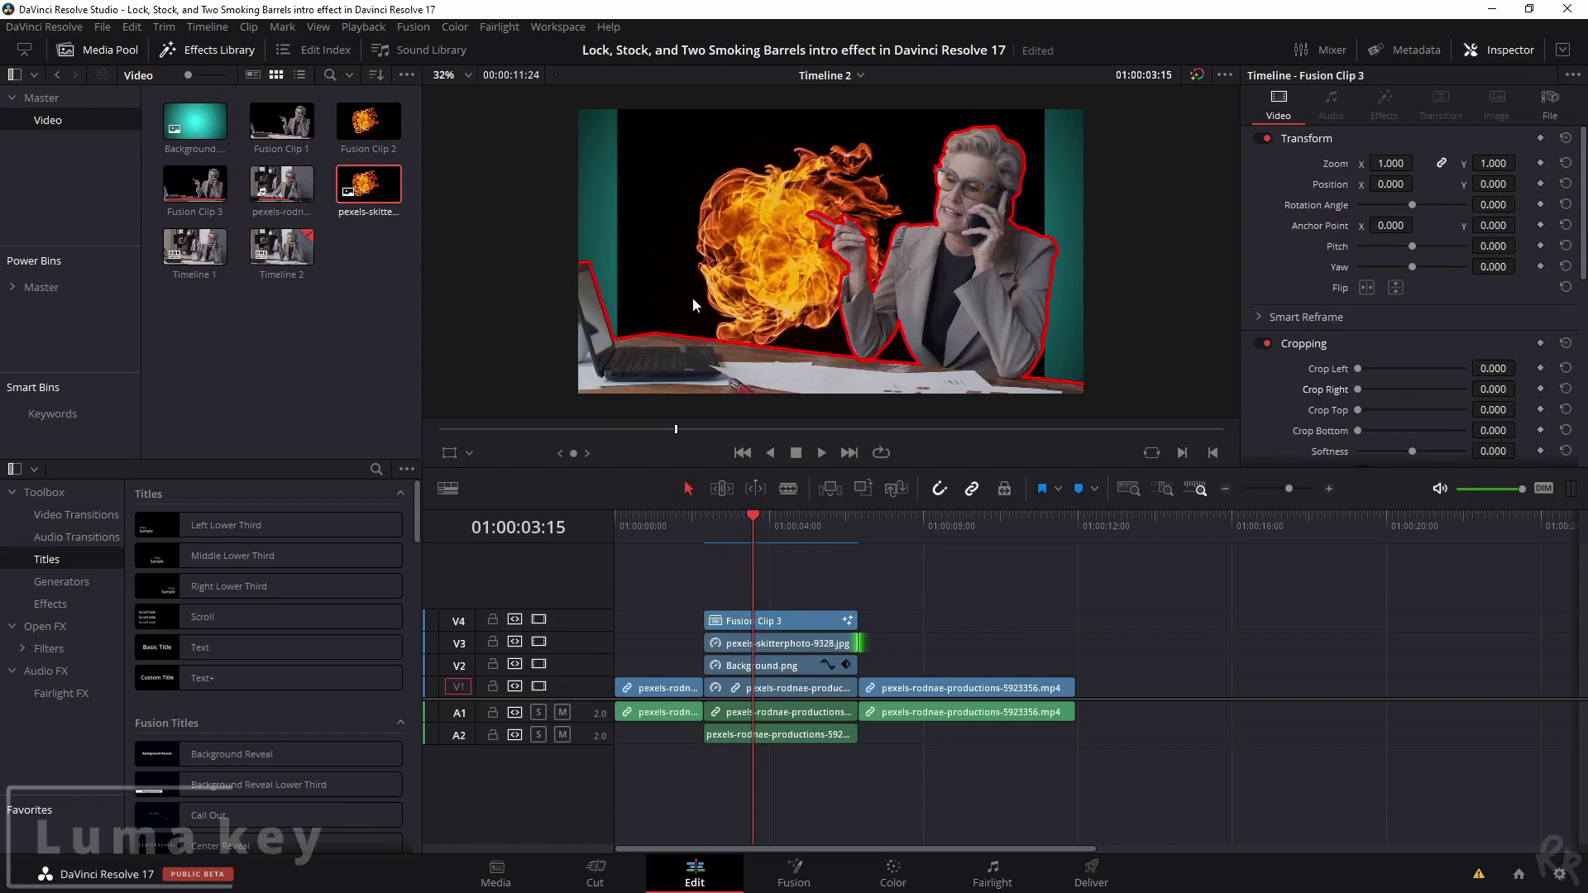
left_click(789, 645)
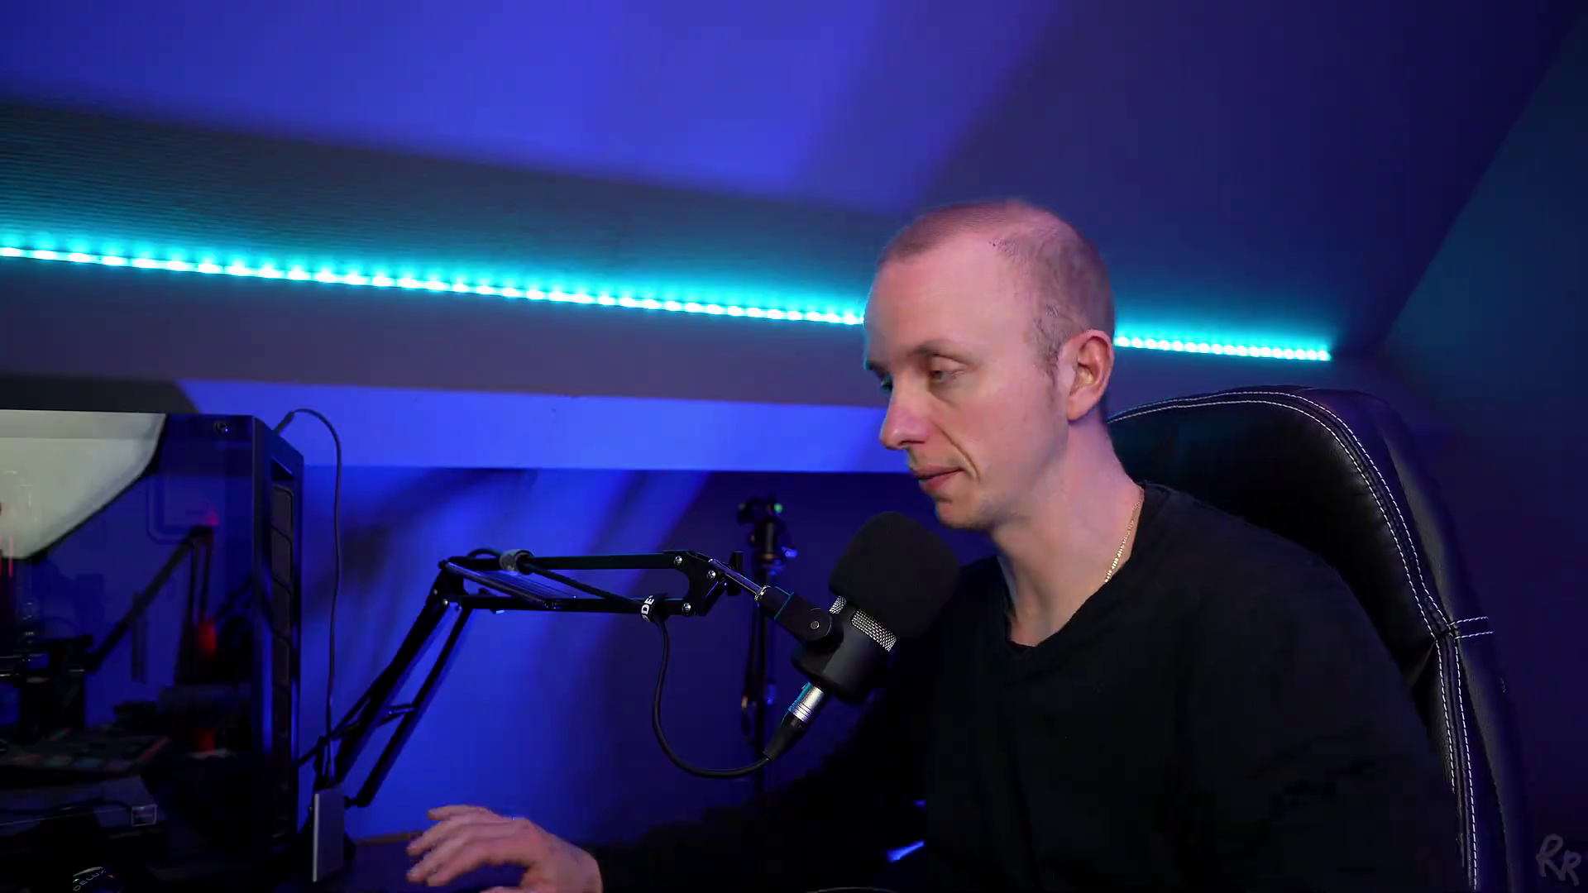
right_click(810, 644)
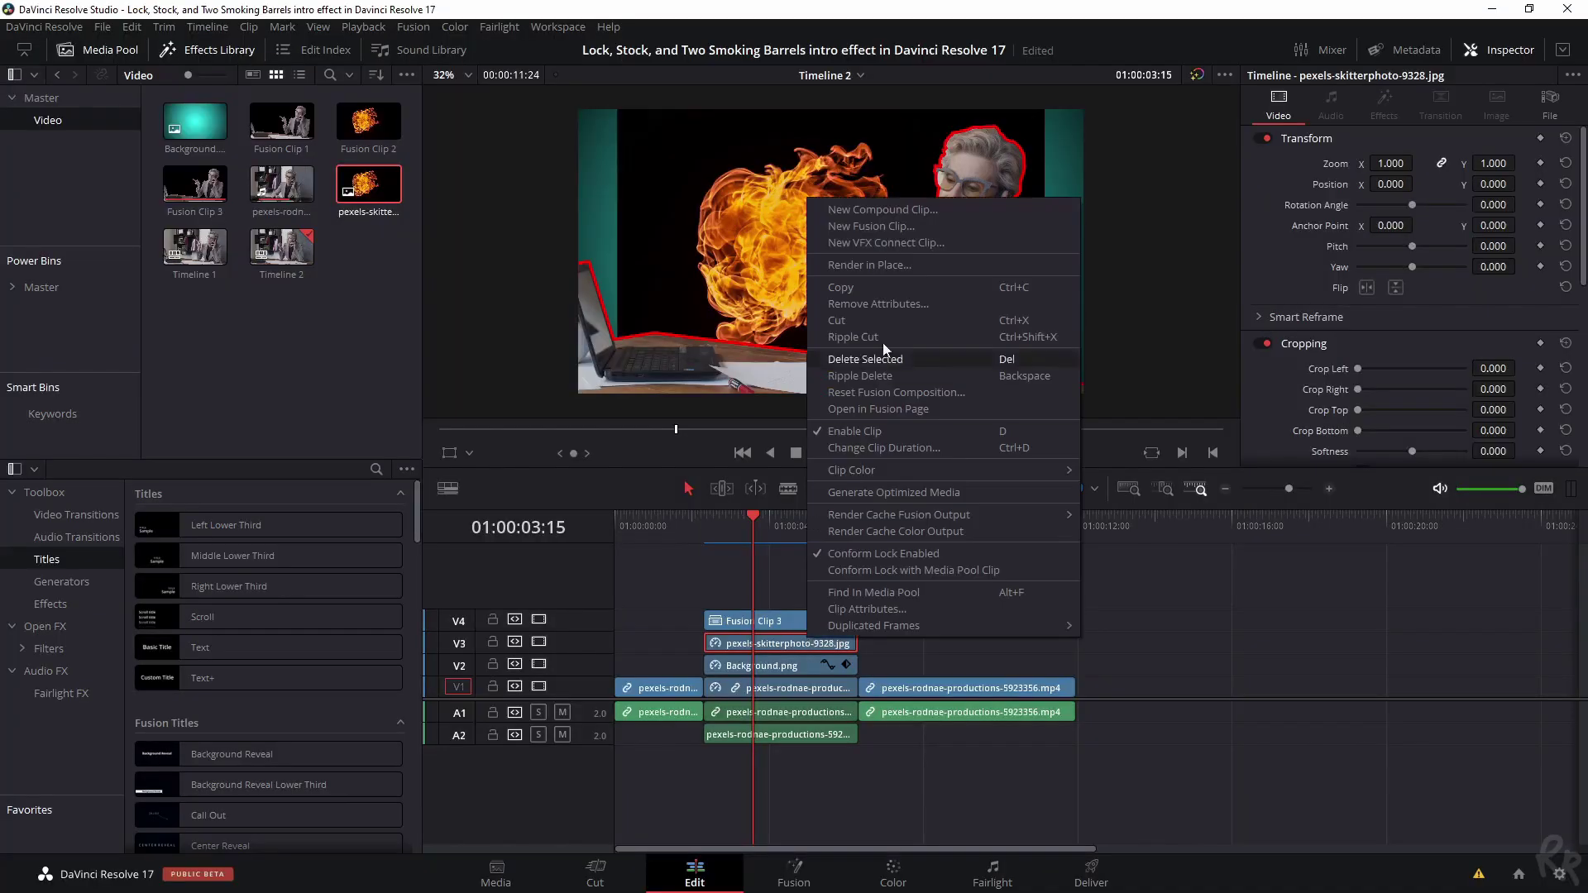
left_click(881, 222)
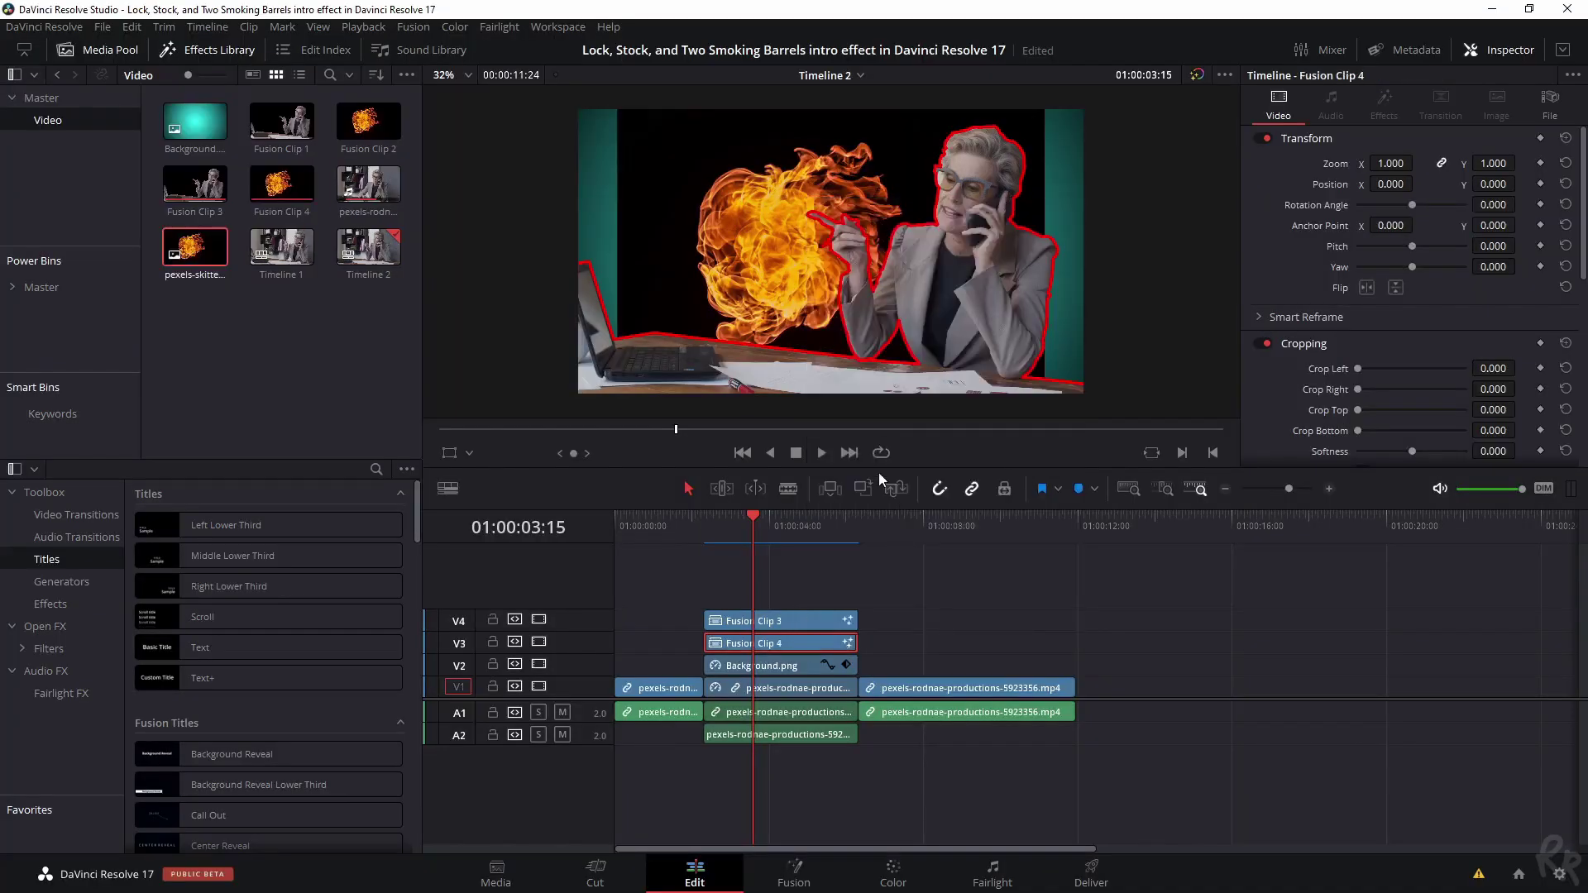
- Disable track V4 and open the fire clip on the Fusion page
left_click(539, 620)
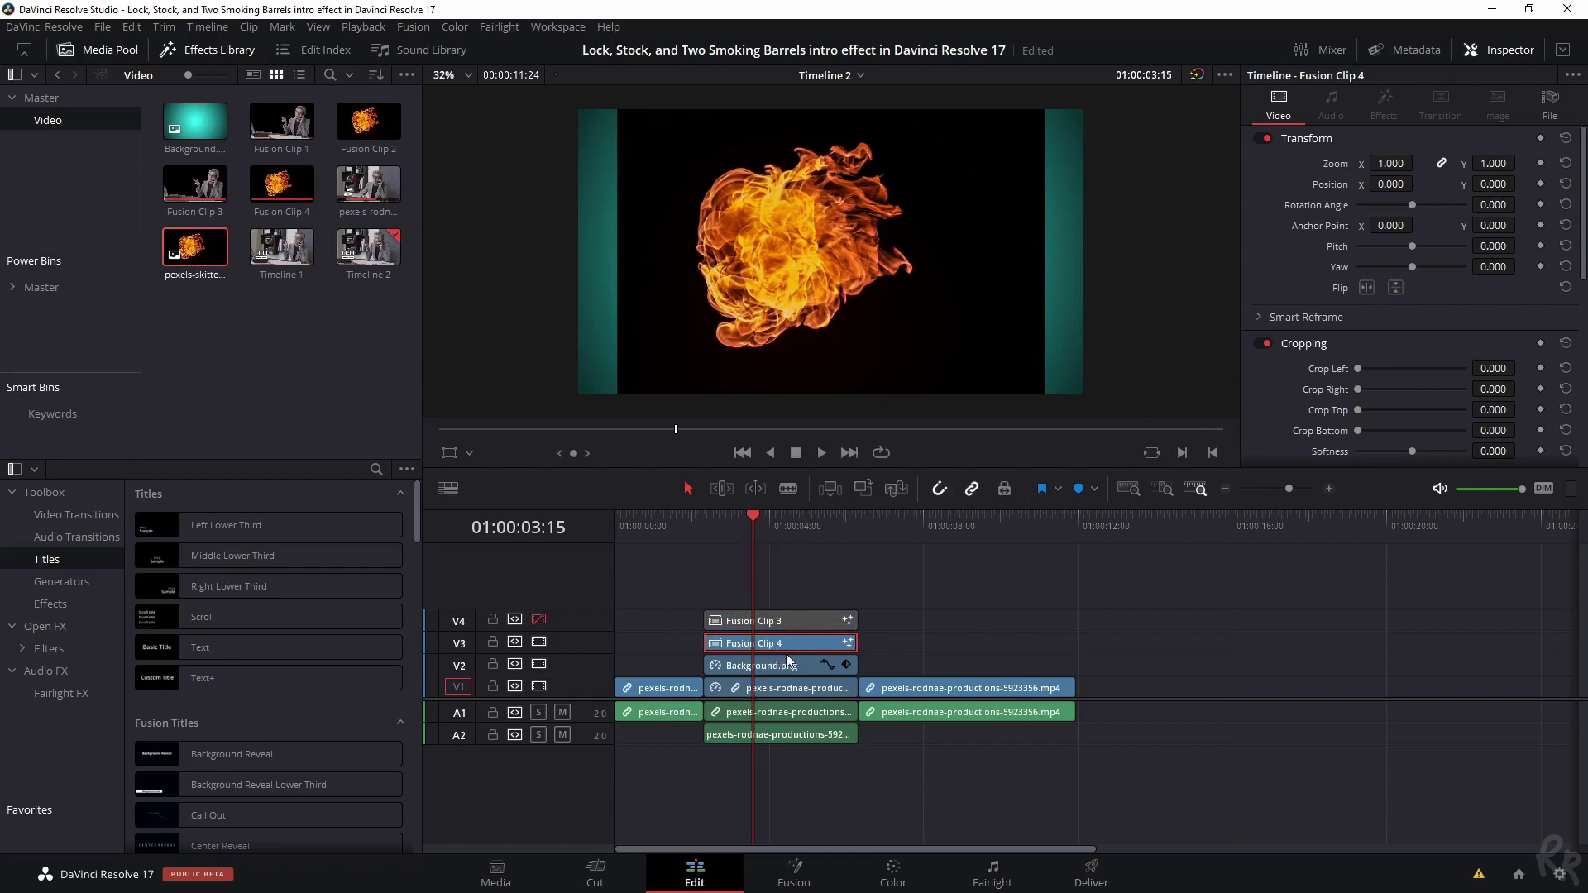
left_click(810, 875)
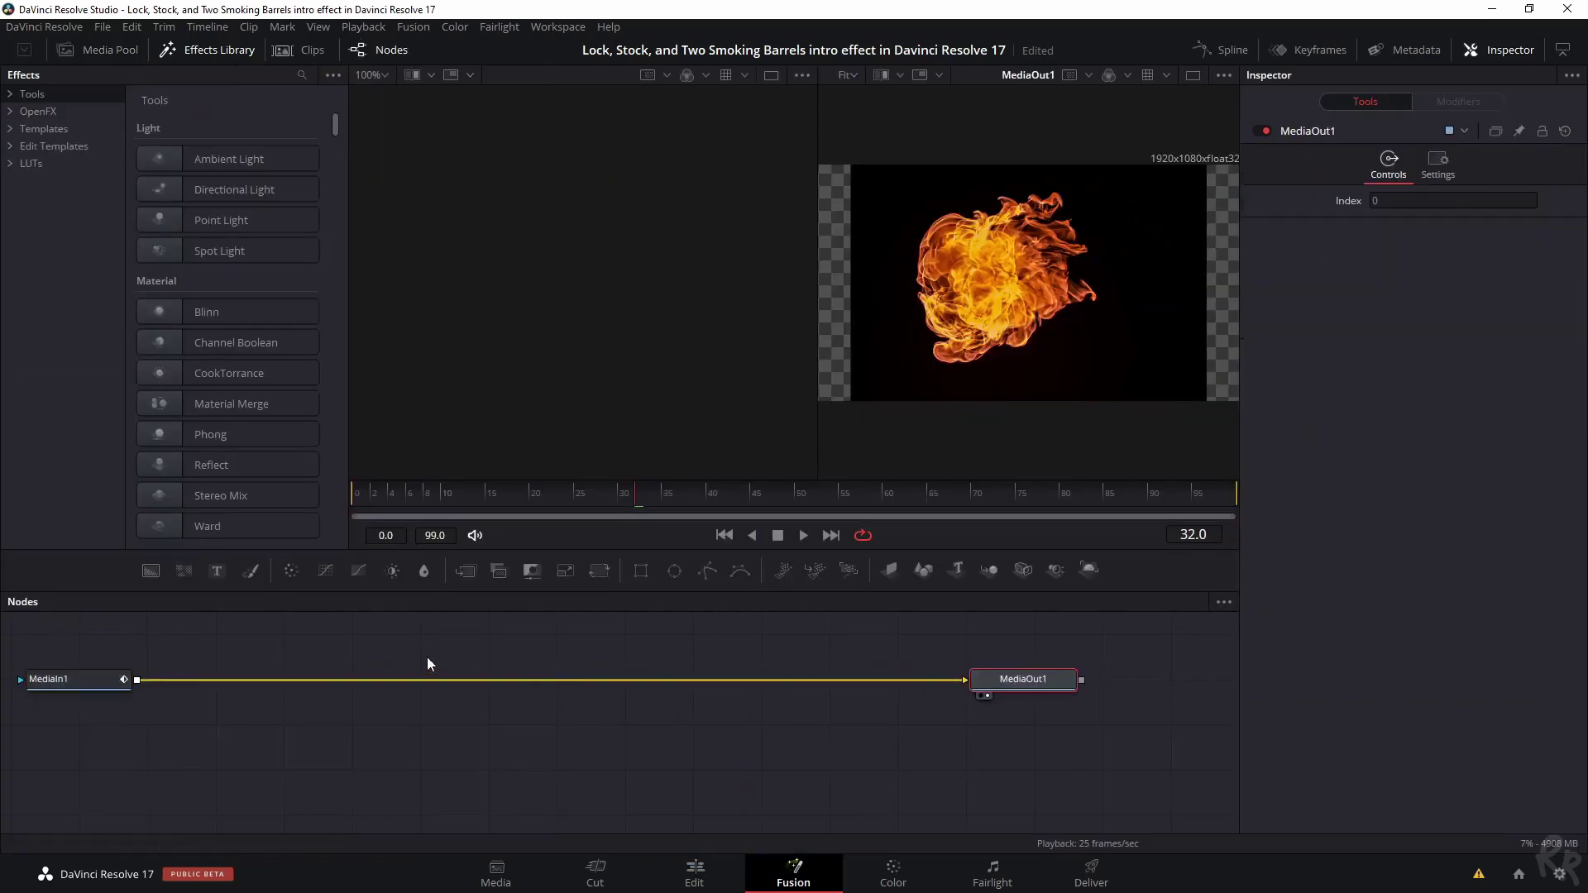
- Move MediaIn1 closer to MediaOut1 and add a Luma Keyer node between them to remove the fire's black background
left_click_drag(86, 676, 443, 677)
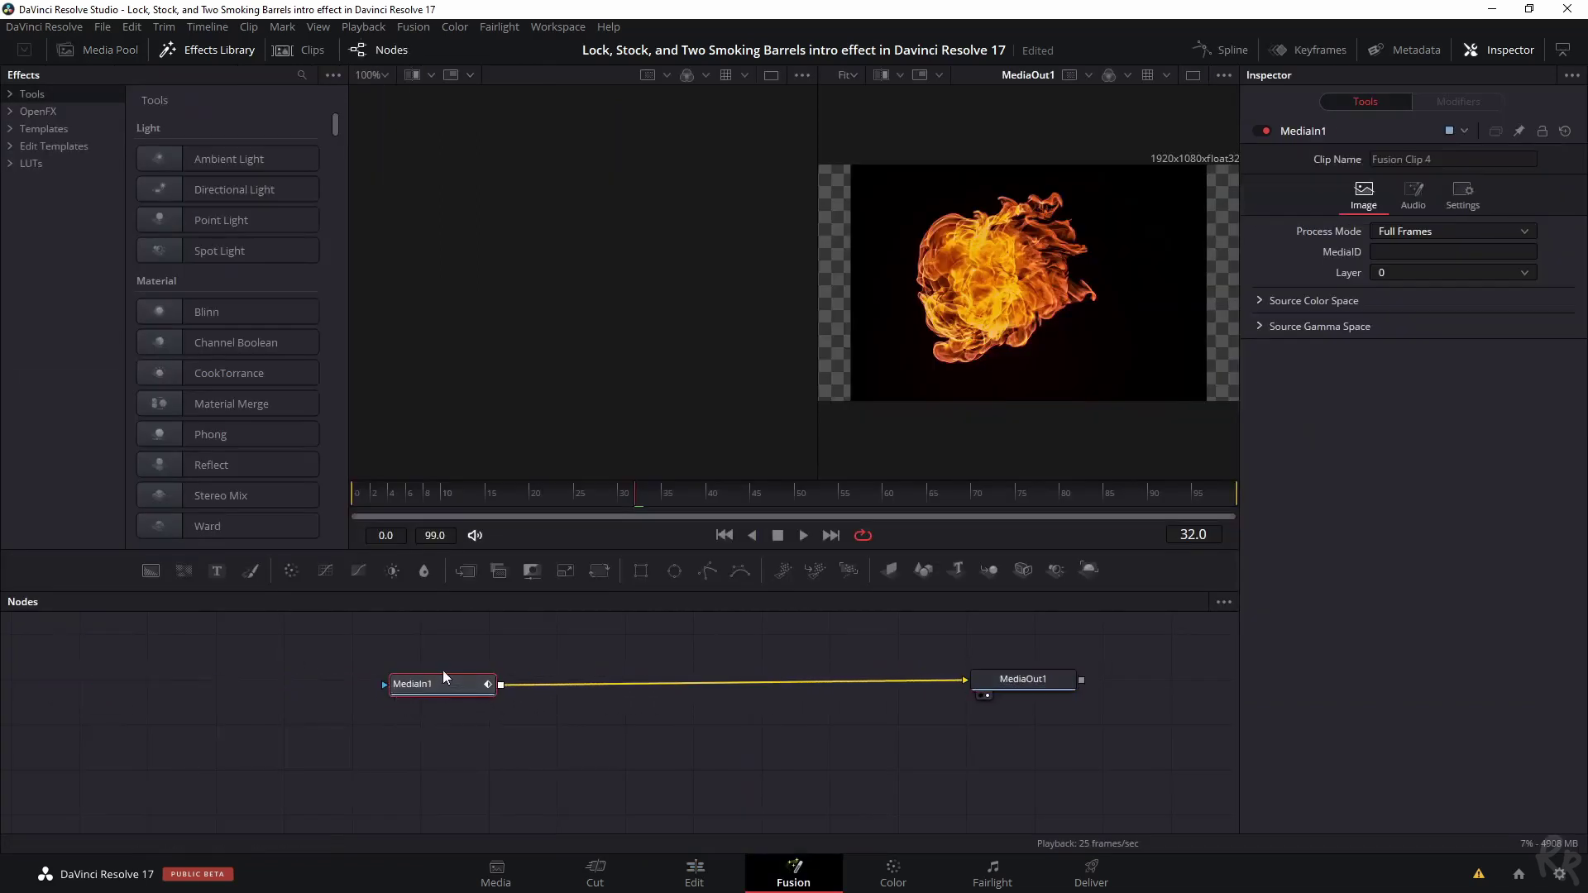
key("shift+space")
type("key")
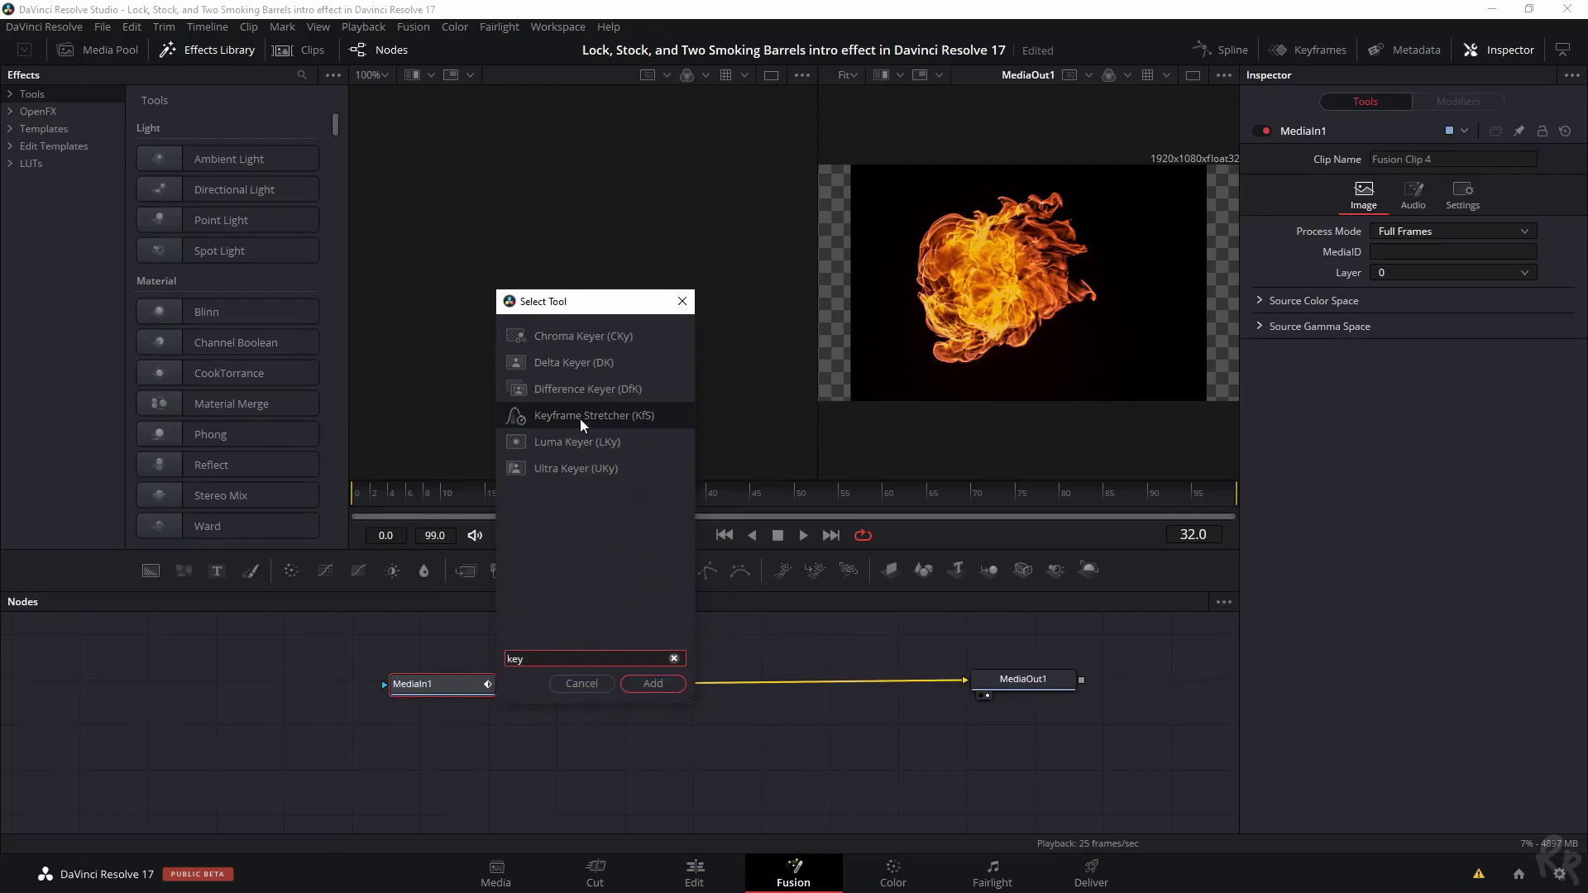
key("BackSpace")
key("BackSpace")
key("BackSpace")
type("luma")
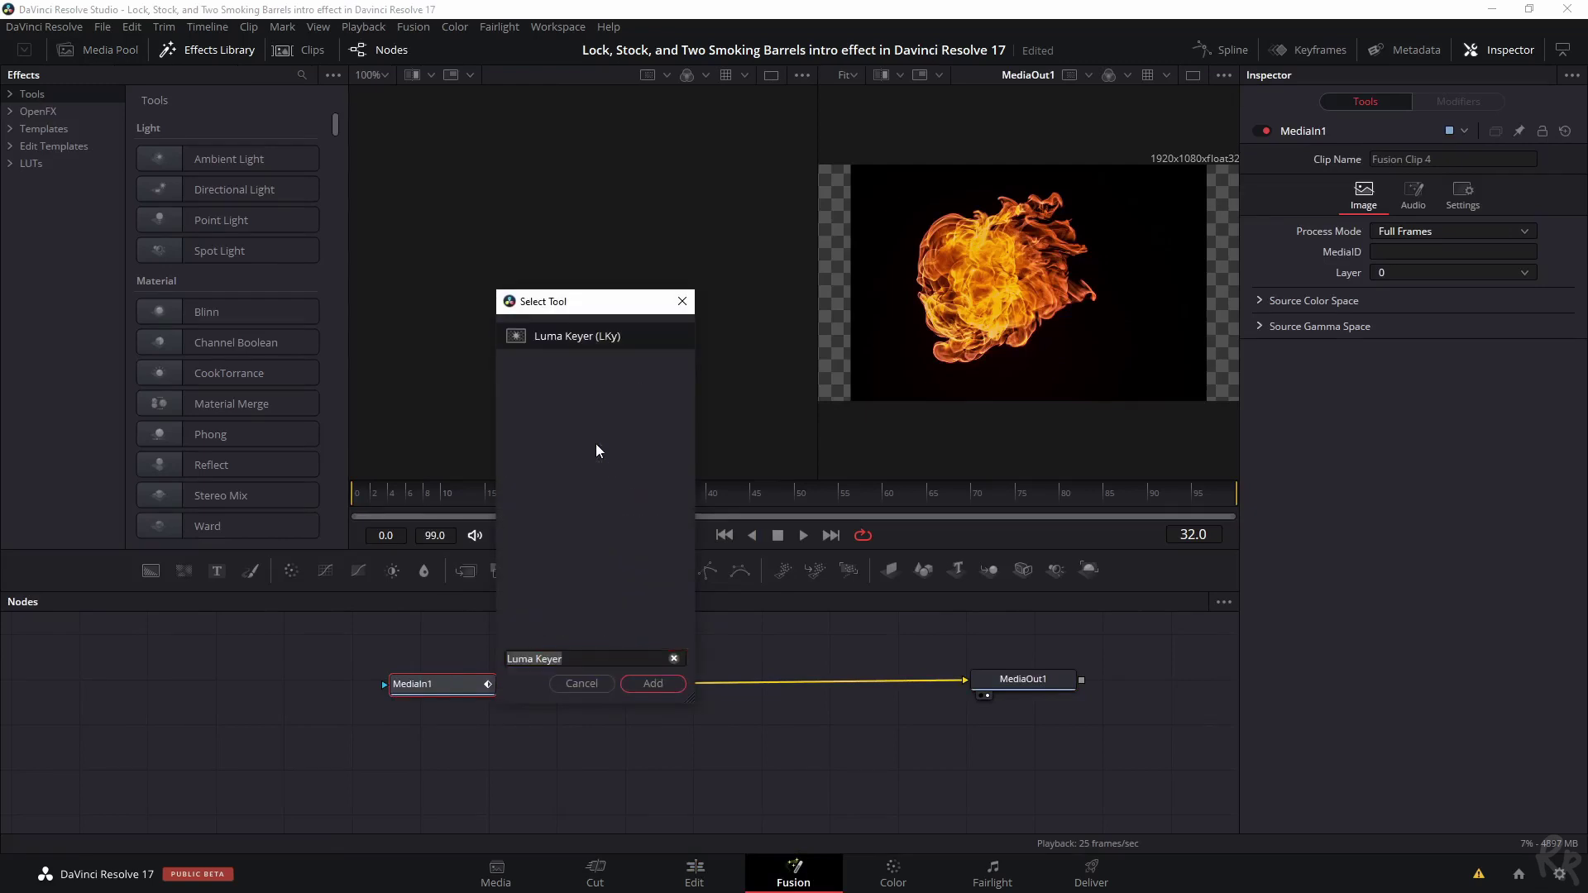
left_click(653, 684)
left_click_drag(617, 684, 671, 687)
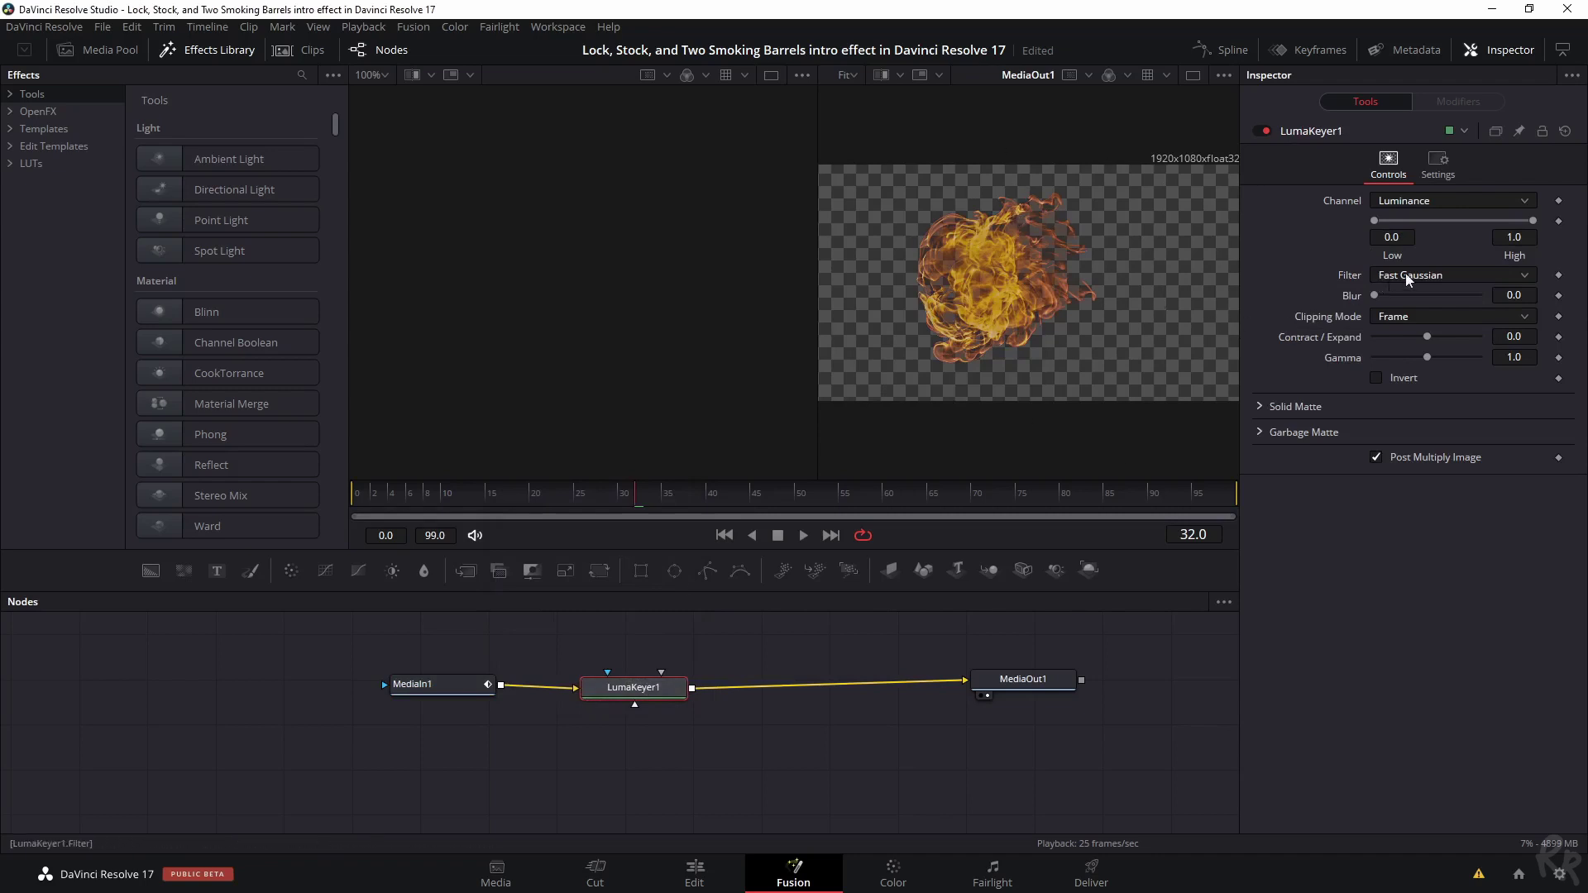
- Set the Luma Keyer's Filter to Box and its Contract / Expand to 0.25
left_click(1426, 275)
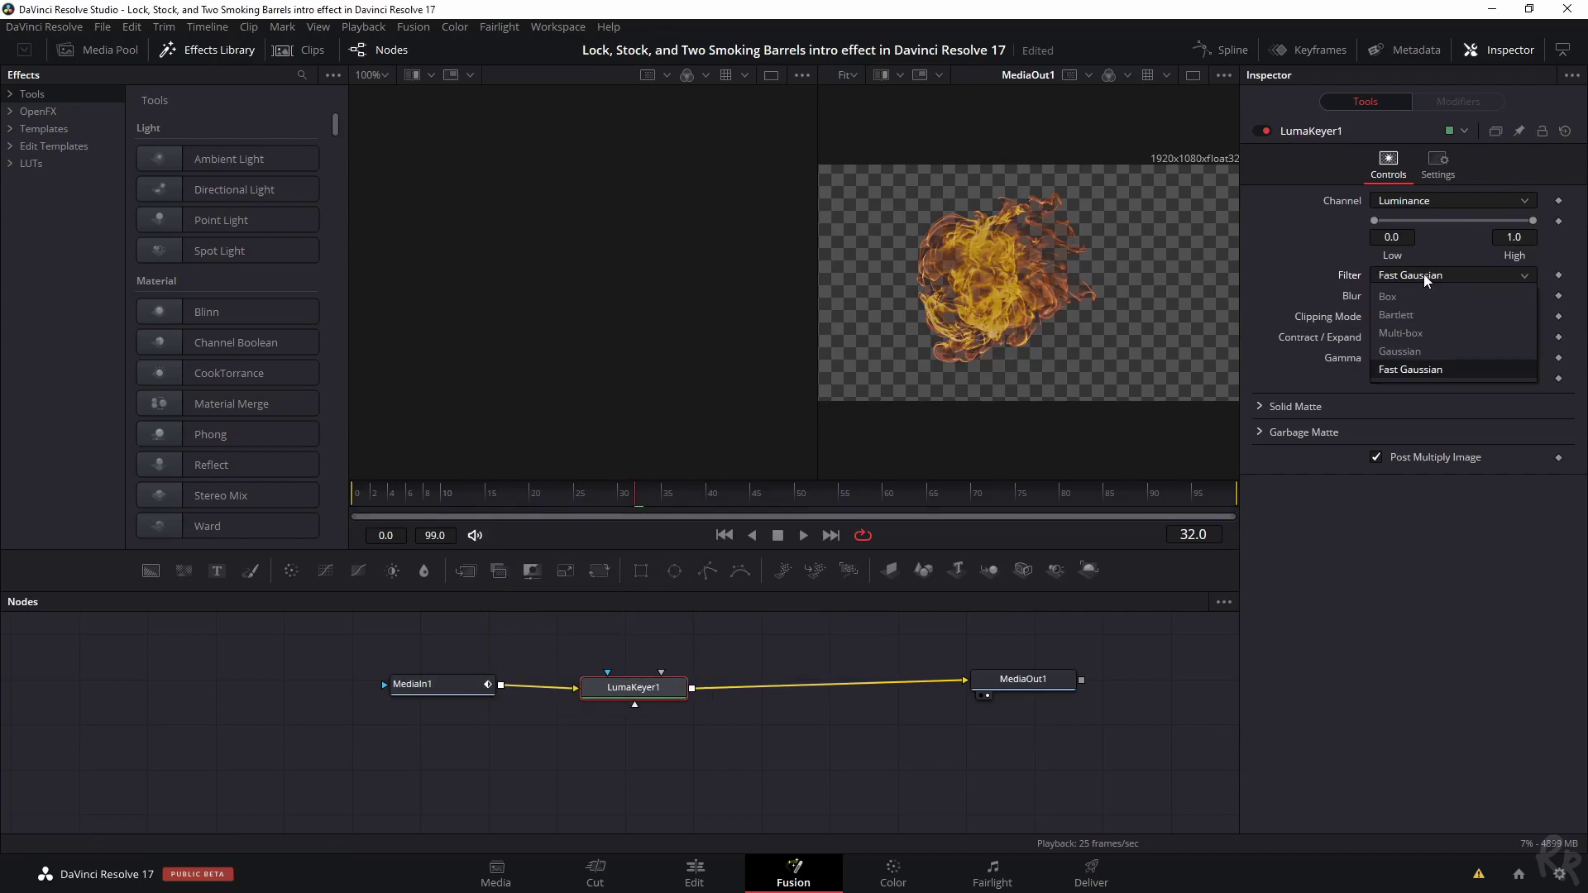
left_click(1408, 296)
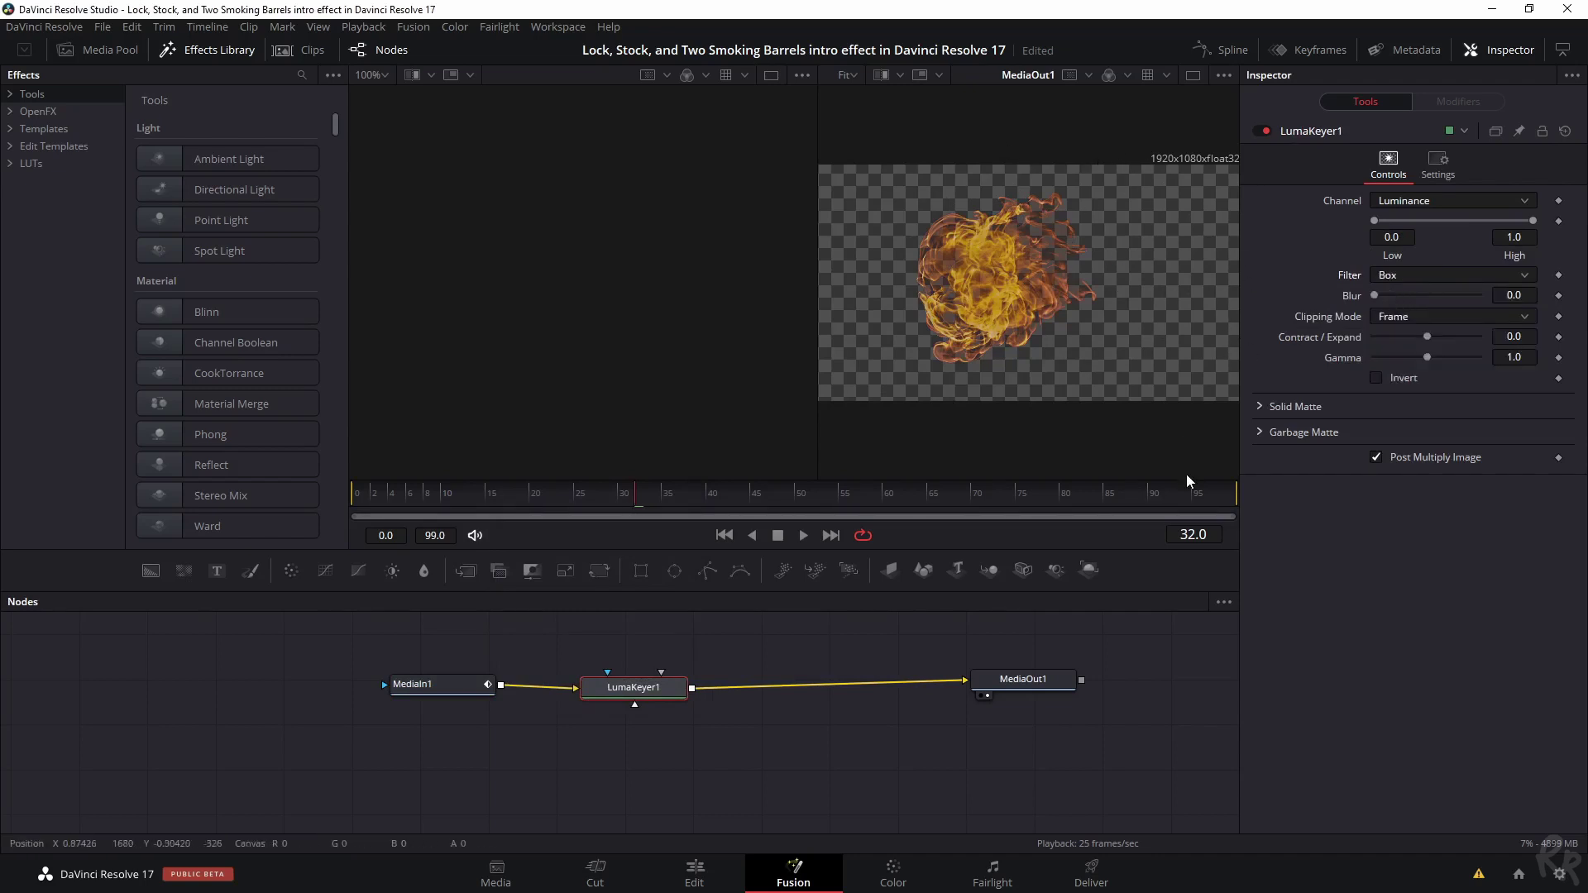
left_click_drag(1427, 336, 1443, 336)
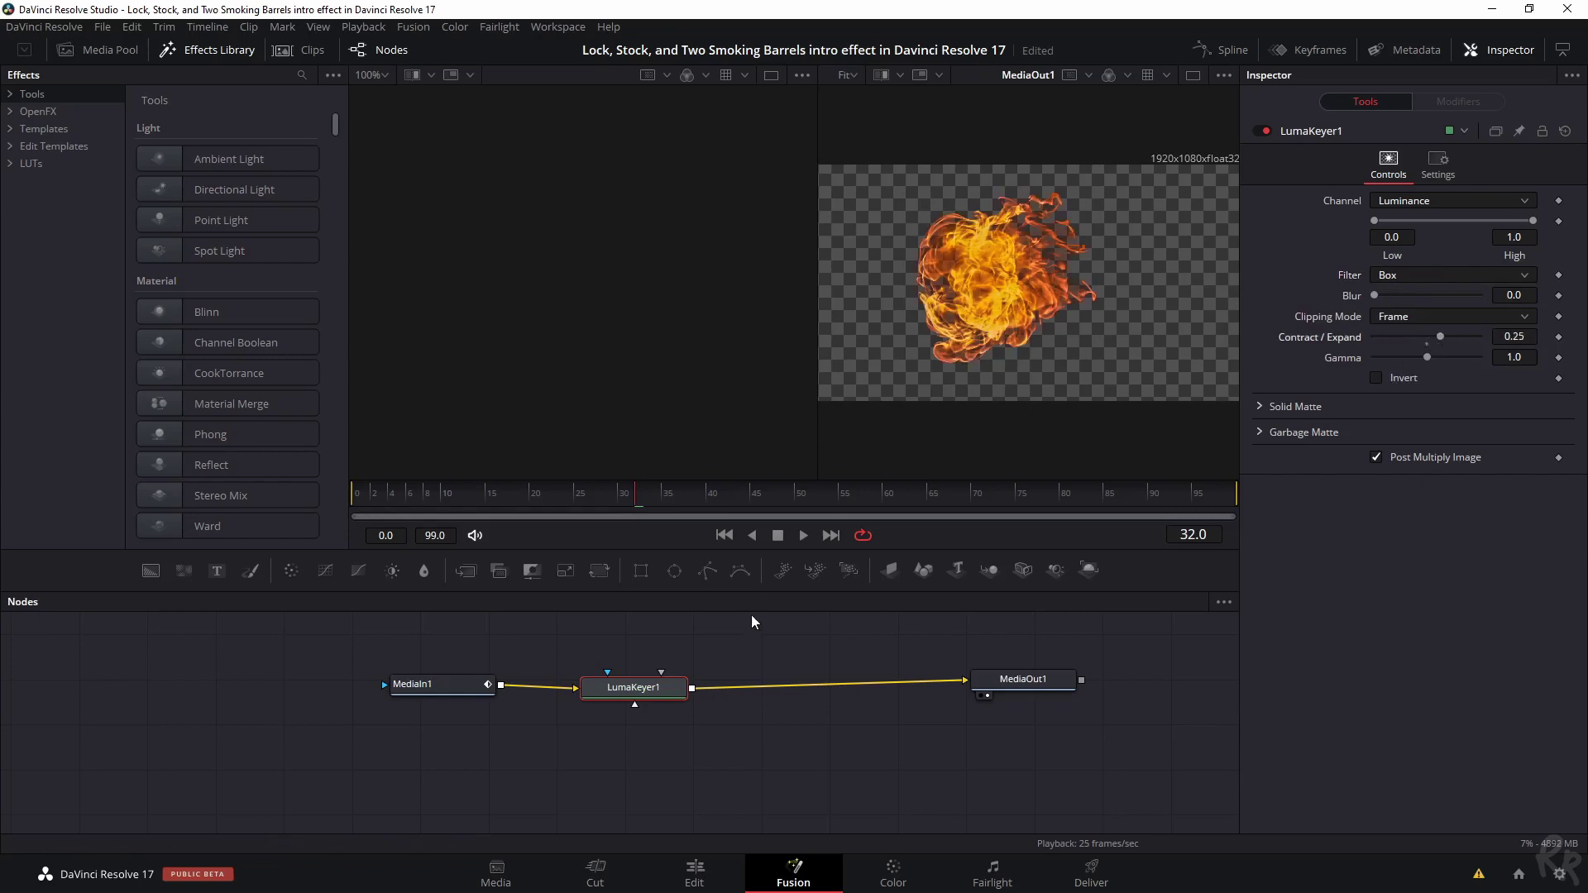
- Return to the Edit page and enable track V4 again to show the outlined woman over the fire
left_click(695, 868)
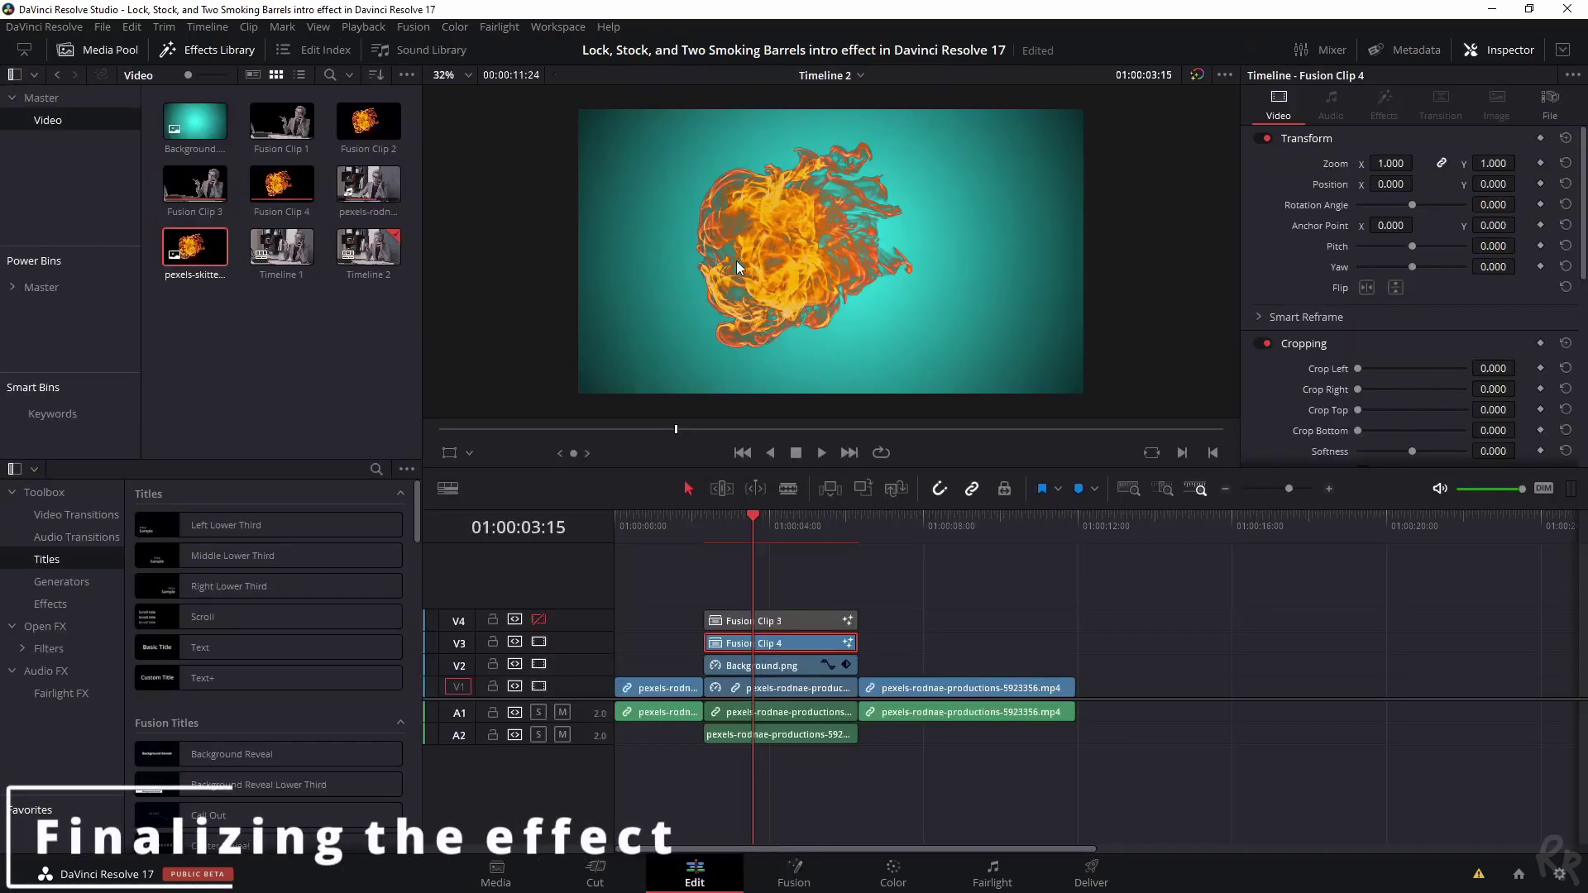
left_click(538, 620)
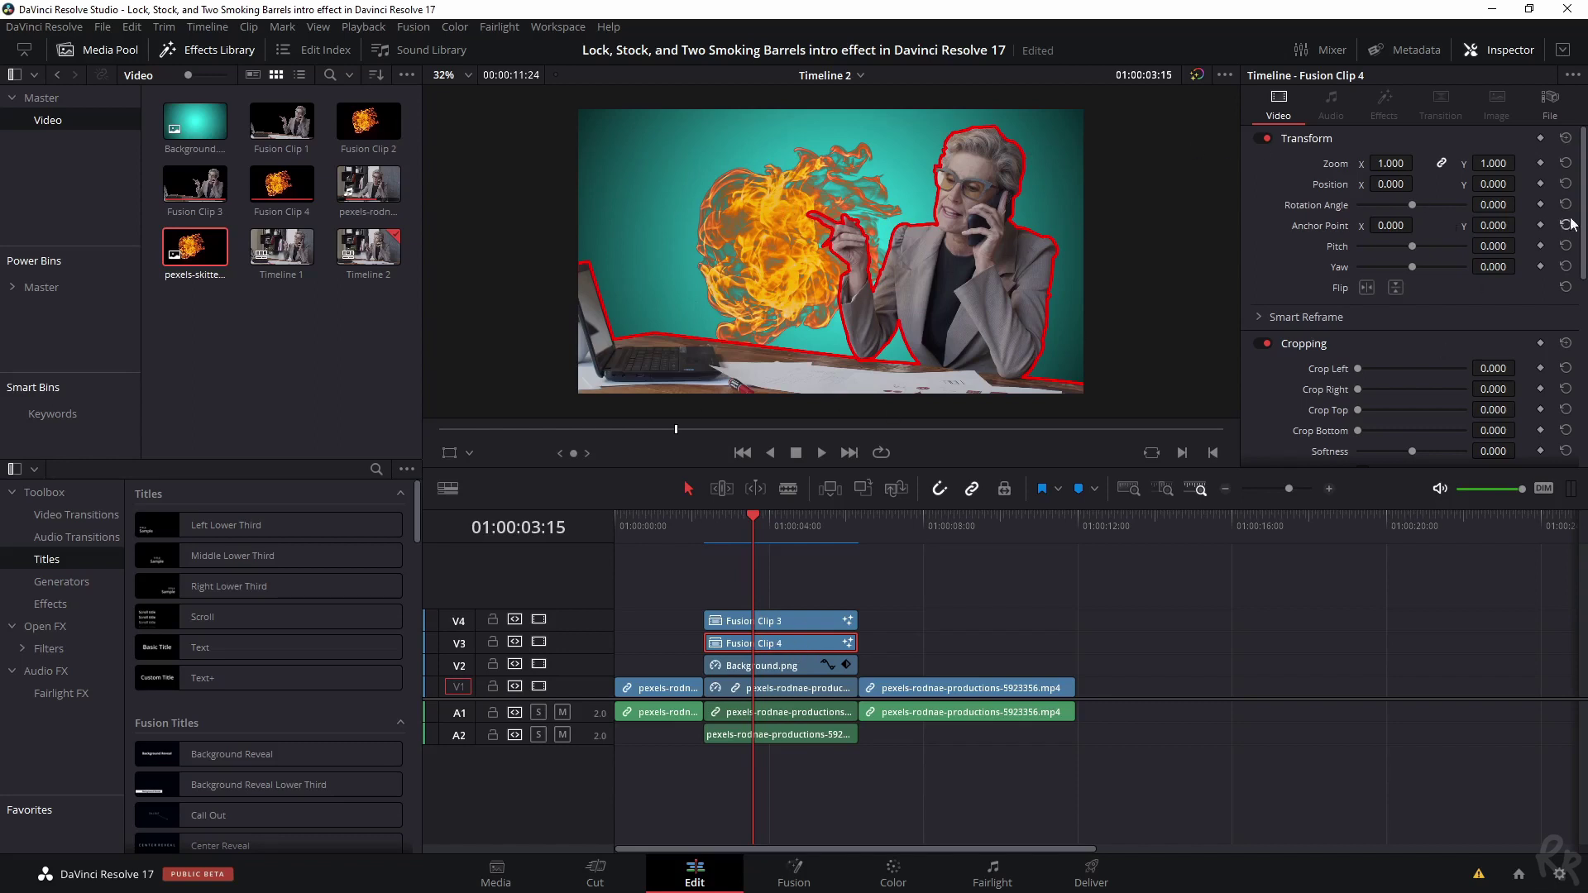
- Move the fire clip on V3 to position X -275 and Y 133
left_click_drag(1493, 184, 1539, 184)
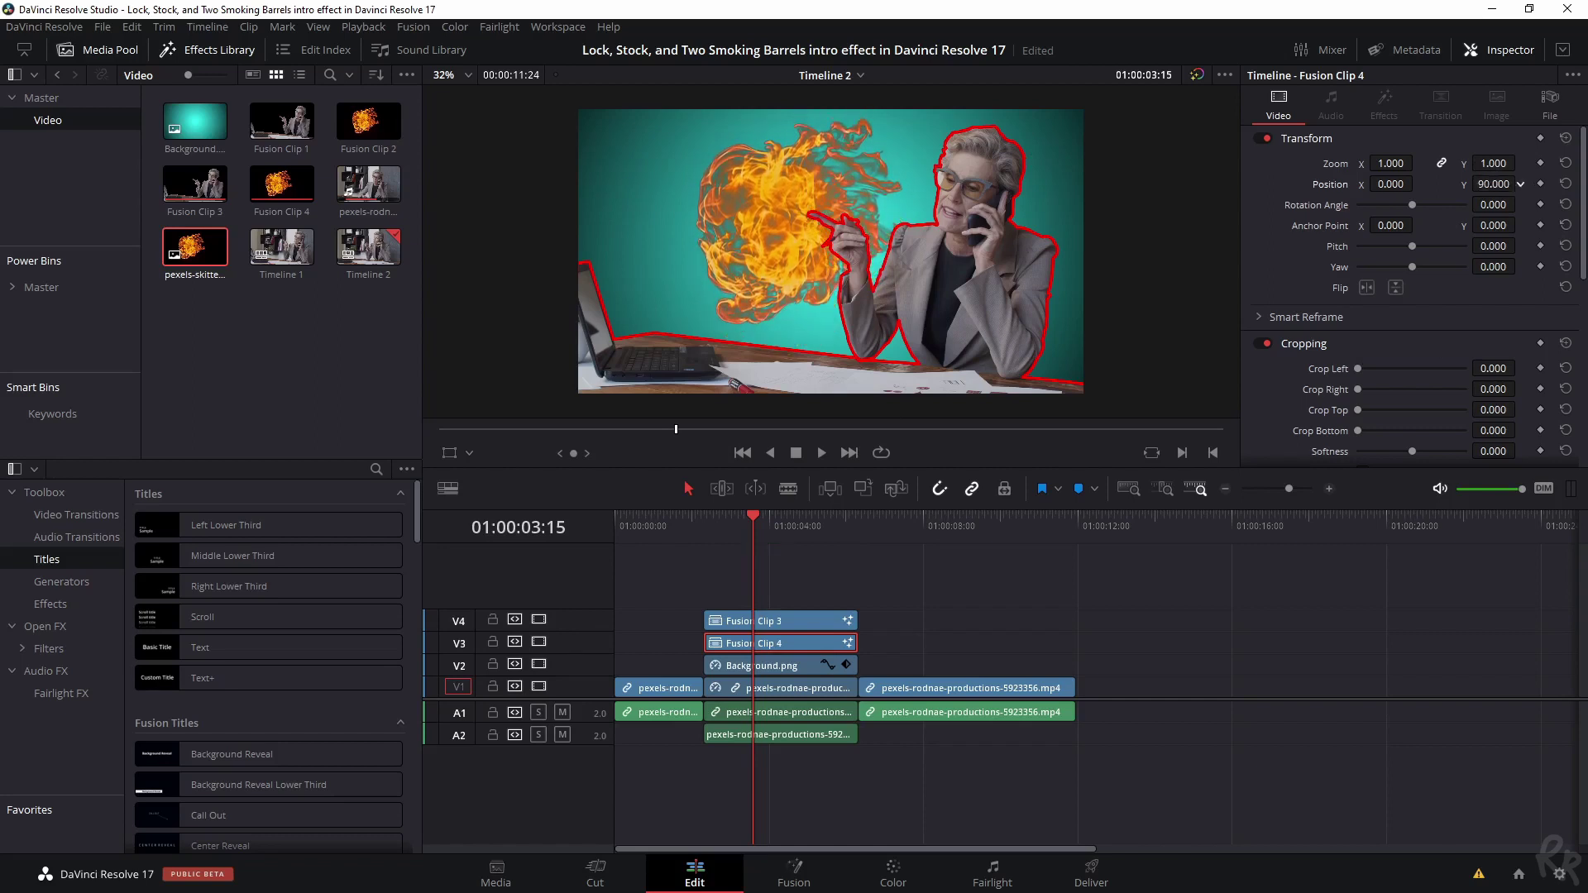
left_click_drag(1399, 183, 1357, 183)
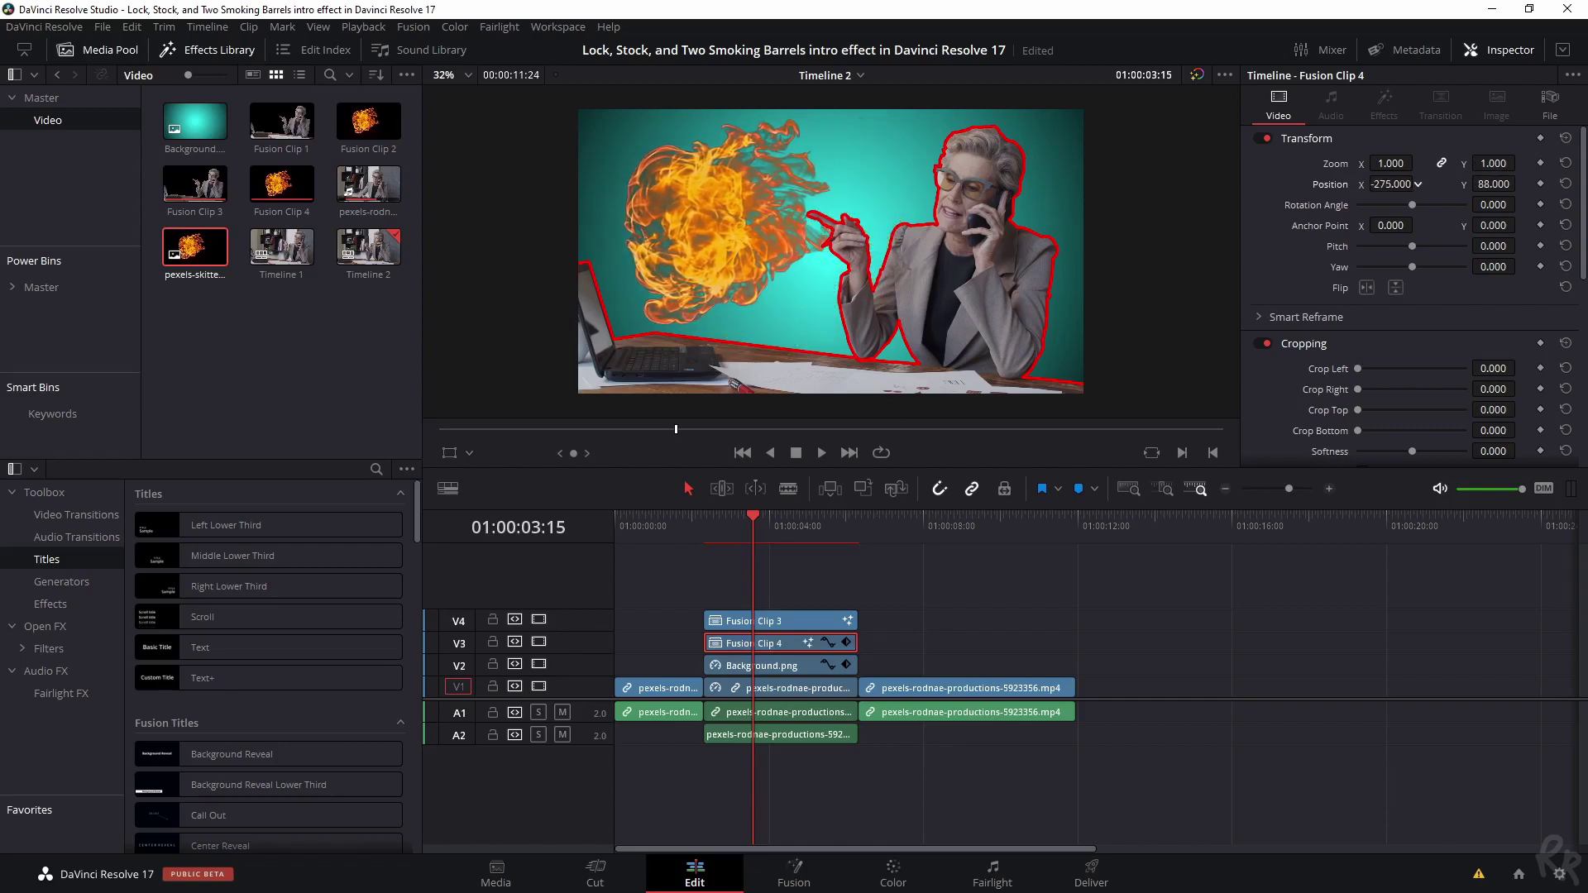
left_click_drag(1493, 183, 1521, 183)
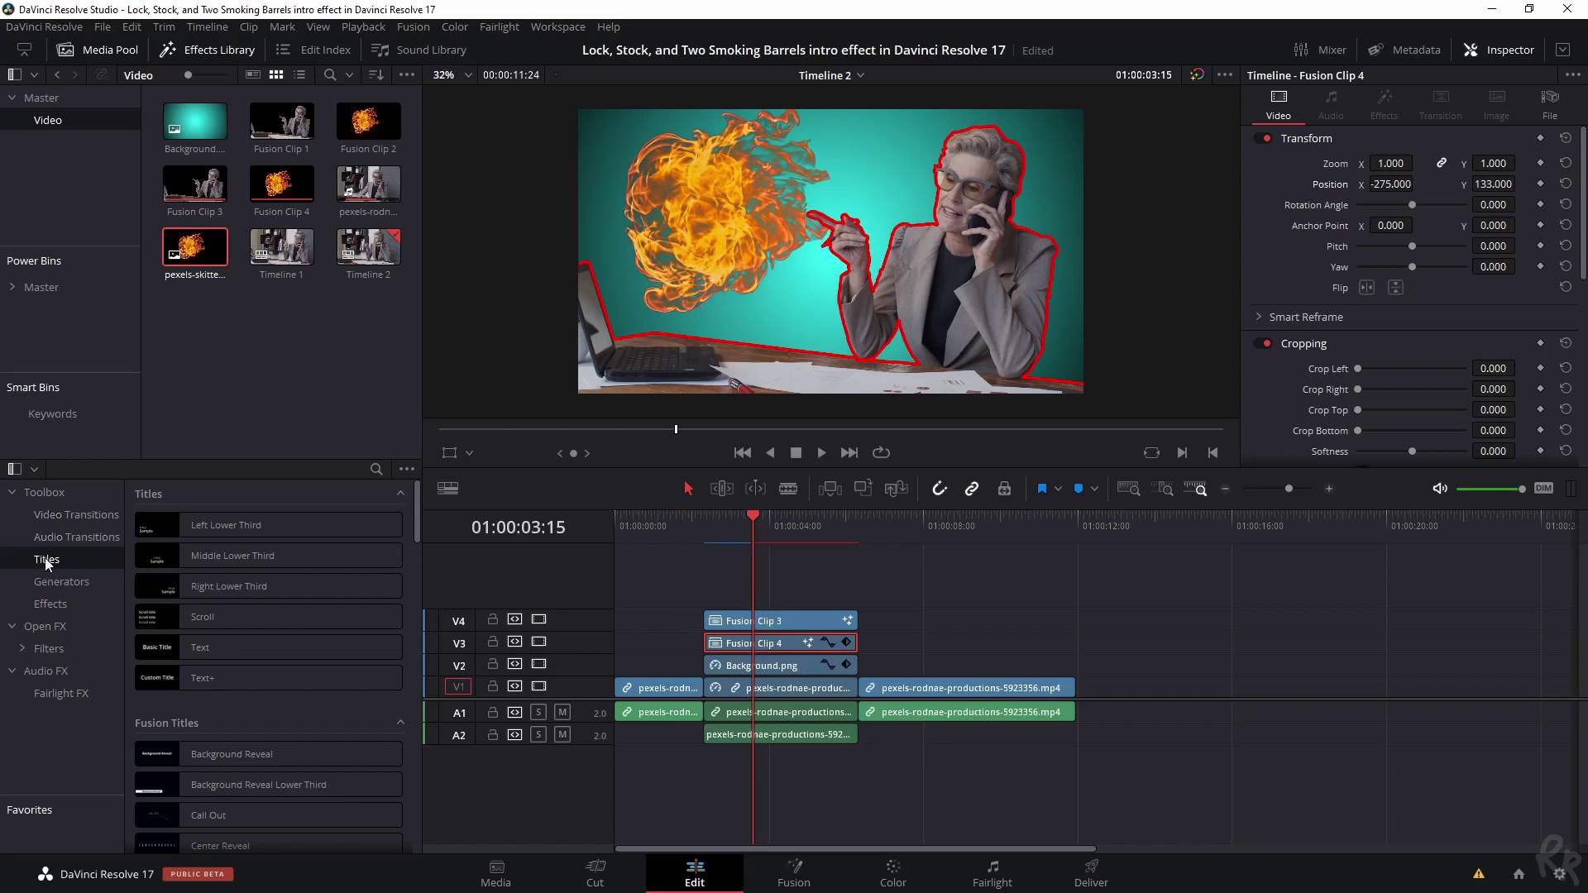
- Add a Text+ title on a new track V5 above the frozen segment and trim its end to match the clips below
left_click(222, 51)
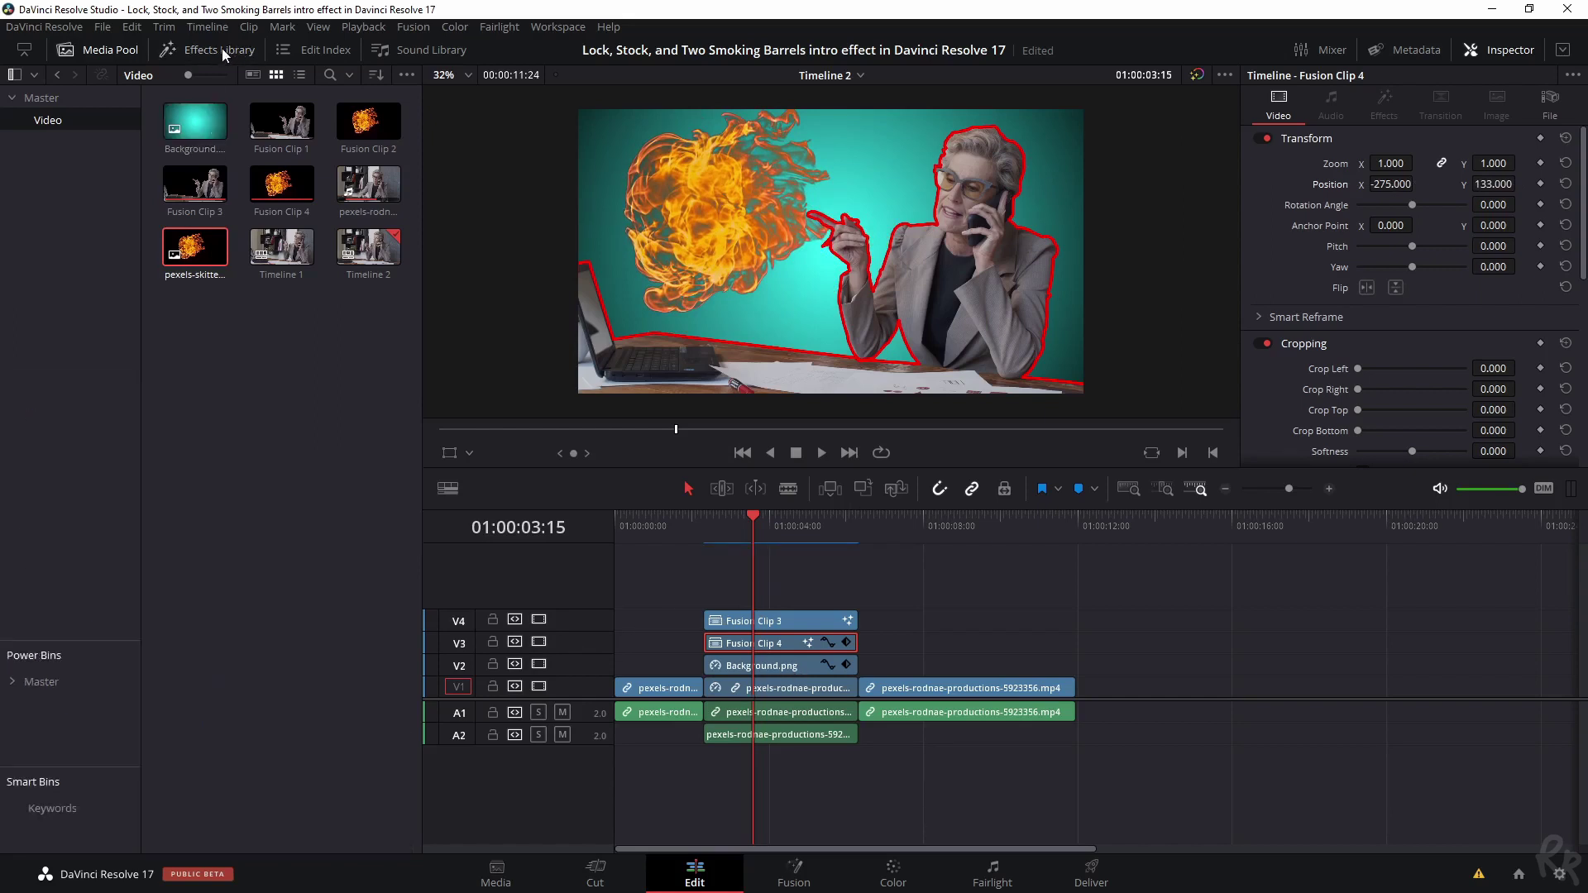
left_click(222, 49)
left_click(220, 52)
left_click(214, 50)
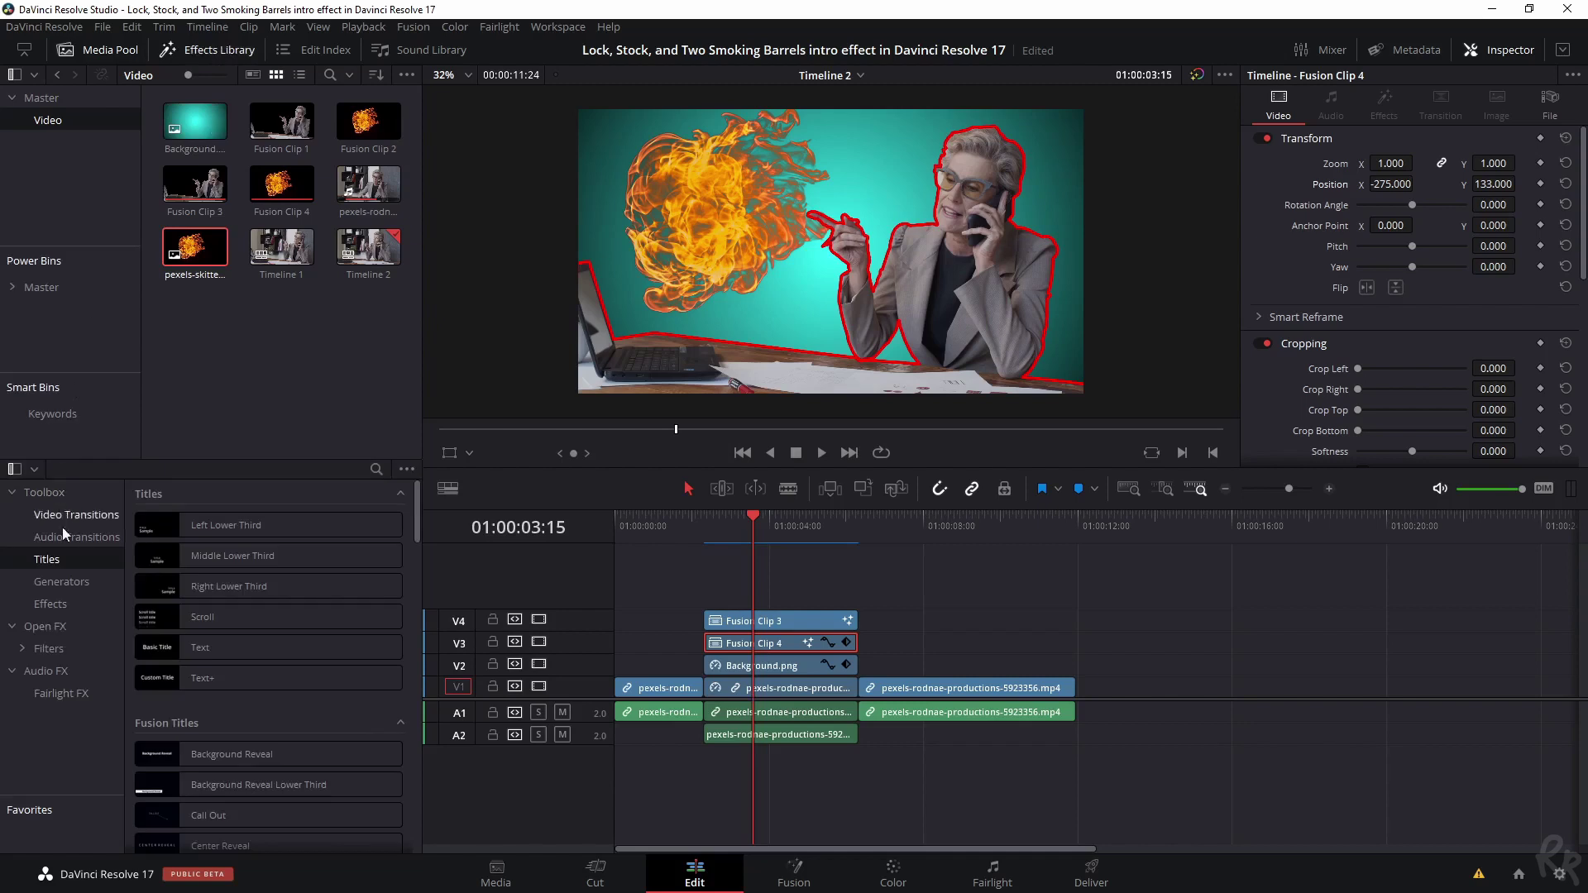
left_click(198, 654)
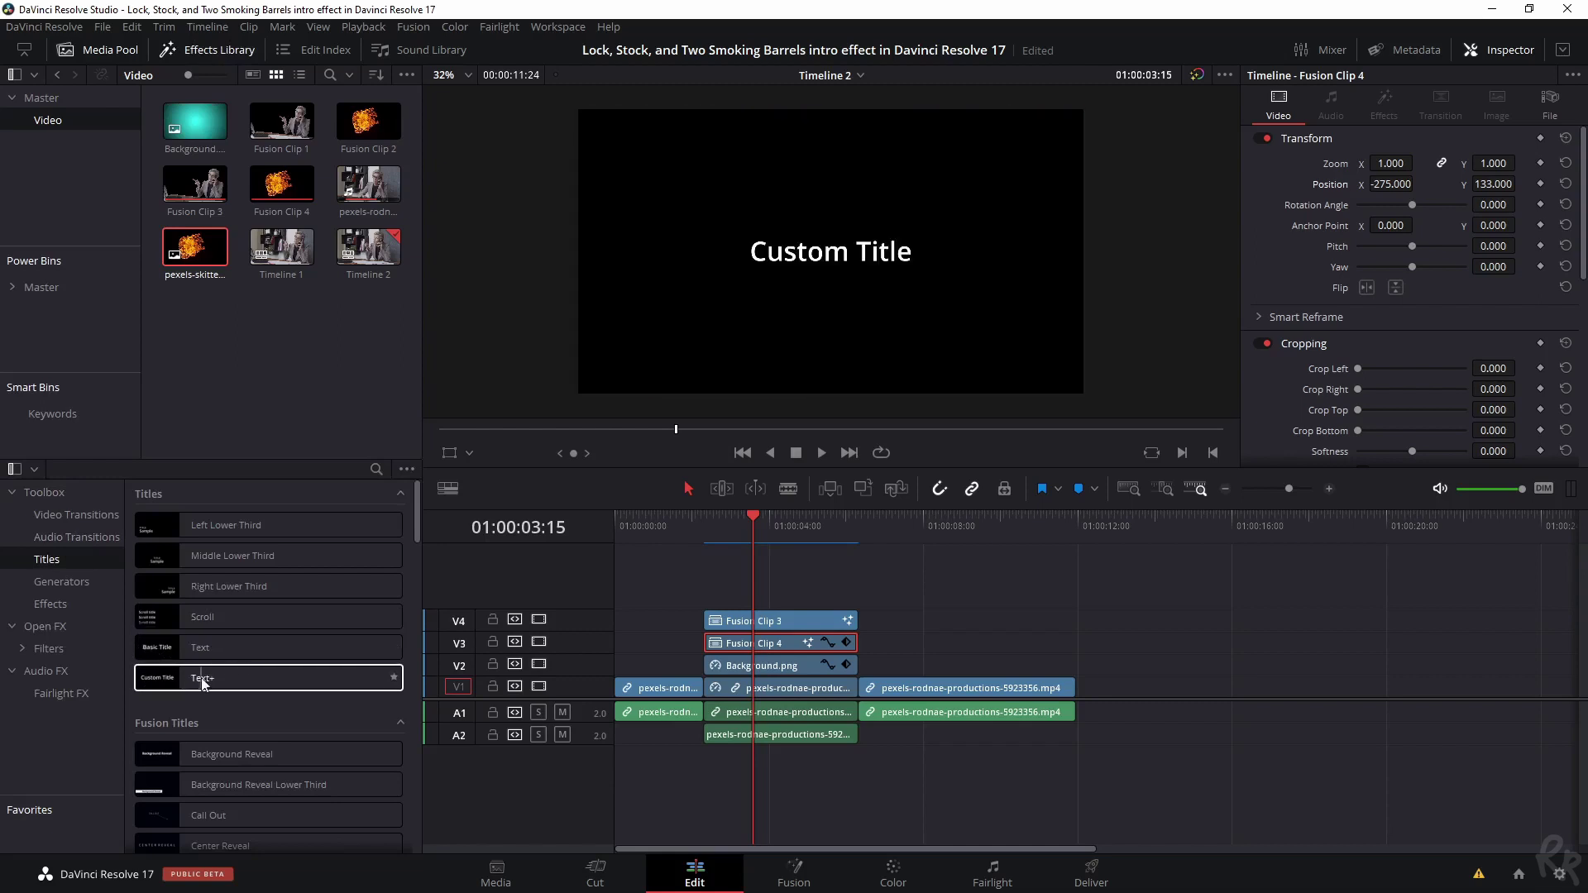
left_click_drag(164, 684, 694, 587)
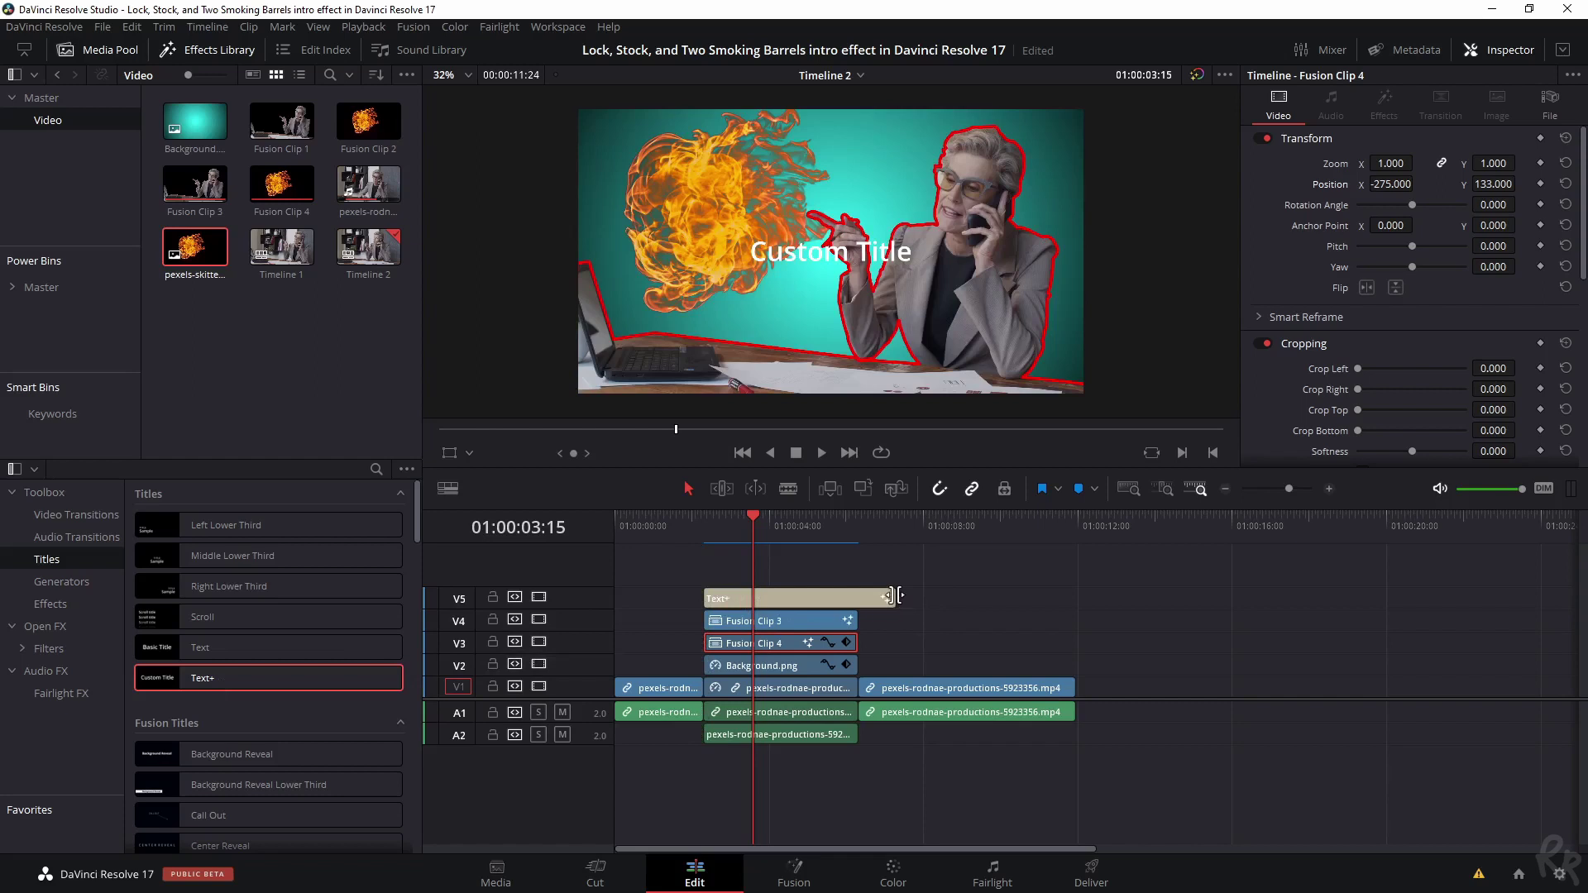
left_click_drag(897, 597, 853, 593)
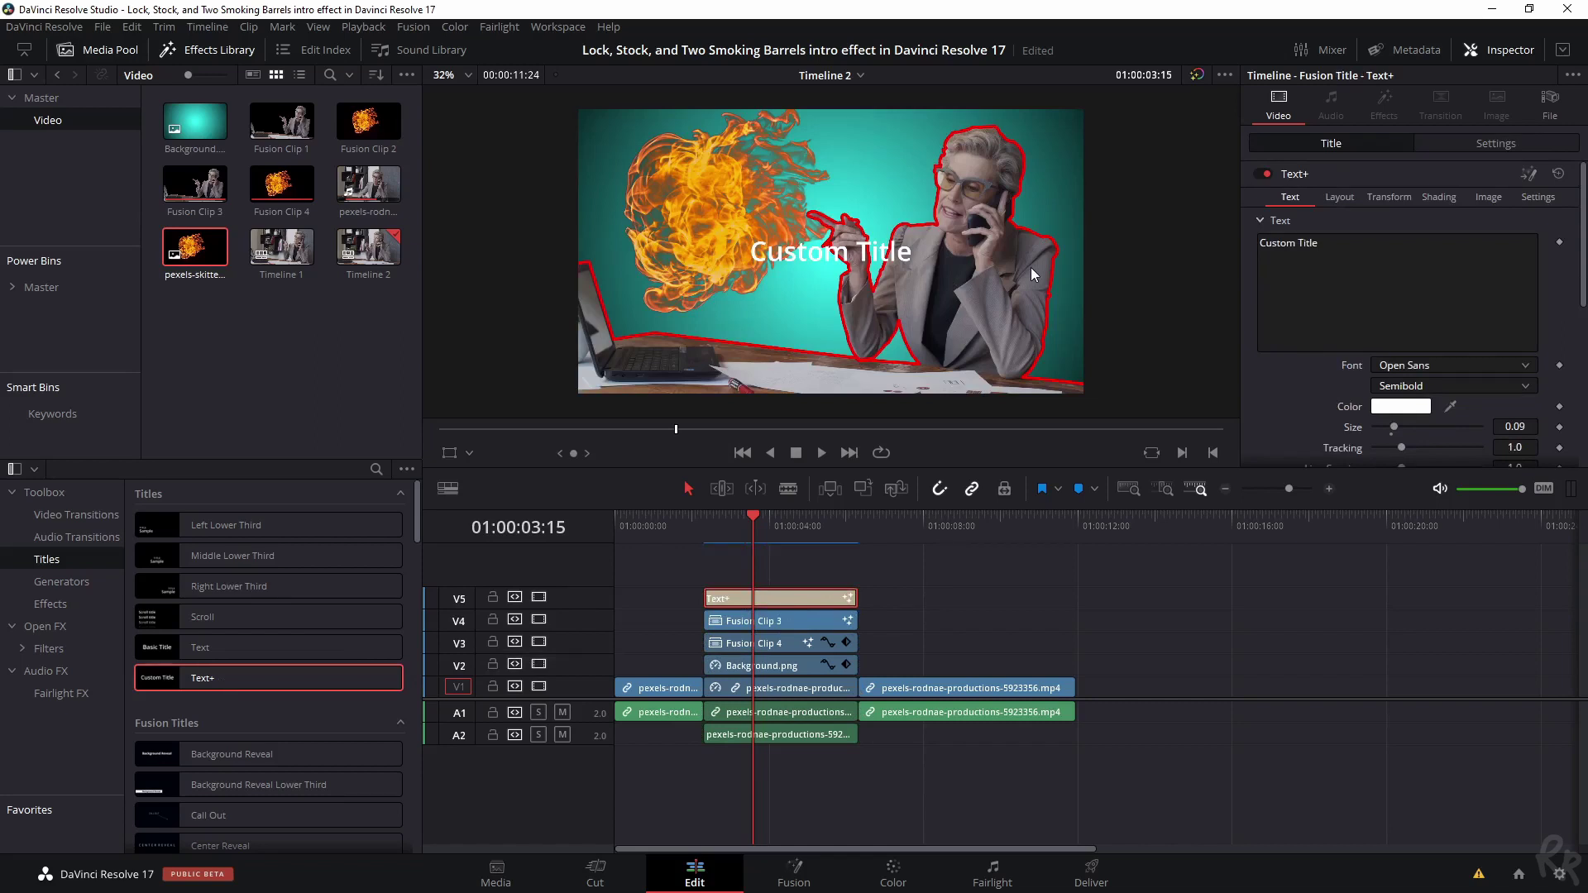
- Replace the title's placeholder text with "La Jefa"
left_click(1313, 256)
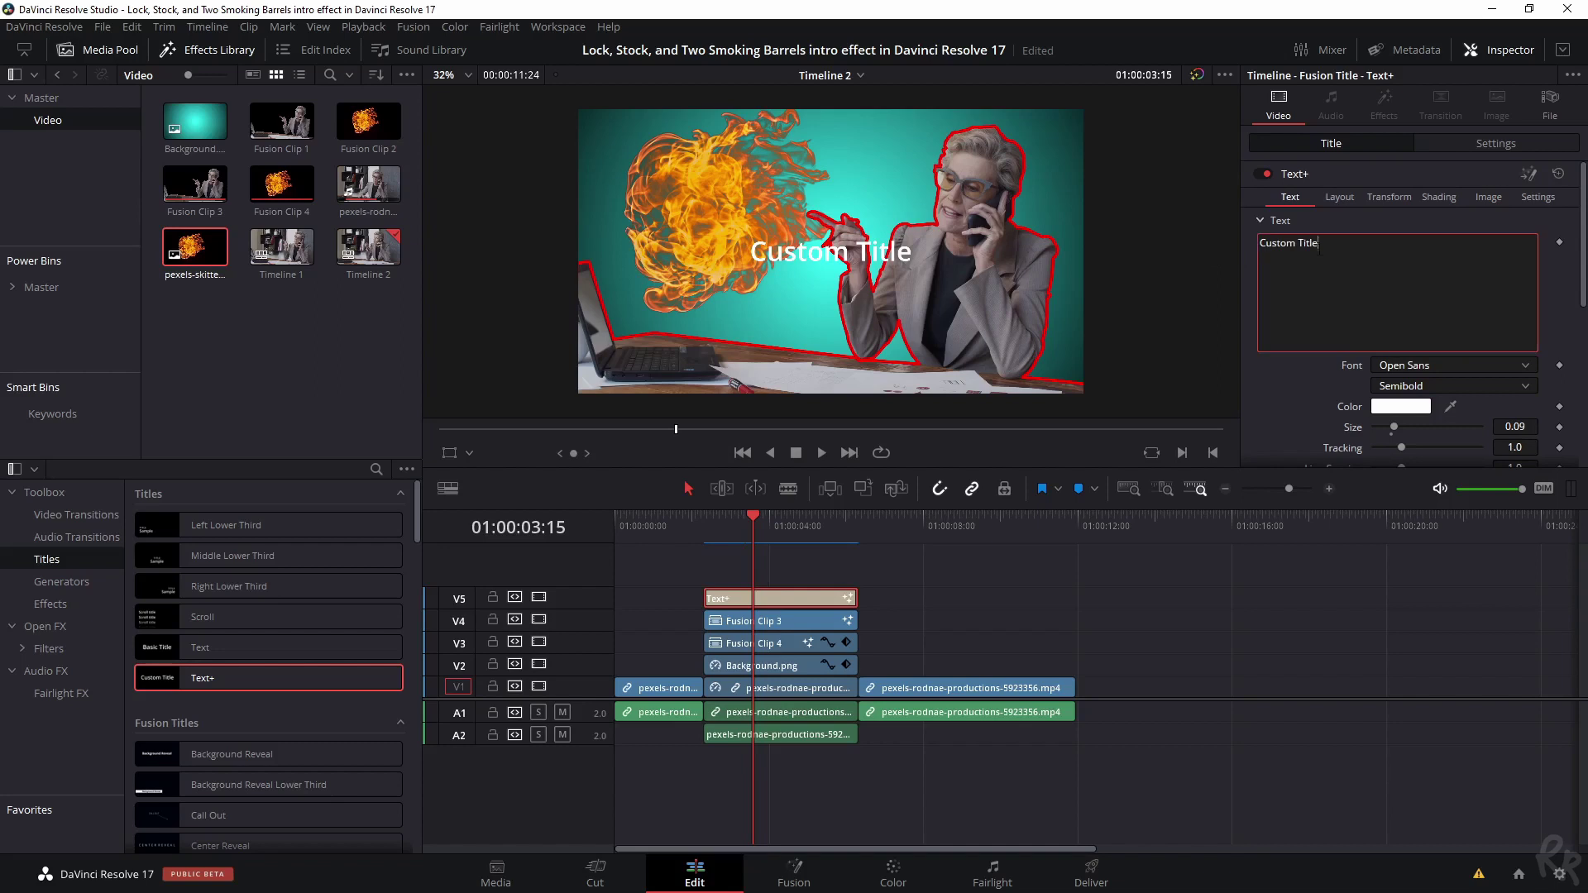
key("ctrl+a")
type("La Jefa")
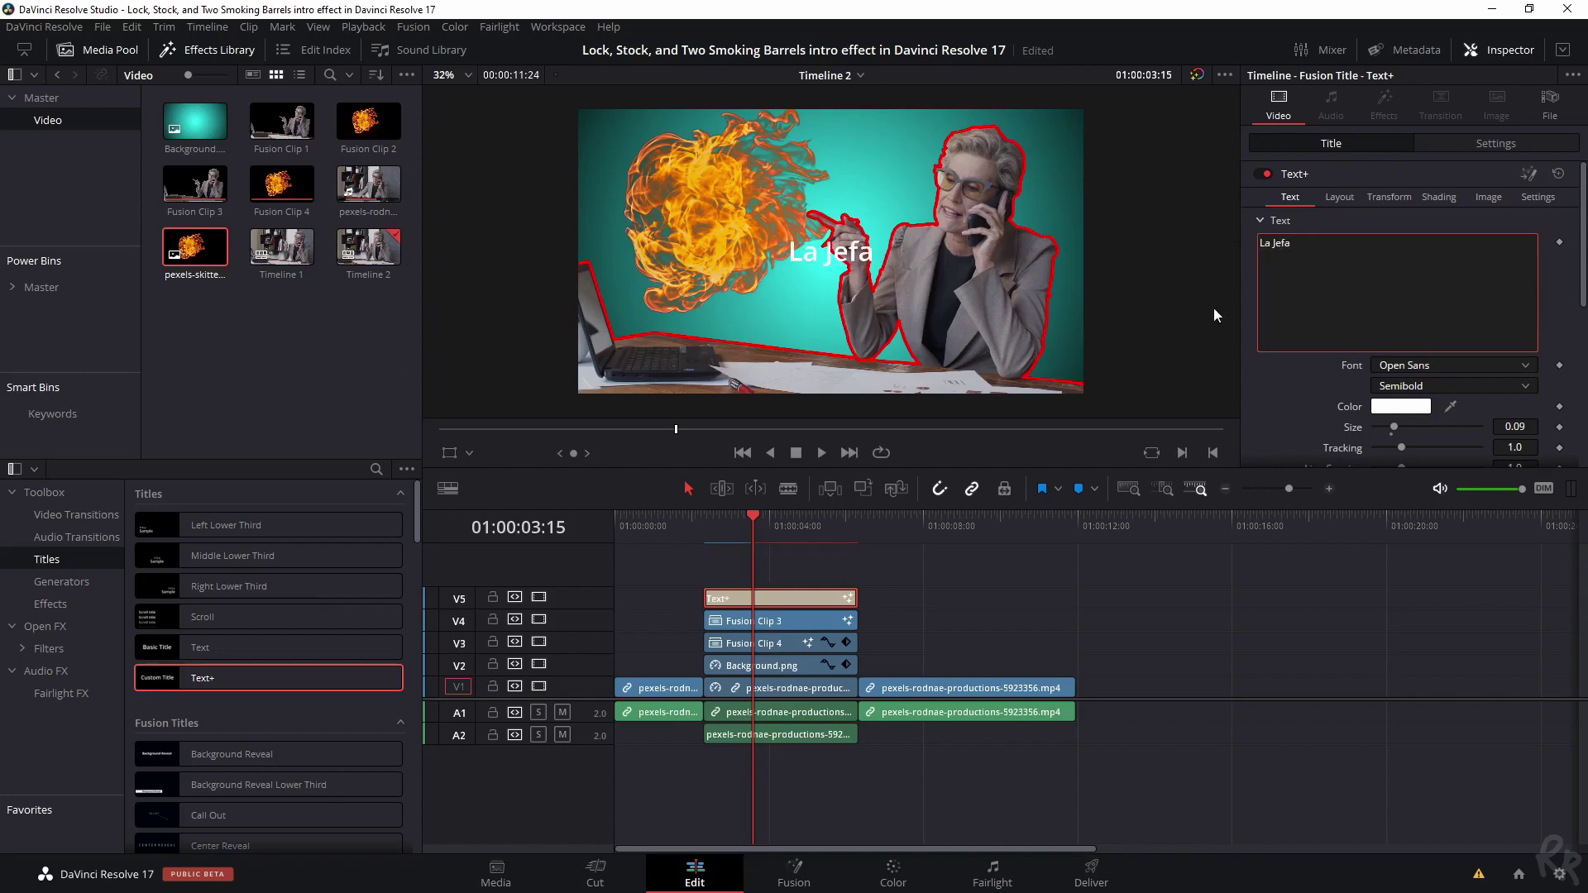
- Change the title's font to Ink Free and enlarge its size to 0.2249
left_click(1448, 365)
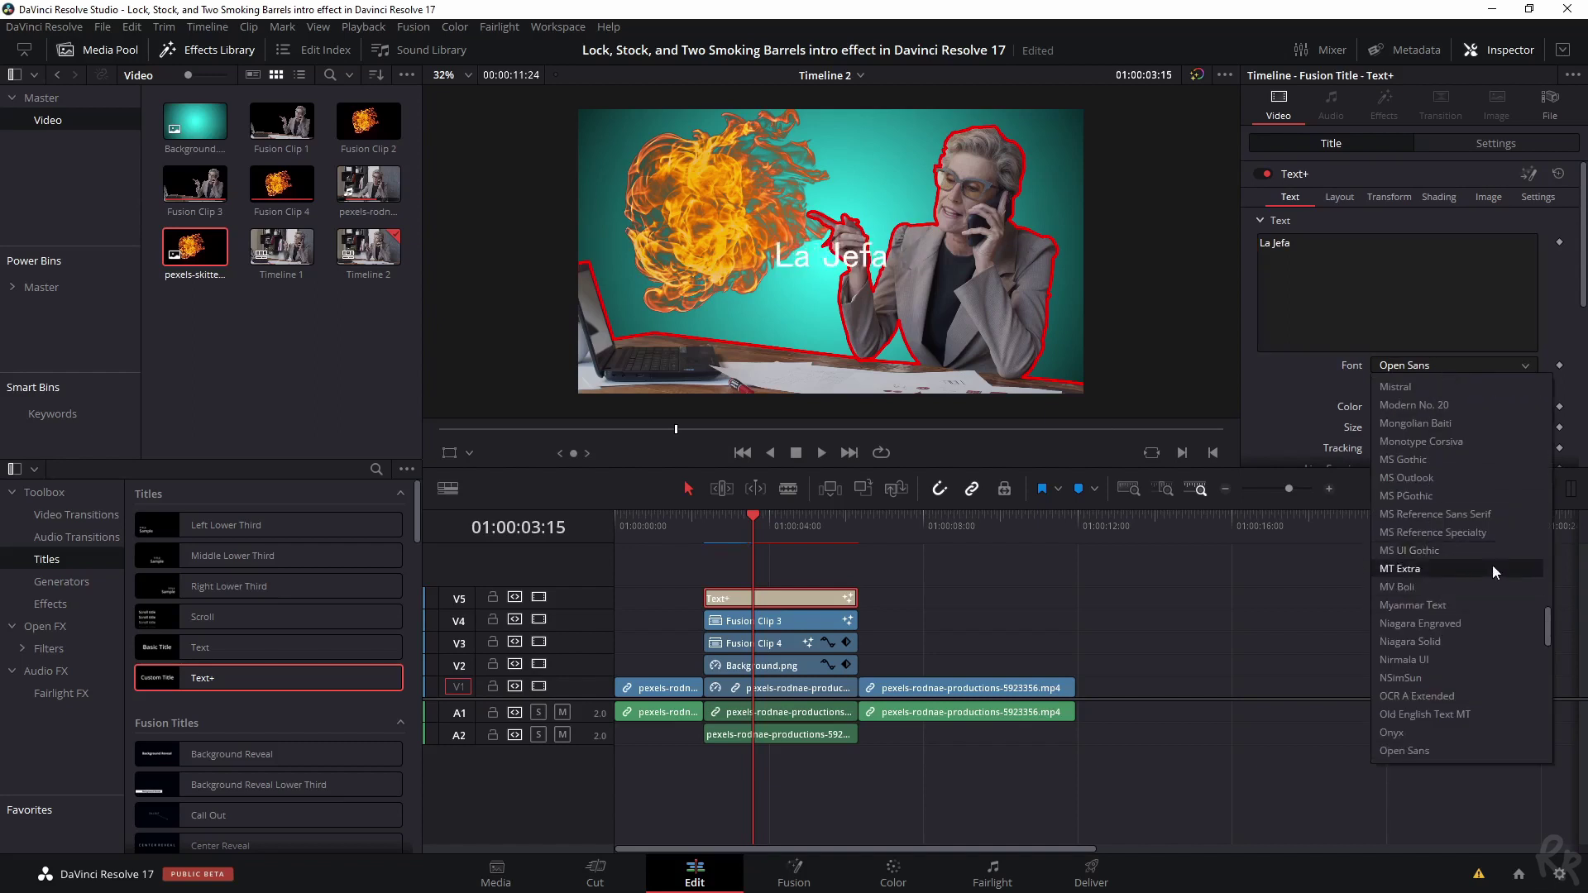
left_click_drag(1549, 627, 1566, 535)
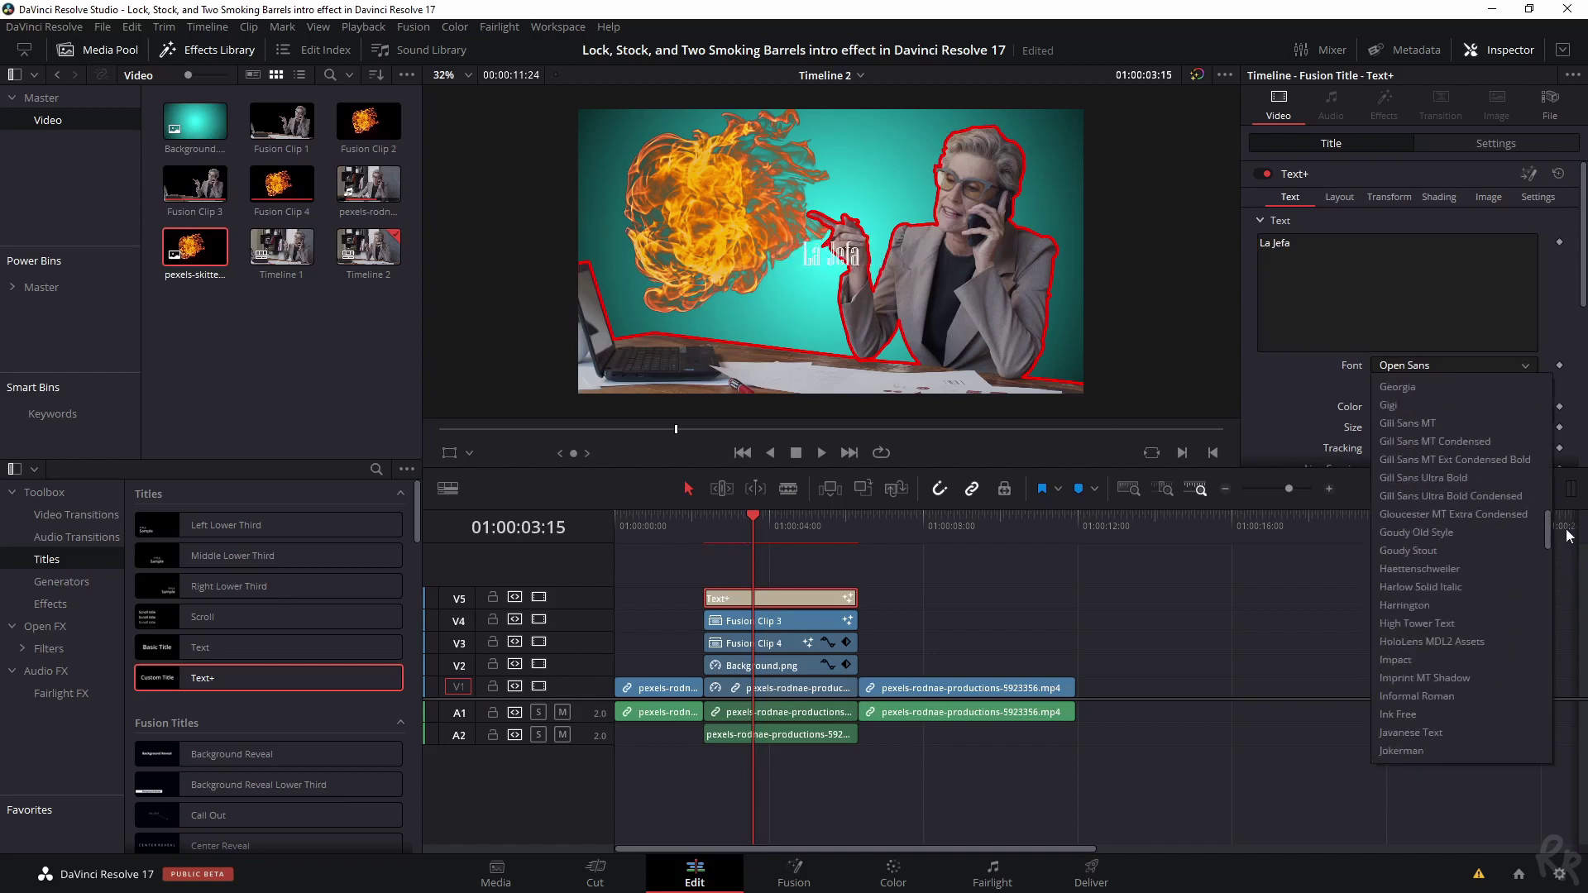
left_click(1417, 715)
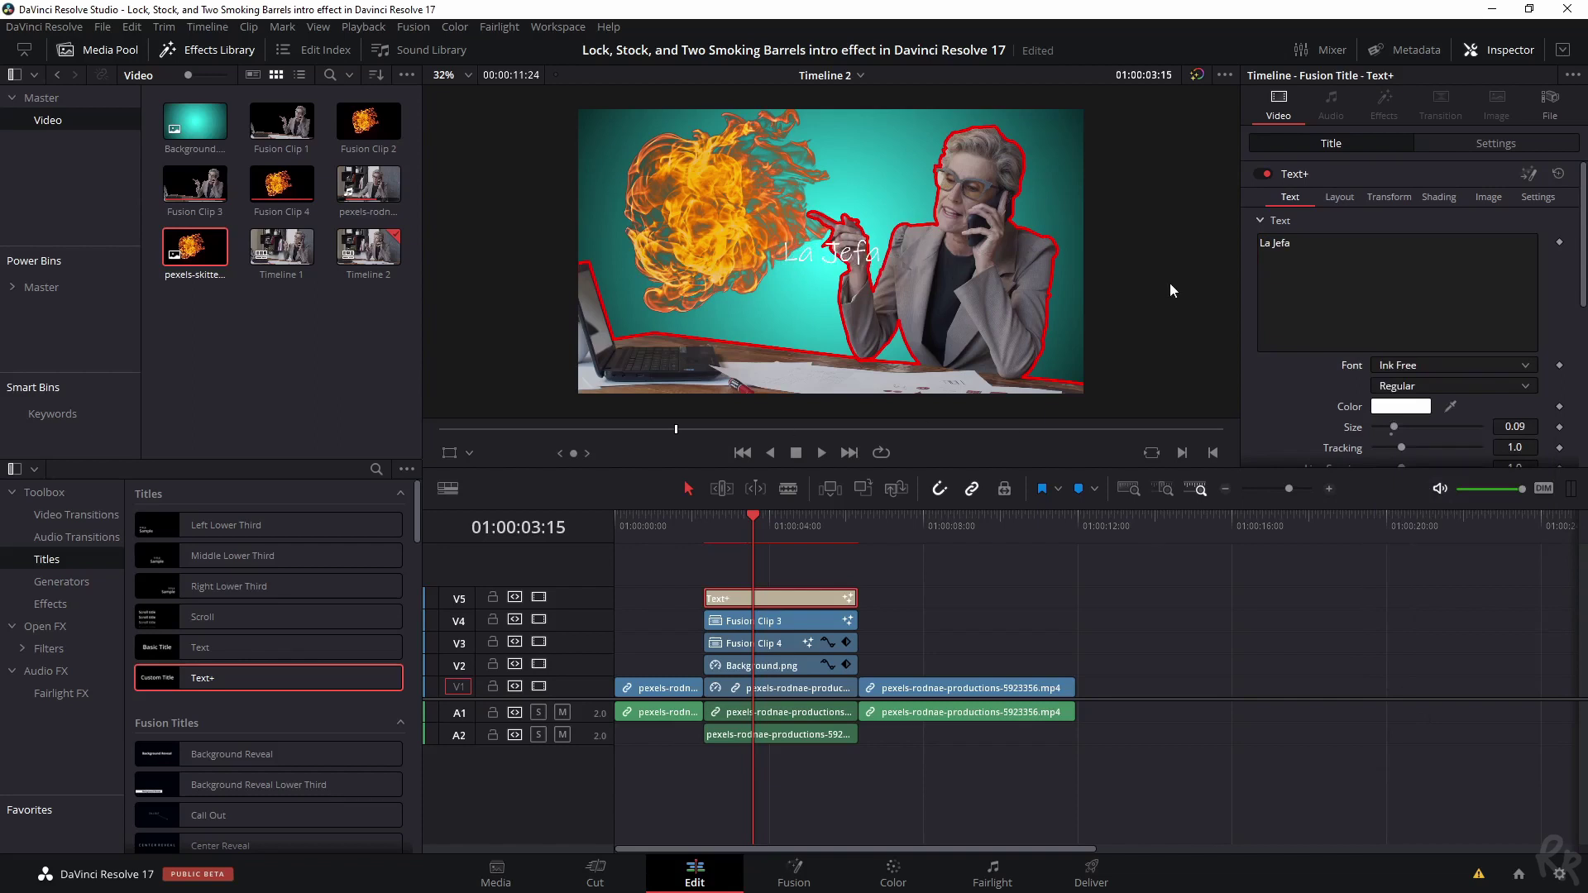
scroll(1266, 327, "down", 3)
mouse_move(1496, 308)
left_mouse_down()
mouse_move(1587, 309)
mouse_move(1511, 302)
left_mouse_up()
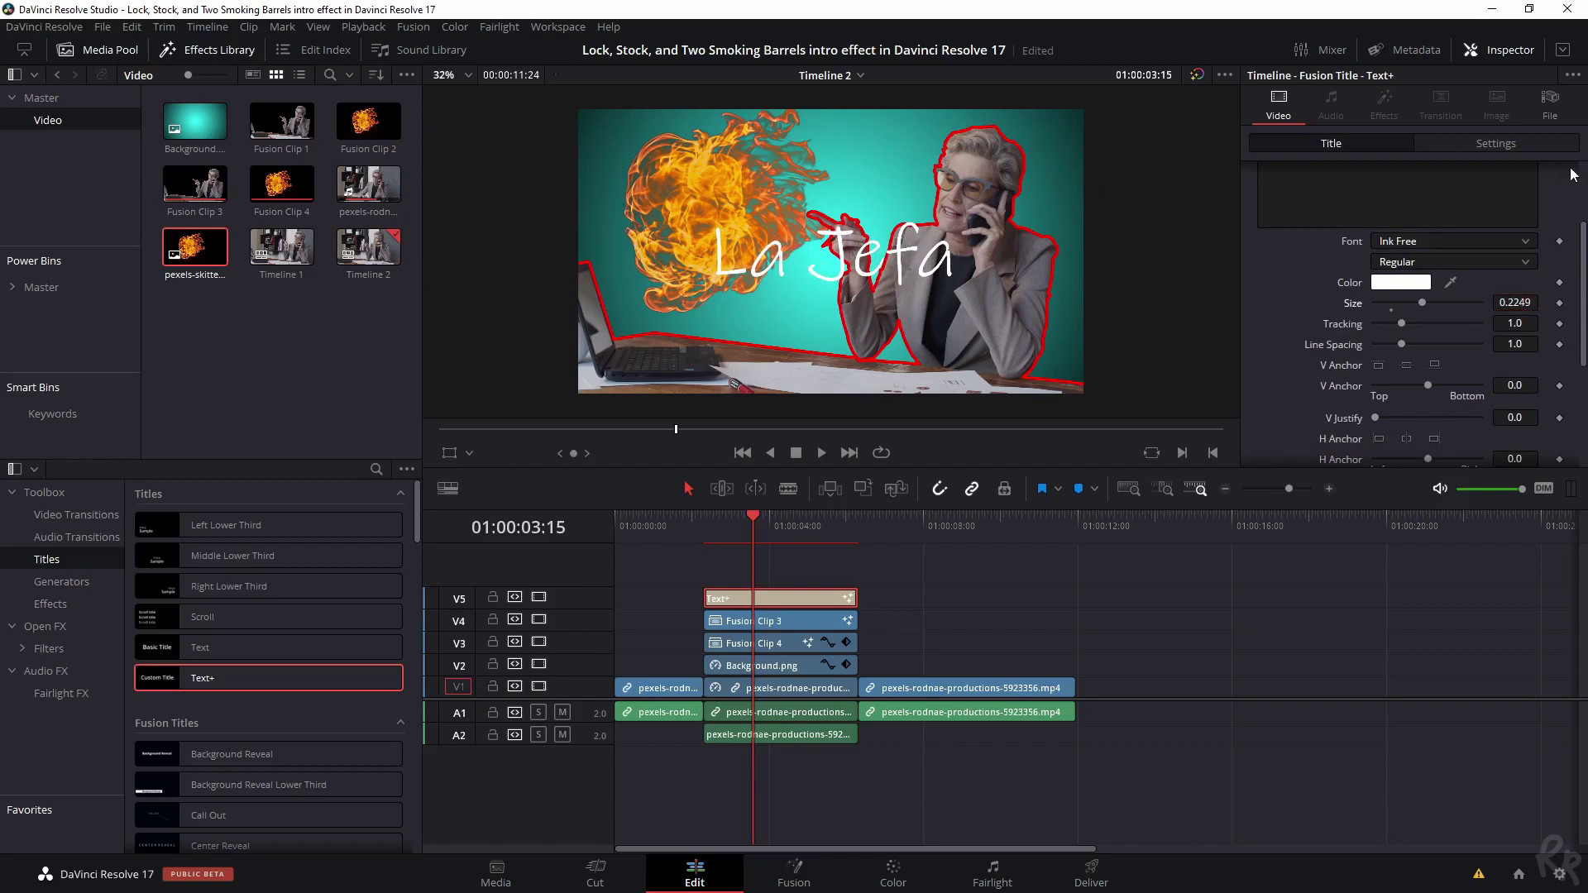
- Set the title's Yaw to 0.706 and its position to X -279 and Y 311
left_click(1507, 147)
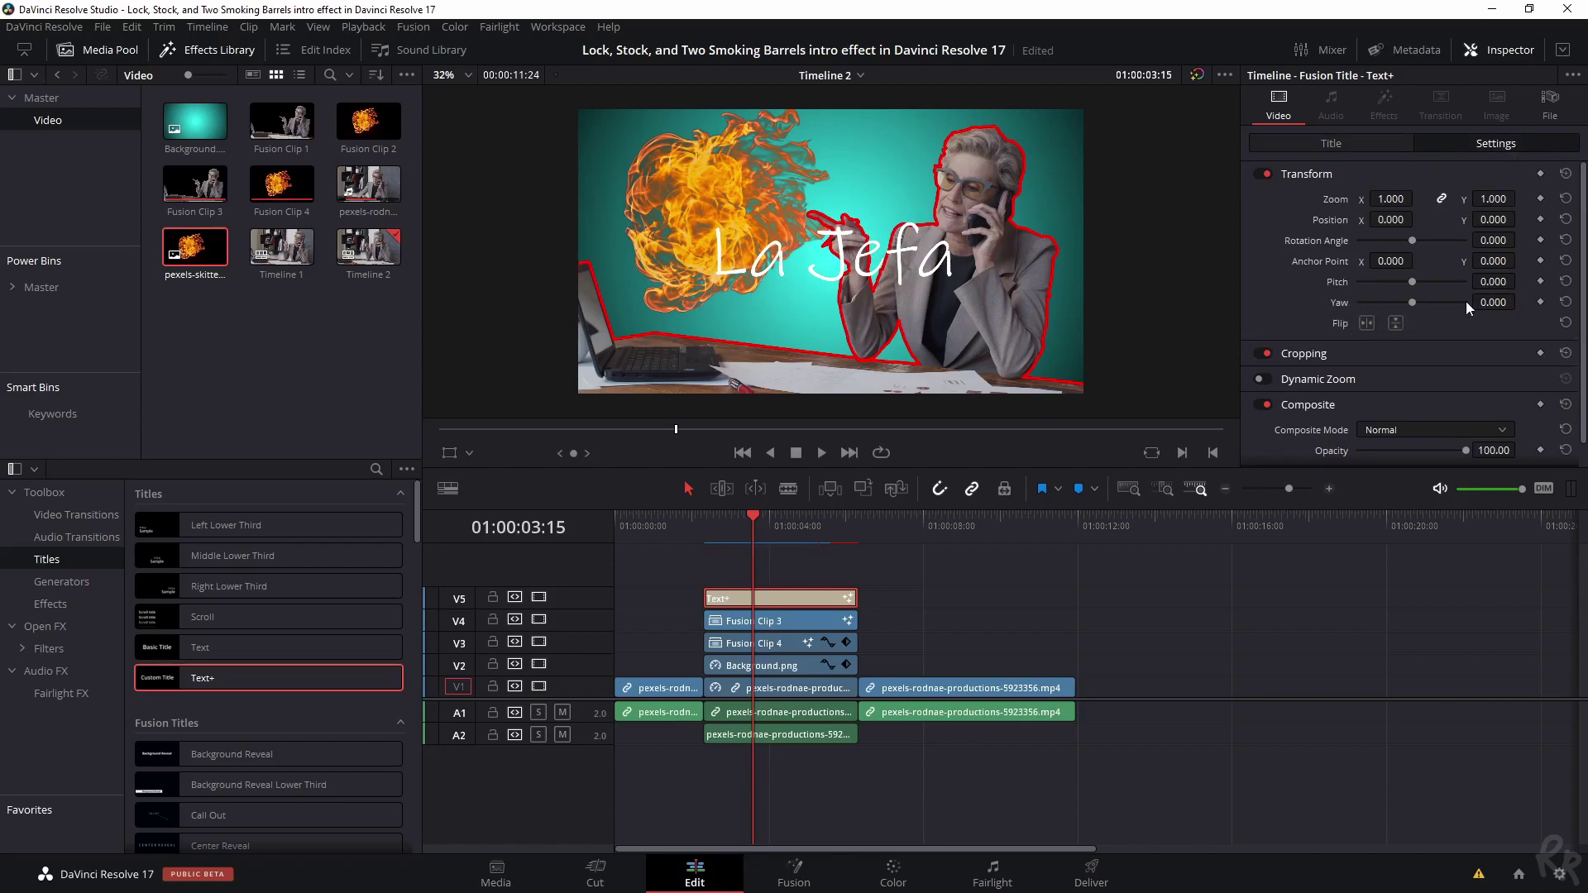
left_click_drag(1494, 303, 1454, 308)
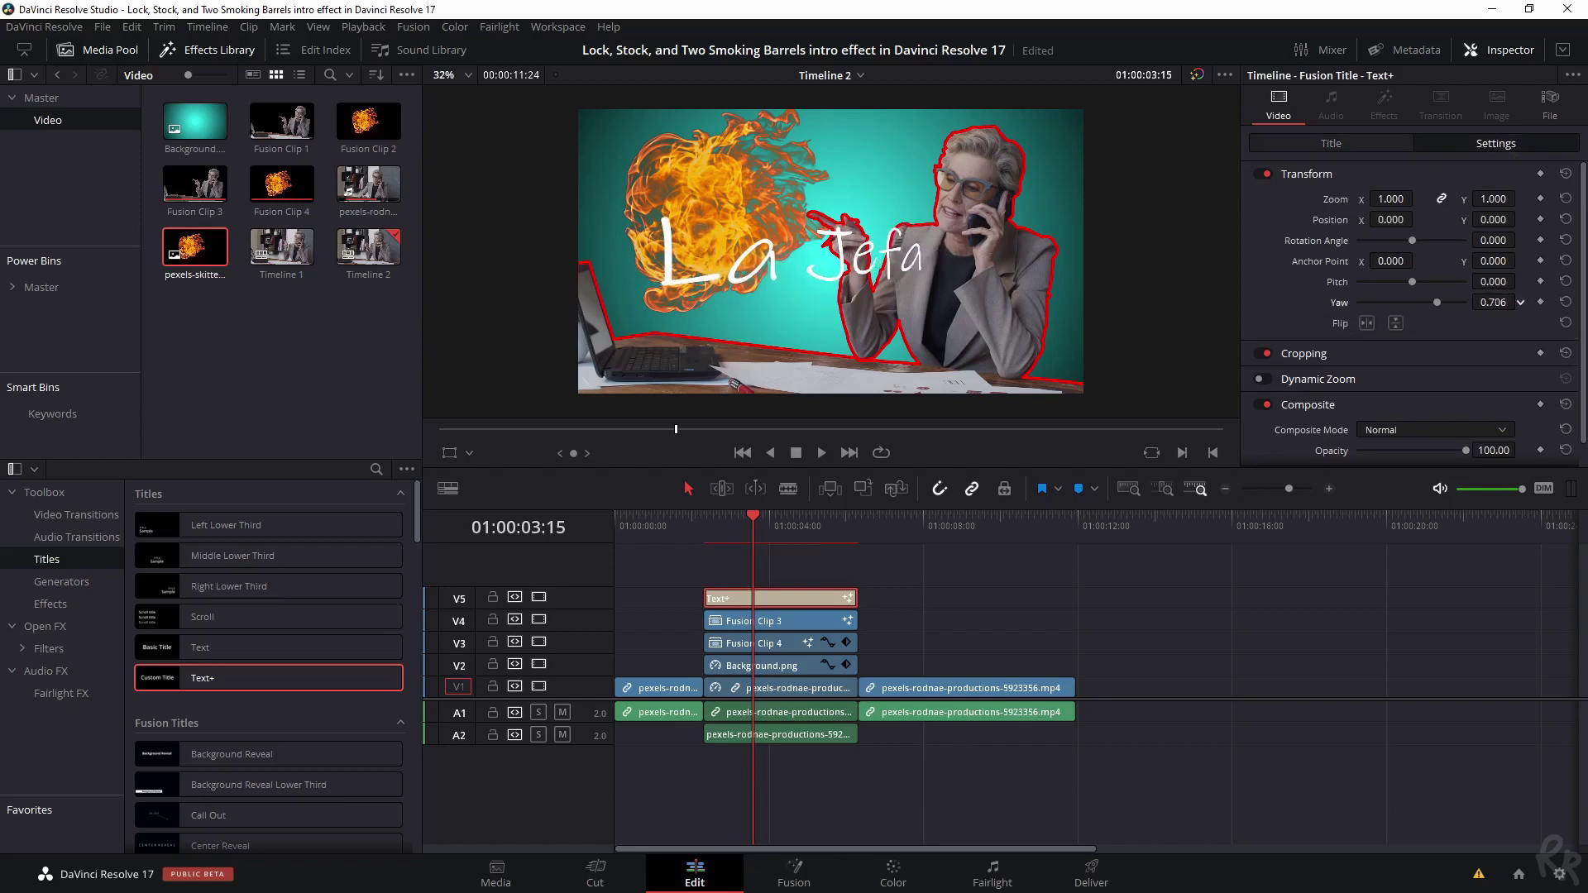
mouse_move(1489, 219)
left_mouse_down()
mouse_move(1316, 219)
mouse_move(1521, 219)
mouse_move(1481, 221)
left_mouse_up()
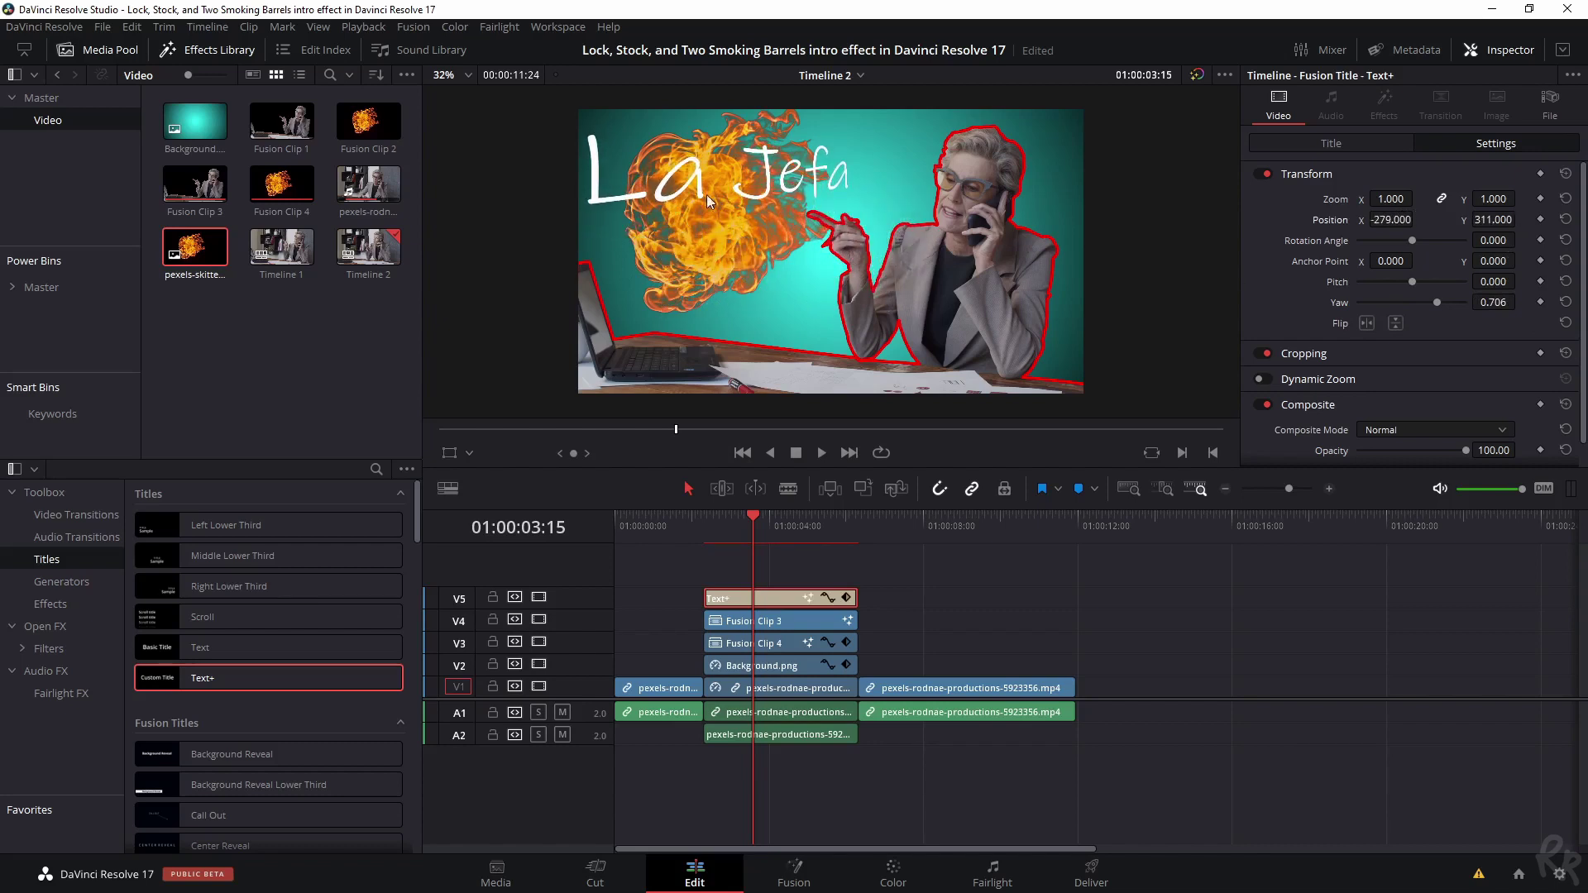
- Raise the fire clip behind the title to position Y 221
left_click(770, 644)
left_click_drag(1476, 183, 1451, 184)
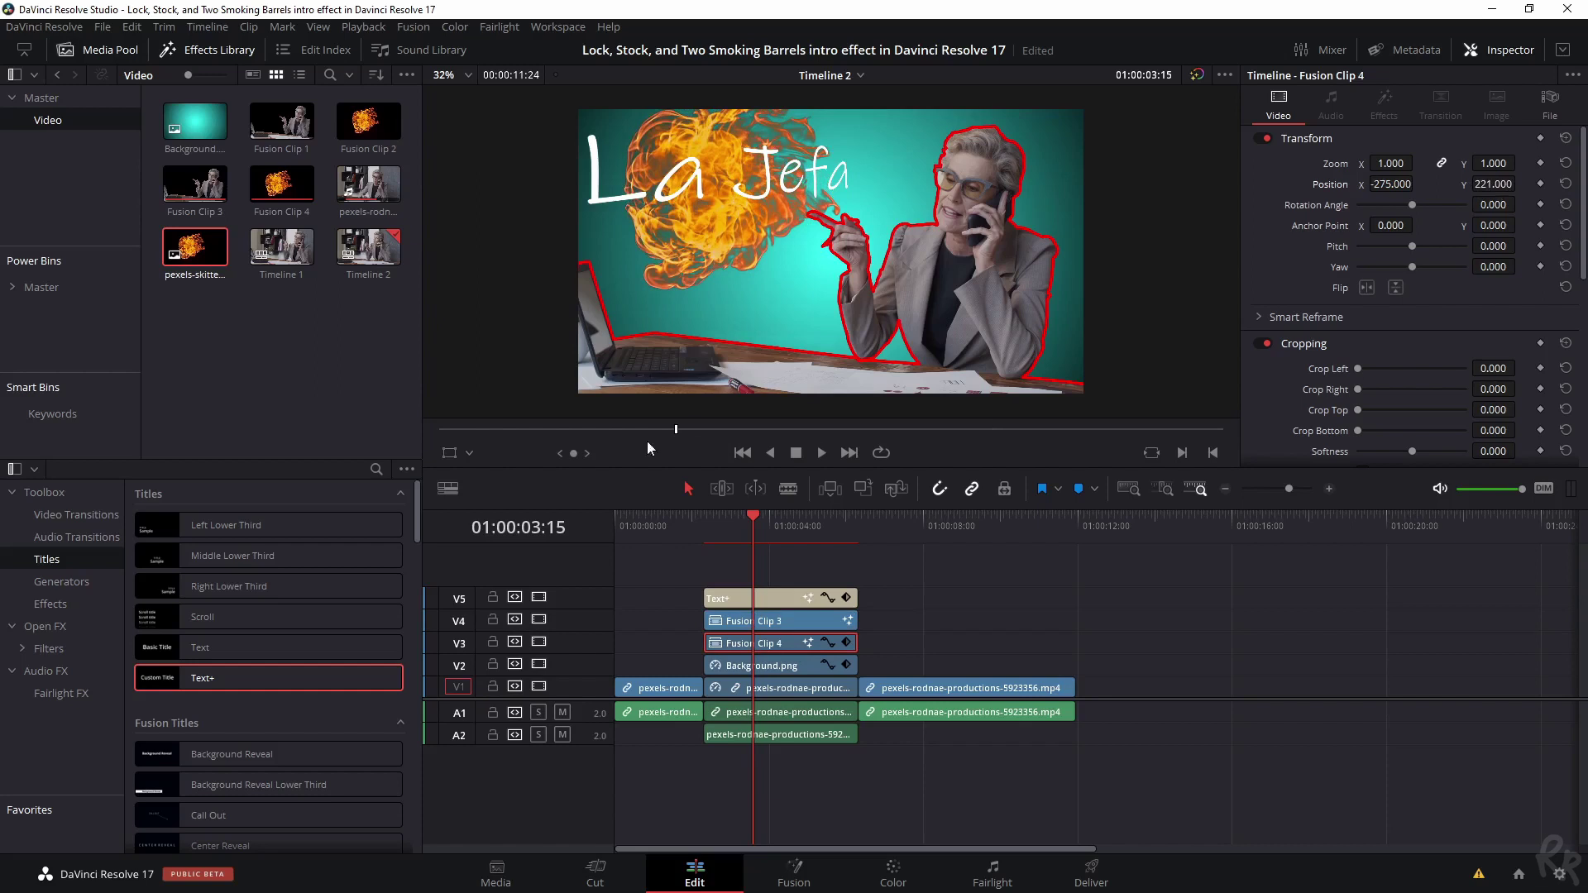
- Enable shading element 2, Red Outline, on the La Jefa title
left_click(768, 601)
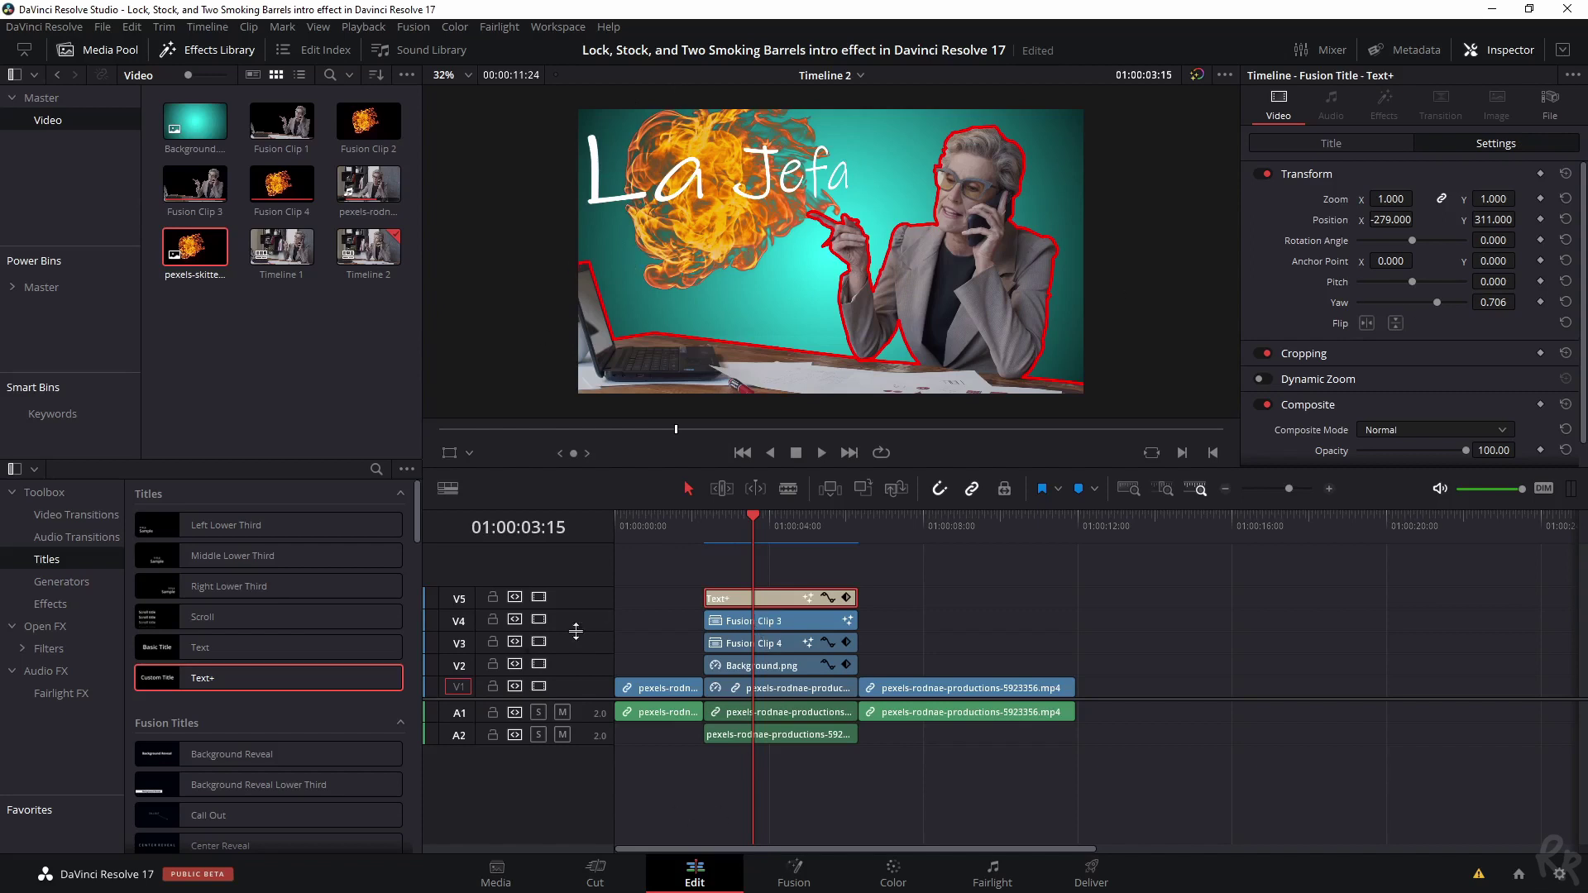
left_click(1329, 144)
scroll(1367, 169, "up", 3)
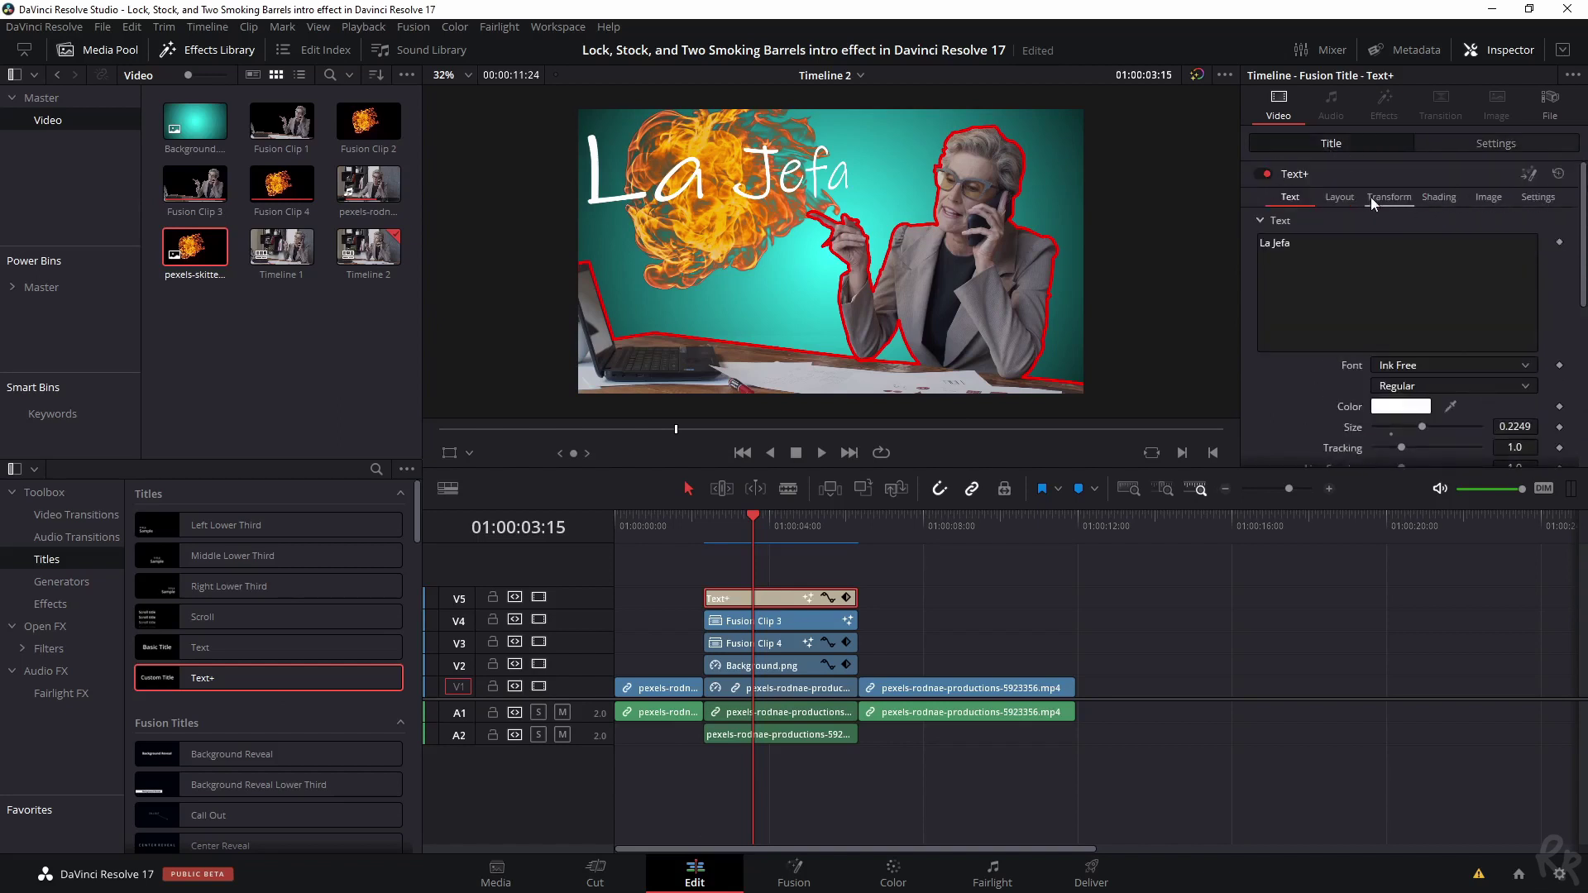
left_click(1398, 198)
left_click(1436, 198)
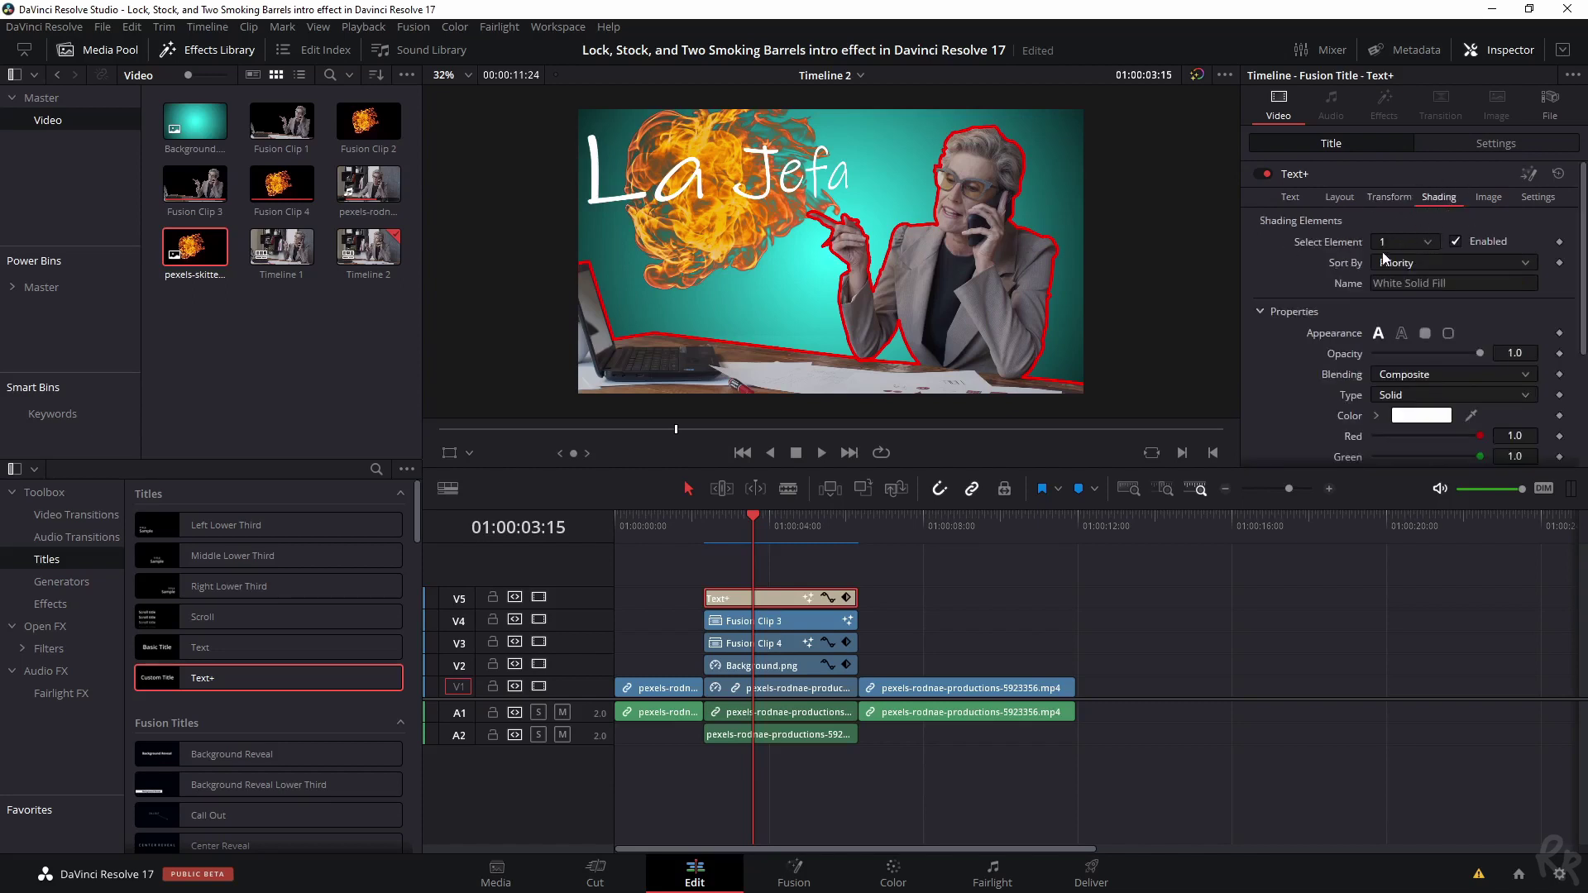
left_click(1411, 243)
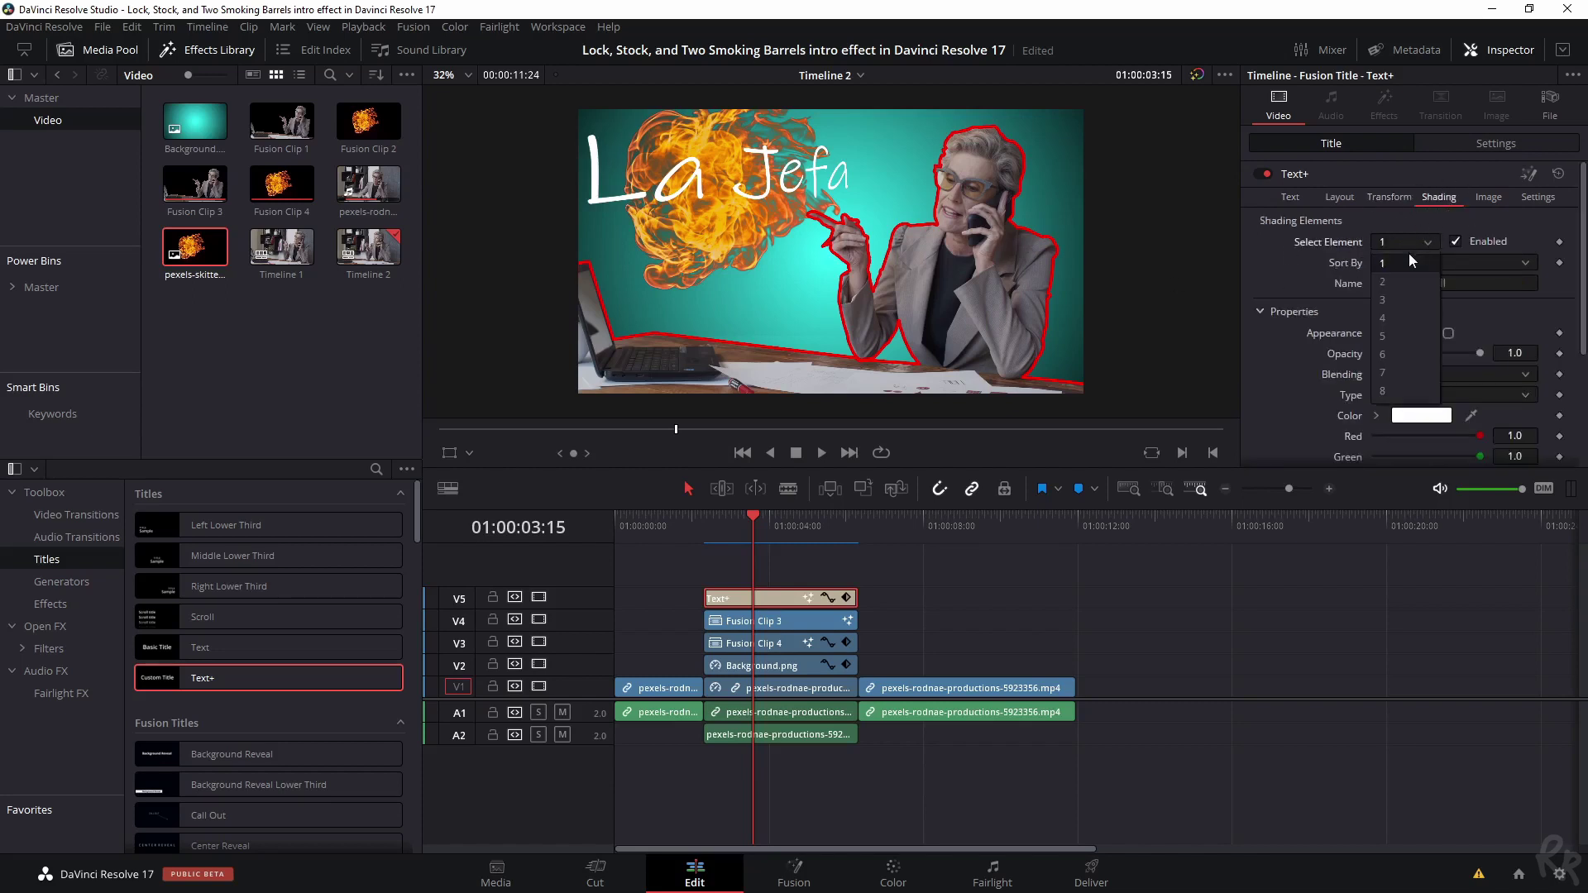
left_click(1401, 281)
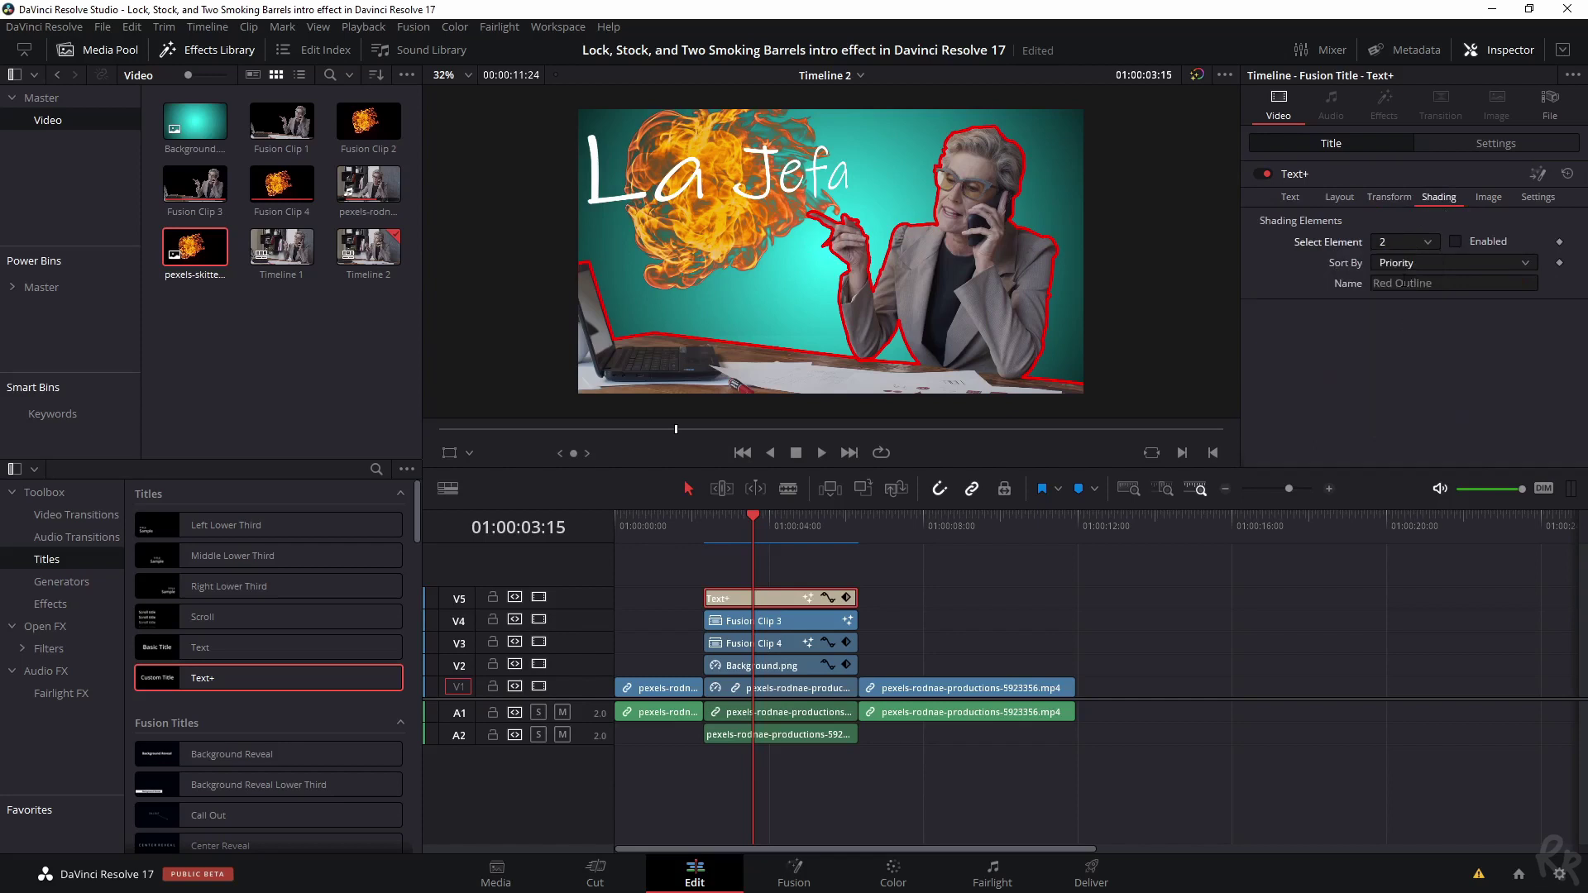
left_click(1457, 241)
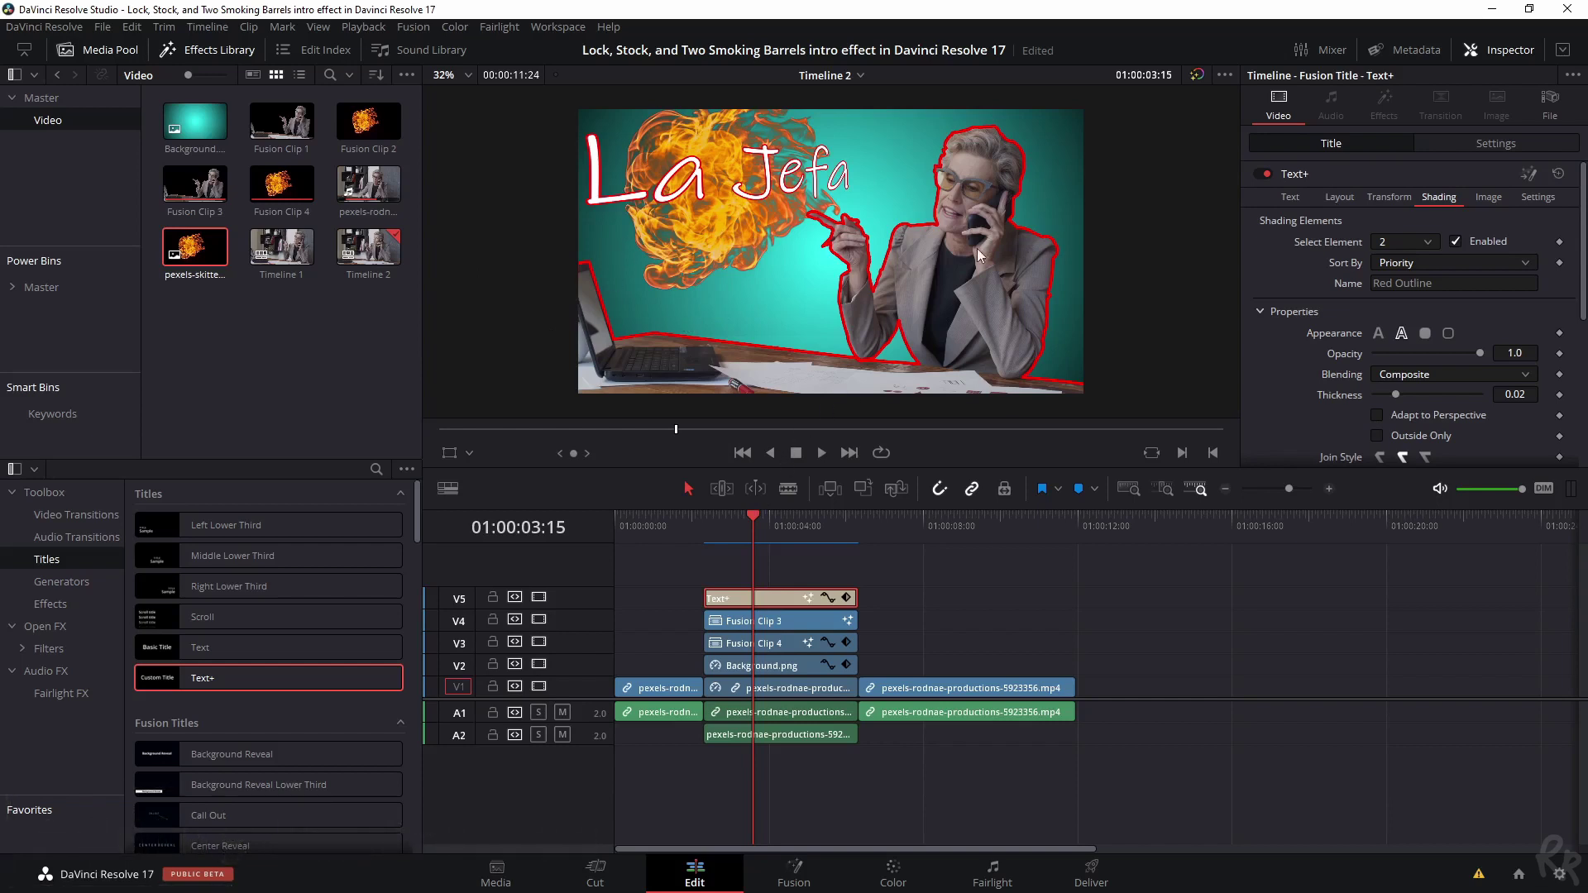
- Place the playhead at 01:00:02:08, the start of the frozen segment, and show the transform overlay for Fusion Clip 3 in the timeline viewer
left_click(713, 523)
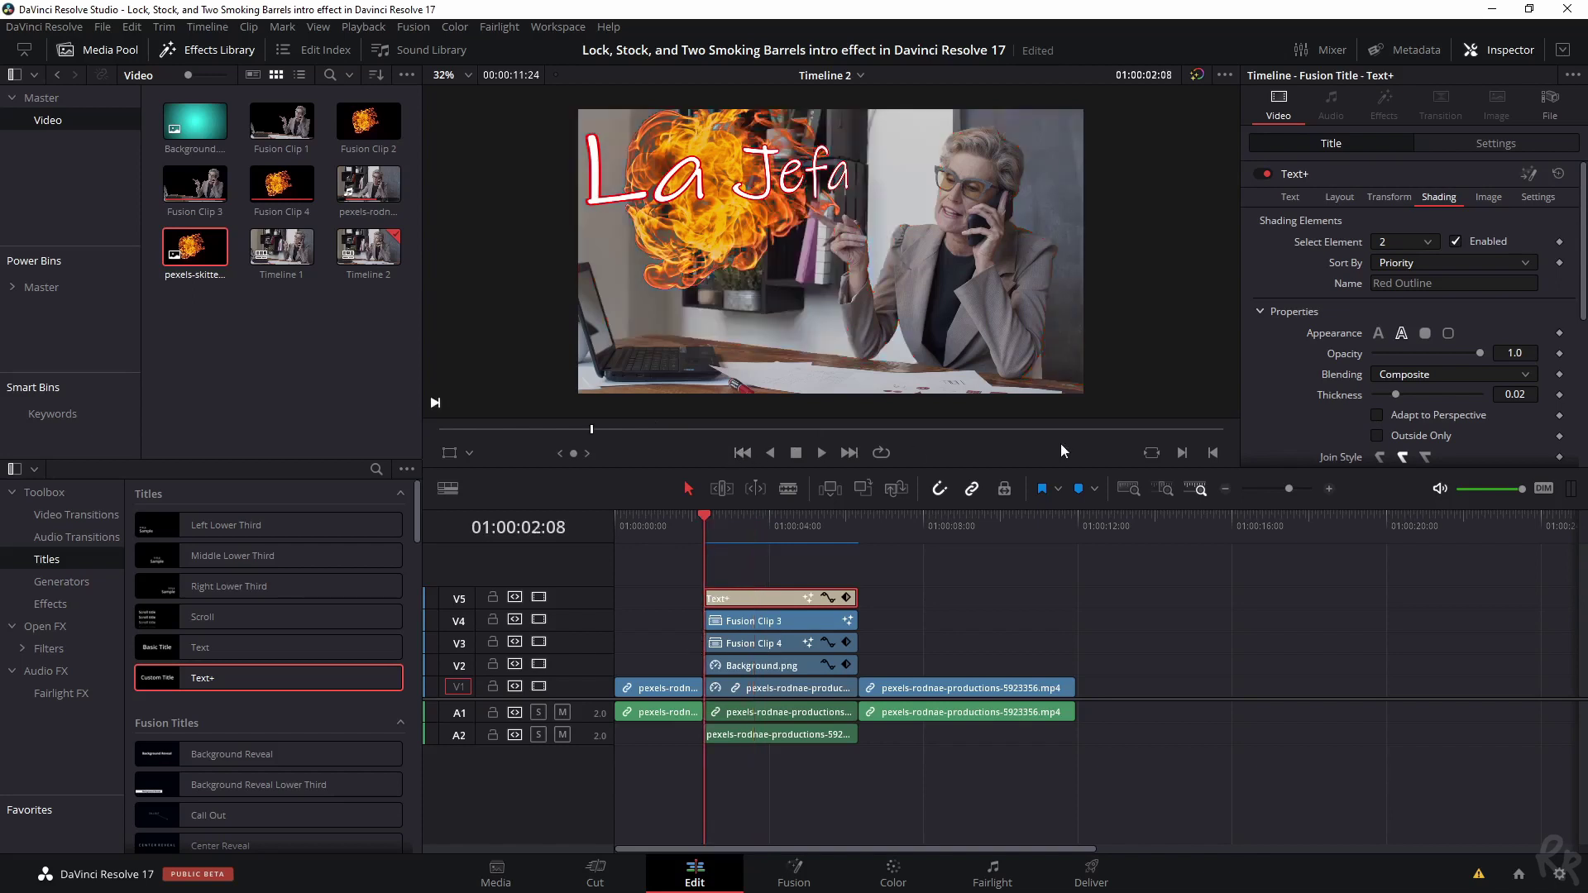
left_click(1064, 652)
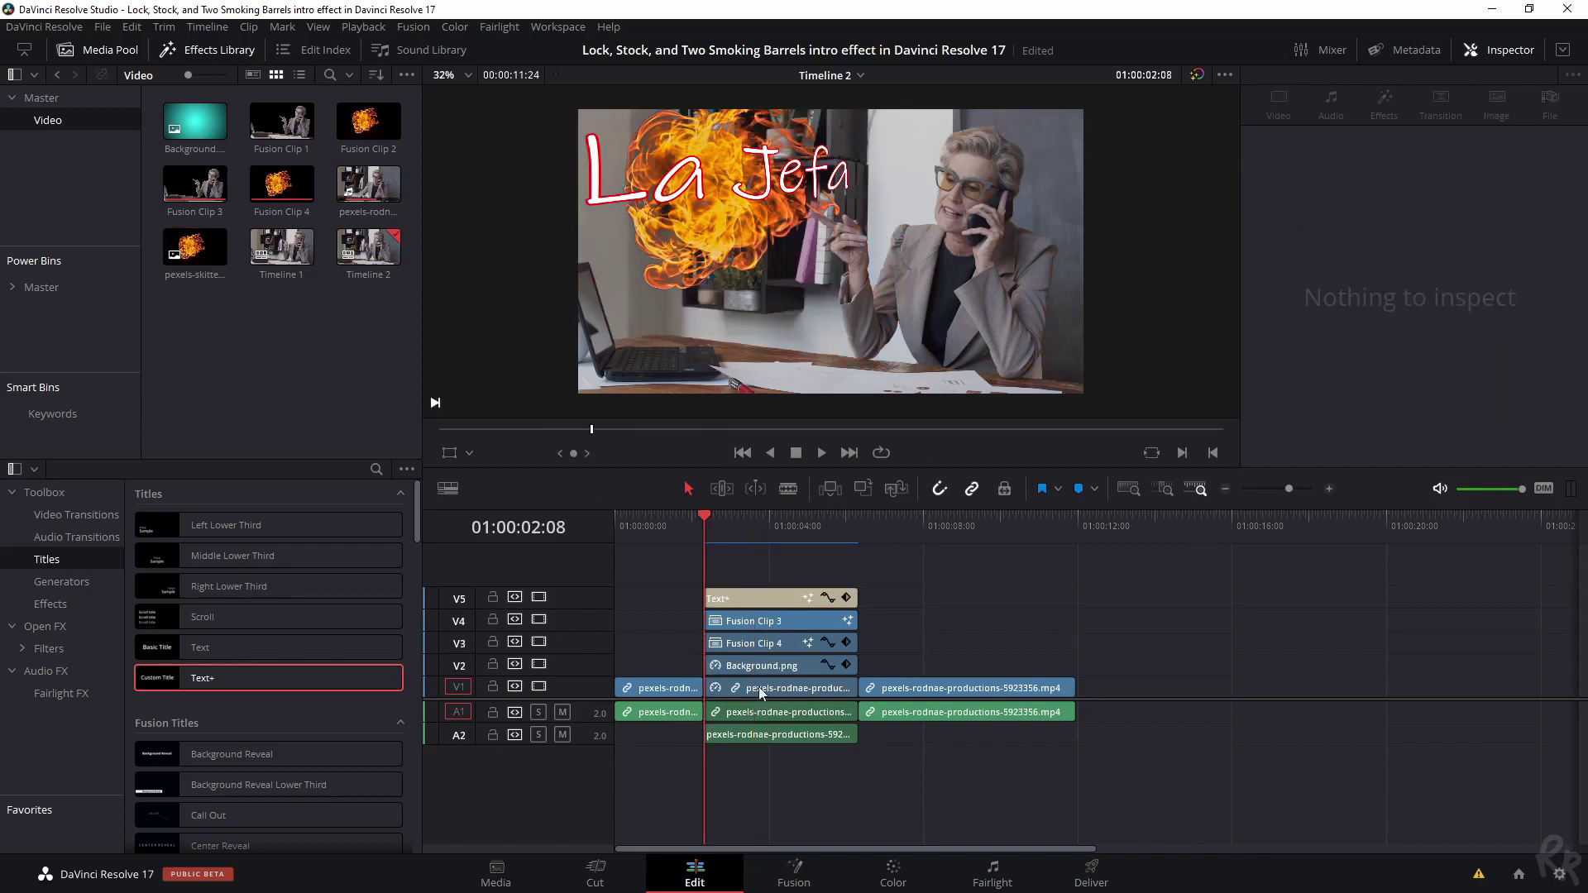
double_click(177, 214)
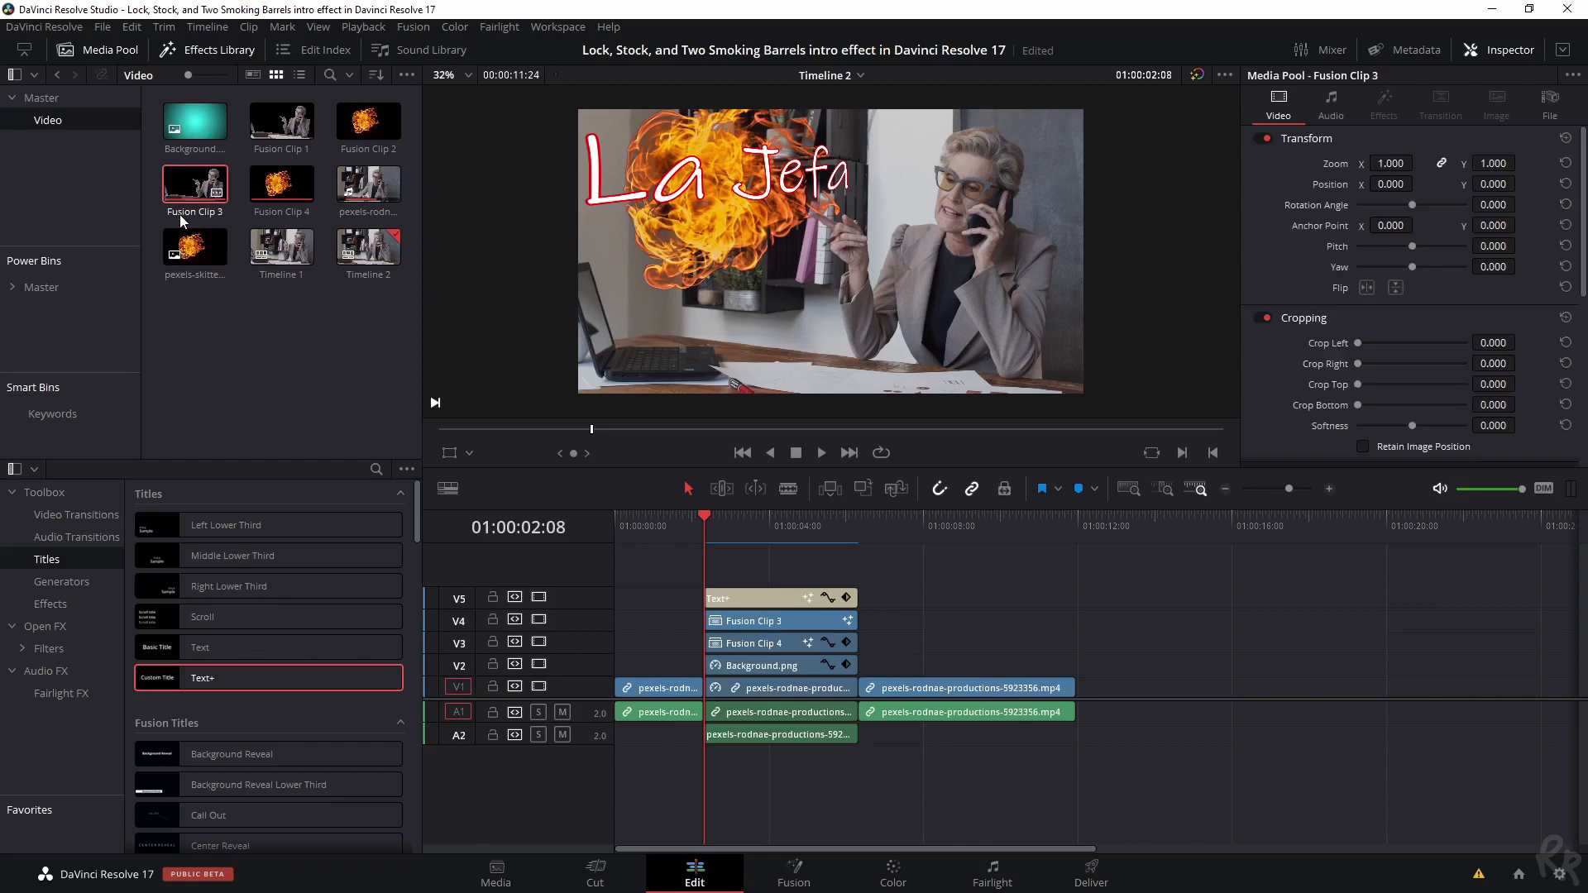
left_click(187, 213)
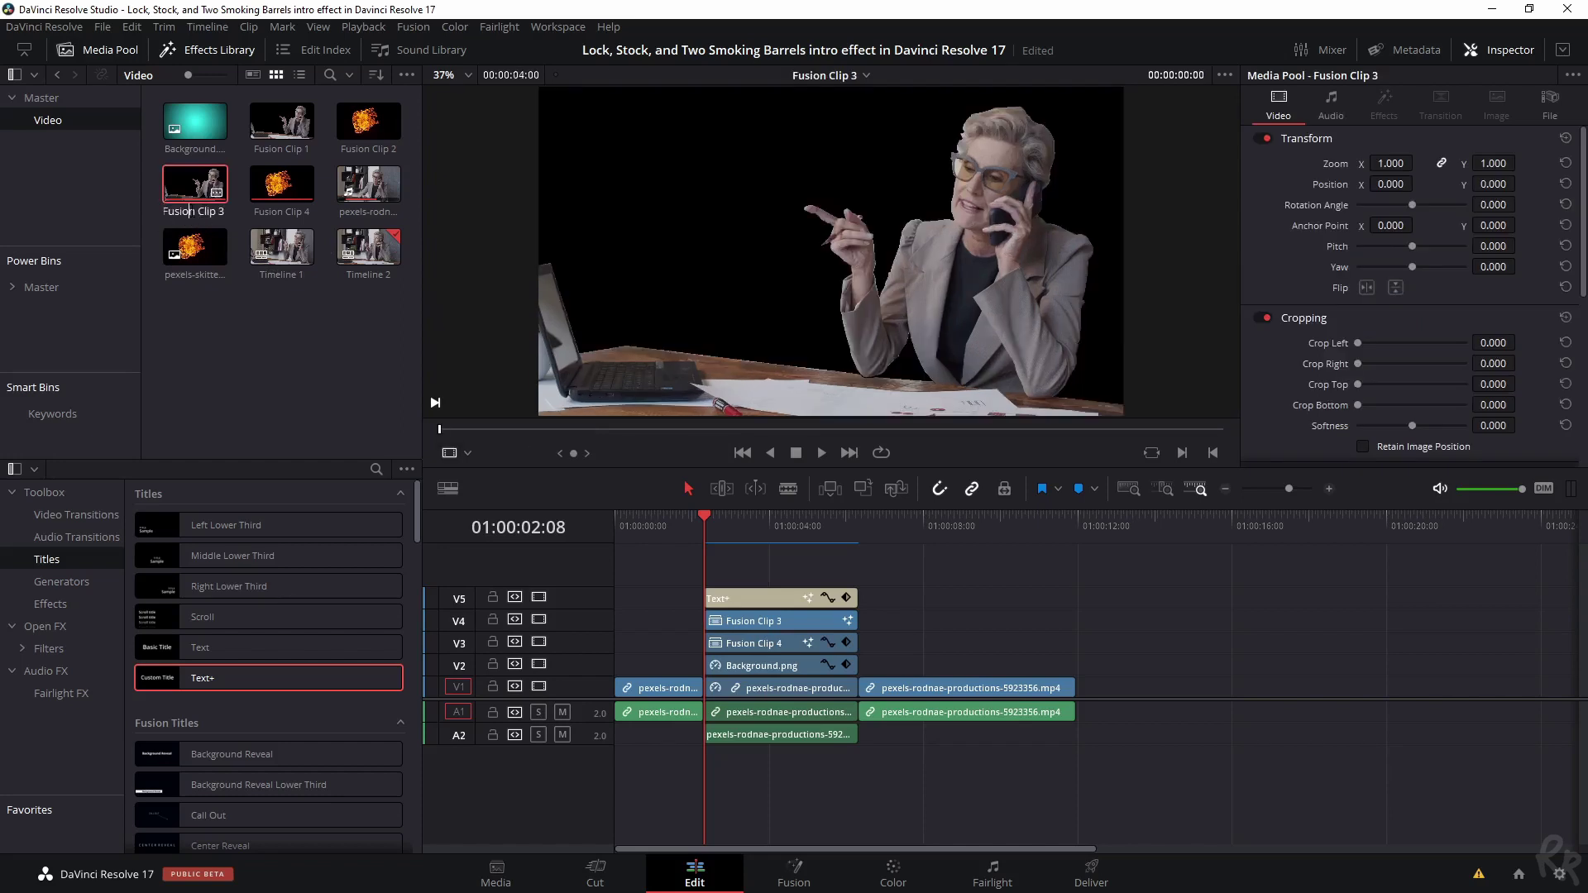
left_click(786, 621)
left_click(447, 455)
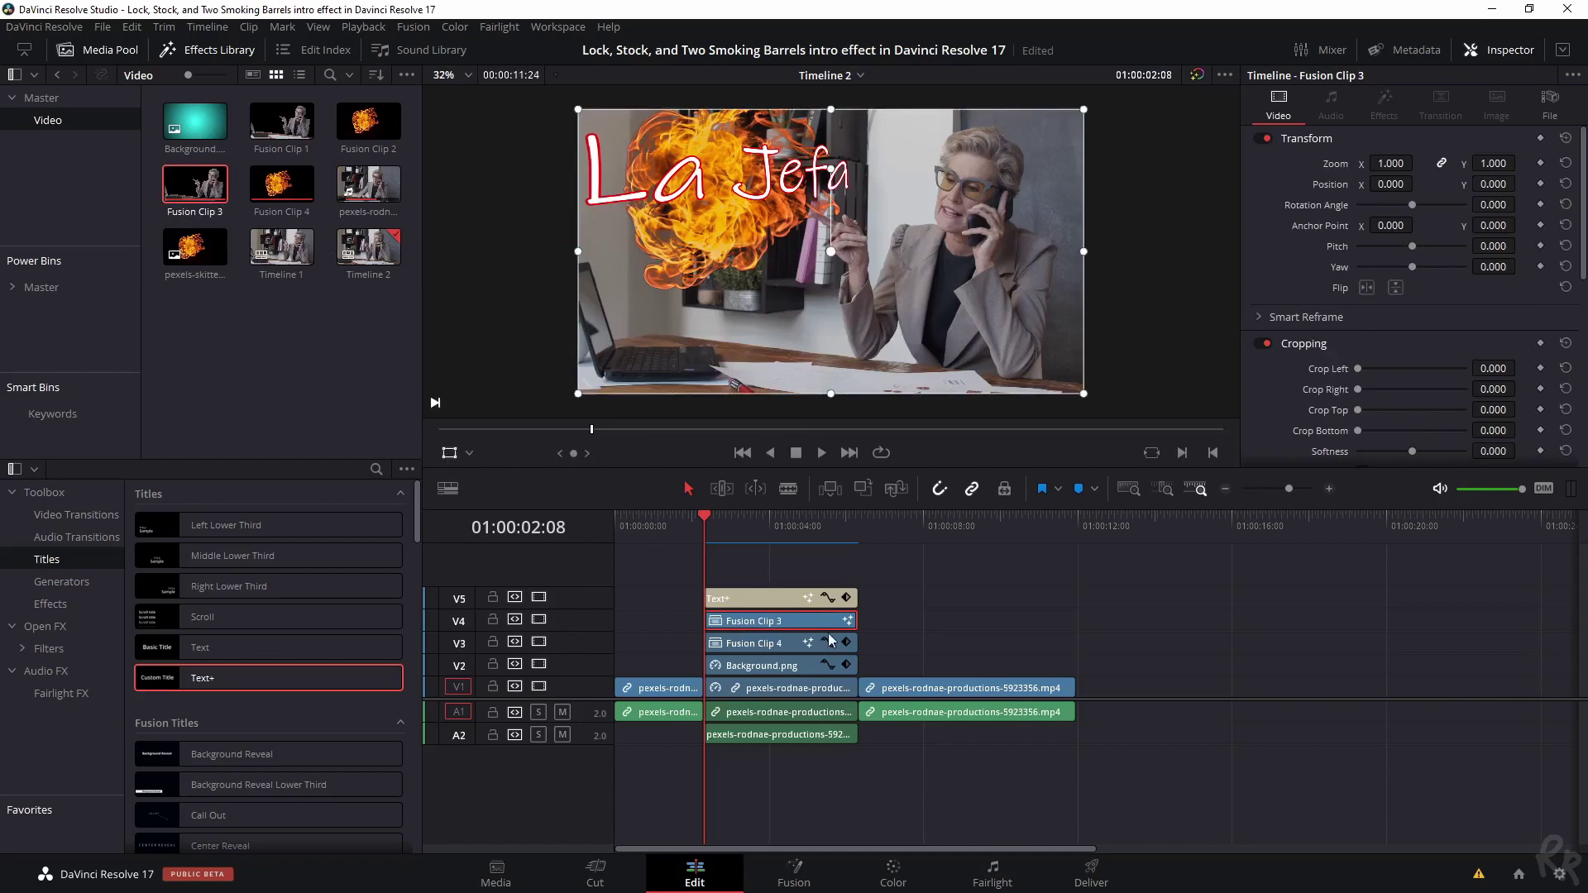
- Examine the frames and transform settings of the stacked title, Fusion Clip 3, Fusion Clip 4 and Background.png layers
left_click(770, 597)
left_click(770, 623)
left_click(751, 596)
left_click(770, 625)
left_click(753, 647)
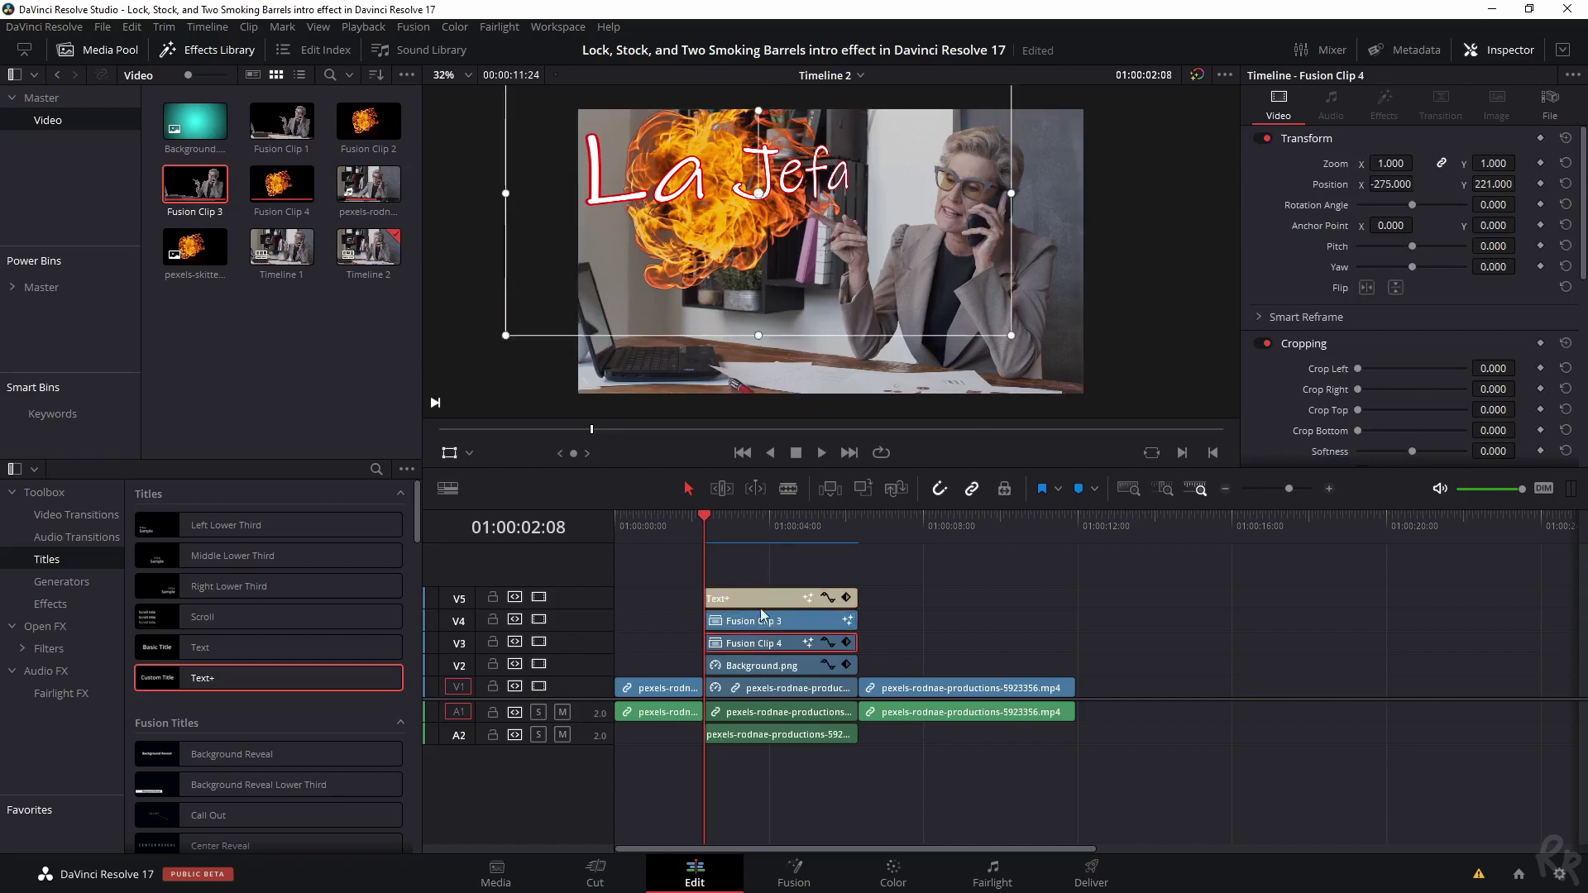
left_click(784, 672)
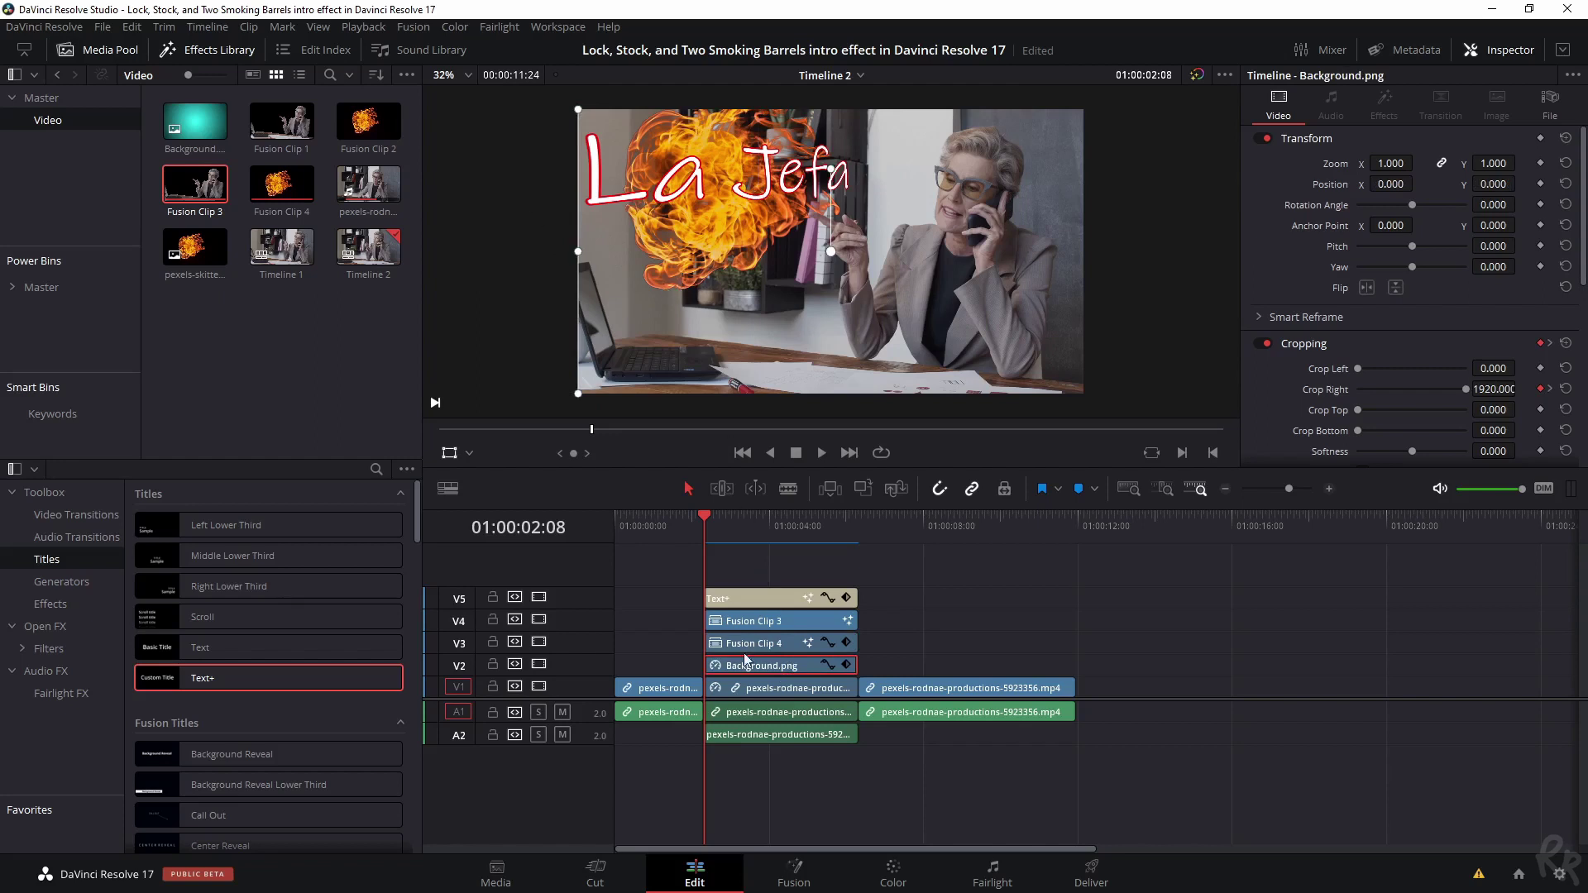
- Add a Zoom keyframe of 1.000 to the frozen woman clip on V1 at 01:00:02:08
left_click(774, 697)
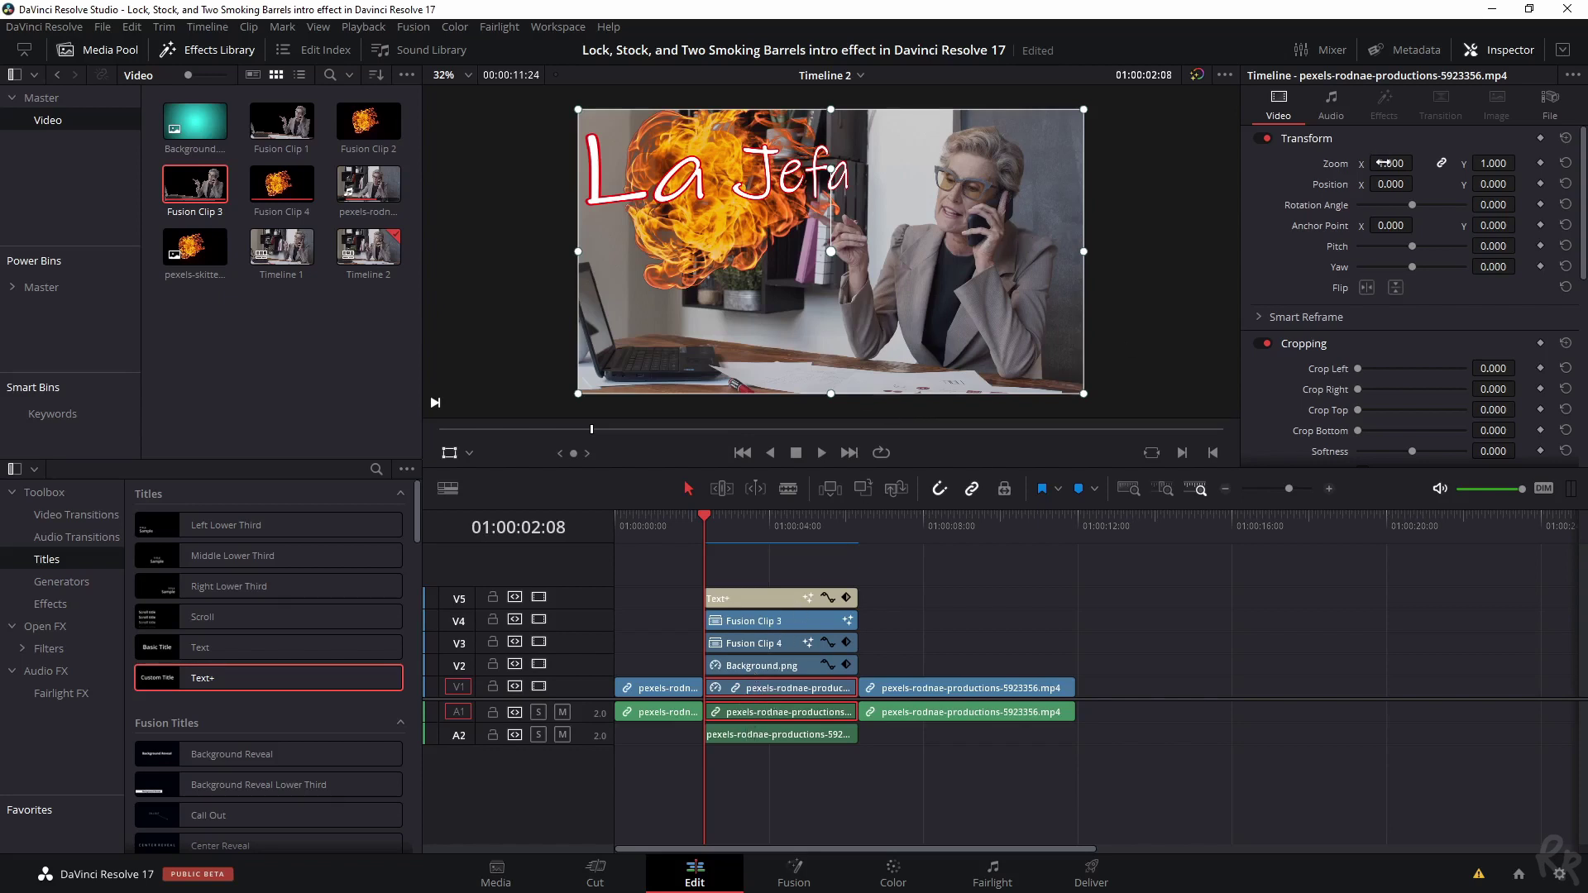
left_click(1540, 163)
left_click(747, 647)
left_click(1083, 364)
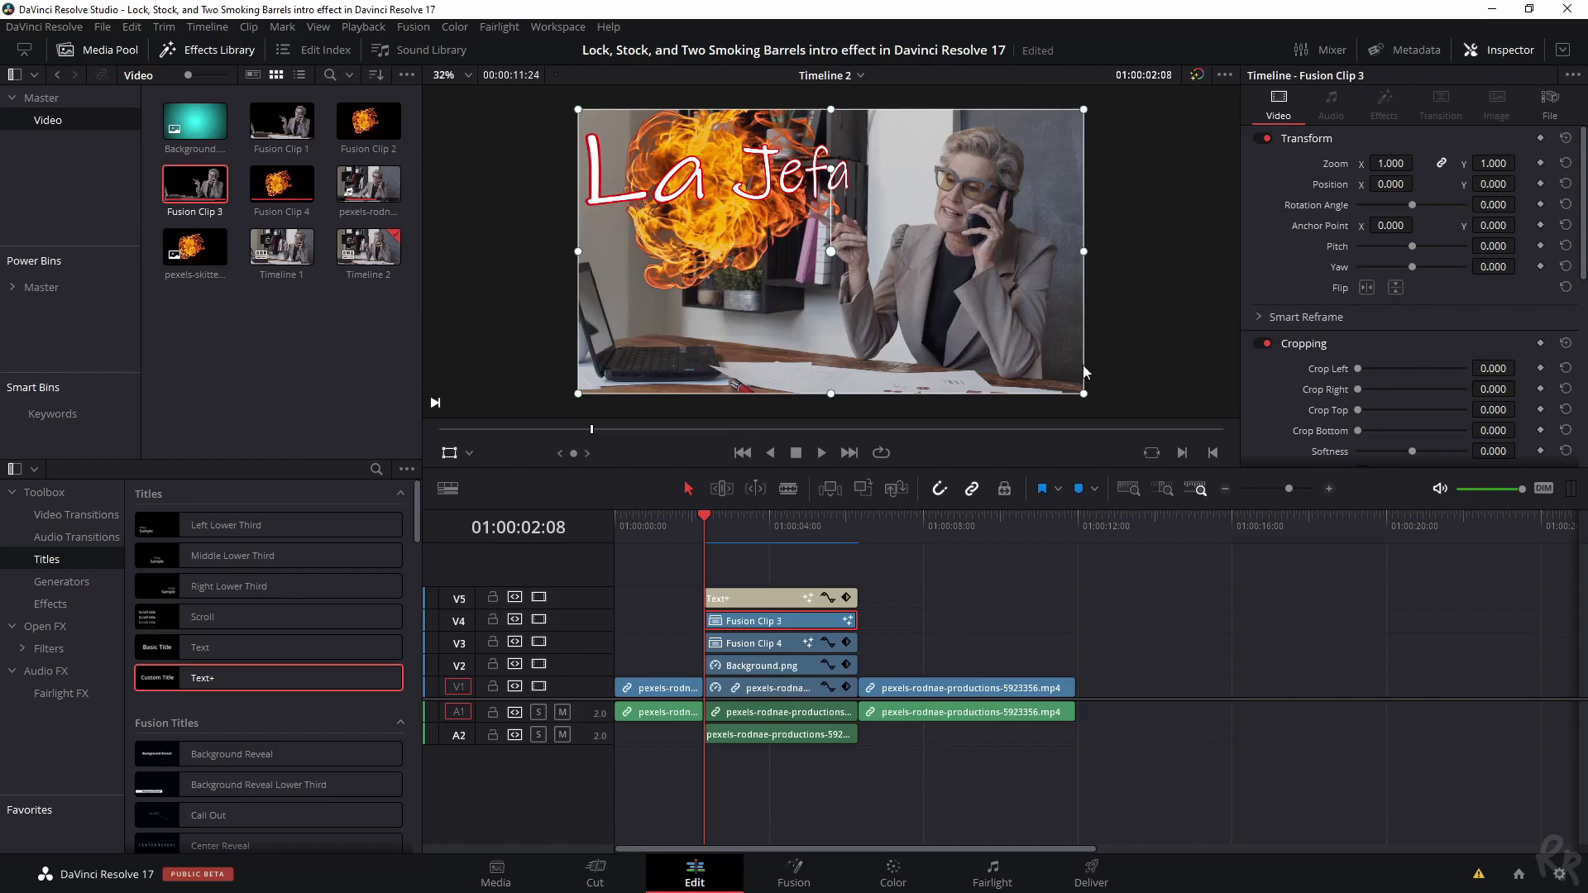
- Set the fire clip's Zoom to 0 with a keyframe at 01:00:02:08
left_click(744, 645)
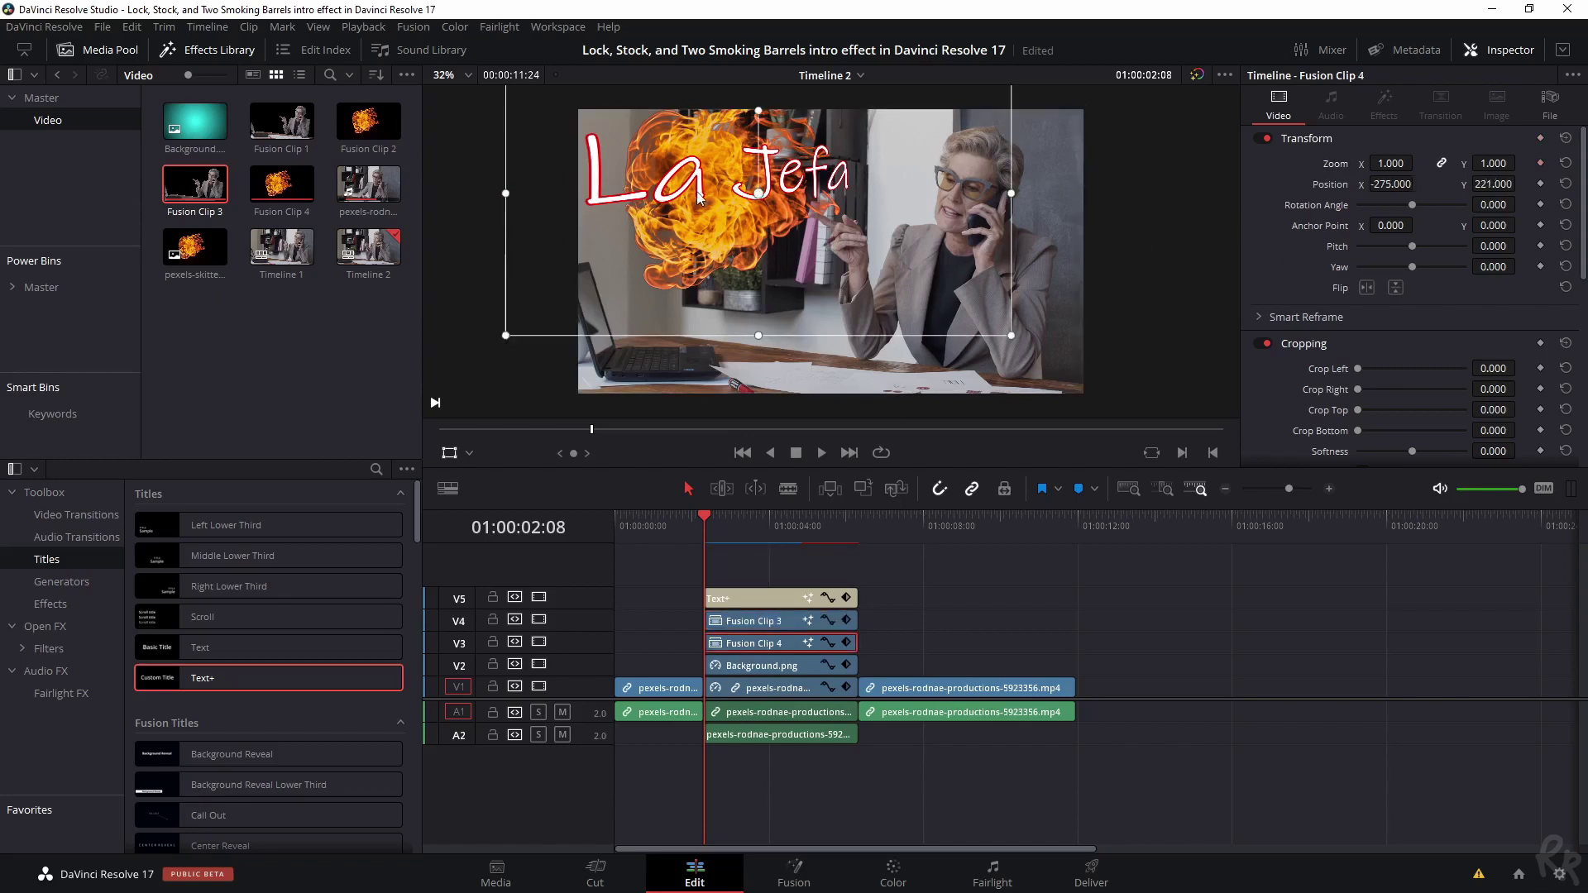
double_click(1503, 163)
type("0")
key("Return")
left_click(1541, 163)
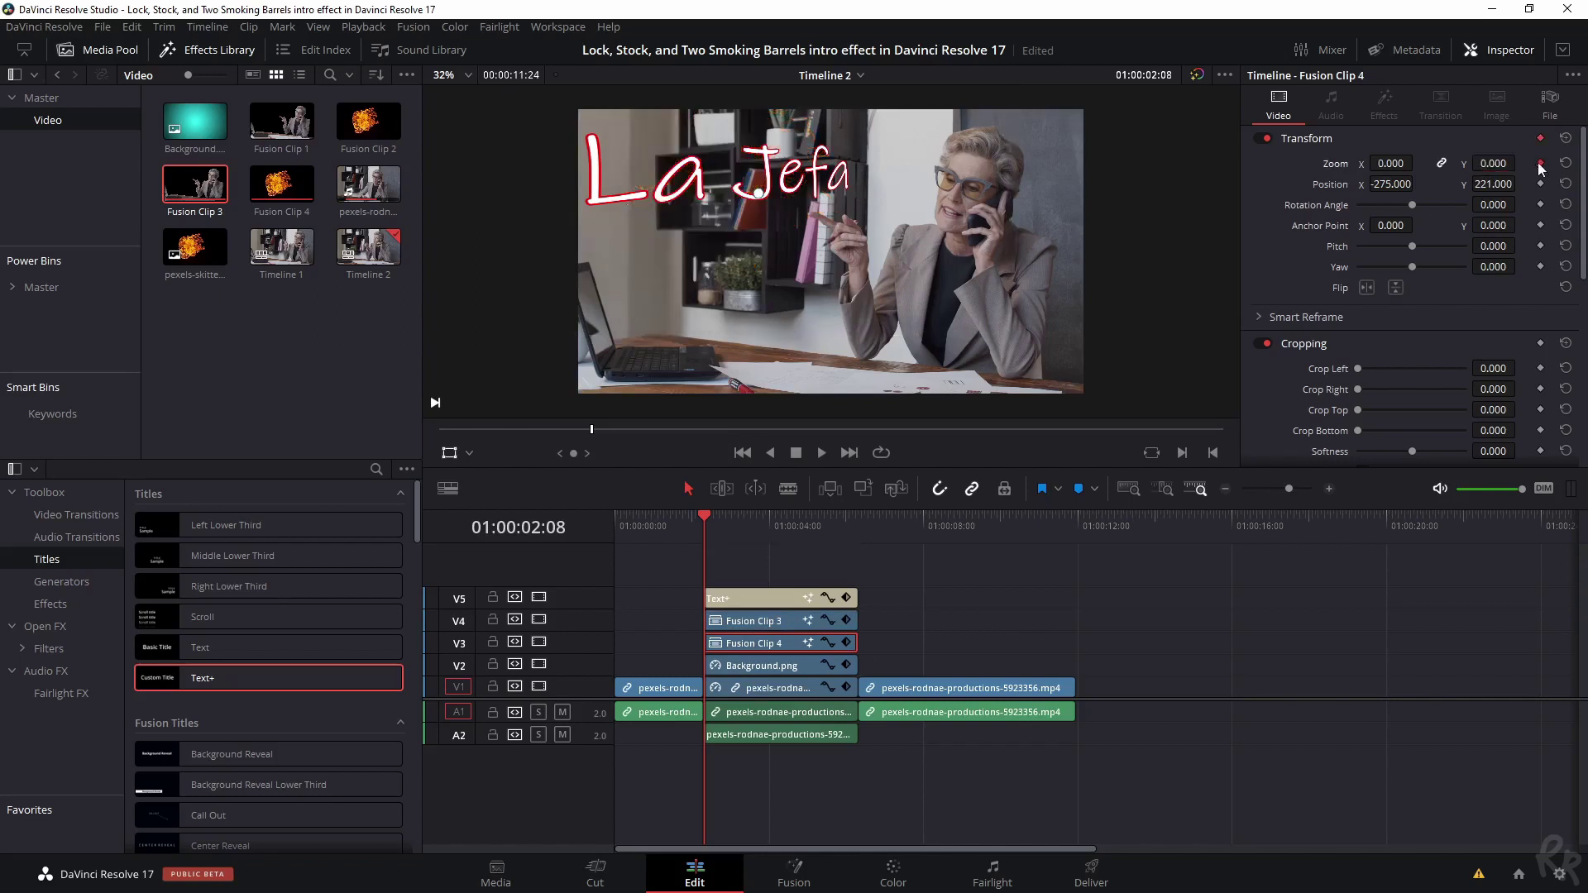
- Keyframe the La Jefa title's Write On end at 0.0 at 01:00:02:08
left_click(758, 597)
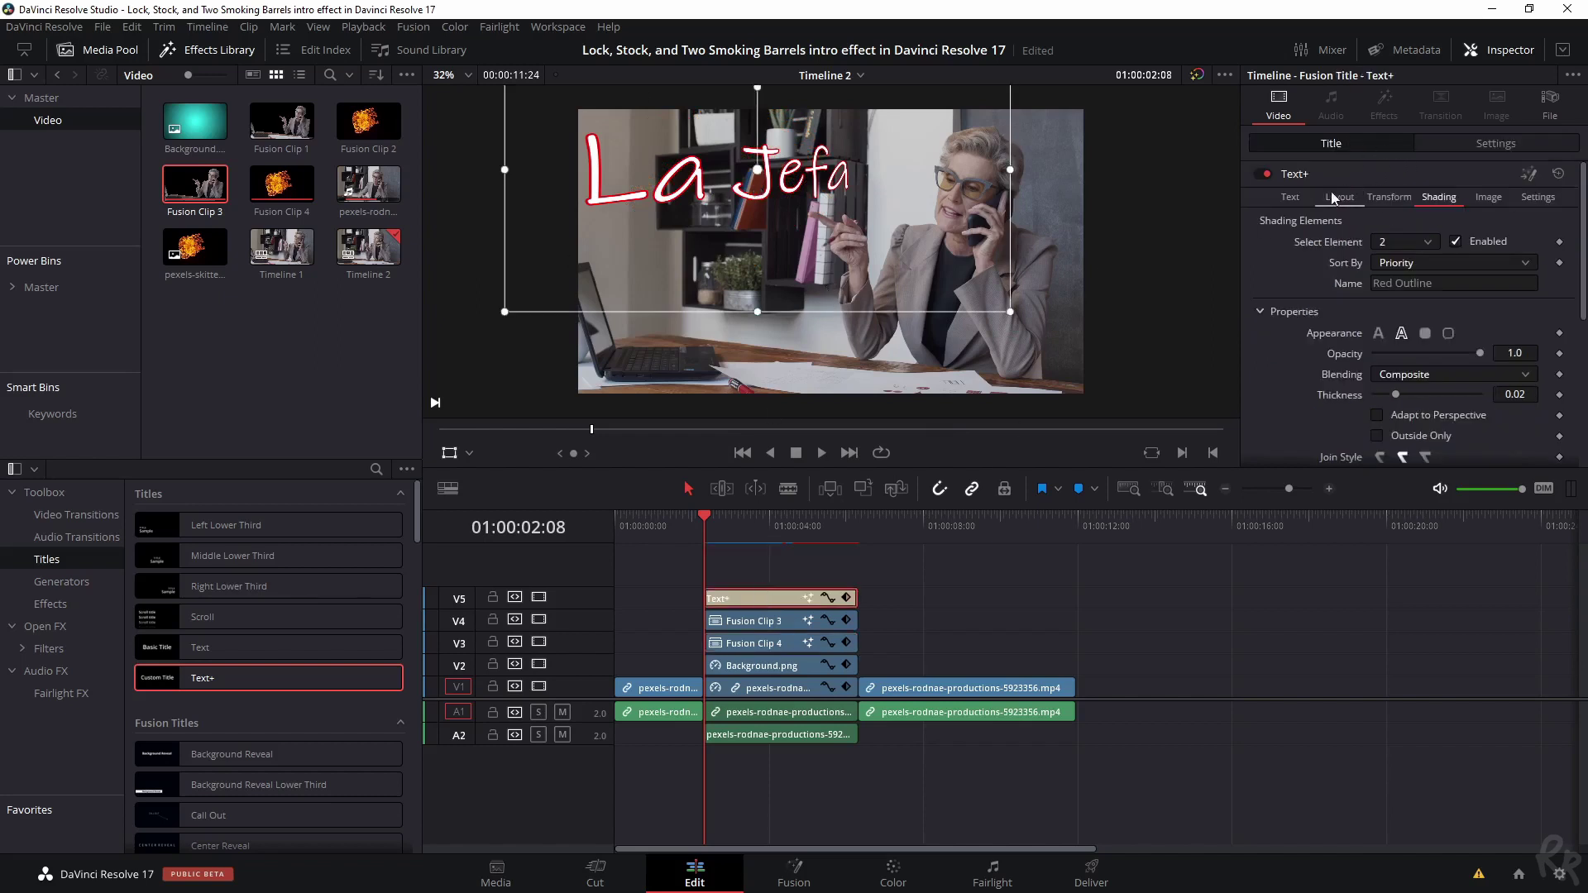
left_click(1291, 199)
scroll(1587, 238, "down", 5)
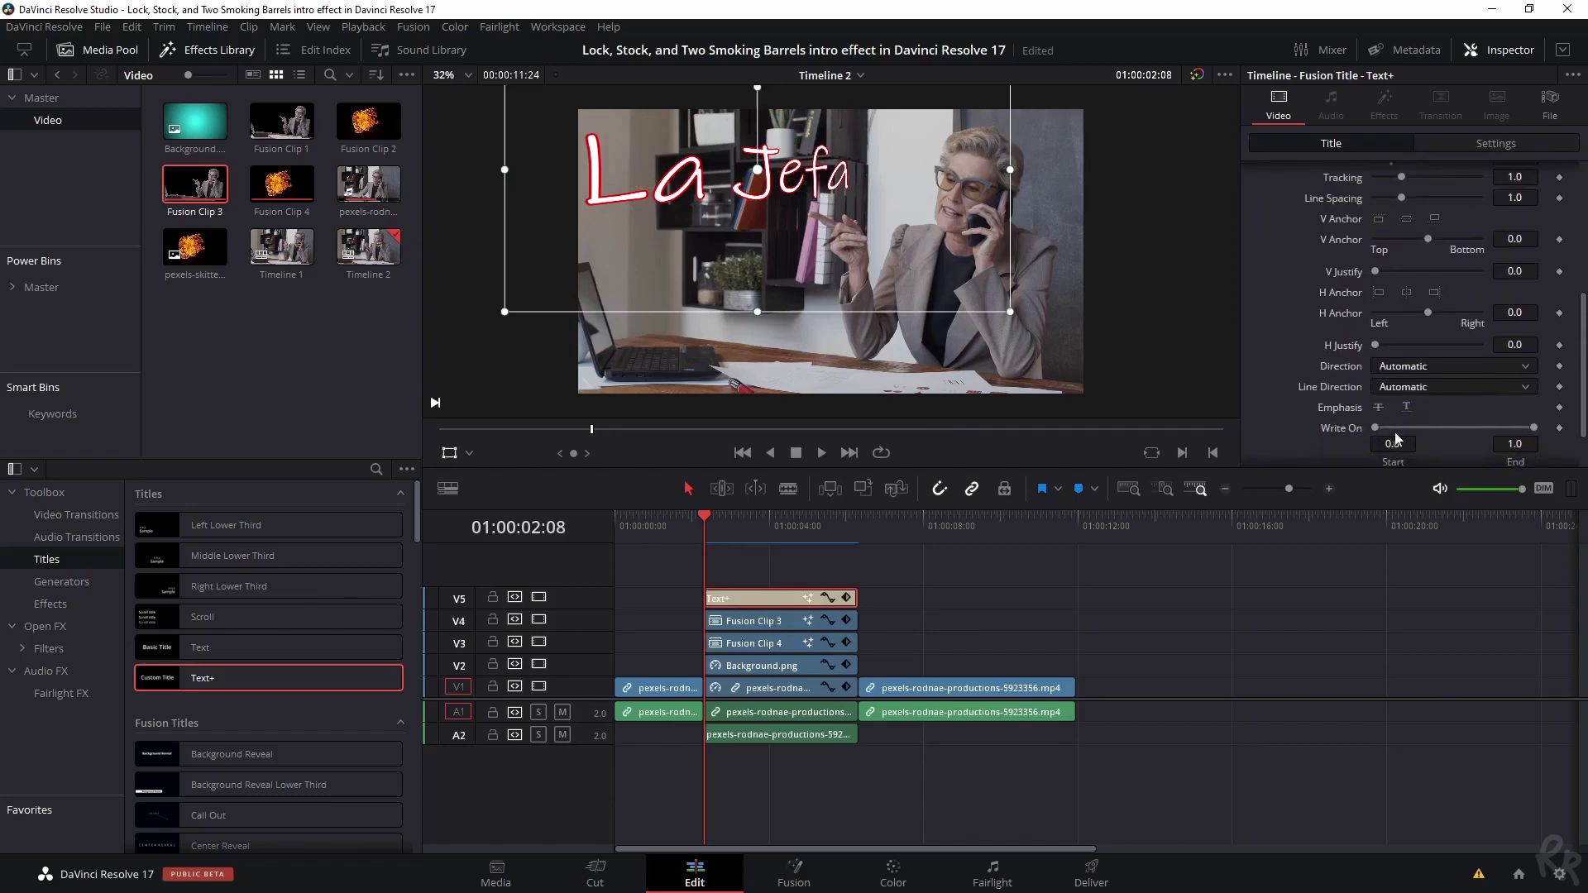
scroll(1585, 412, "down", 1)
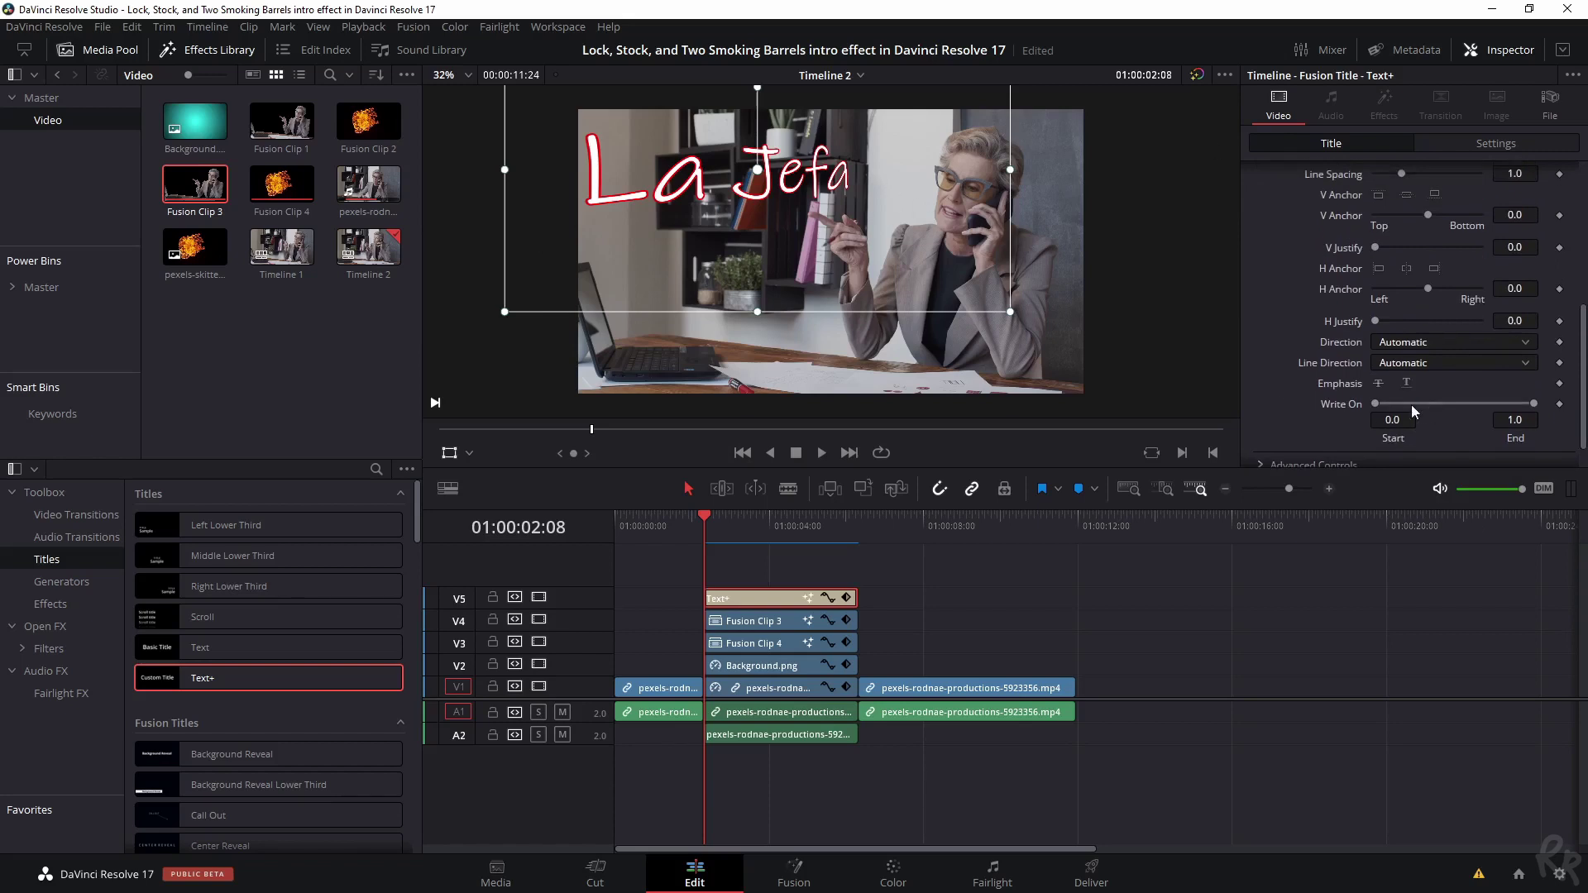
left_click_drag(1535, 404, 1348, 408)
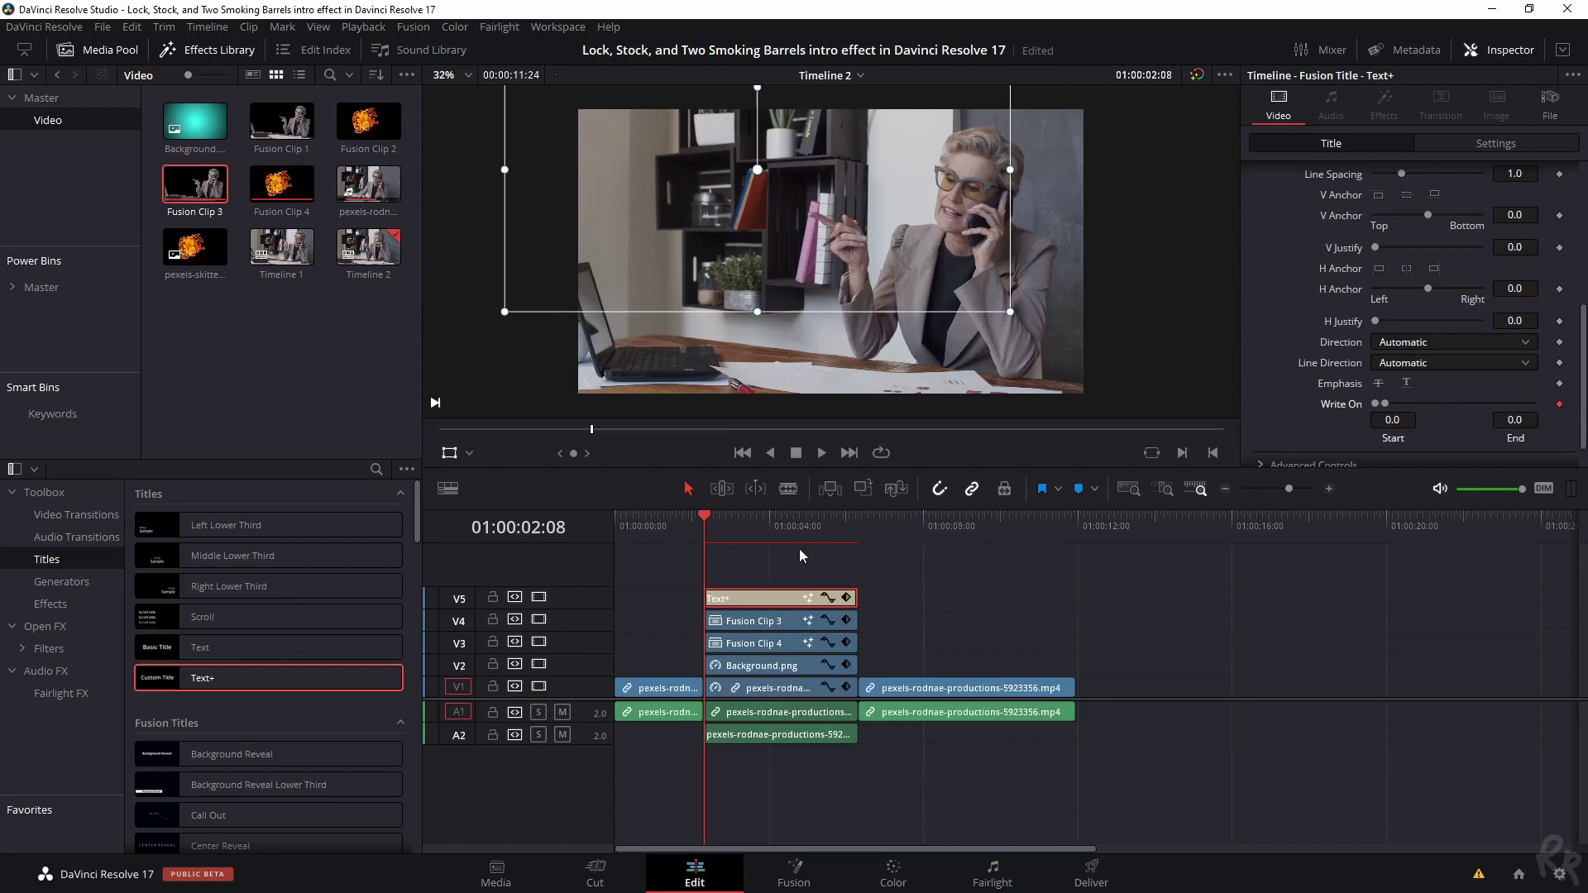
- Advance eight frames to 01:00:02:16 and set the title's Write On end to 1.0
key("Right")
key("Right")
key("Right")
key("Right")
key("Right")
key("Right")
key("Right")
key("Right")
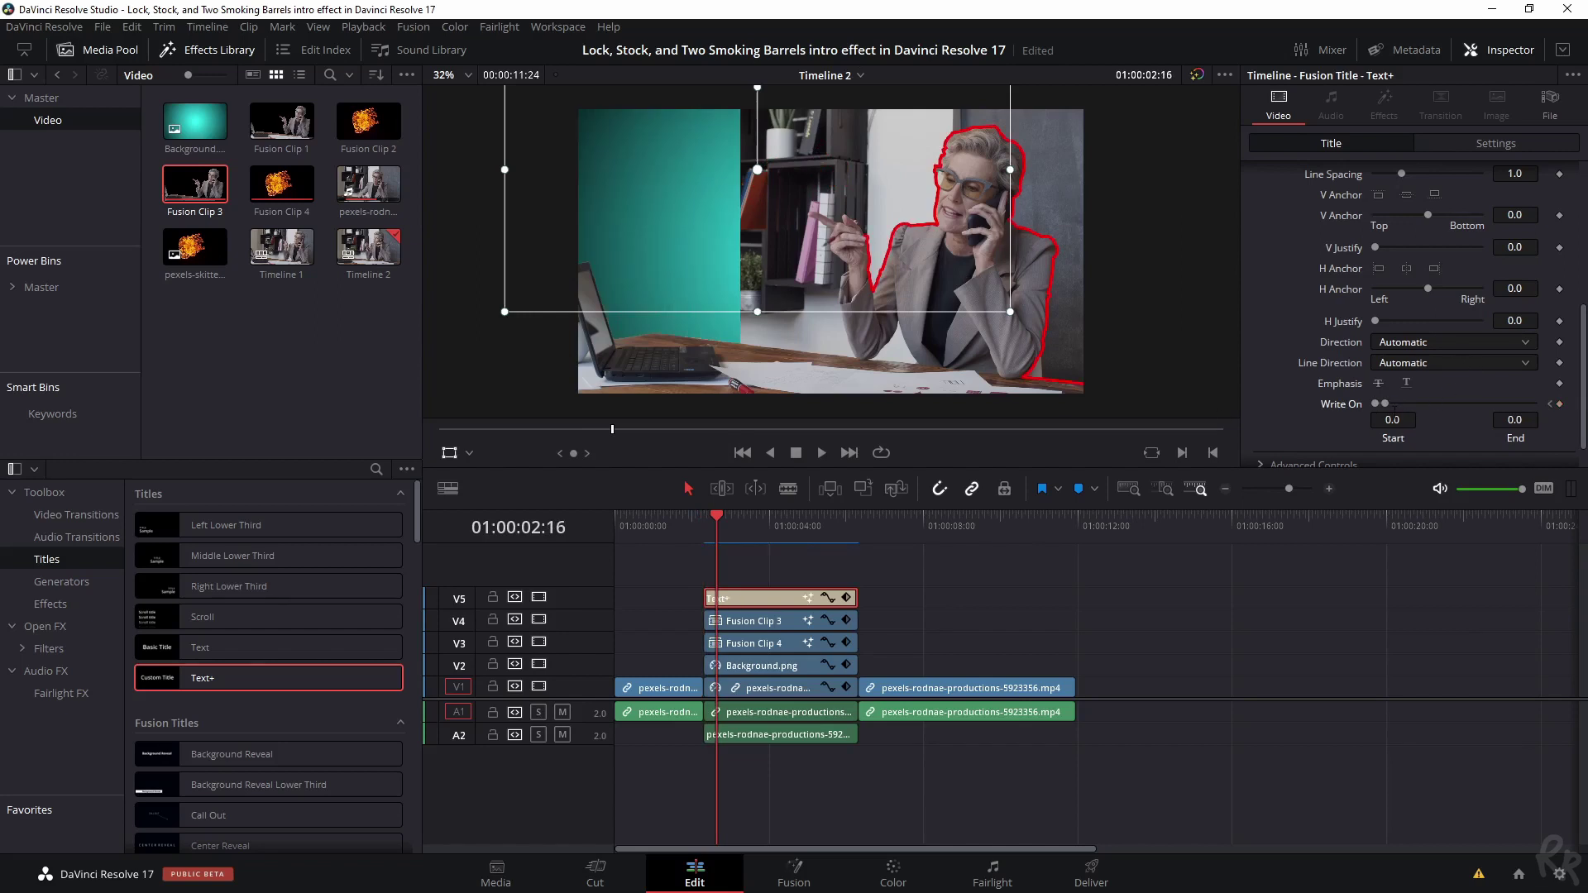
left_click_drag(1386, 404, 1554, 426)
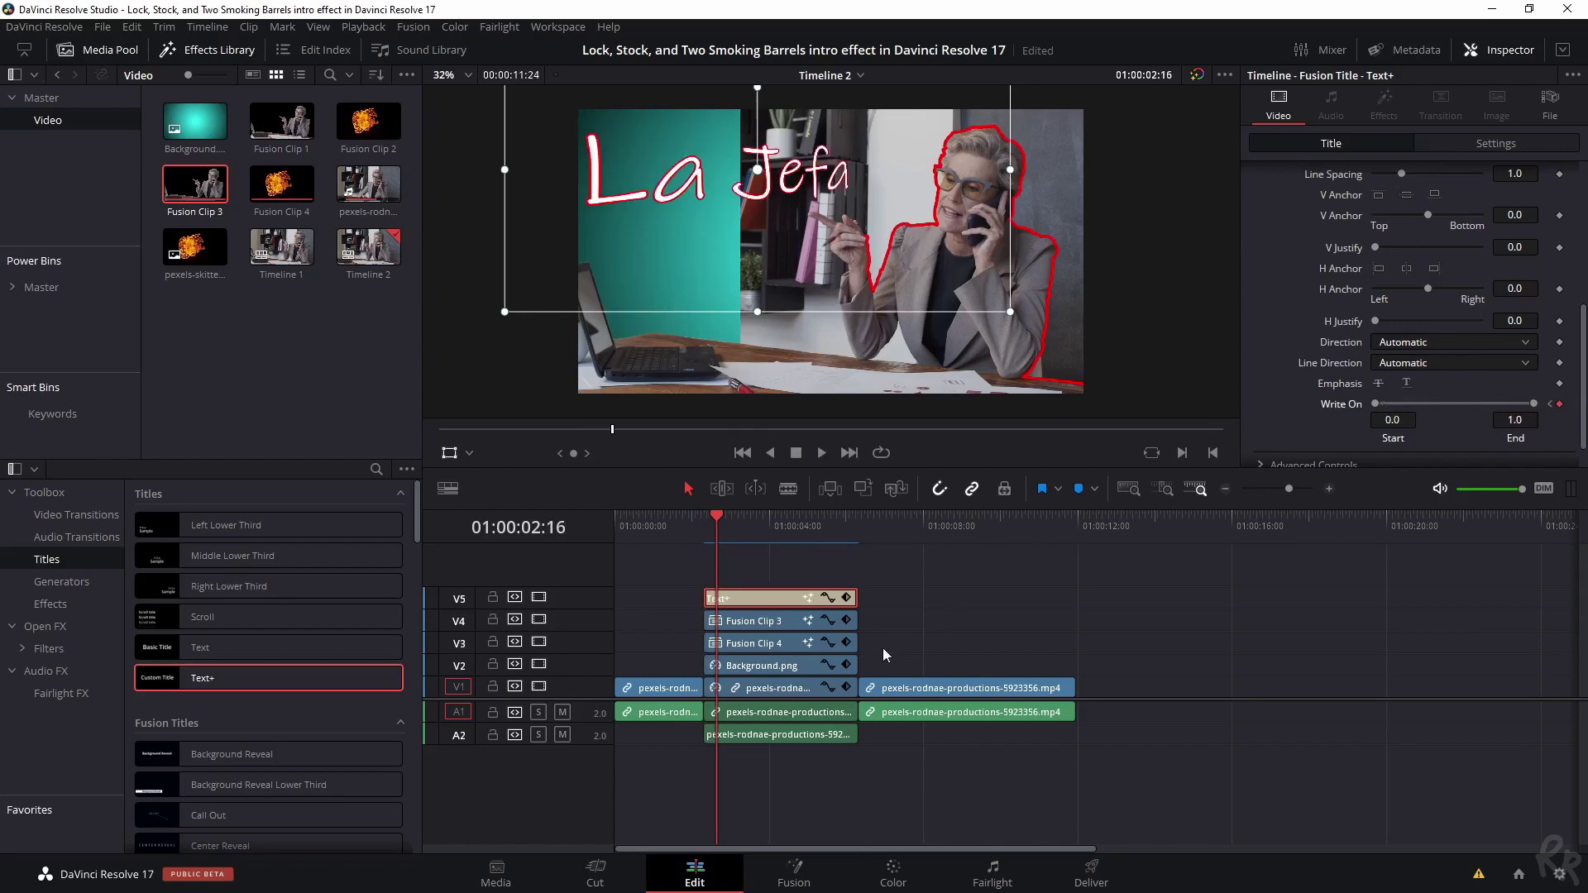
- Set the Zoom of the outlined woman, Fusion Clip 3, to 1.25 at 01:00:02:16
left_click(762, 627)
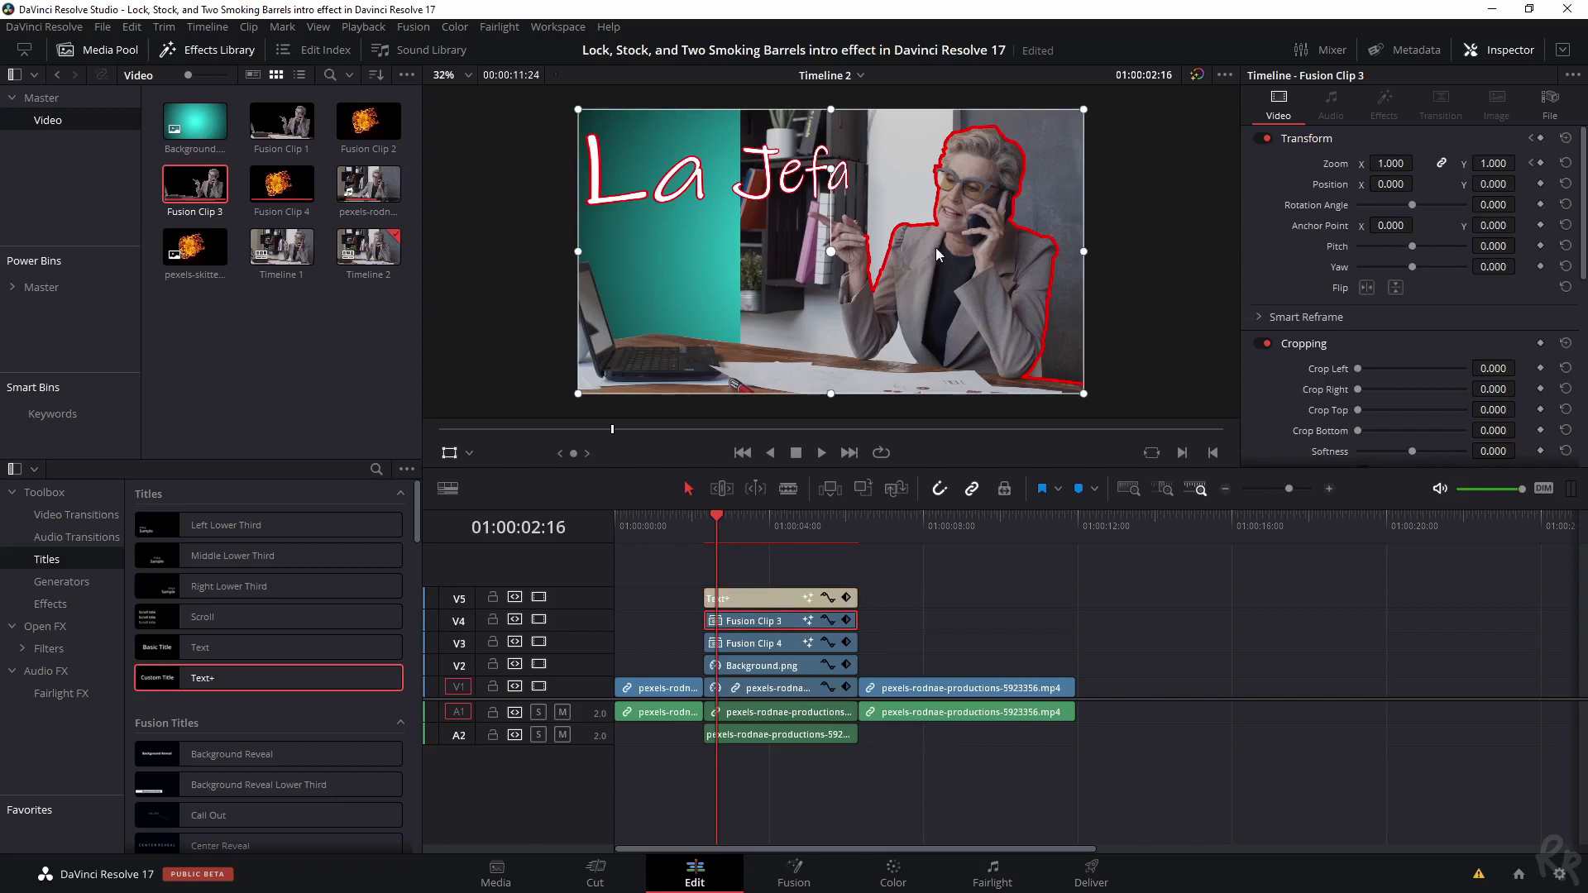
left_click_drag(1485, 168, 1495, 163)
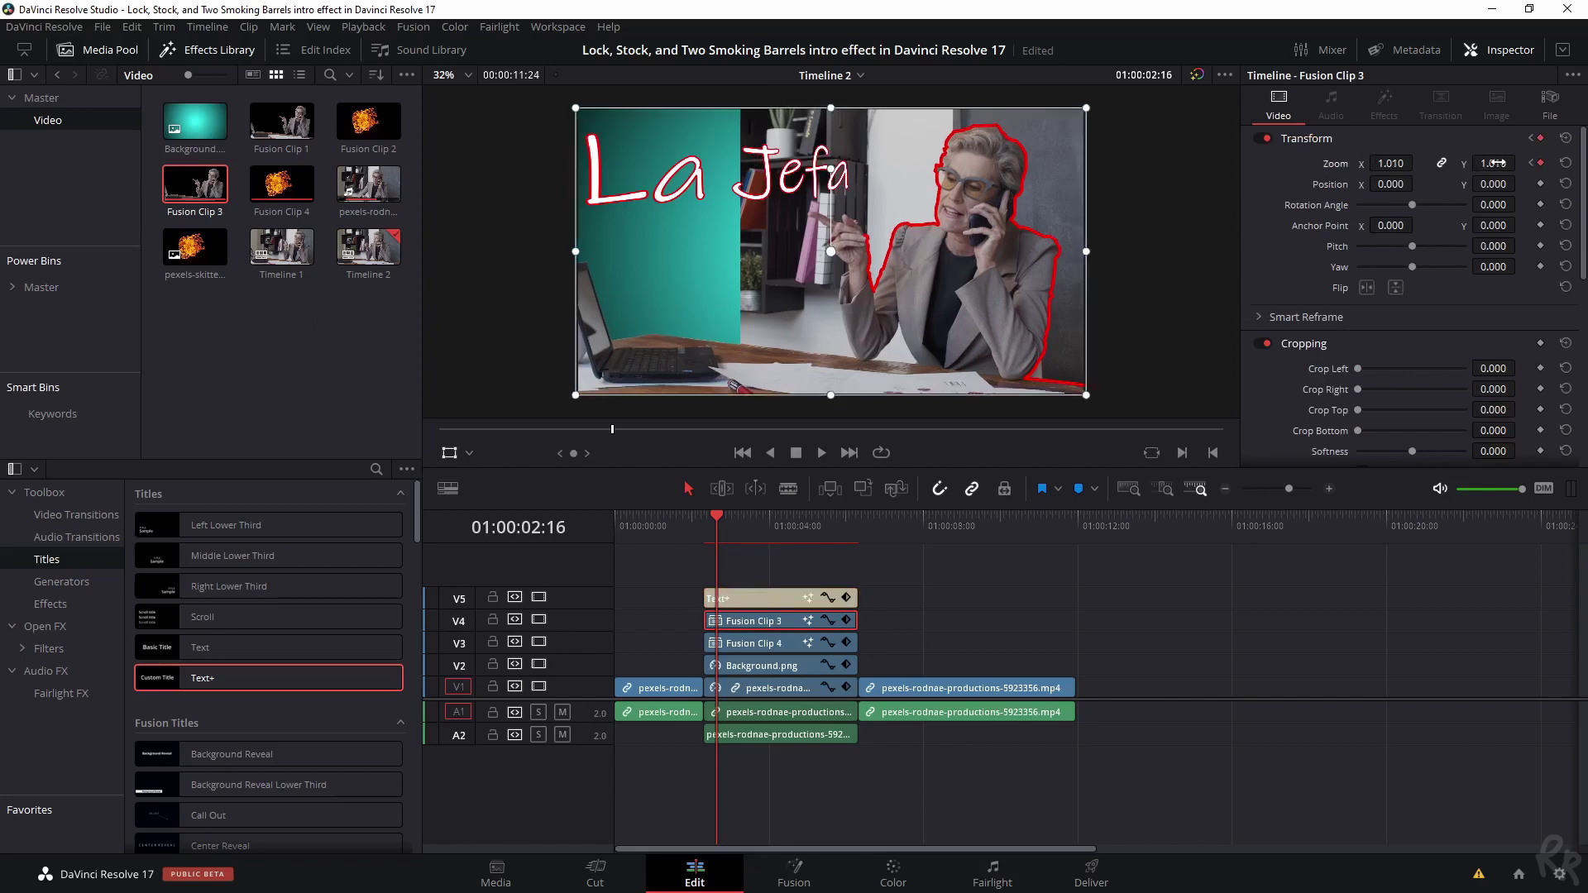
left_click(1494, 163)
type("1.25")
key("Return")
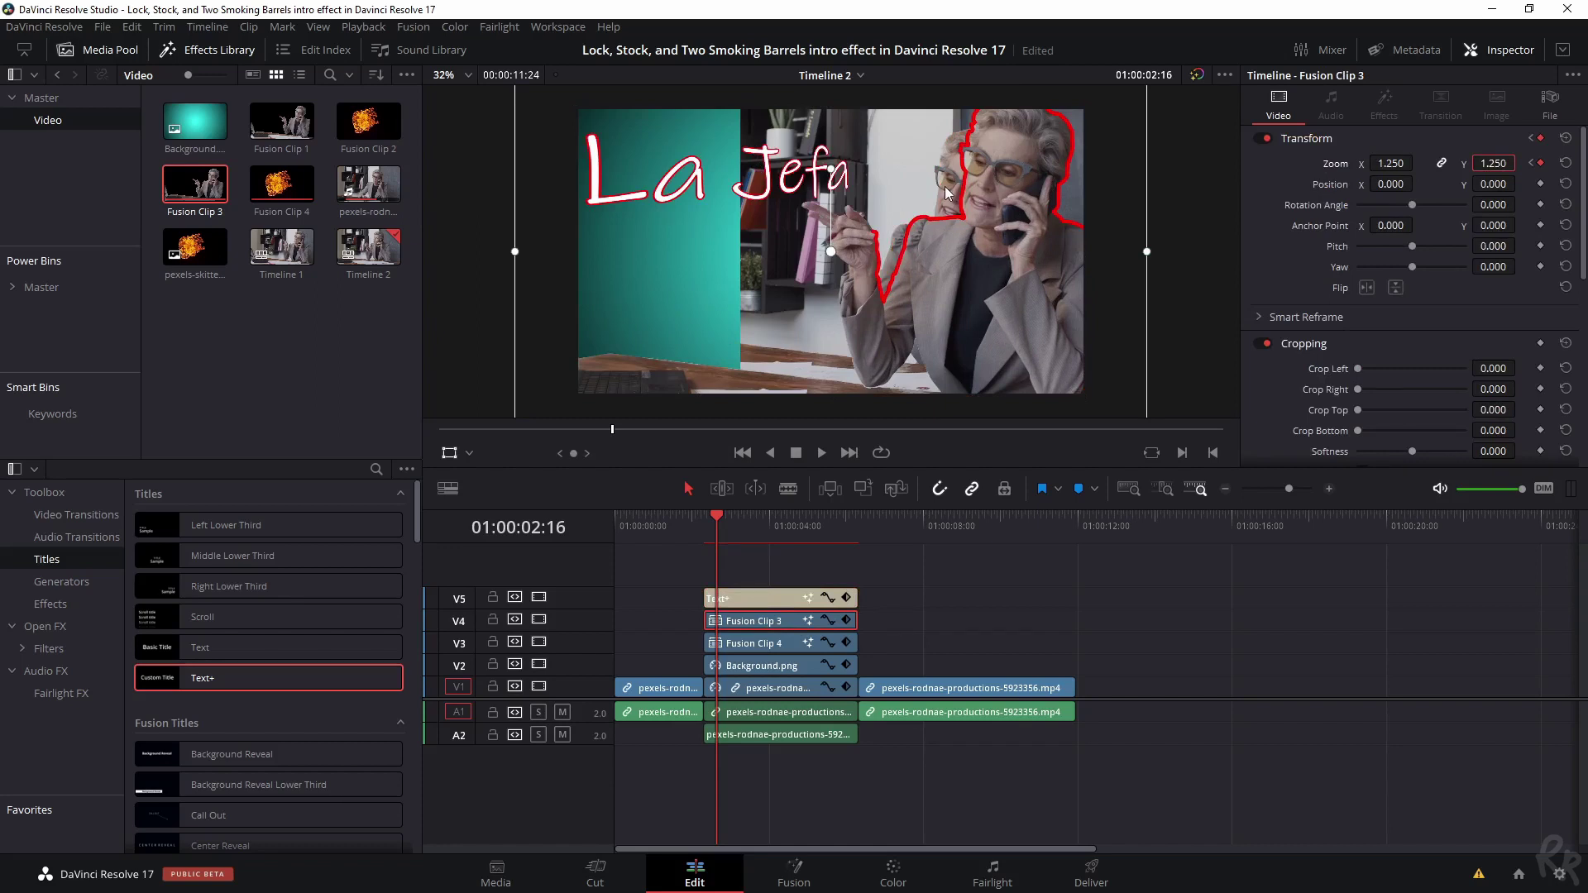
- Set the Zoom of the fire, Fusion Clip 4, to 1 at 01:00:02:16
left_click(782, 643)
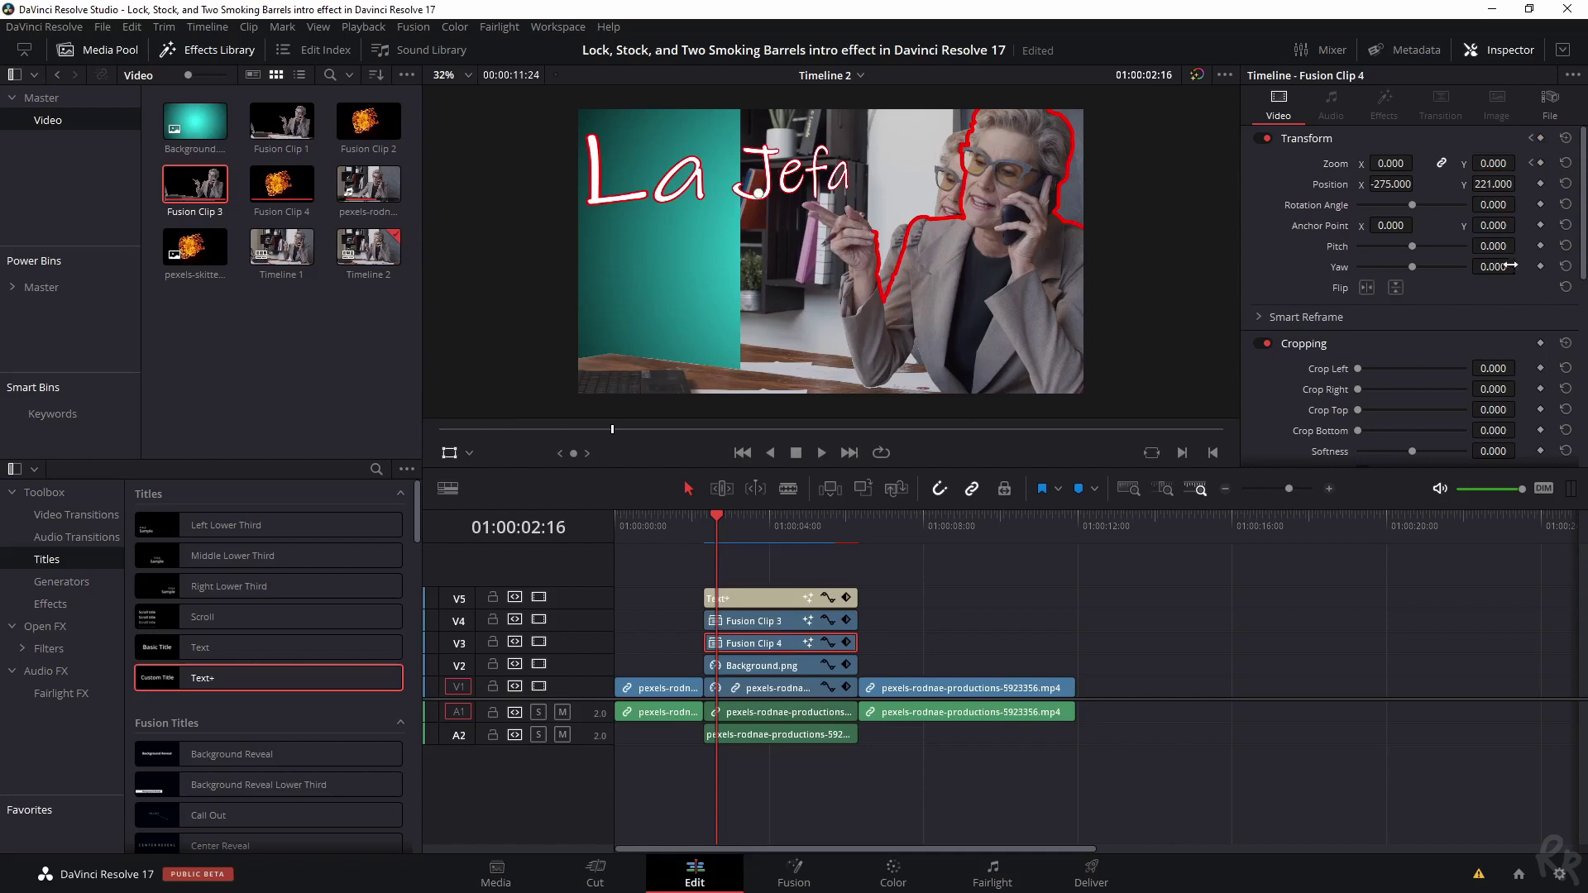
left_click(1493, 163)
type("1")
key("Return")
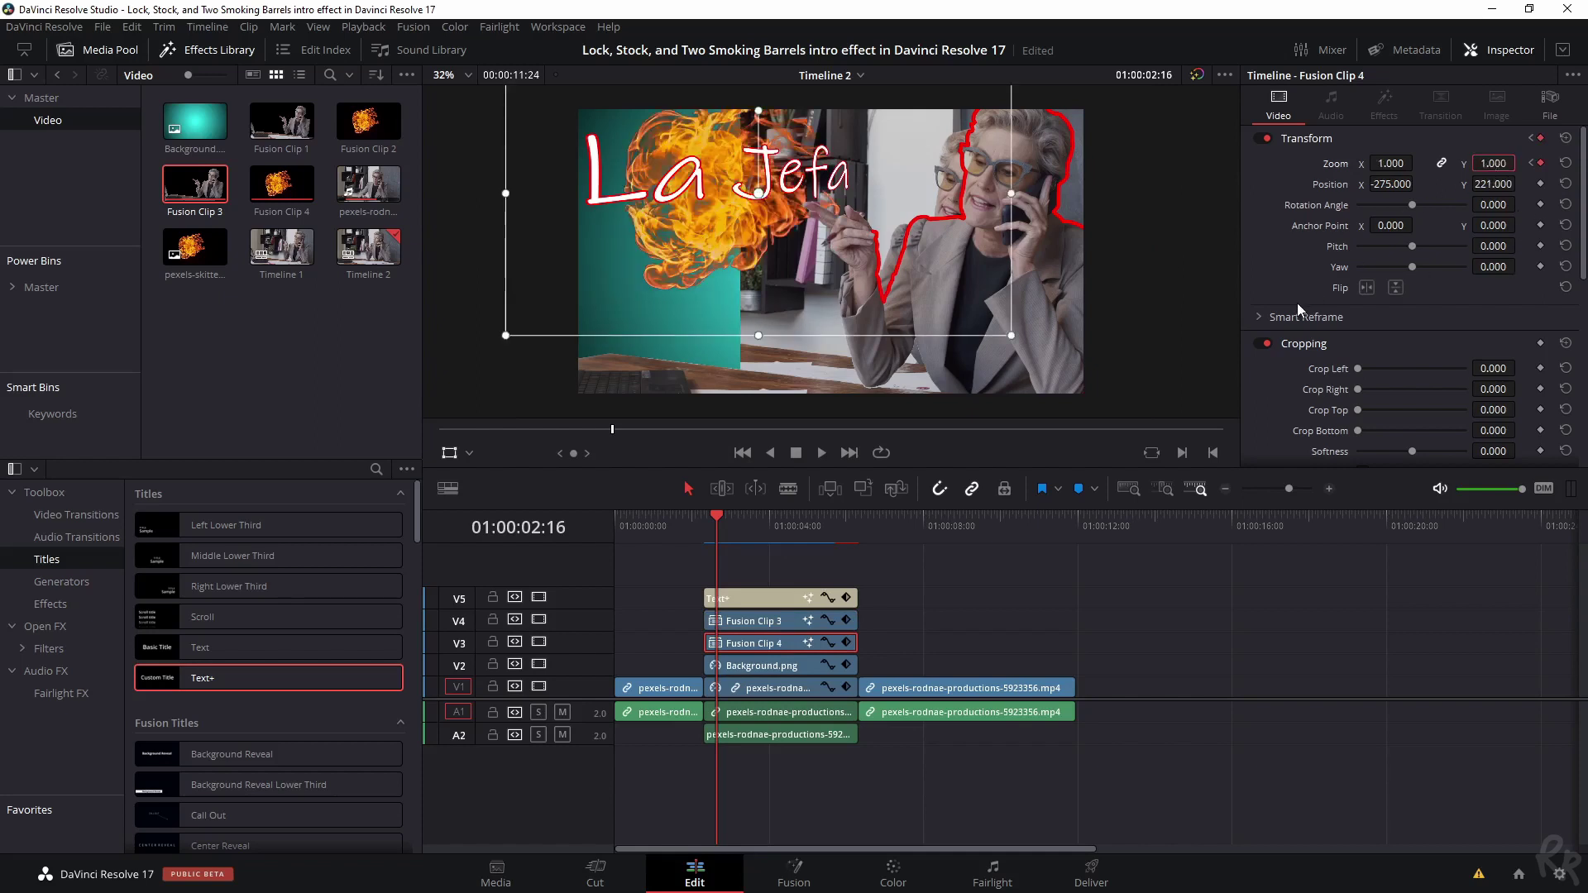
- Set the Zoom of the frozen woman clip on V1 to 1.25 at 01:00:02:16
left_click(760, 666)
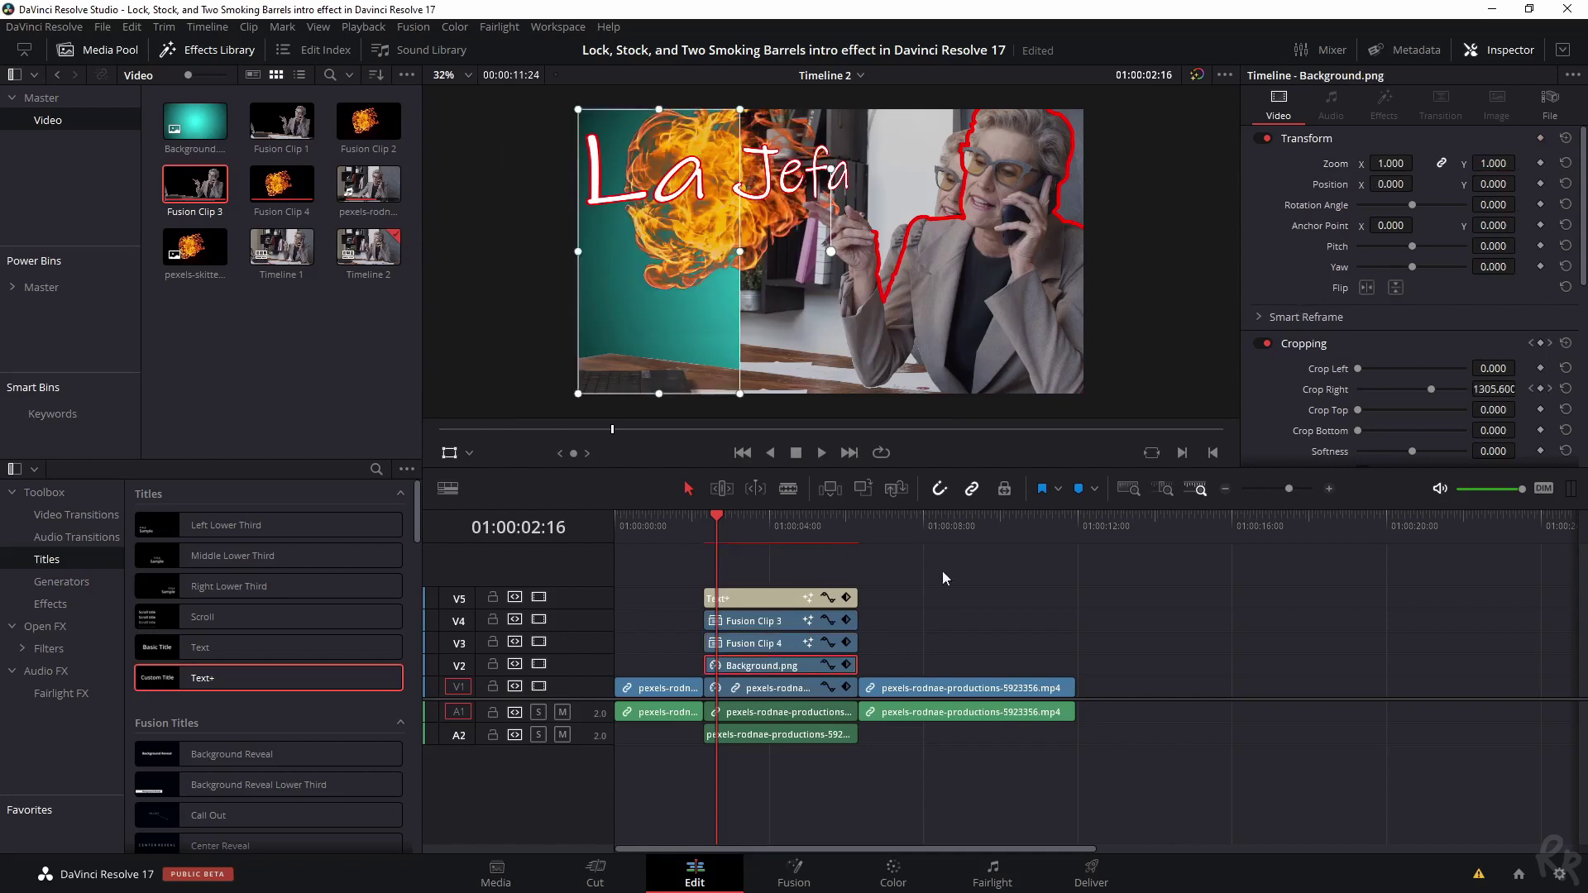
left_click(750, 689)
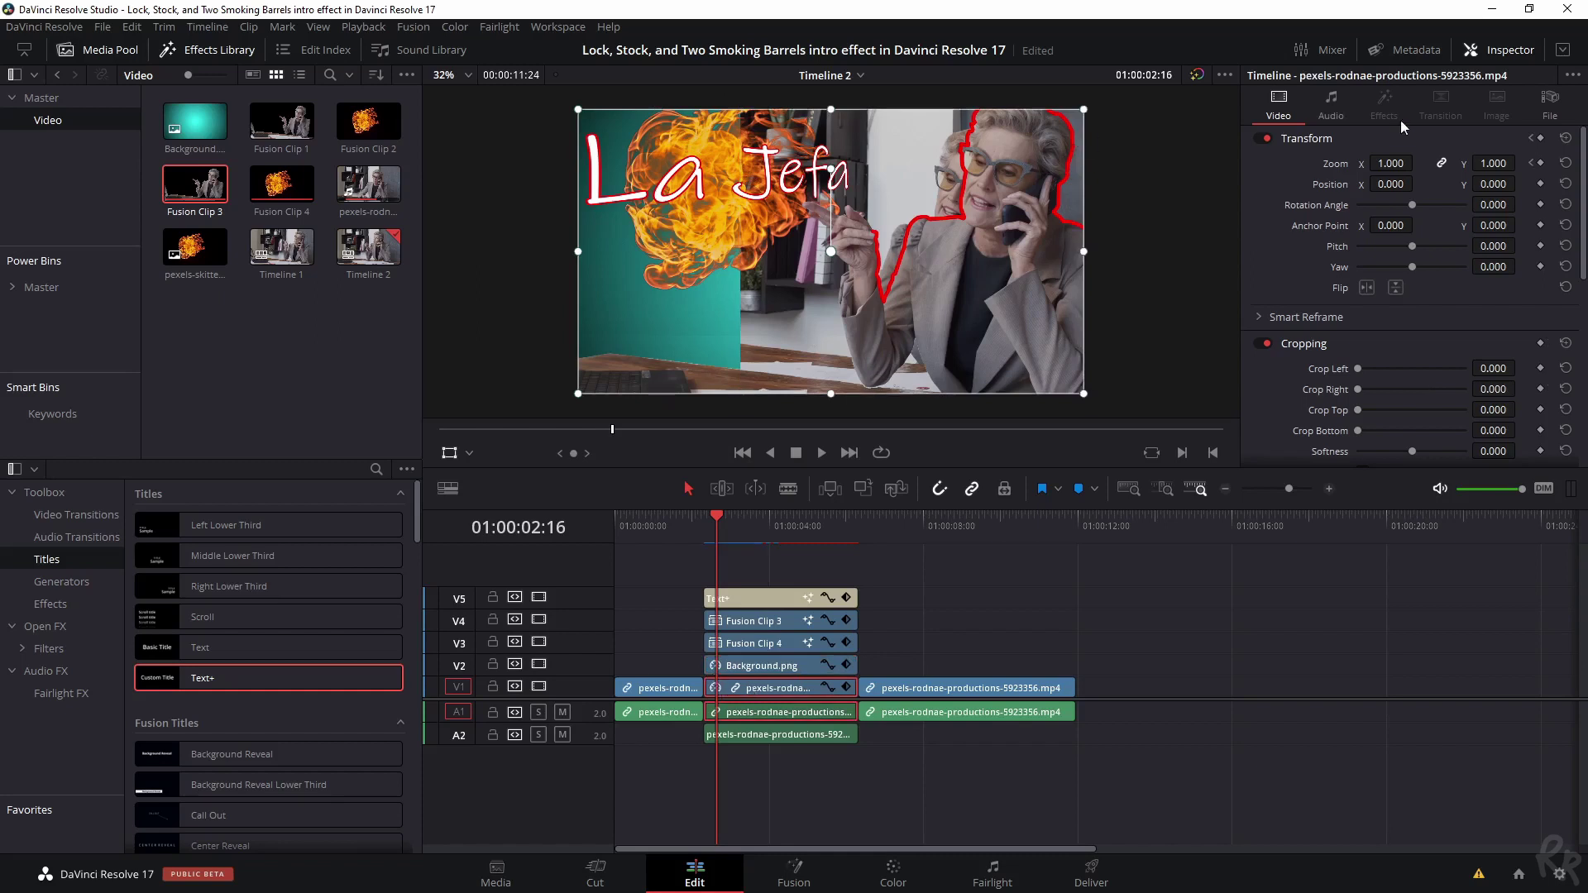
left_click(1494, 163)
type("1.25")
key("Return")
left_click(1093, 180)
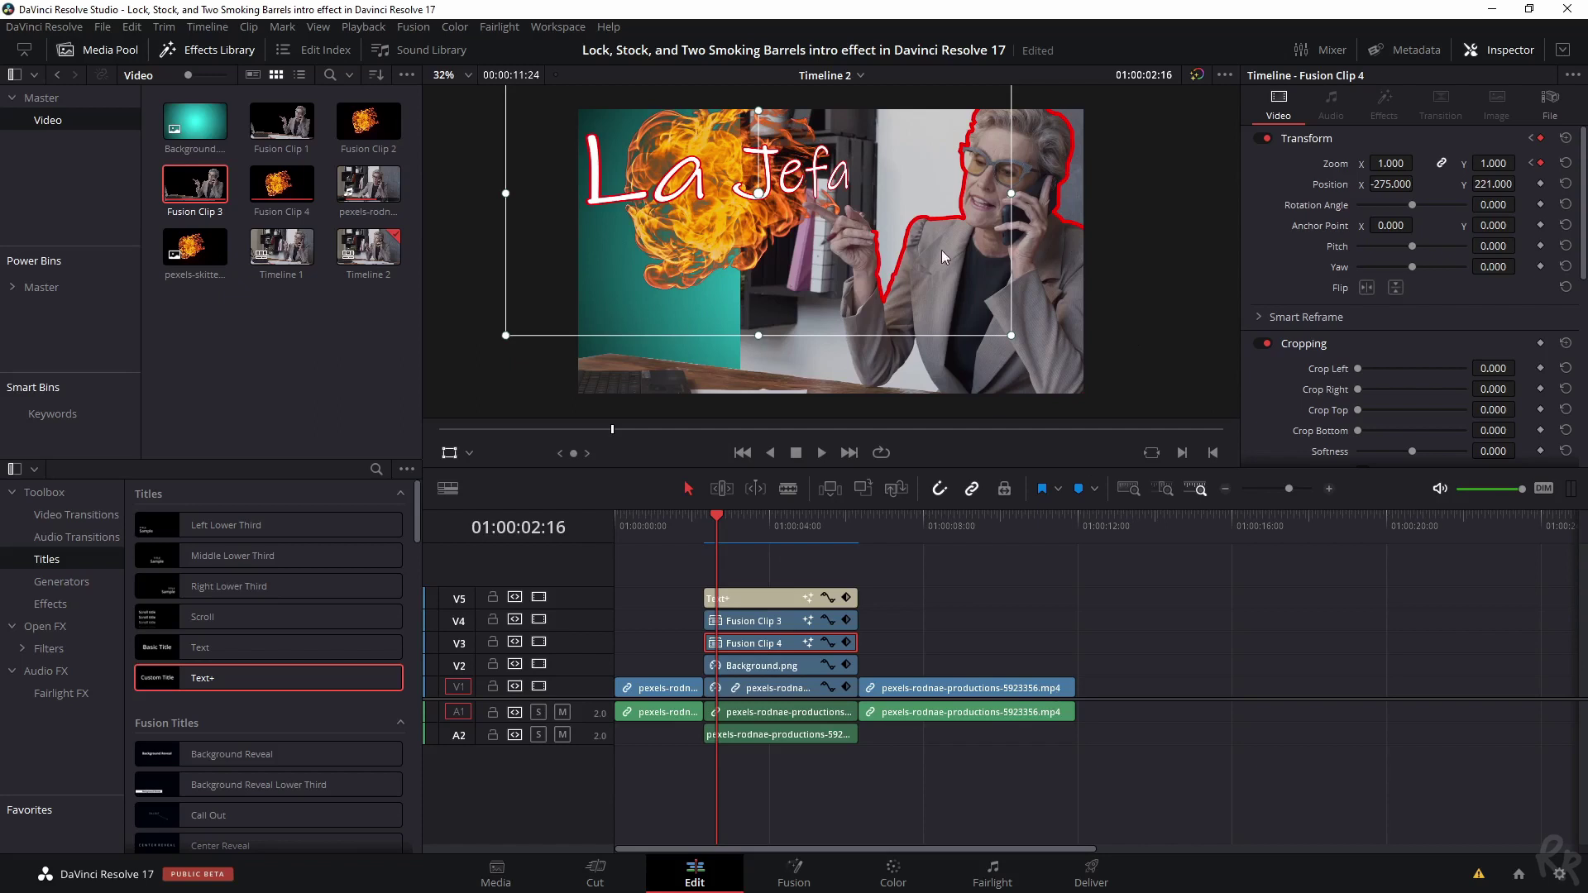
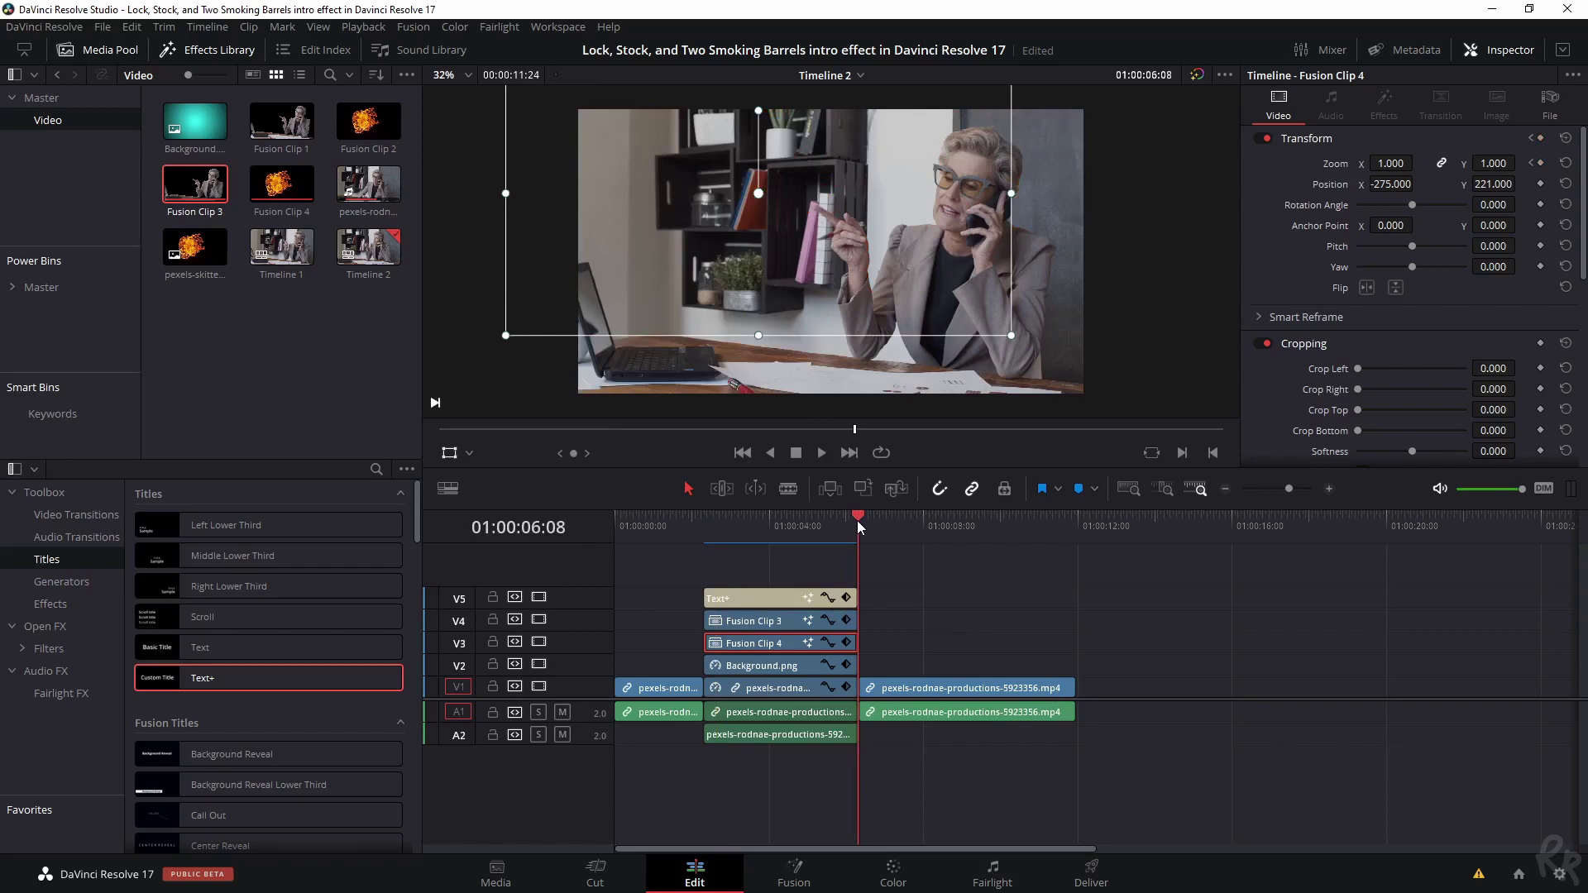
- At 01:00:06:00, add hold keyframes for the title's Write On and the Zoom of Fusion Clip 3 and Fusion Clip 4
left_click(846, 520)
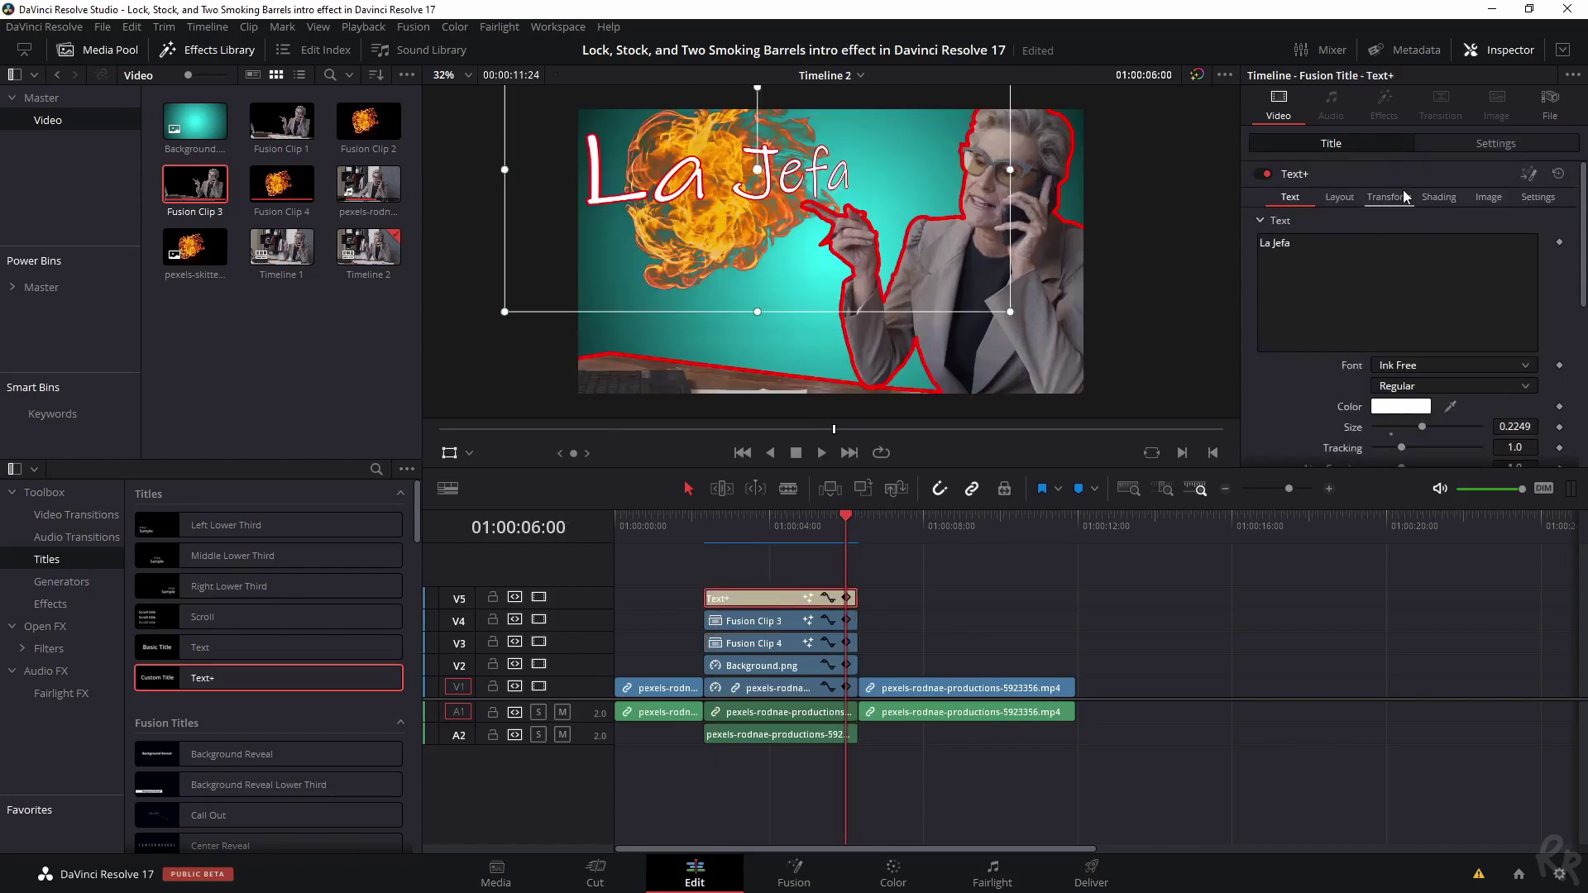
scroll(1406, 199, "down", 5)
left_click(767, 626)
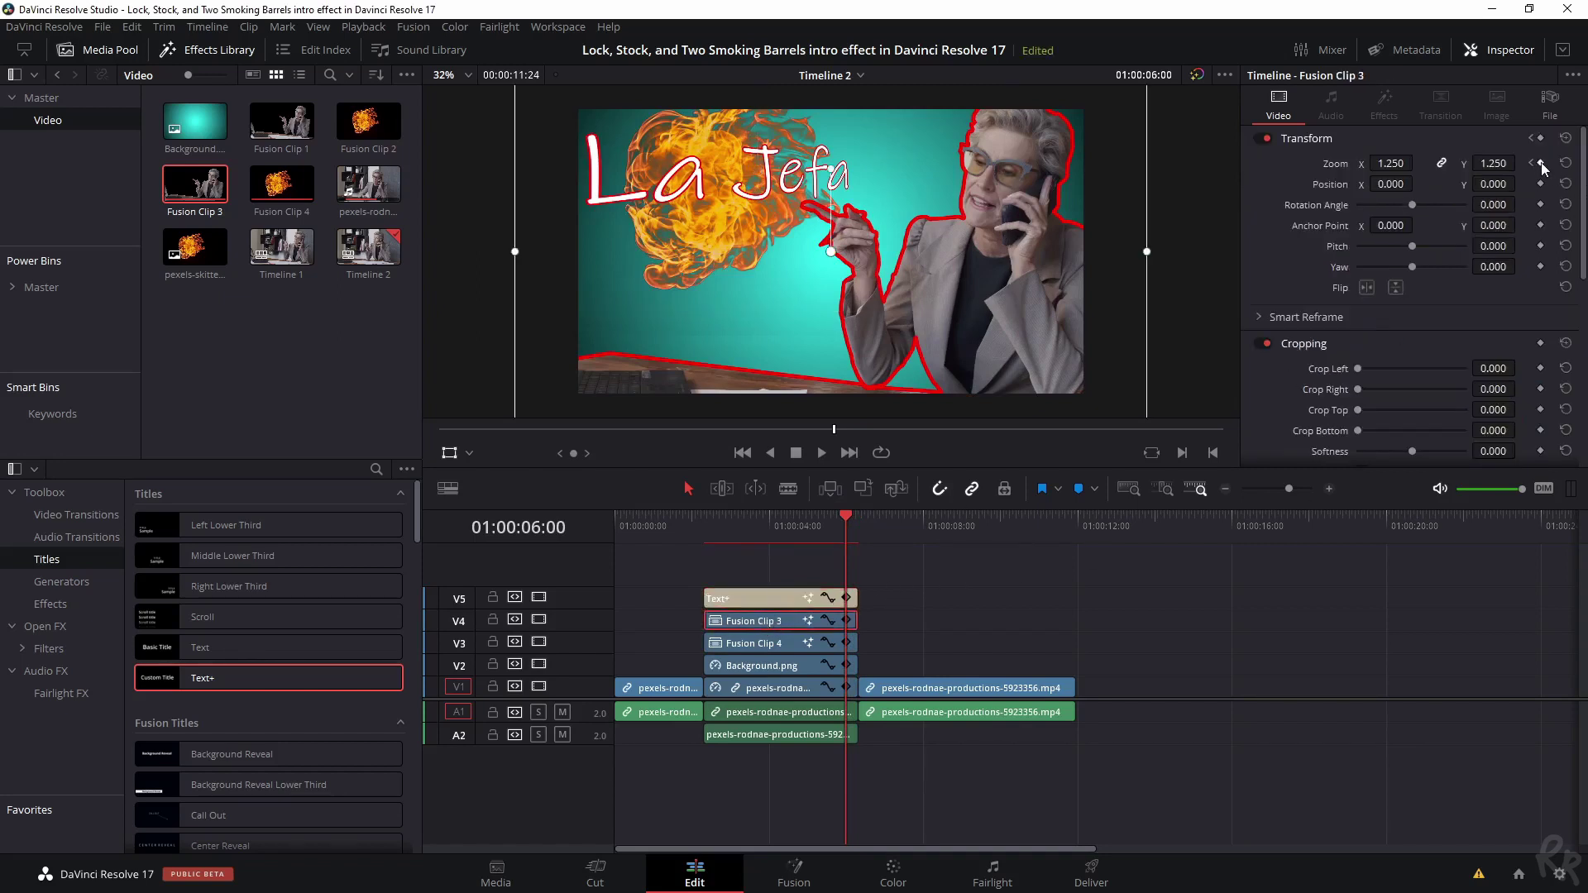
left_click(763, 644)
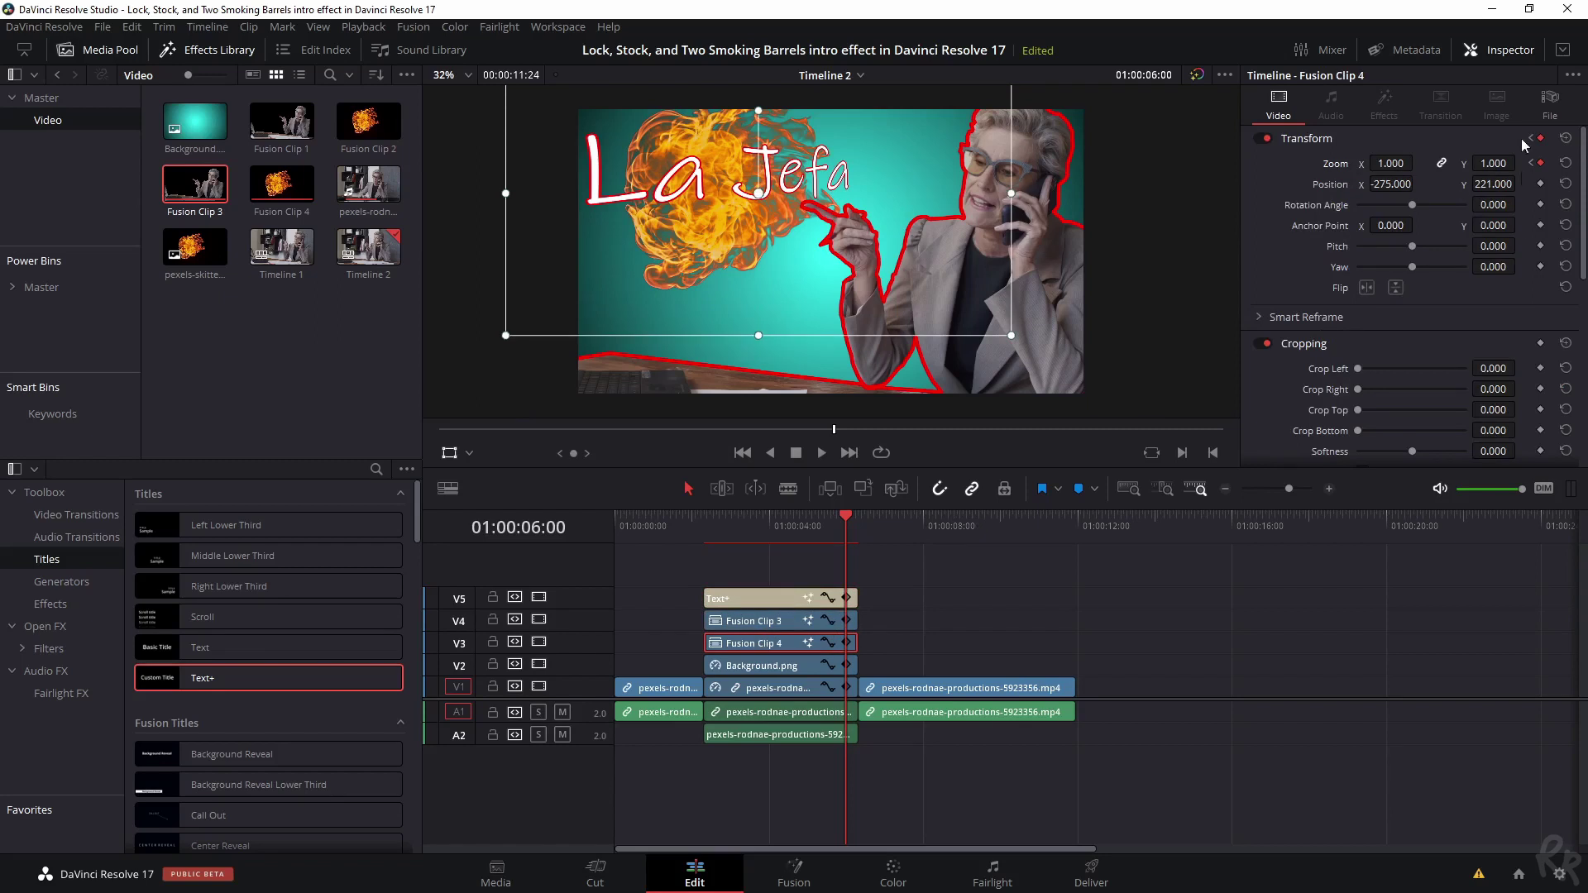
- At 01:00:06:00, add hold keyframes for Background.png's Crop Right and the frozen V1 clip's Zoom
left_click(776, 666)
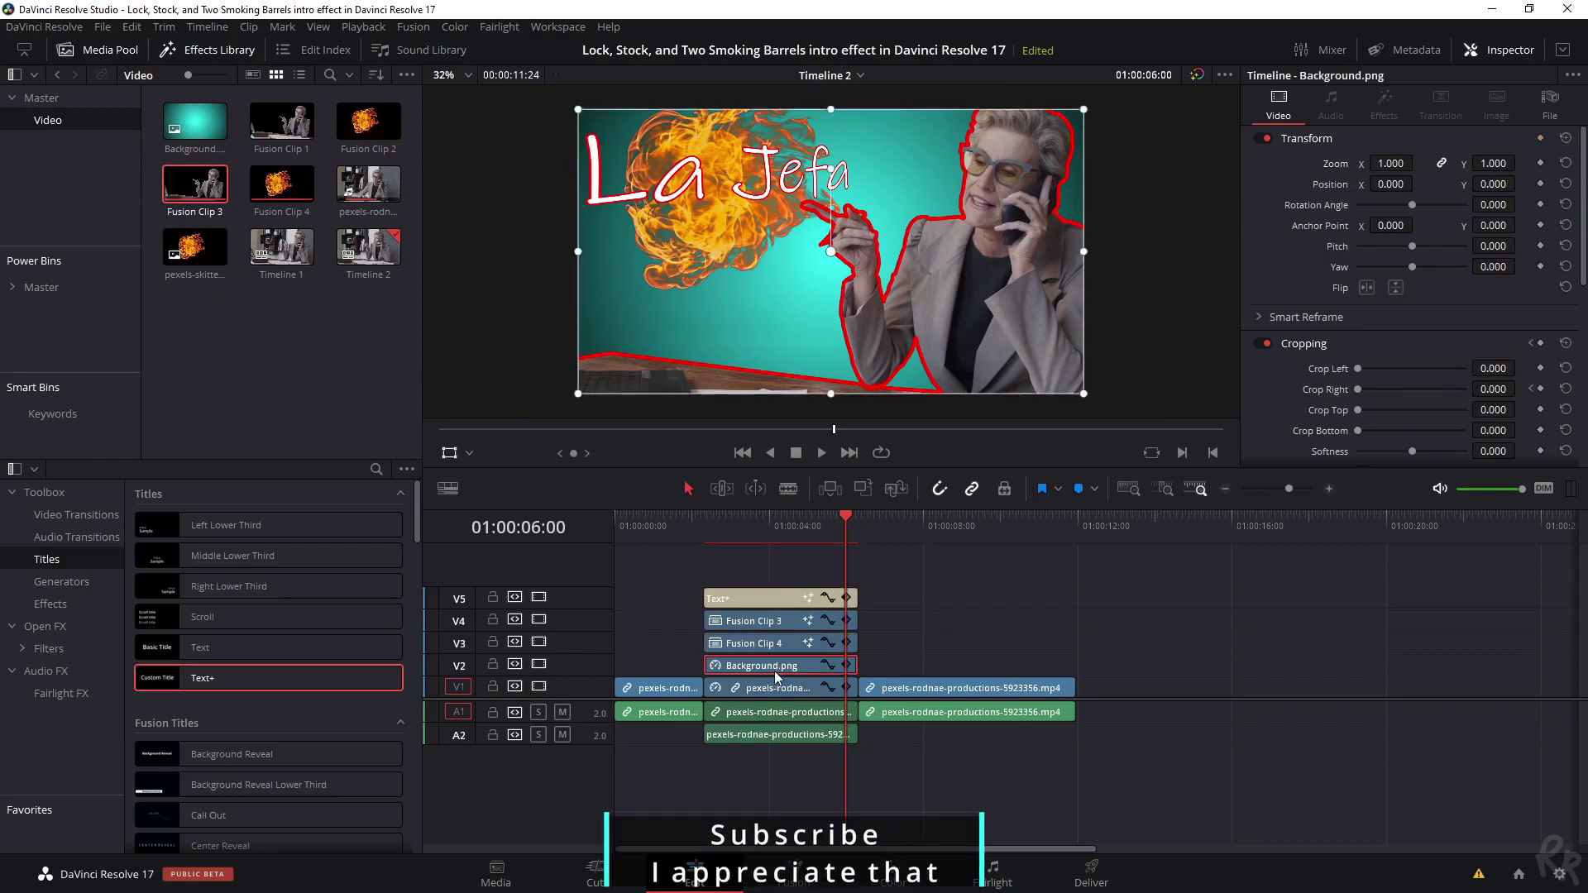
scroll(1585, 261, "down", 3)
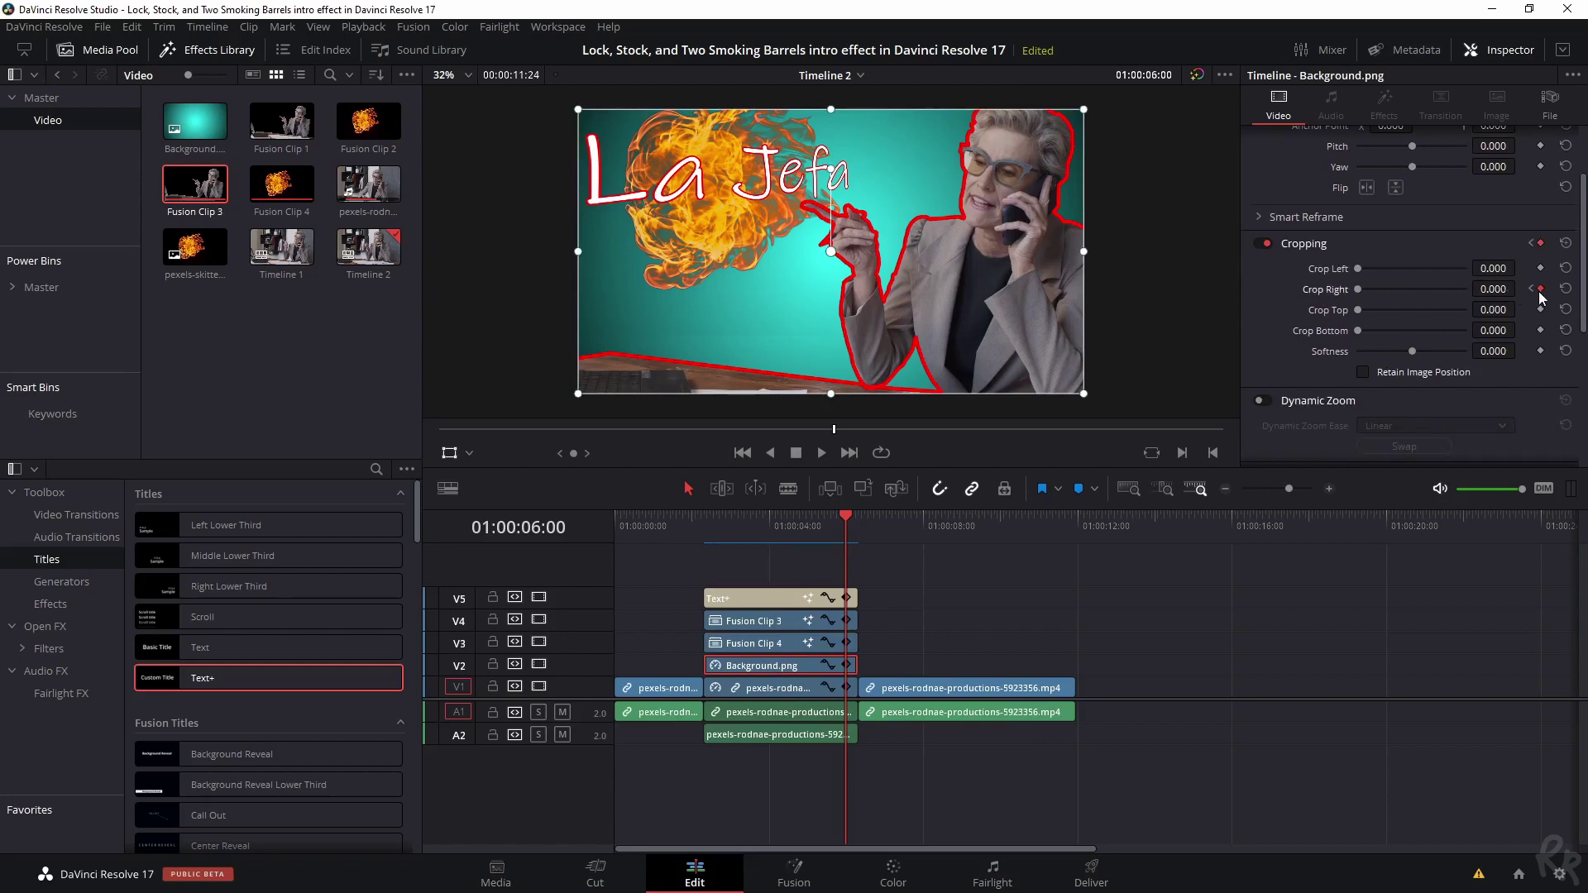
left_click(804, 690)
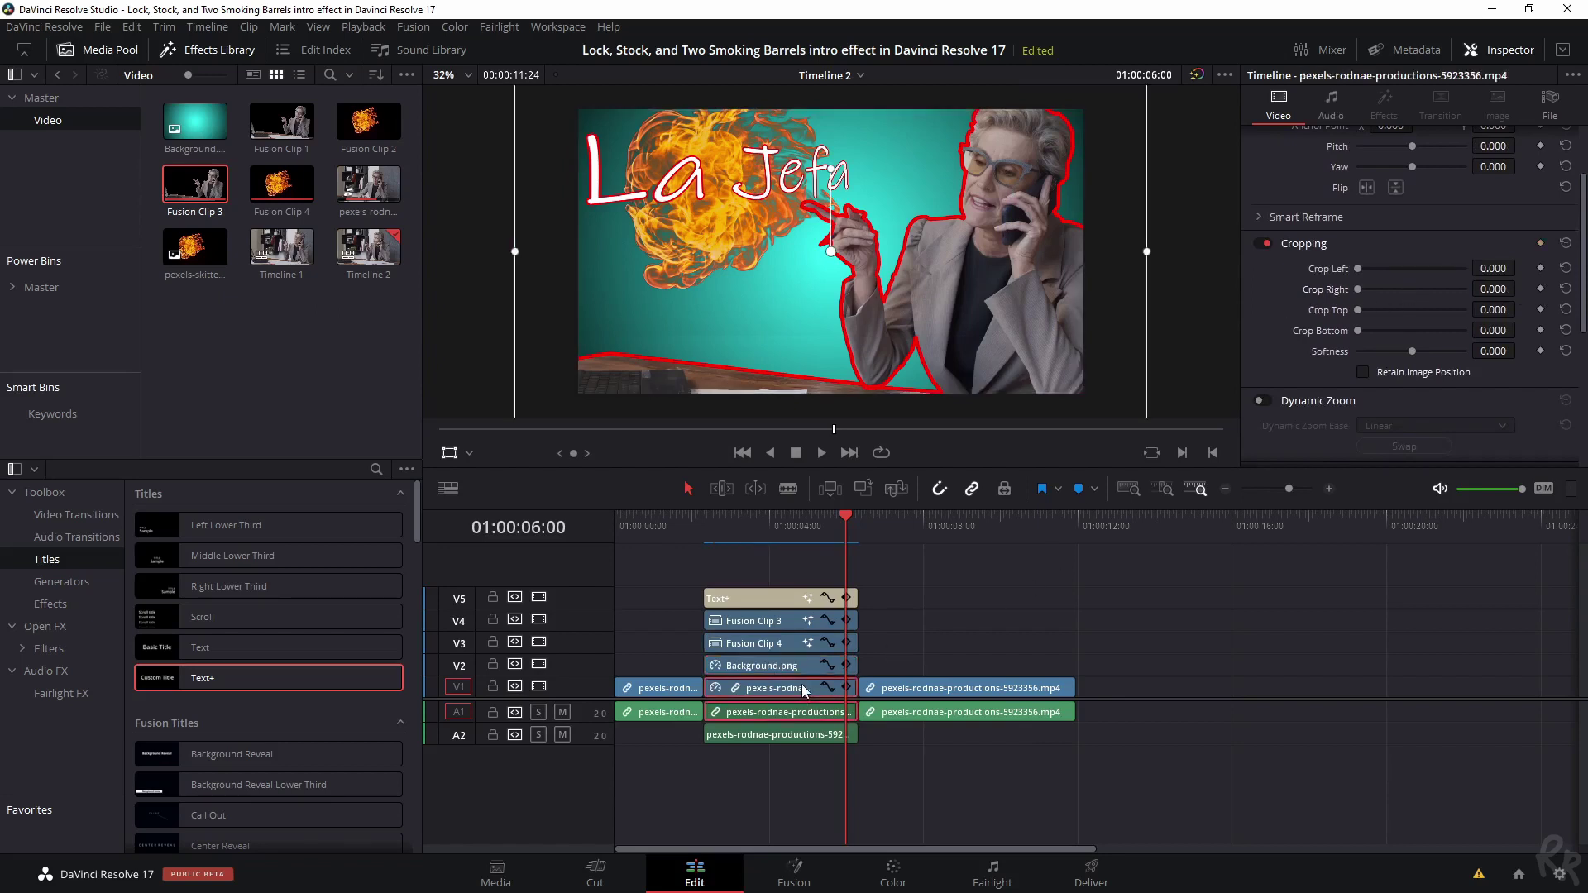
scroll(1585, 228, "up", 3)
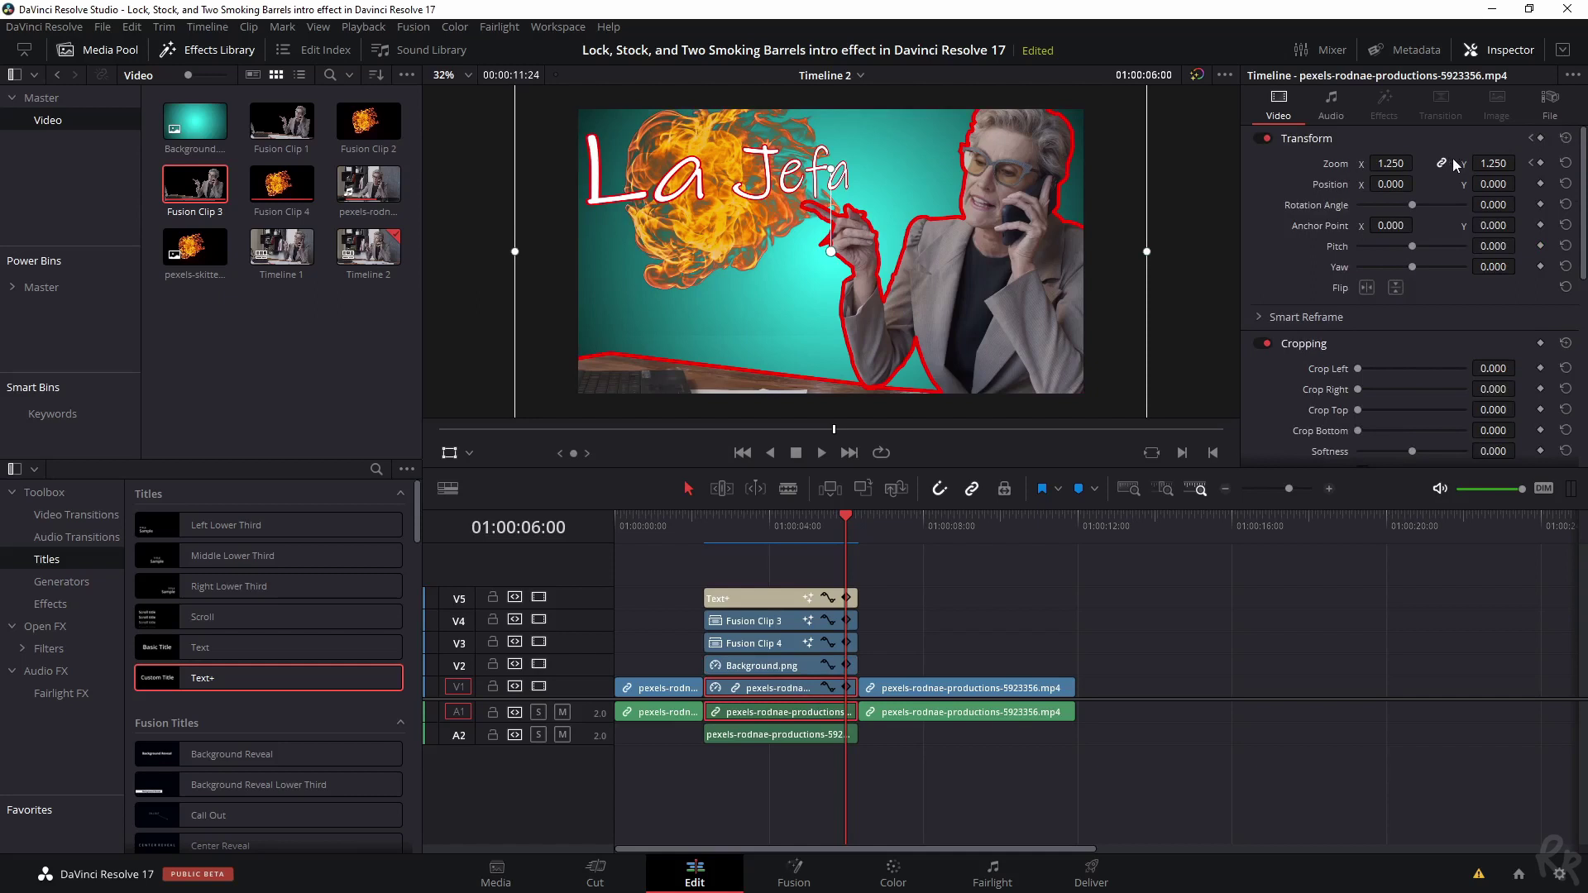
left_click(1541, 163)
- Set the frozen V1 clip's Zoom to 1 at 01:00:06:08, the end of the frozen segment
left_click(857, 522)
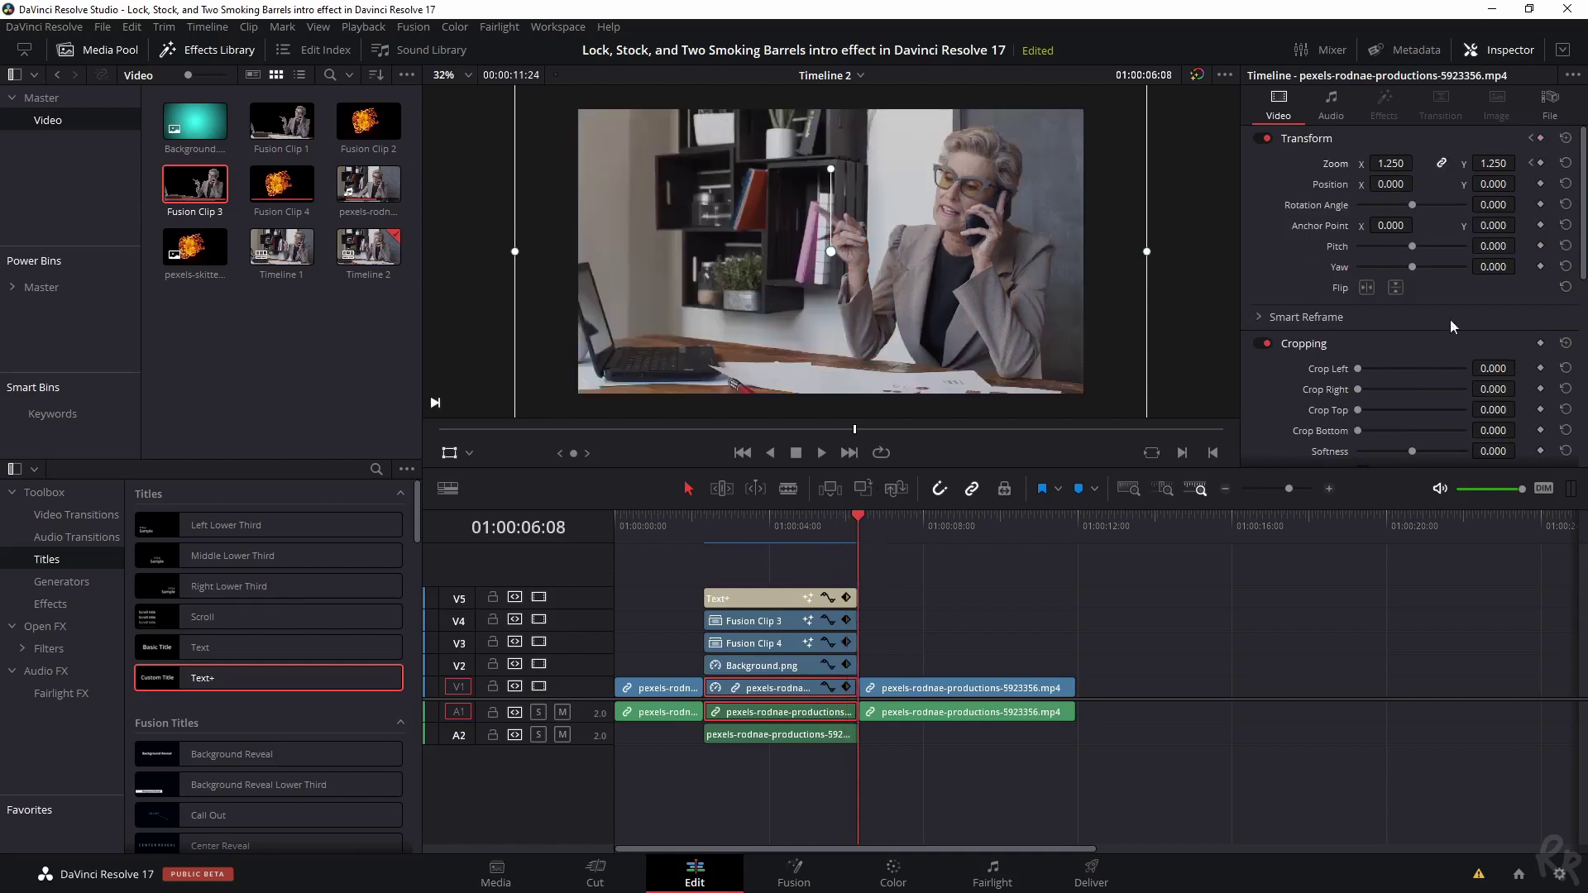
left_click(1494, 163)
type("1")
key("Return")
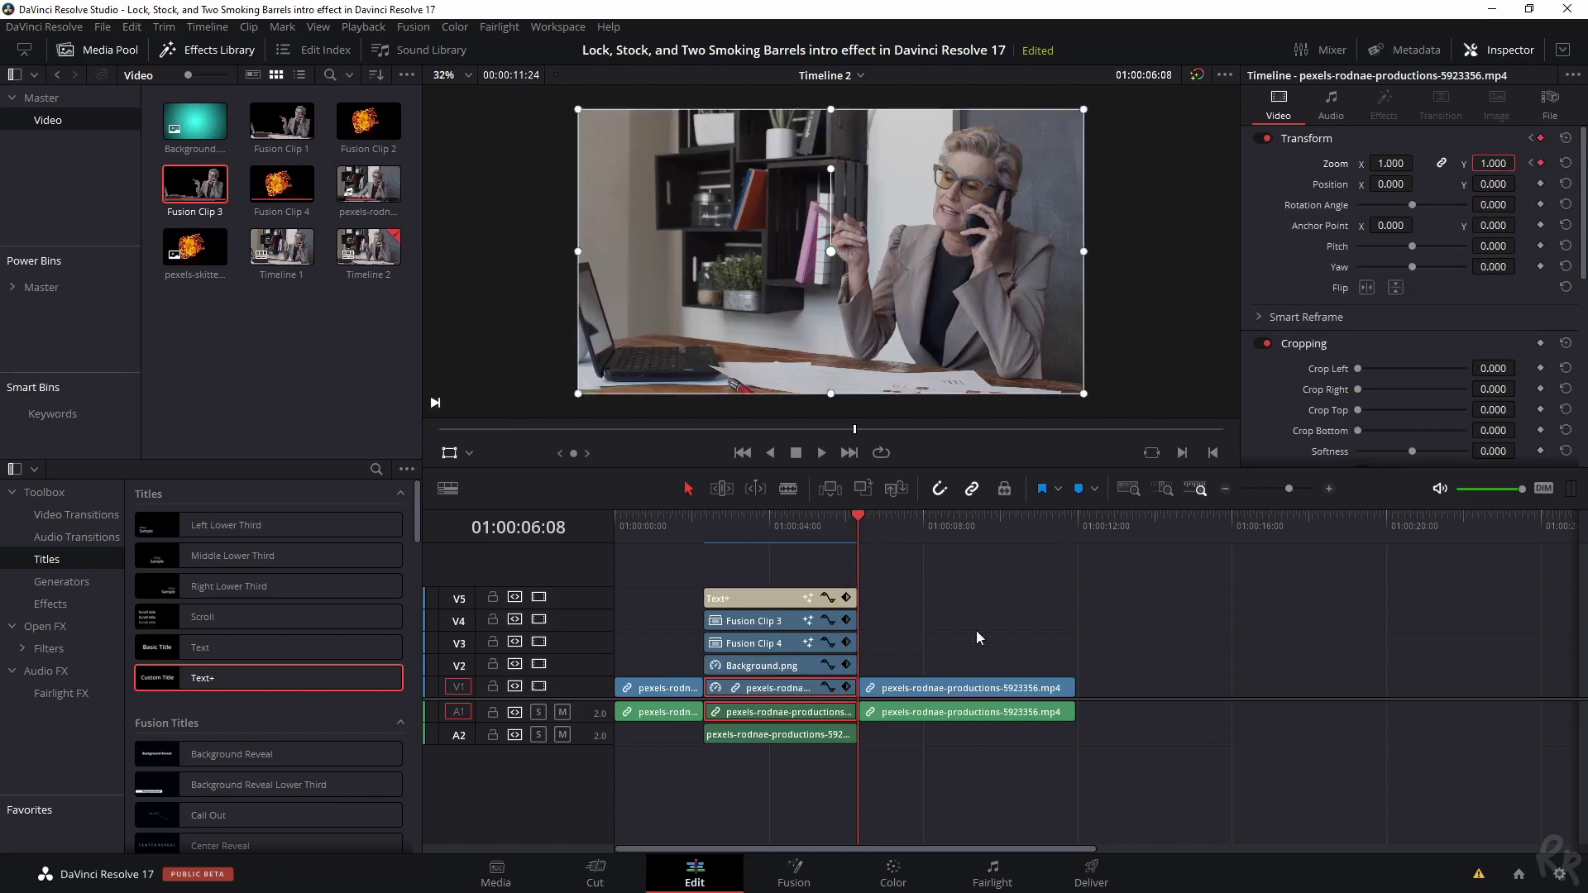
- Set Background.png's Crop Right to 1920 at 01:00:06:08 so that the background wipes out
left_click(789, 673)
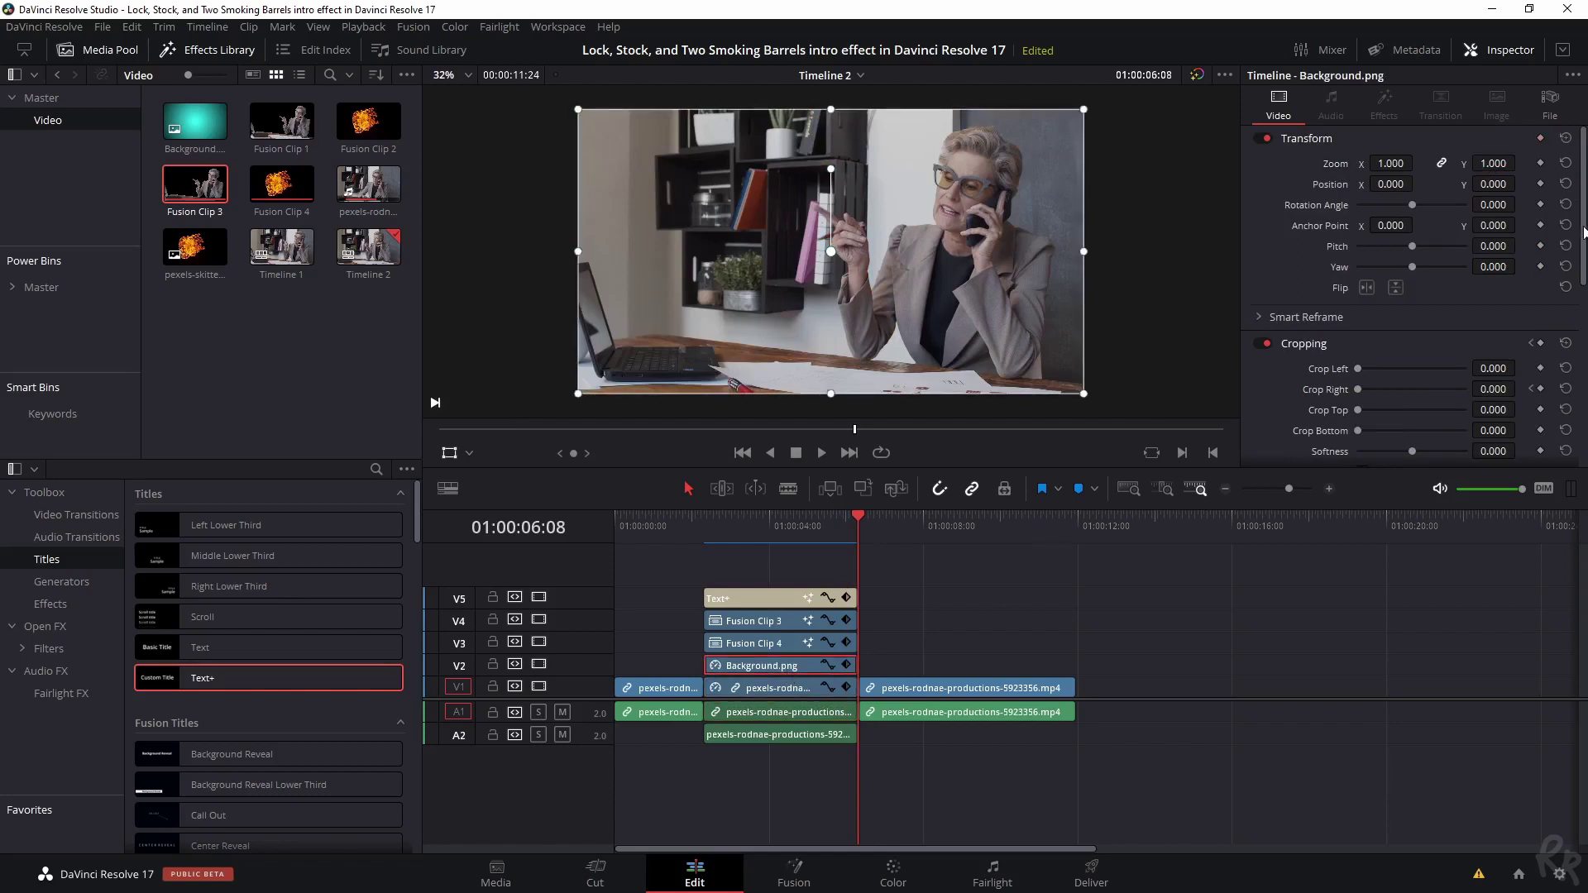
left_click_drag(1584, 232, 1582, 283)
left_click_drag(1360, 284, 1469, 285)
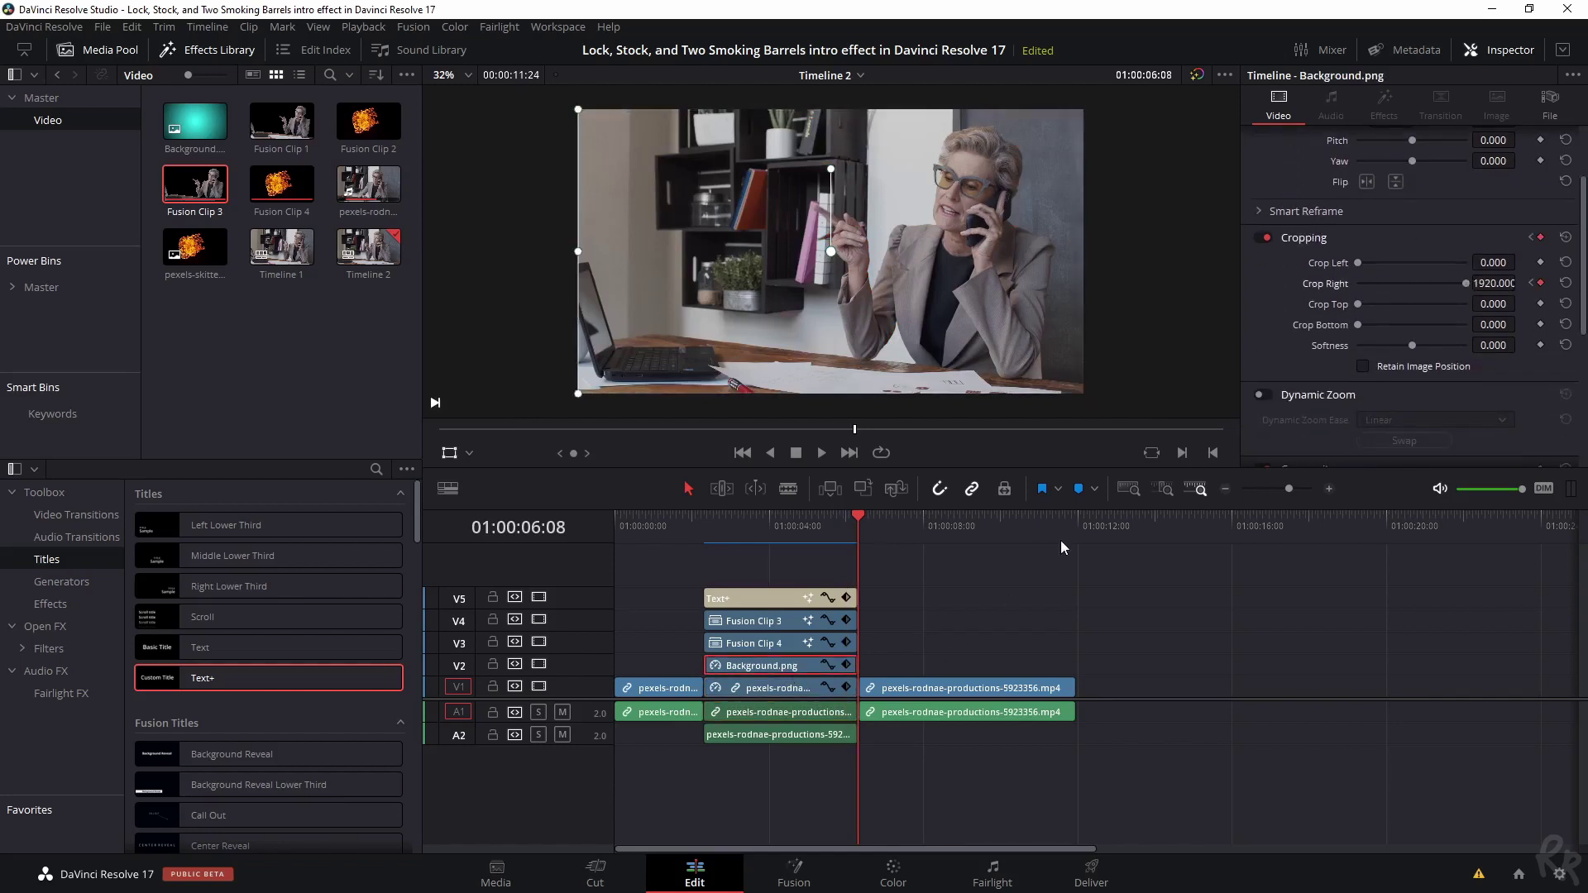
- Set the Zoom of the fire, Fusion Clip 4, to 0 at 01:00:06:08
left_click(780, 643)
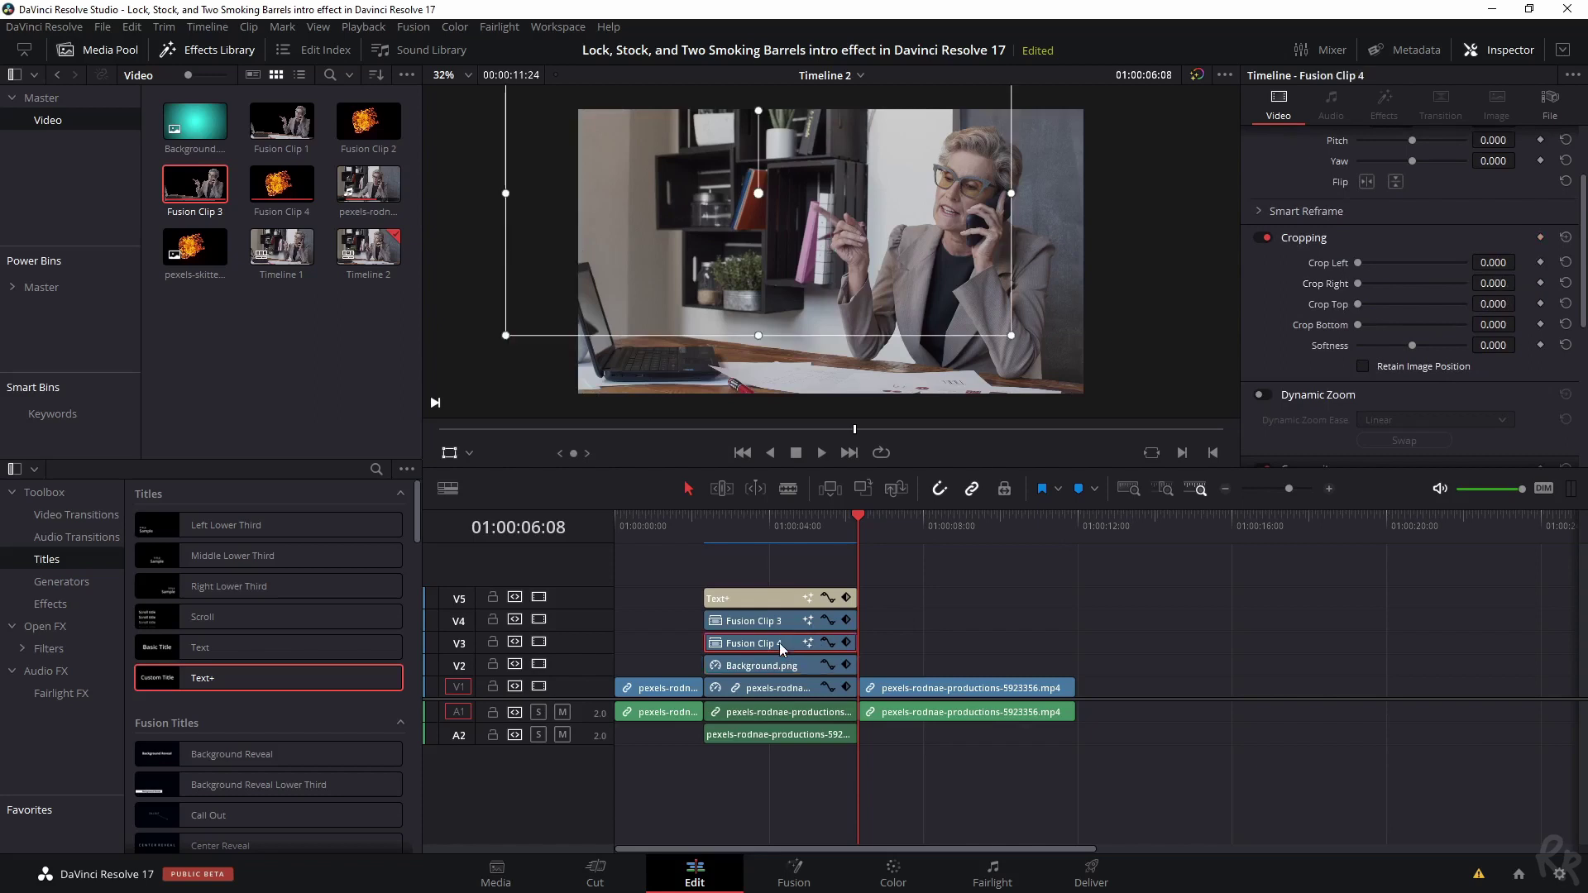
scroll(1586, 229, "up", 2)
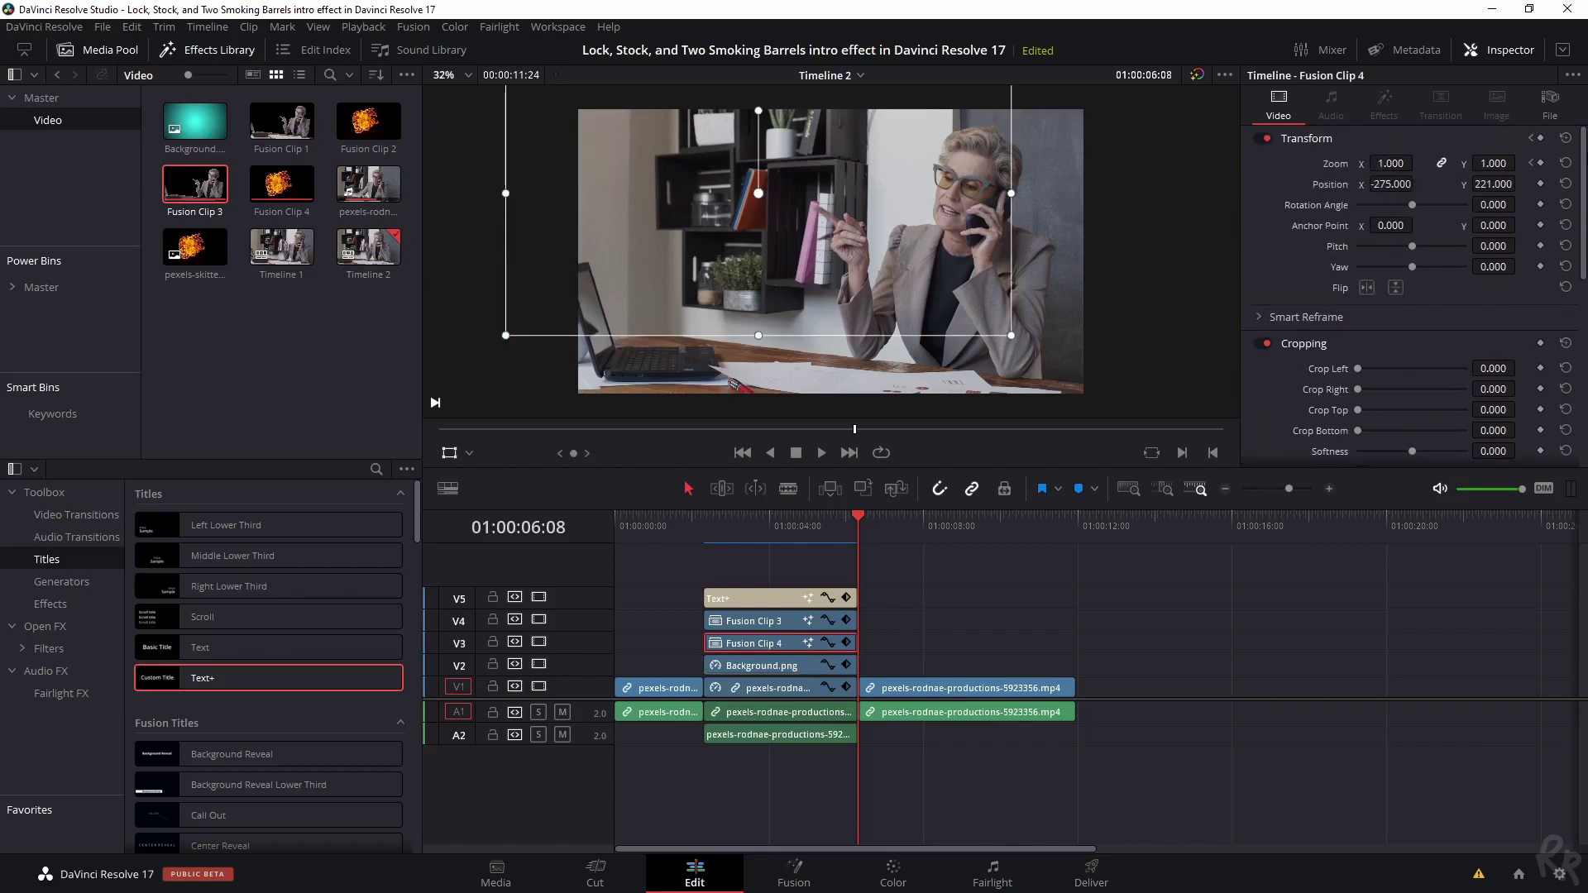
double_click(1493, 163)
type("0")
key("Return")
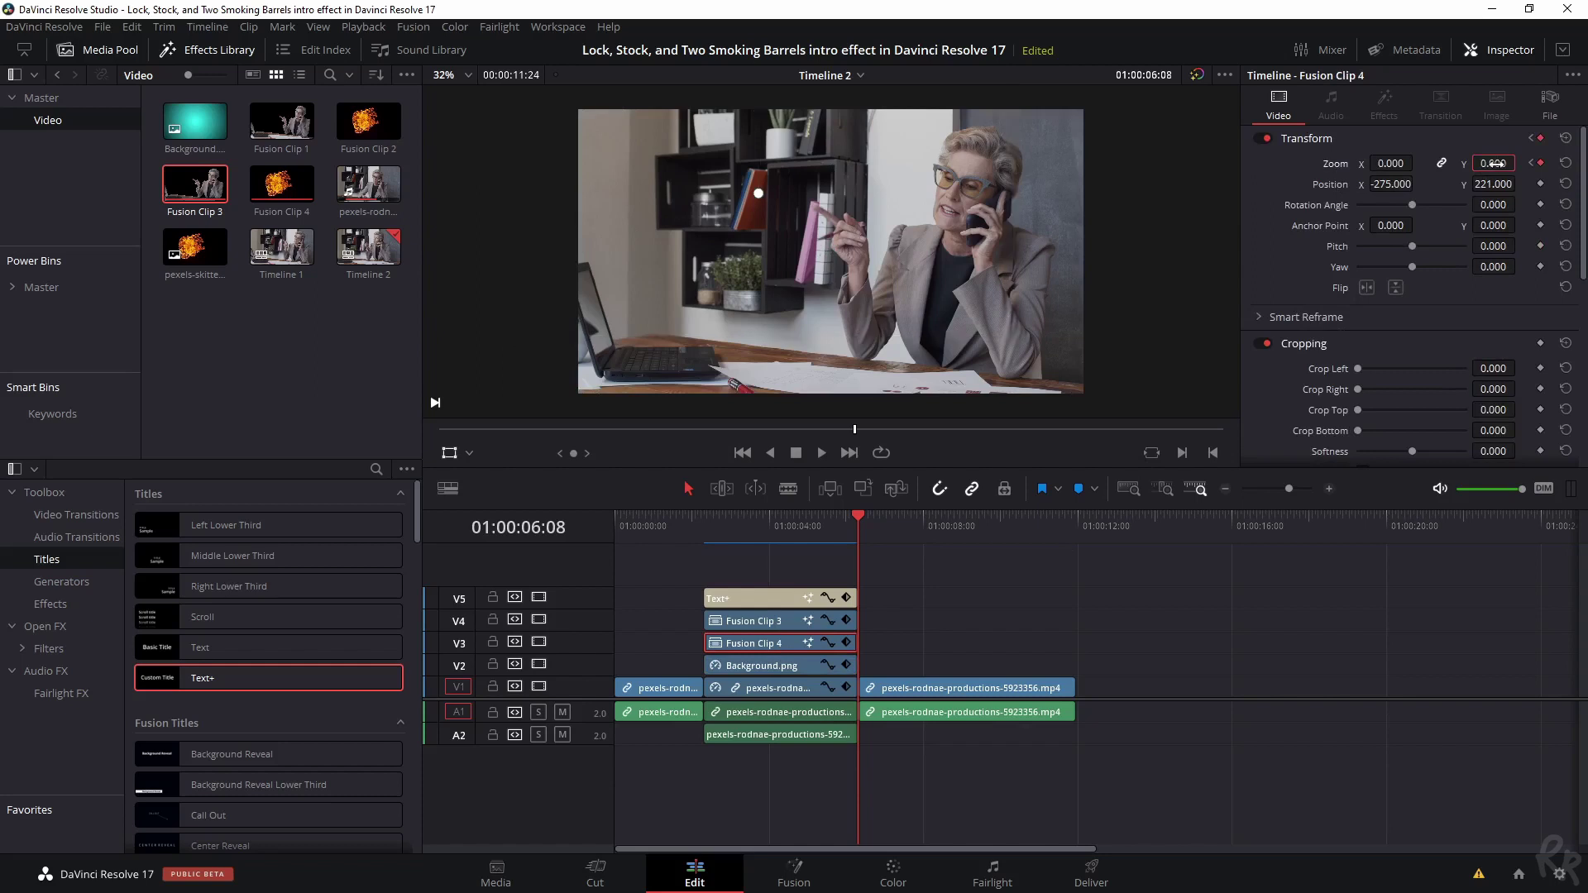
- Set the Zoom of the outlined woman, Fusion Clip 3, to 1 at 01:00:06:08
left_click(765, 622)
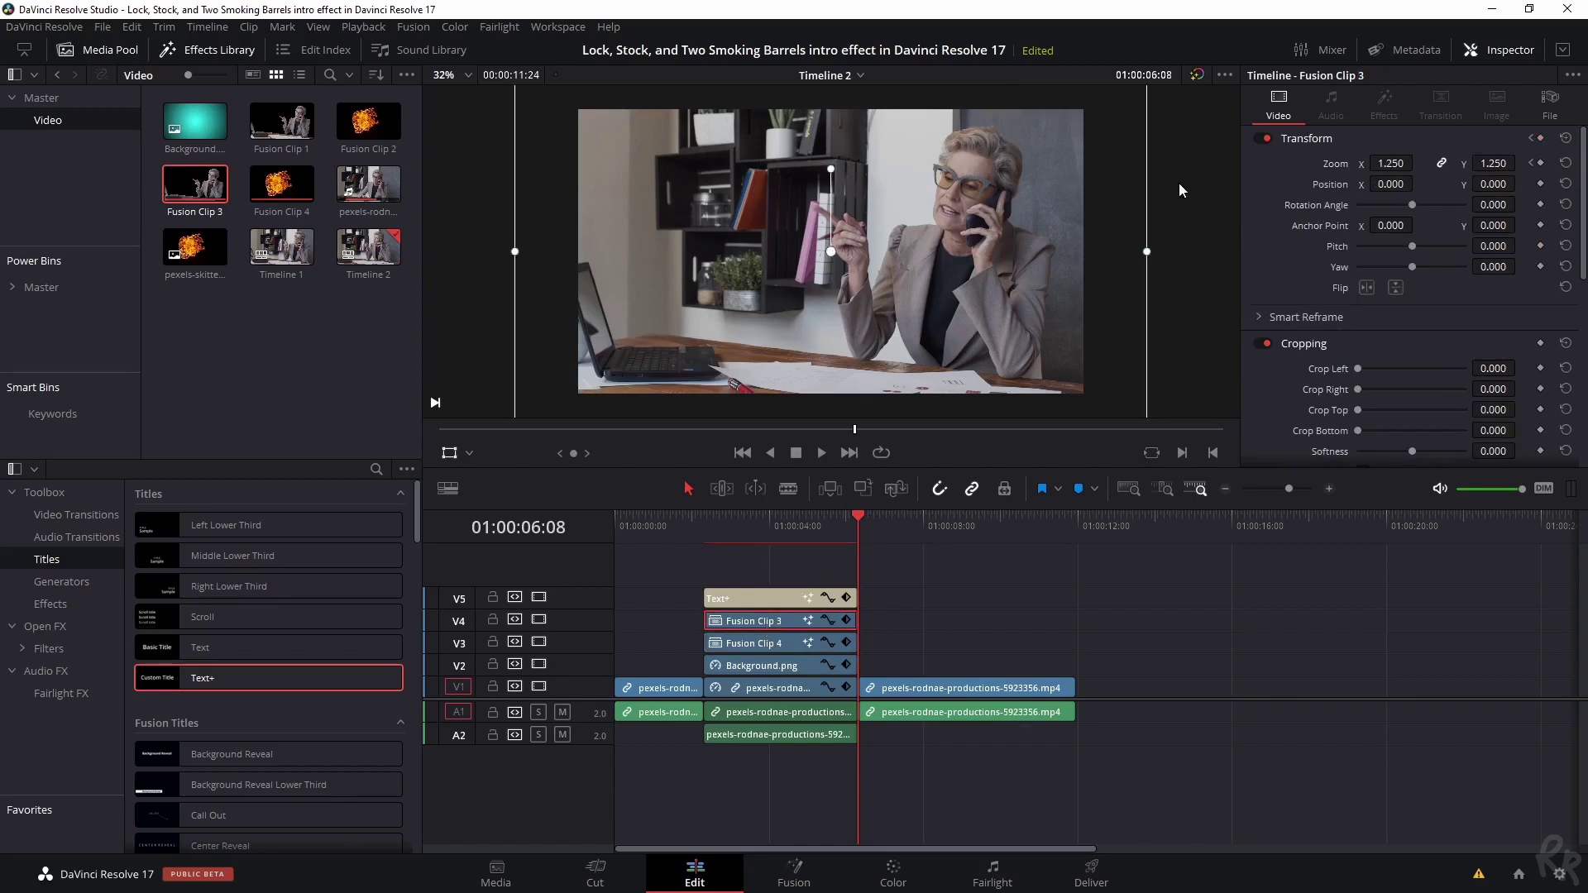
double_click(1505, 168)
type("1")
key("Return")
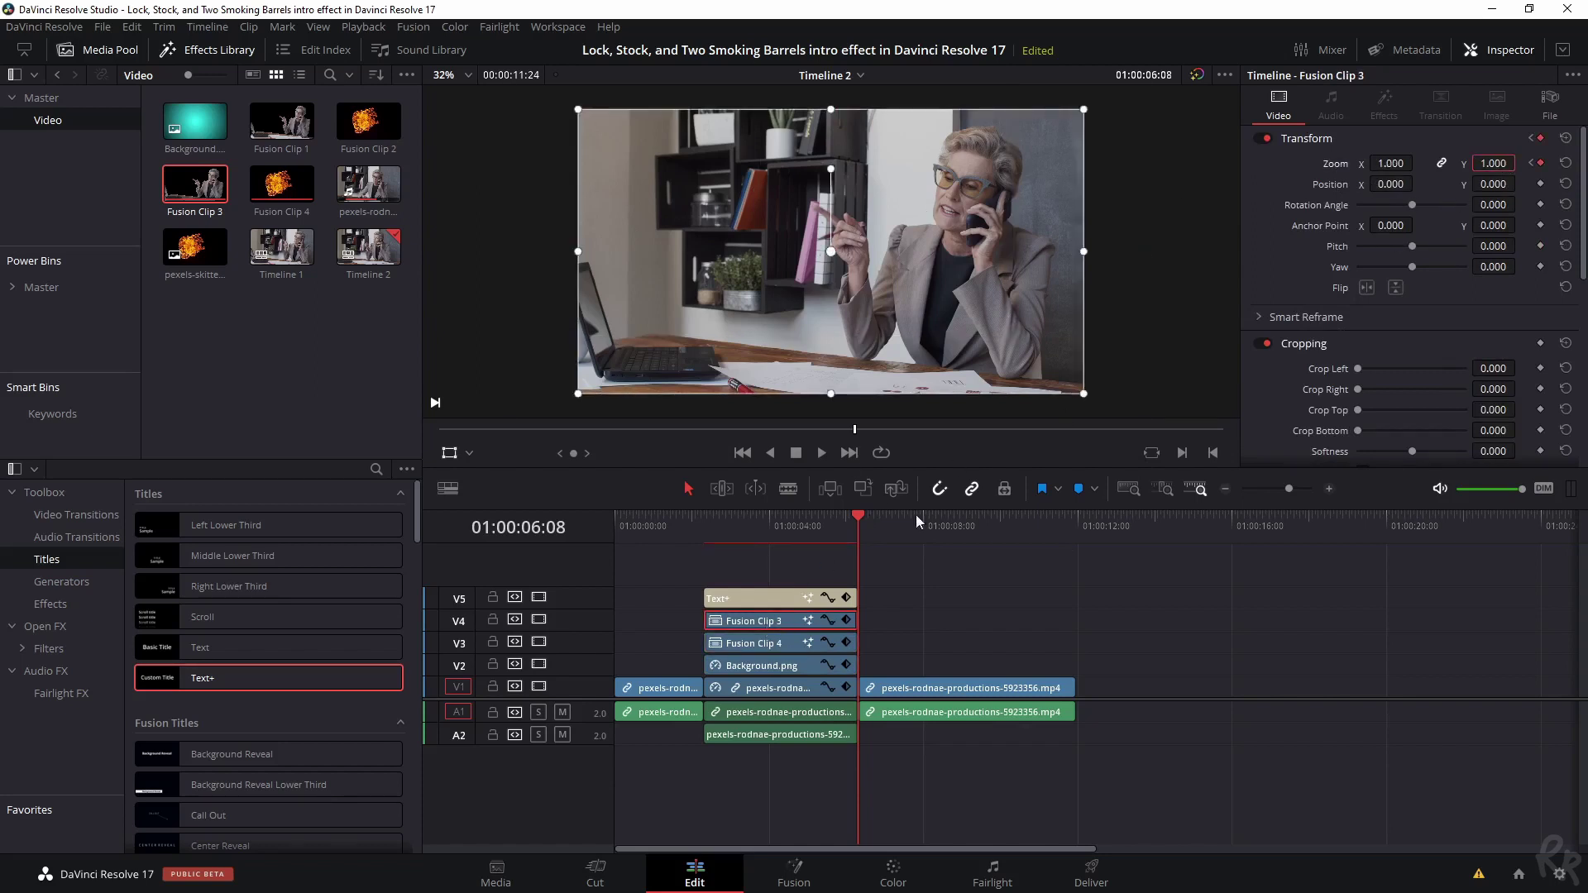
- Set the La Jefa title's Write On end to 0.0 at 01:00:06:08
left_click(768, 602)
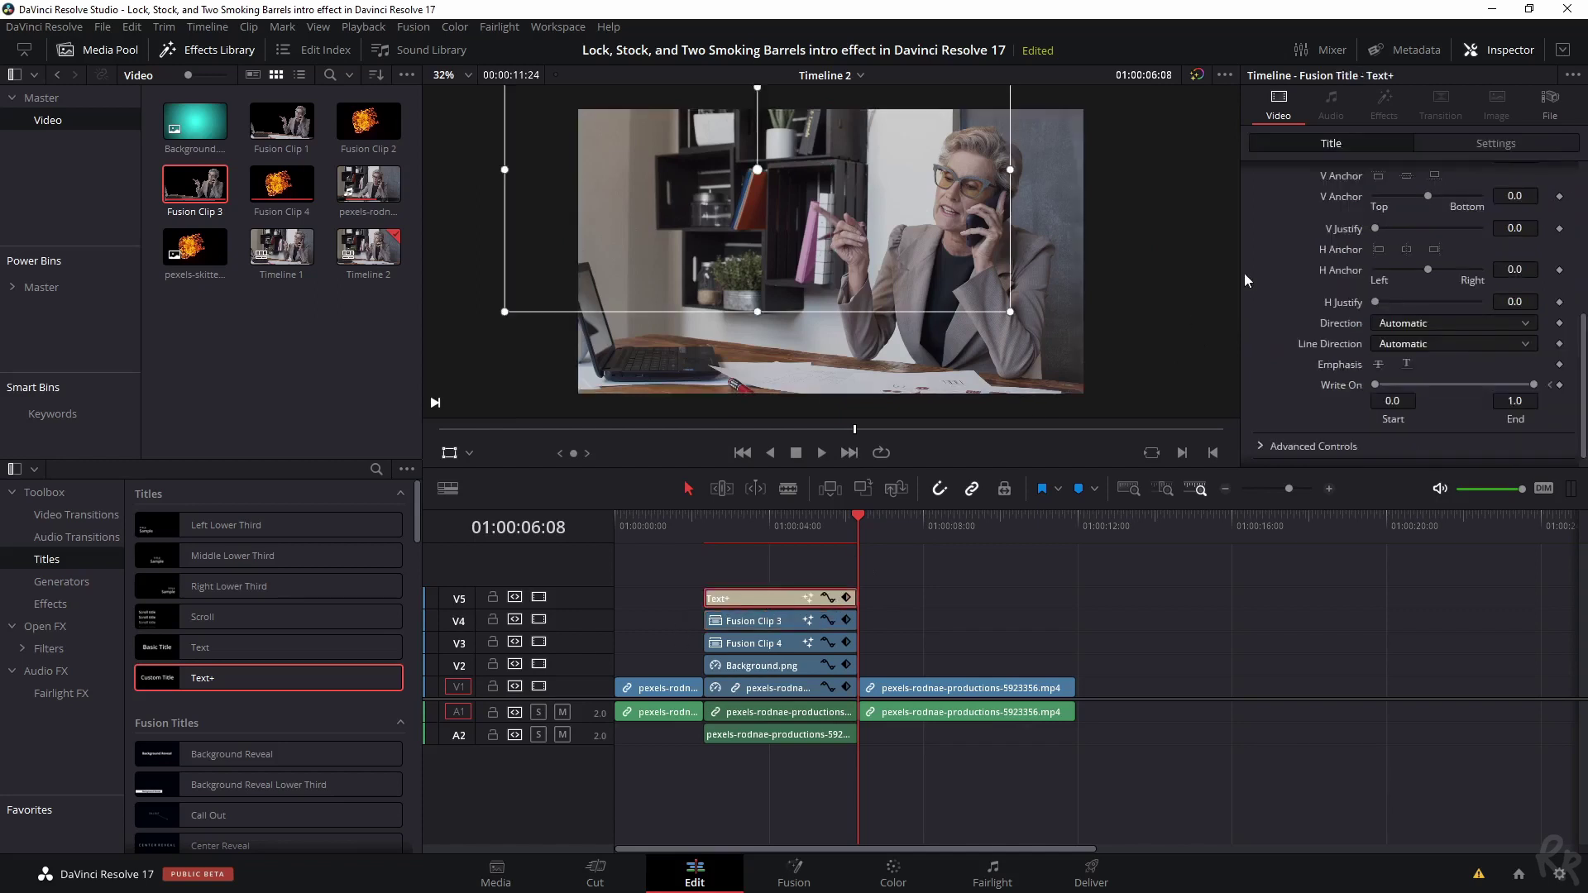
left_click_drag(1536, 387, 1383, 387)
- Move the La Jefa title and the fire, Fusion Clip 4, forward by one second to start at 01:00:03:08
key("Up")
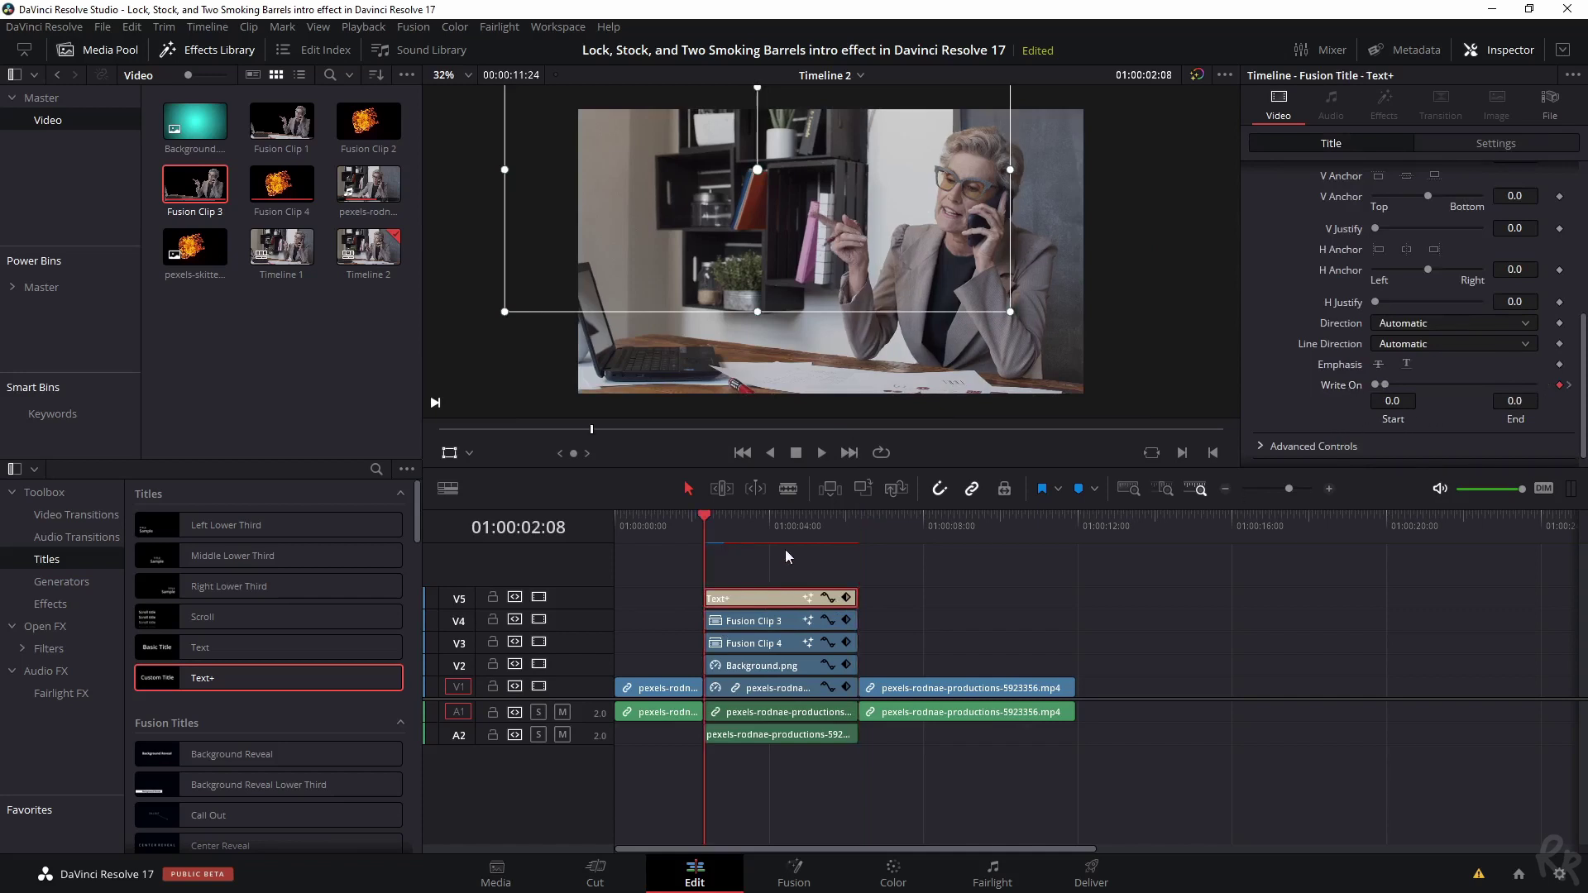
left_click(752, 519)
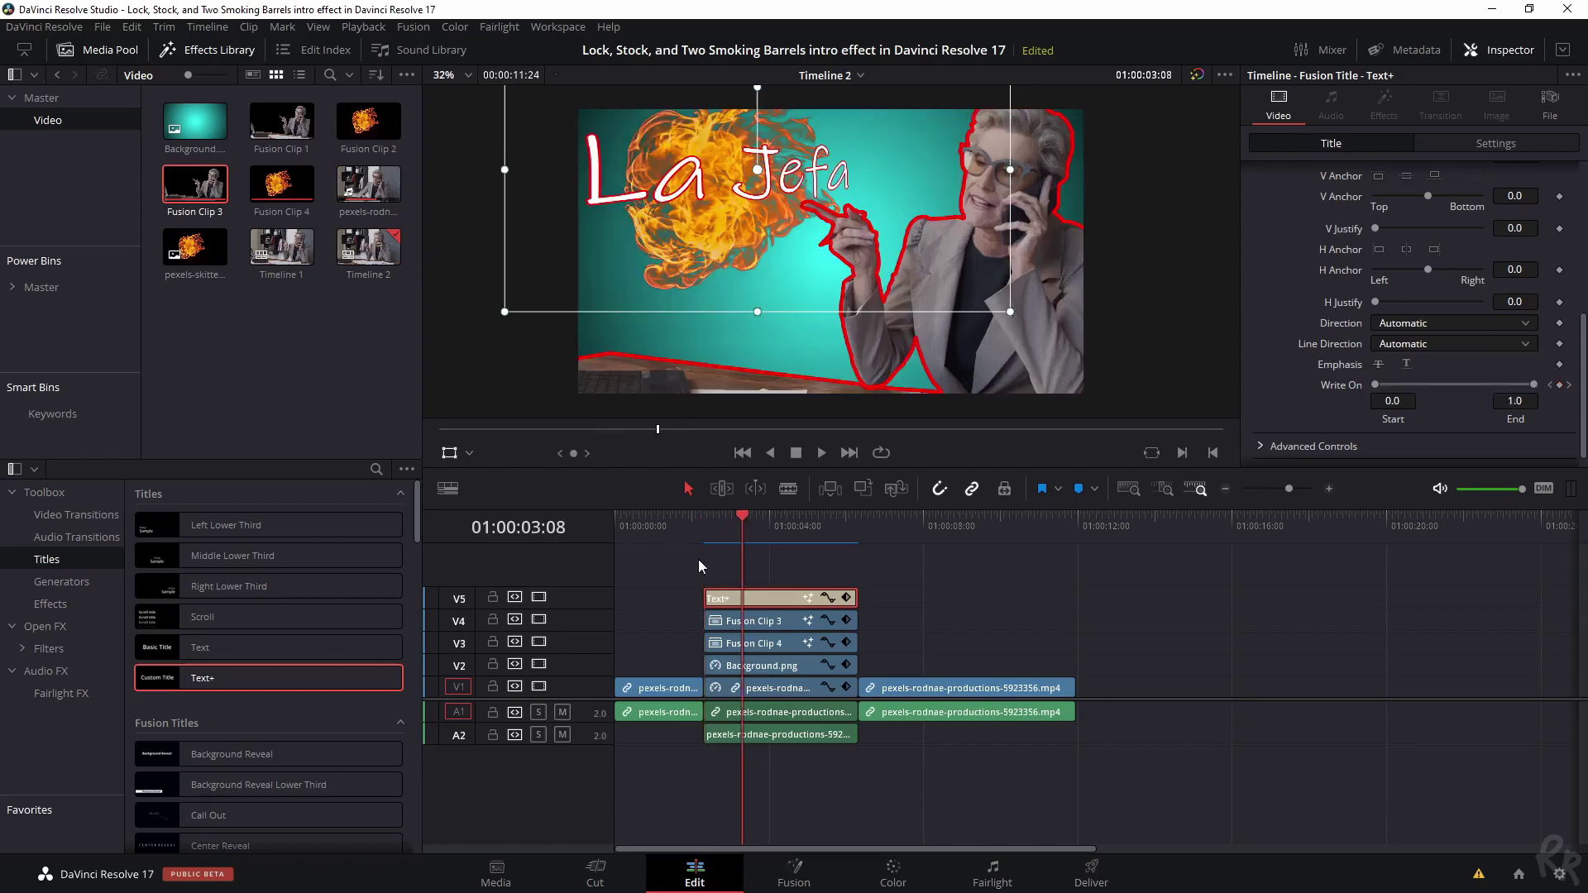
left_click(757, 651)
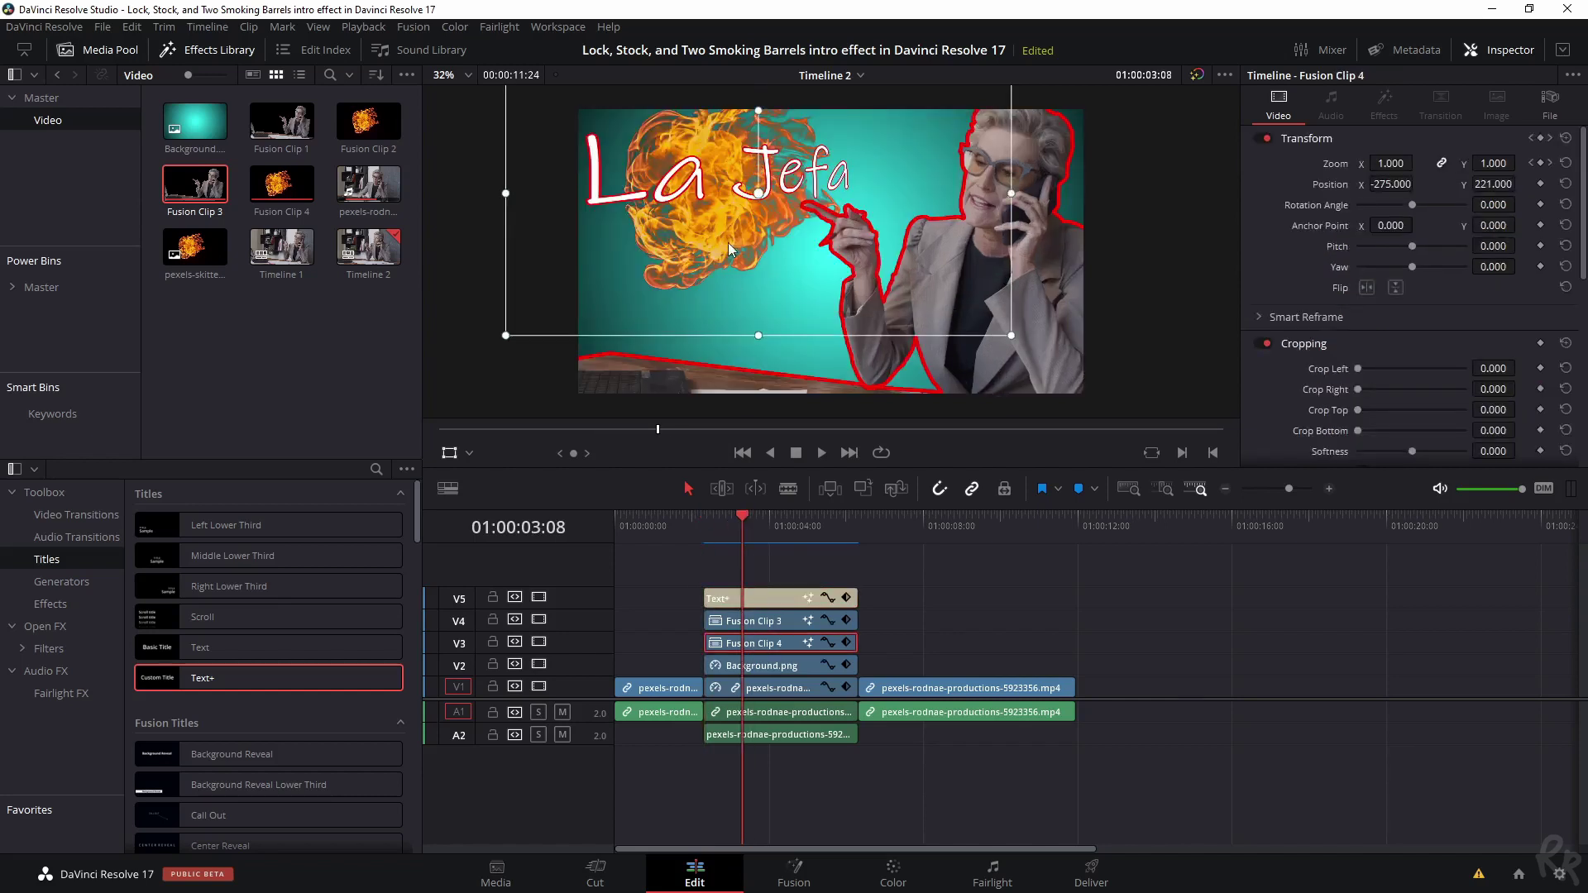
left_click(776, 603, "ctrl")
left_click_drag(776, 603, 785, 598)
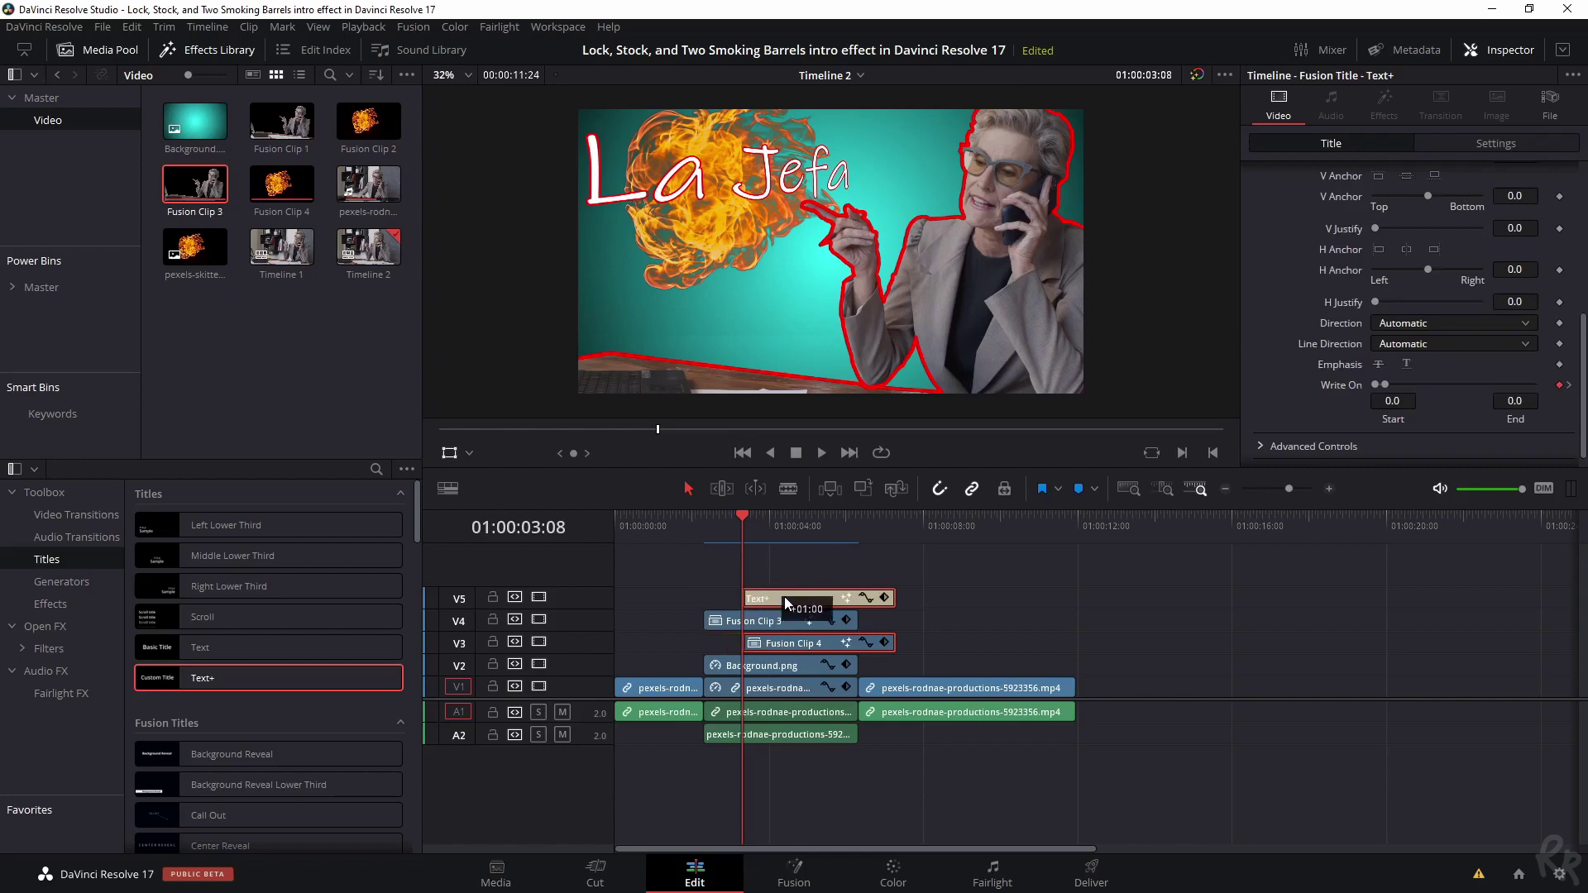
- Cut the title and Fusion Clip 4 at the end of Fusion Clip 3 and delete the overhanging pieces
left_click(700, 516)
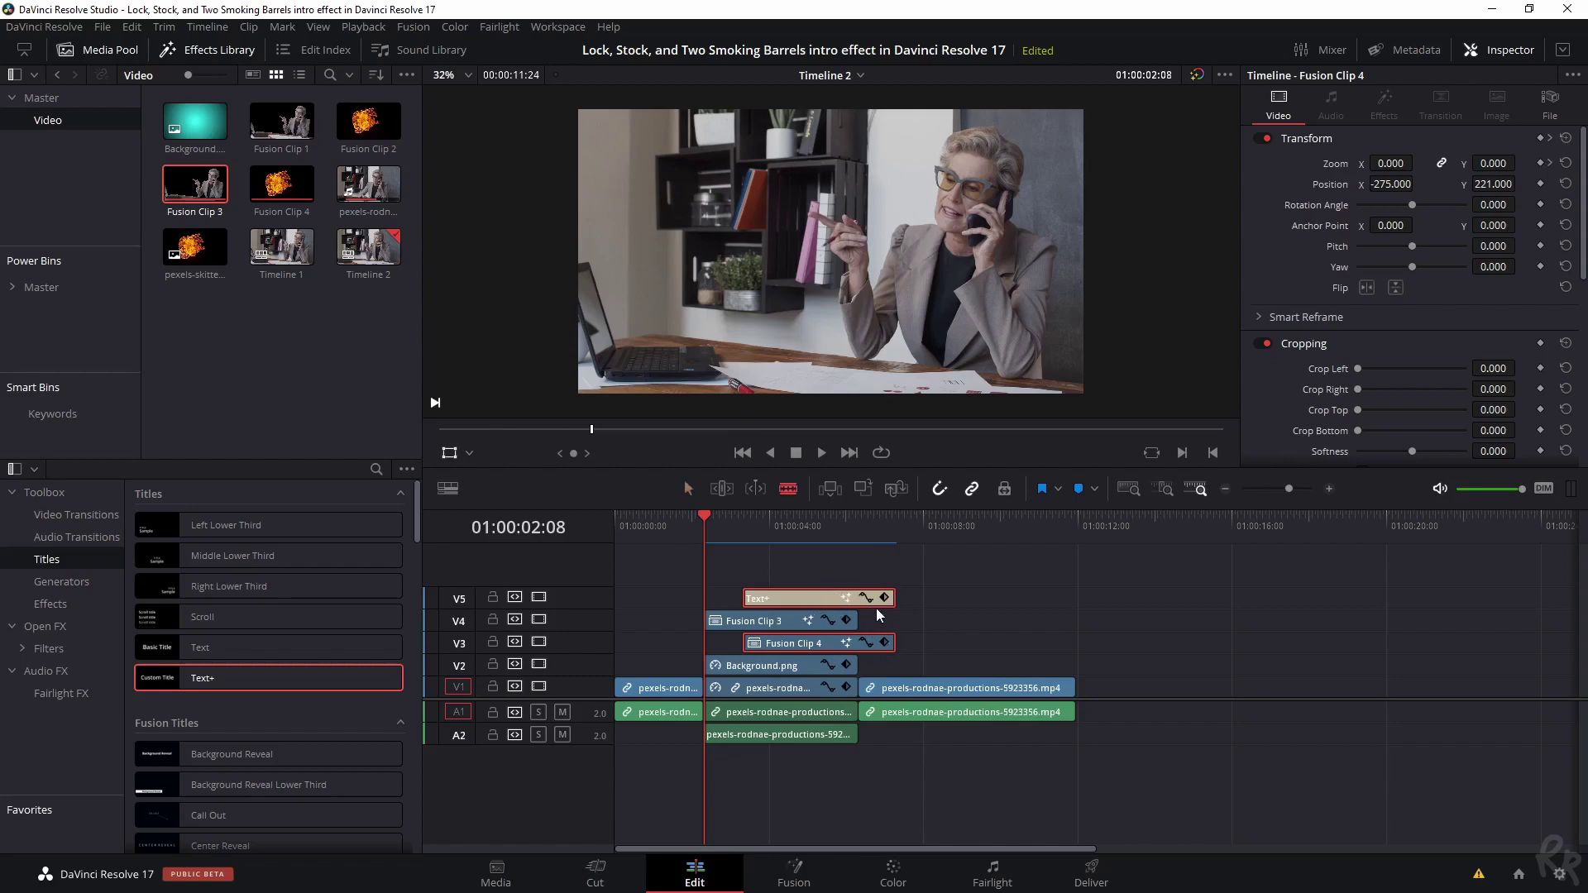
left_click(867, 597)
left_click_drag(869, 623, 869, 566)
left_click_drag(927, 644, 879, 700)
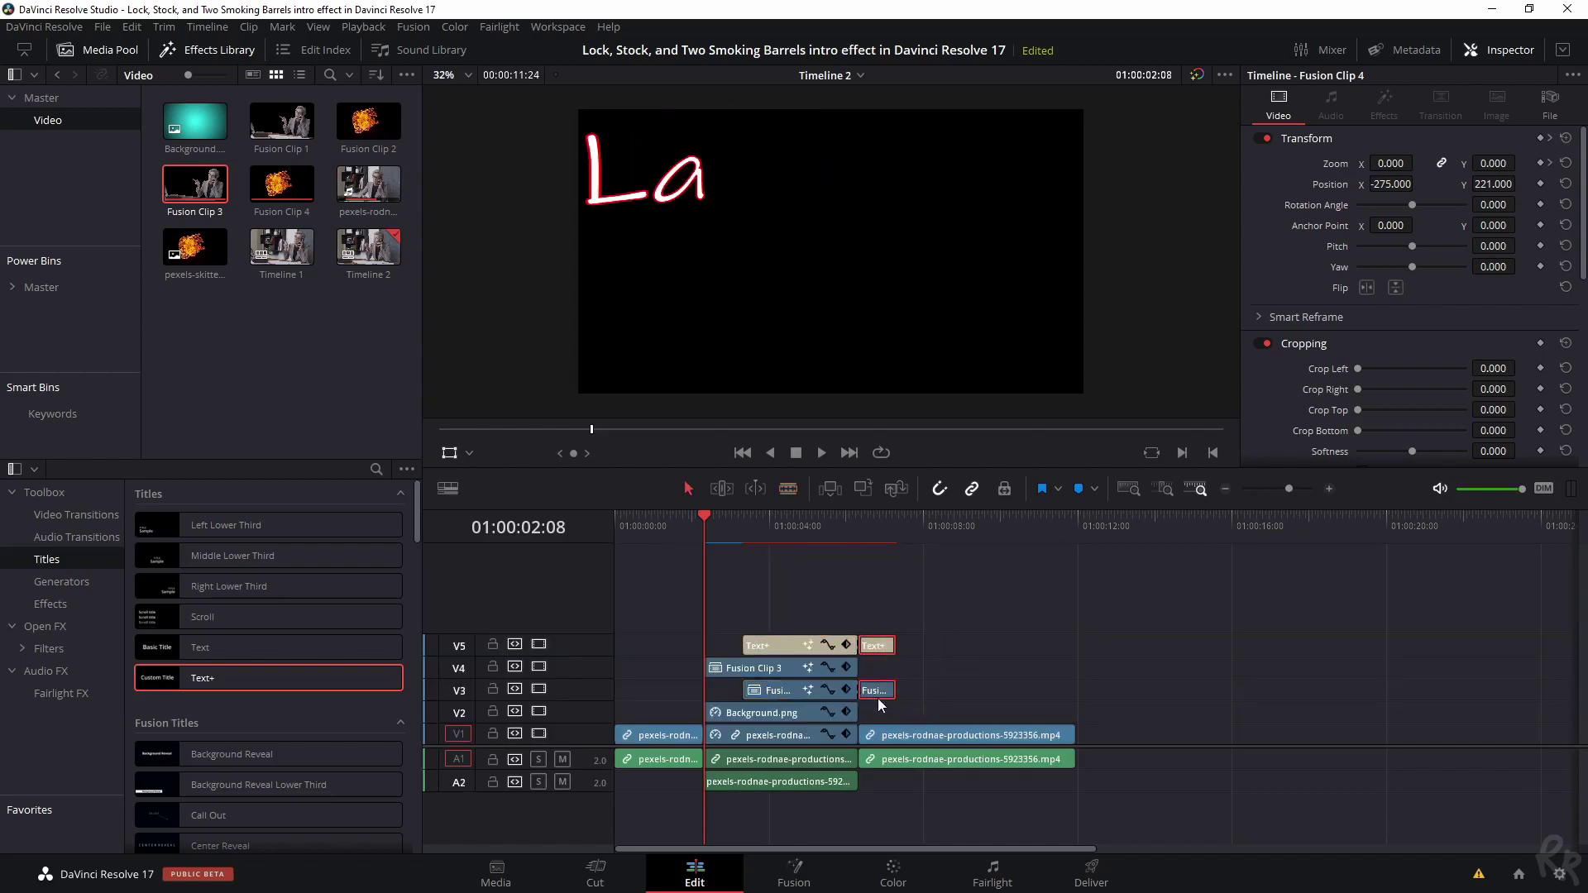
key("Delete")
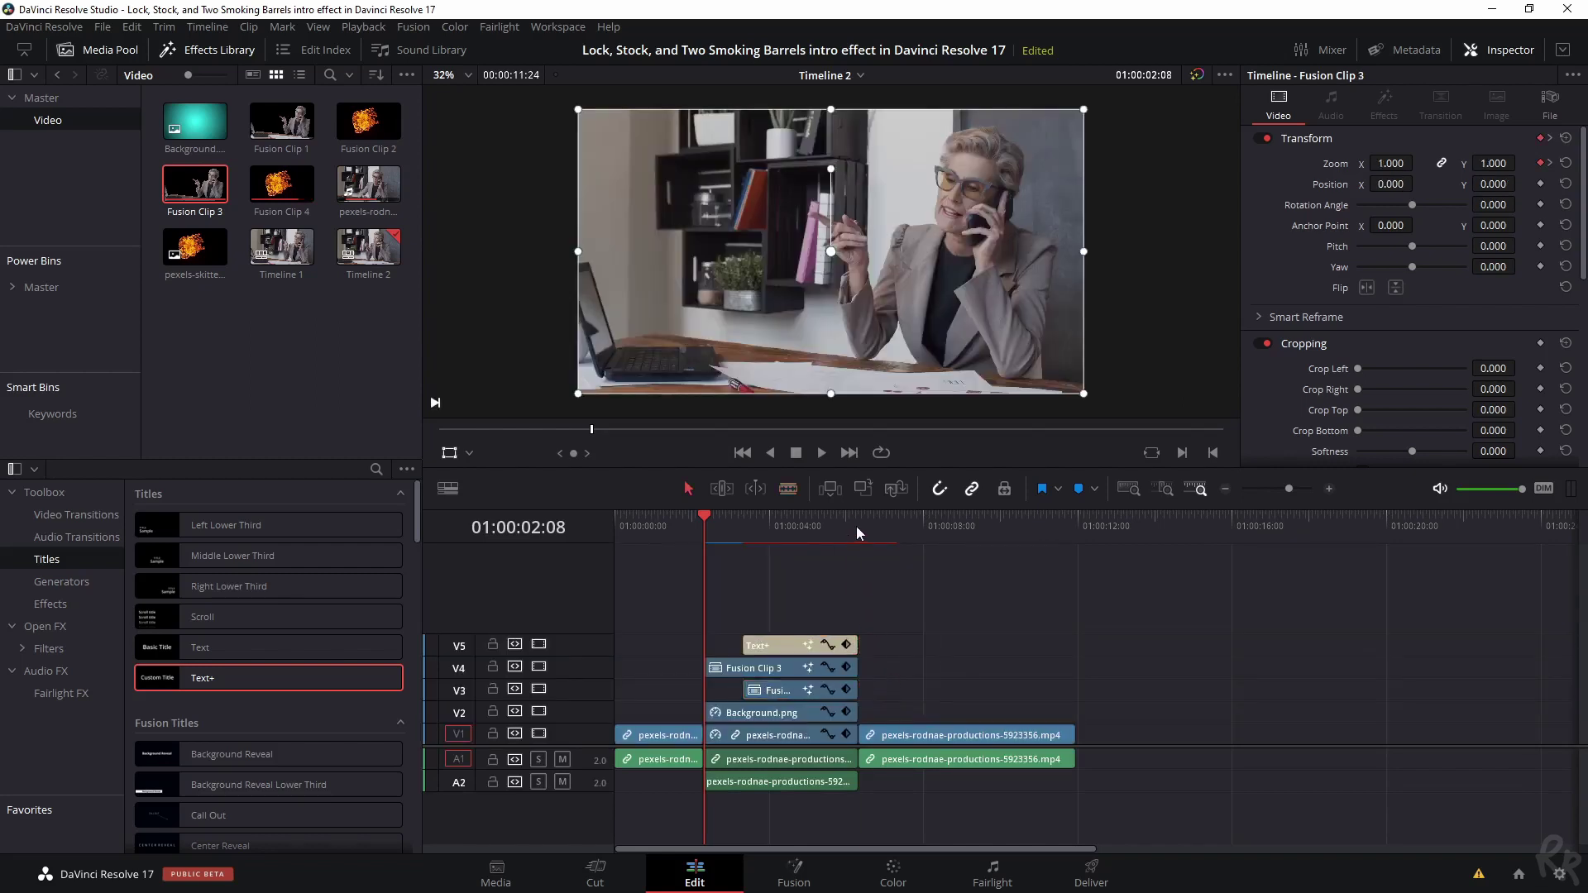
- Keyframe the title's Write On at 1.0 and Fusion Clip 4's Zoom at 1.000 at 01:00:06:00
left_click(856, 527)
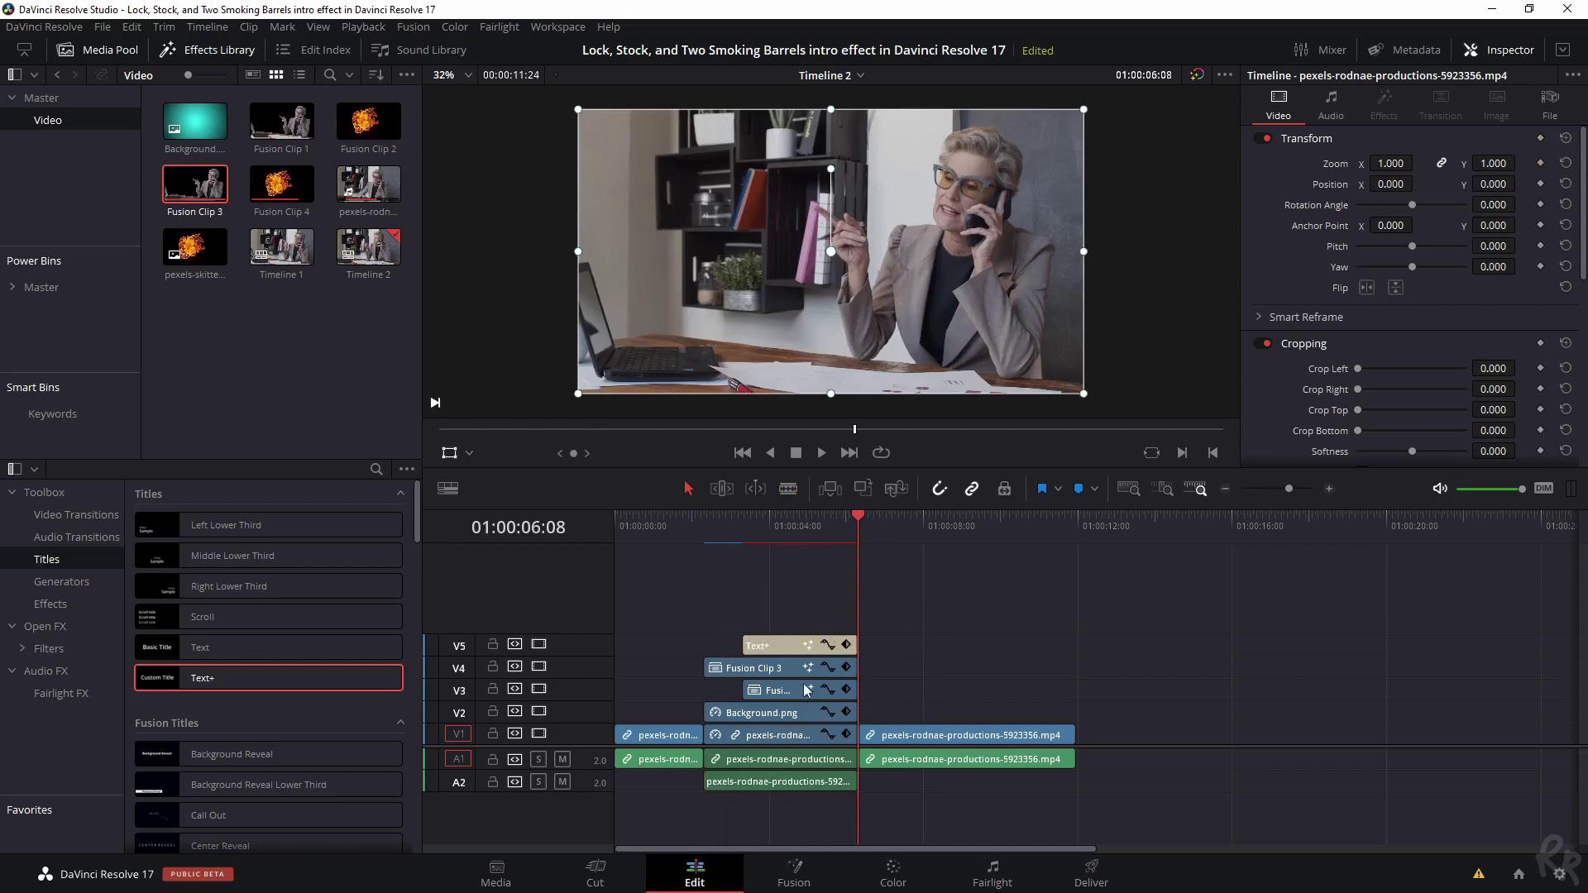
left_click(820, 645)
key("Left")
key("Left")
key("Left")
key("Left")
key("Left")
key("Left")
key("Left")
key("Left")
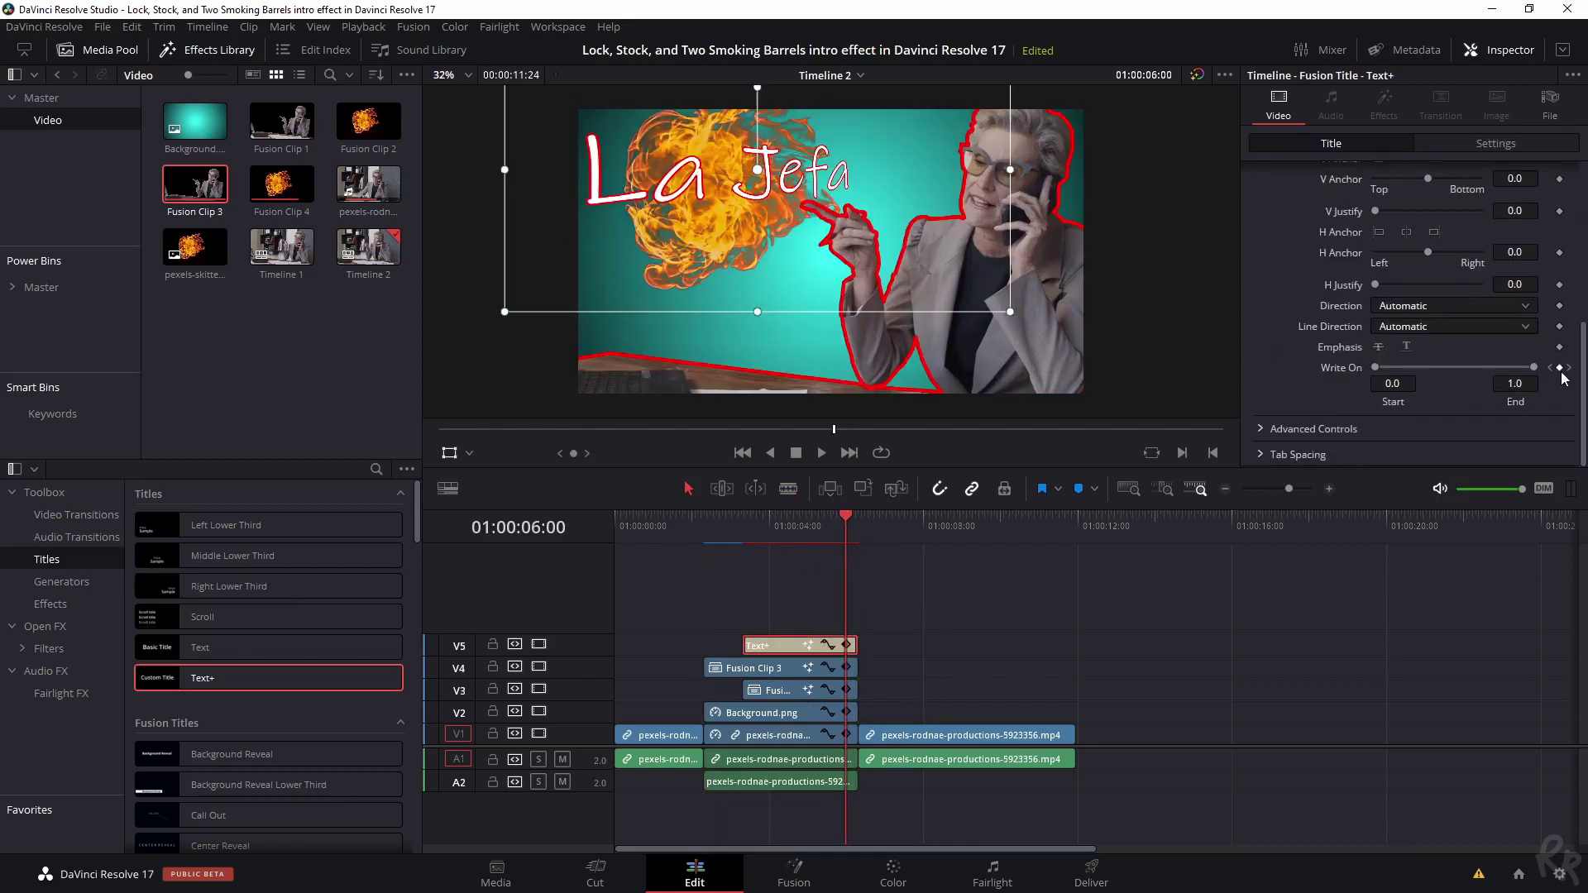
left_click(793, 695)
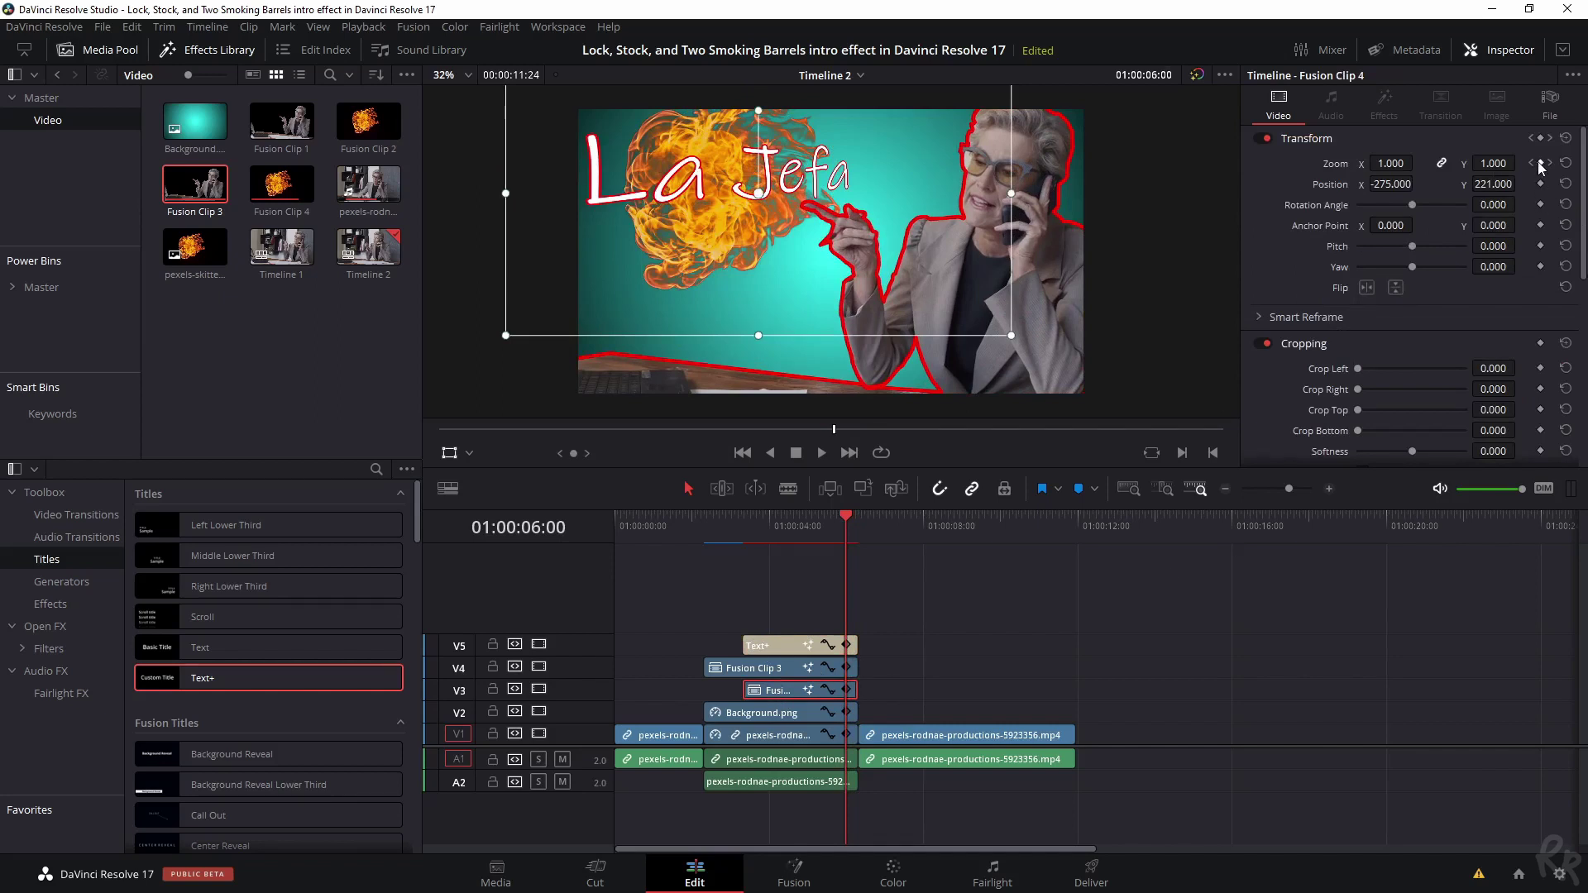
- At 01:00:06:08, set Fusion Clip 4's Zoom to 0 and the title's Write On end to 0.0
left_click(861, 526)
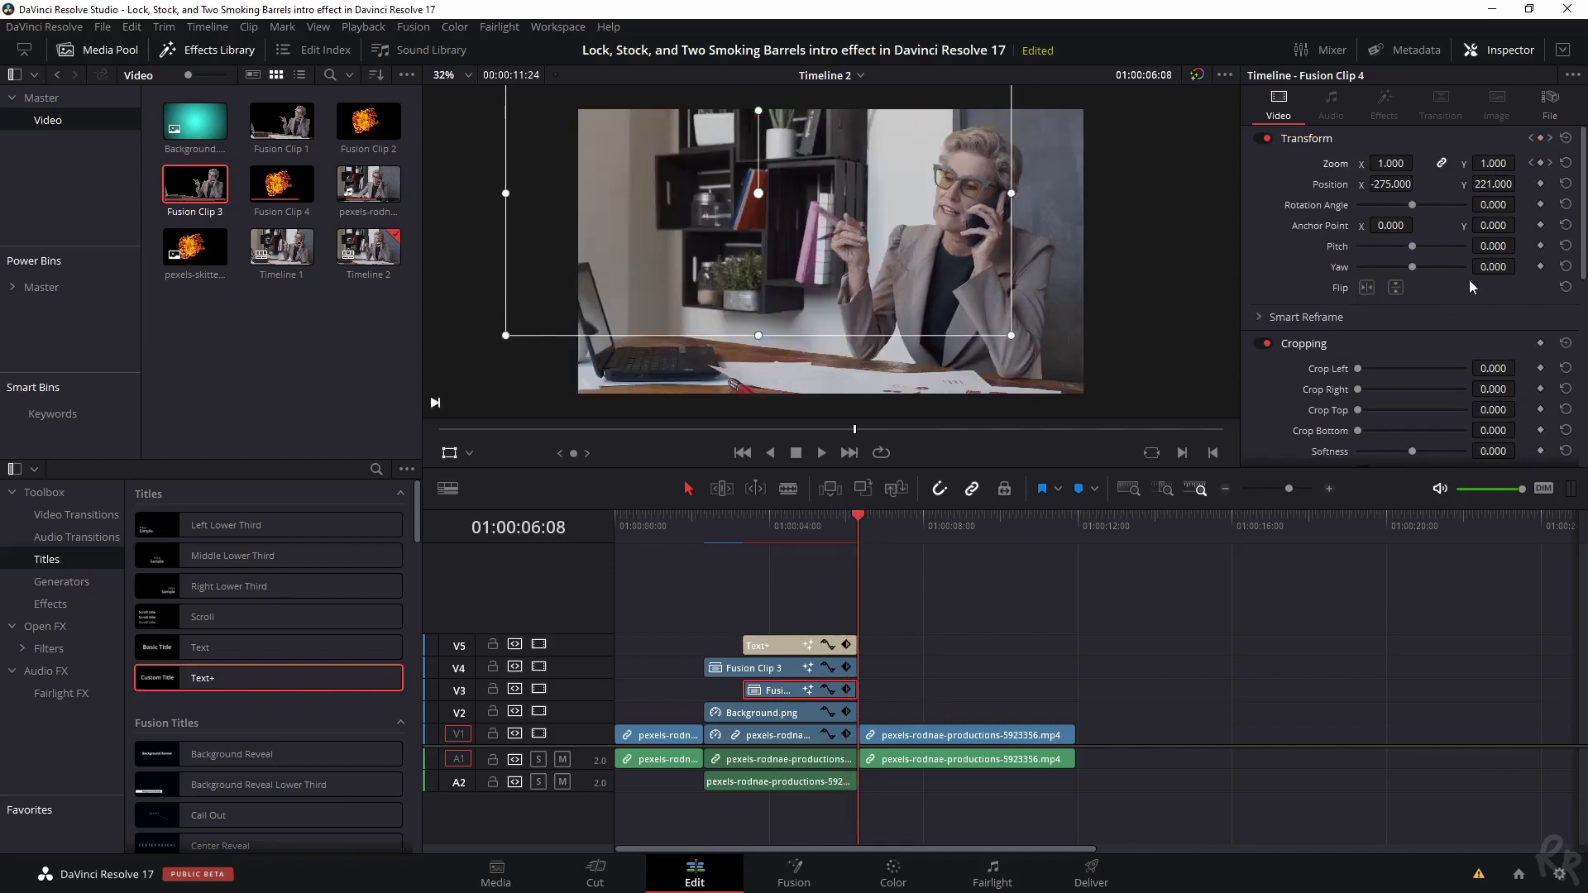
double_click(1494, 164)
type("0")
key("Return")
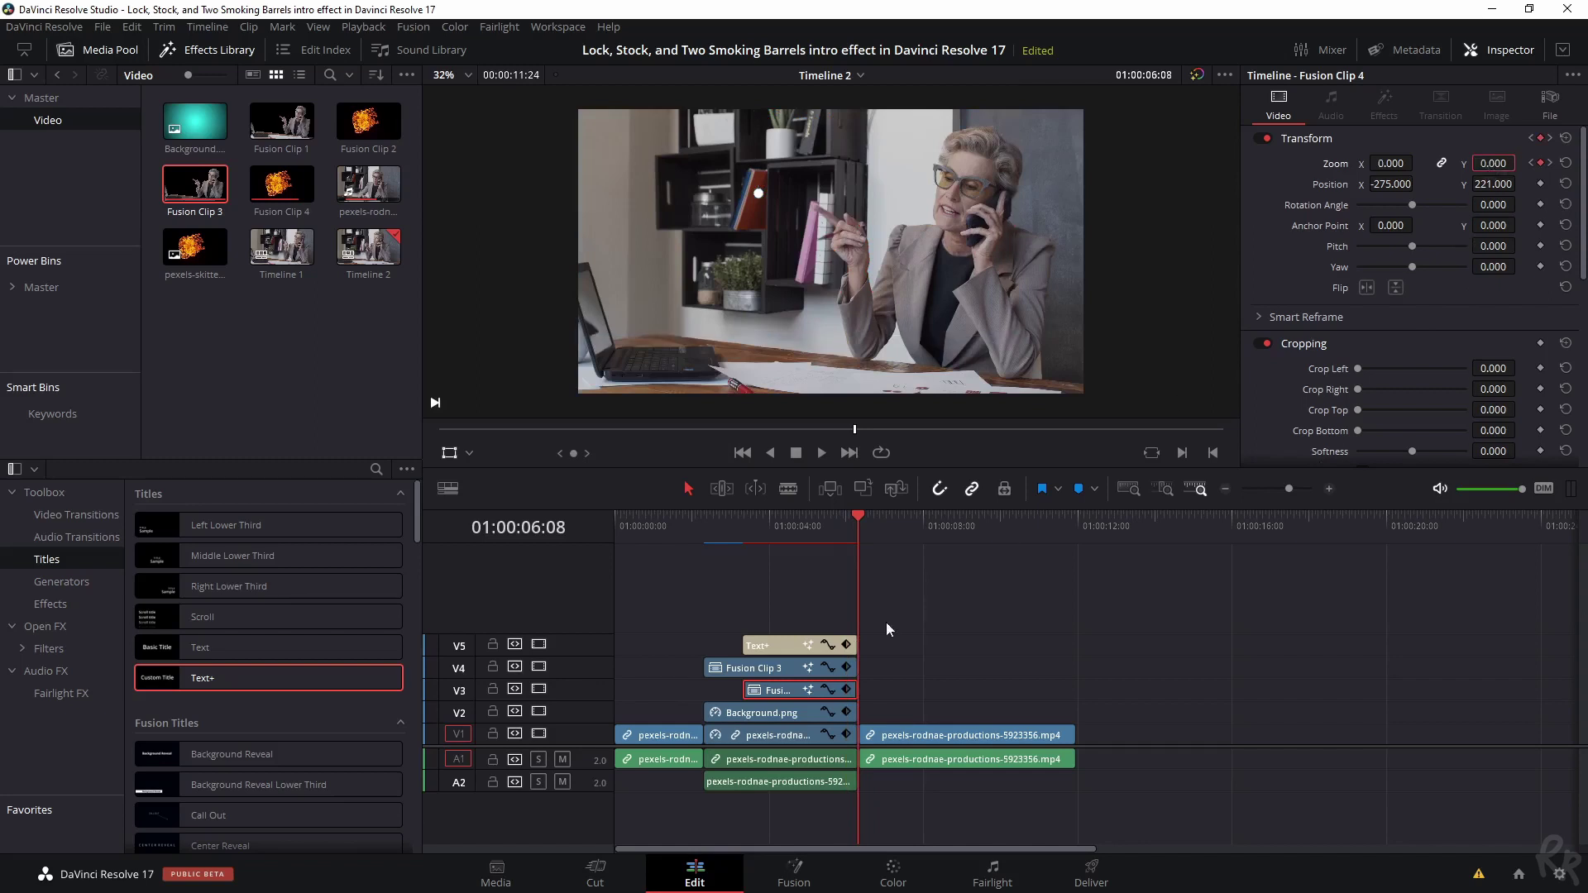
left_click(786, 650)
left_click_drag(1534, 368, 1320, 385)
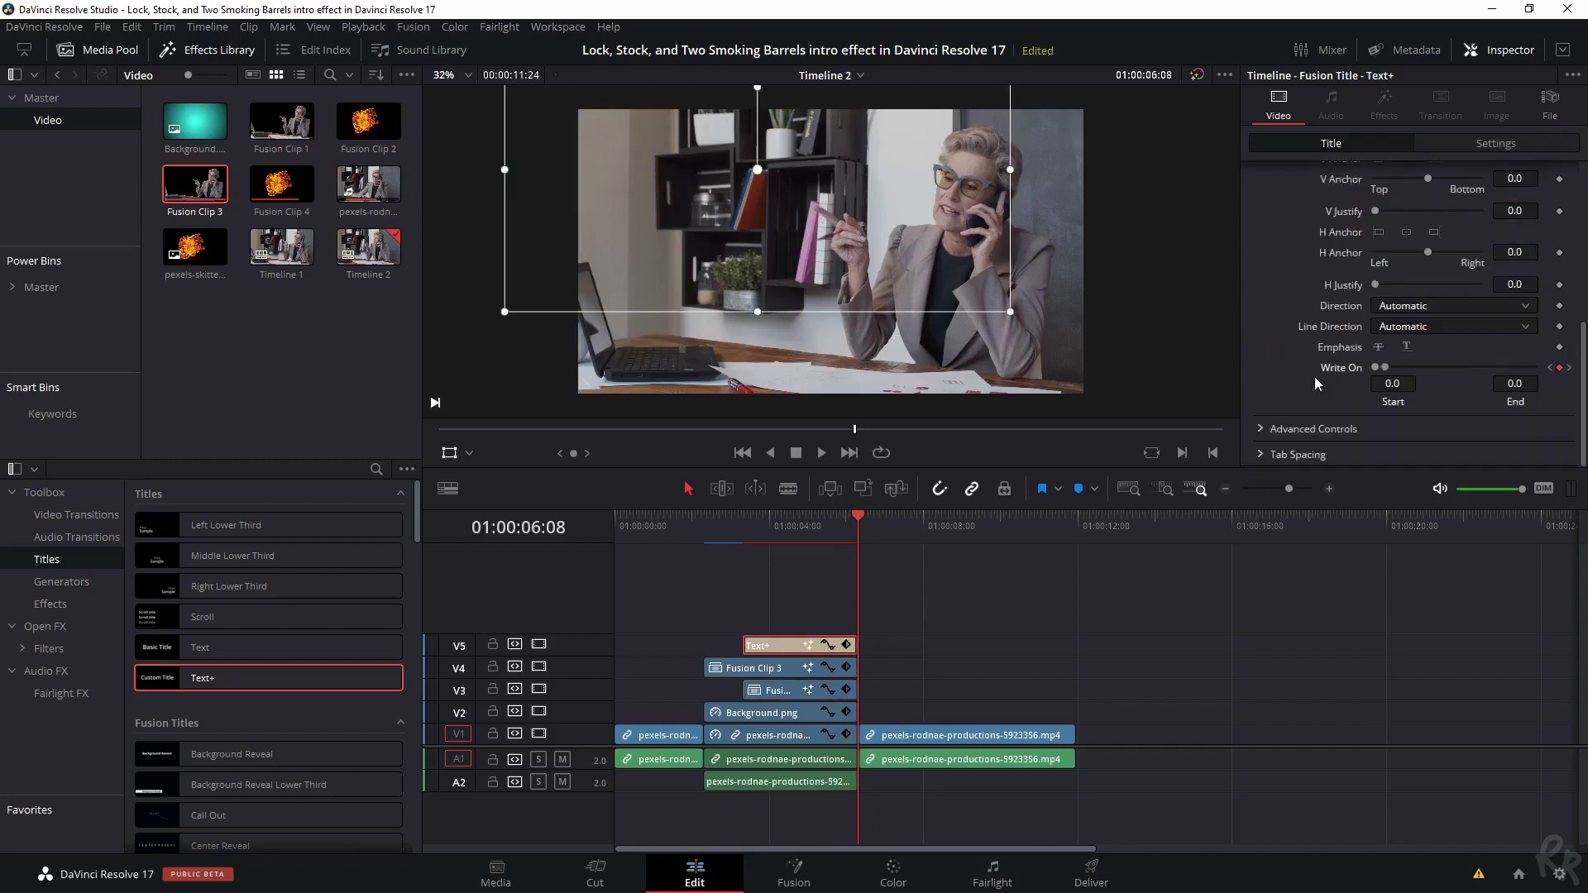
- Trim the end of the last video clip to 01:00:08:00 and return the playhead to 01:00:00:00
left_click(924, 519)
key("Right")
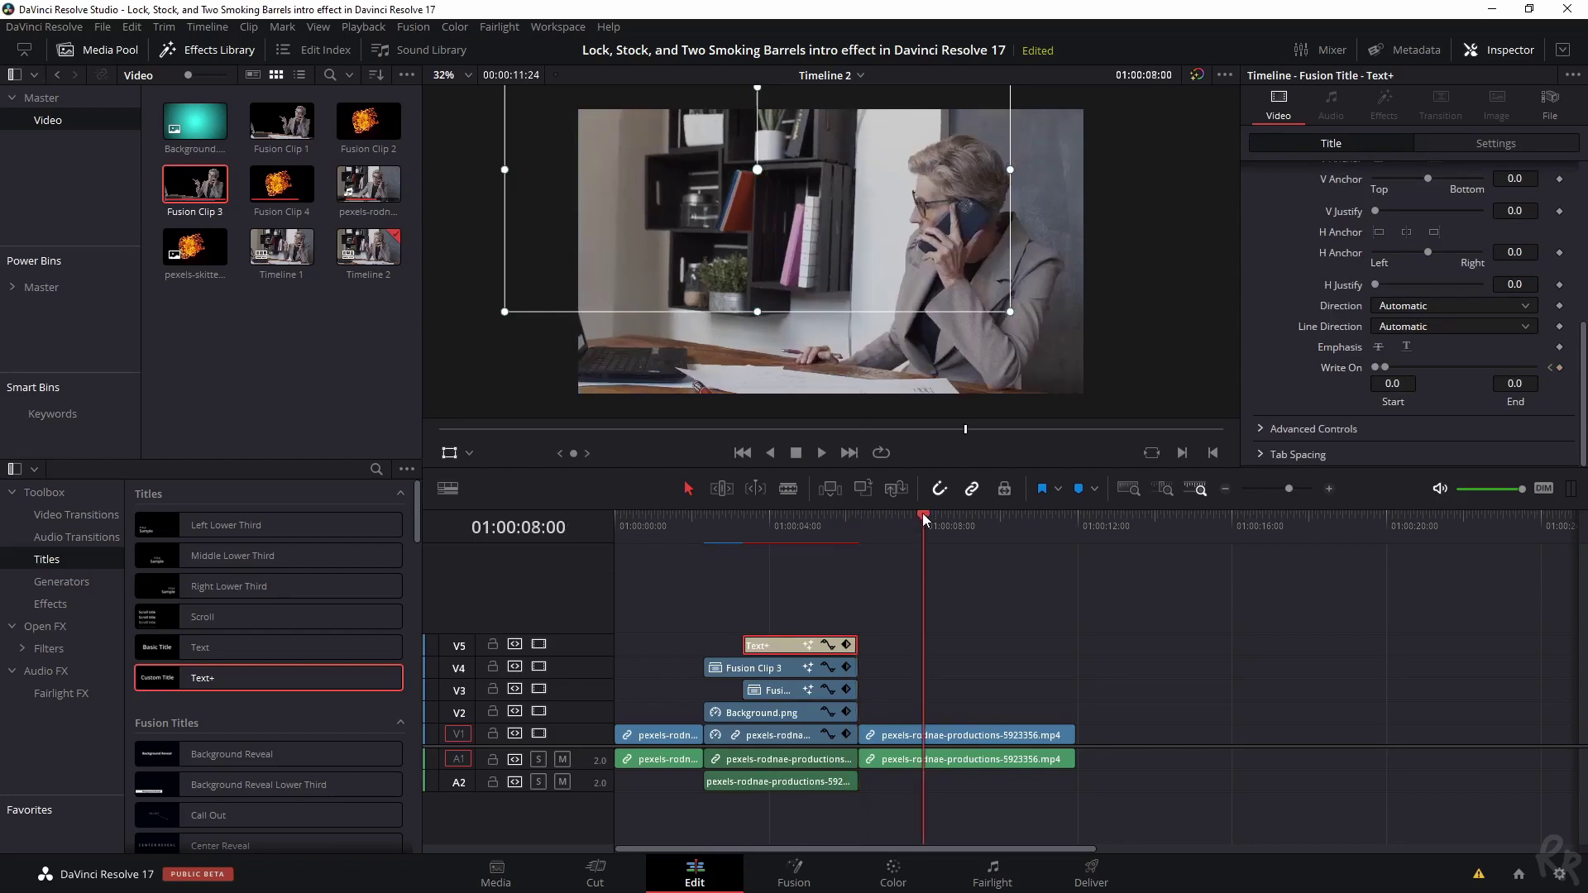
left_click(1133, 659)
key("ctrl+shift+]")
left_click_drag(632, 517, 598, 518)
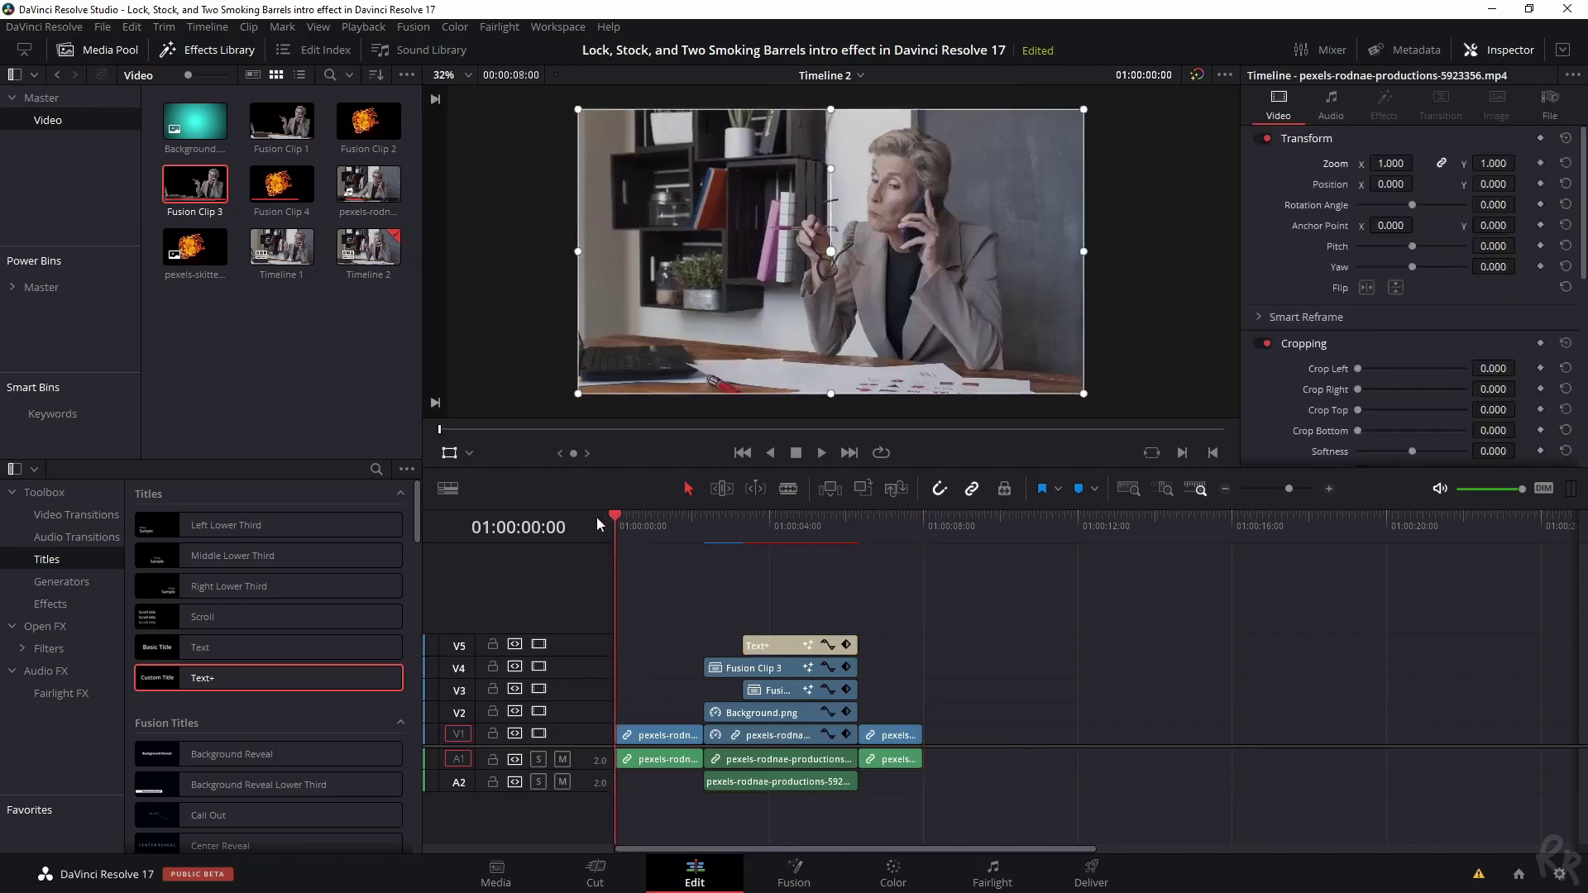